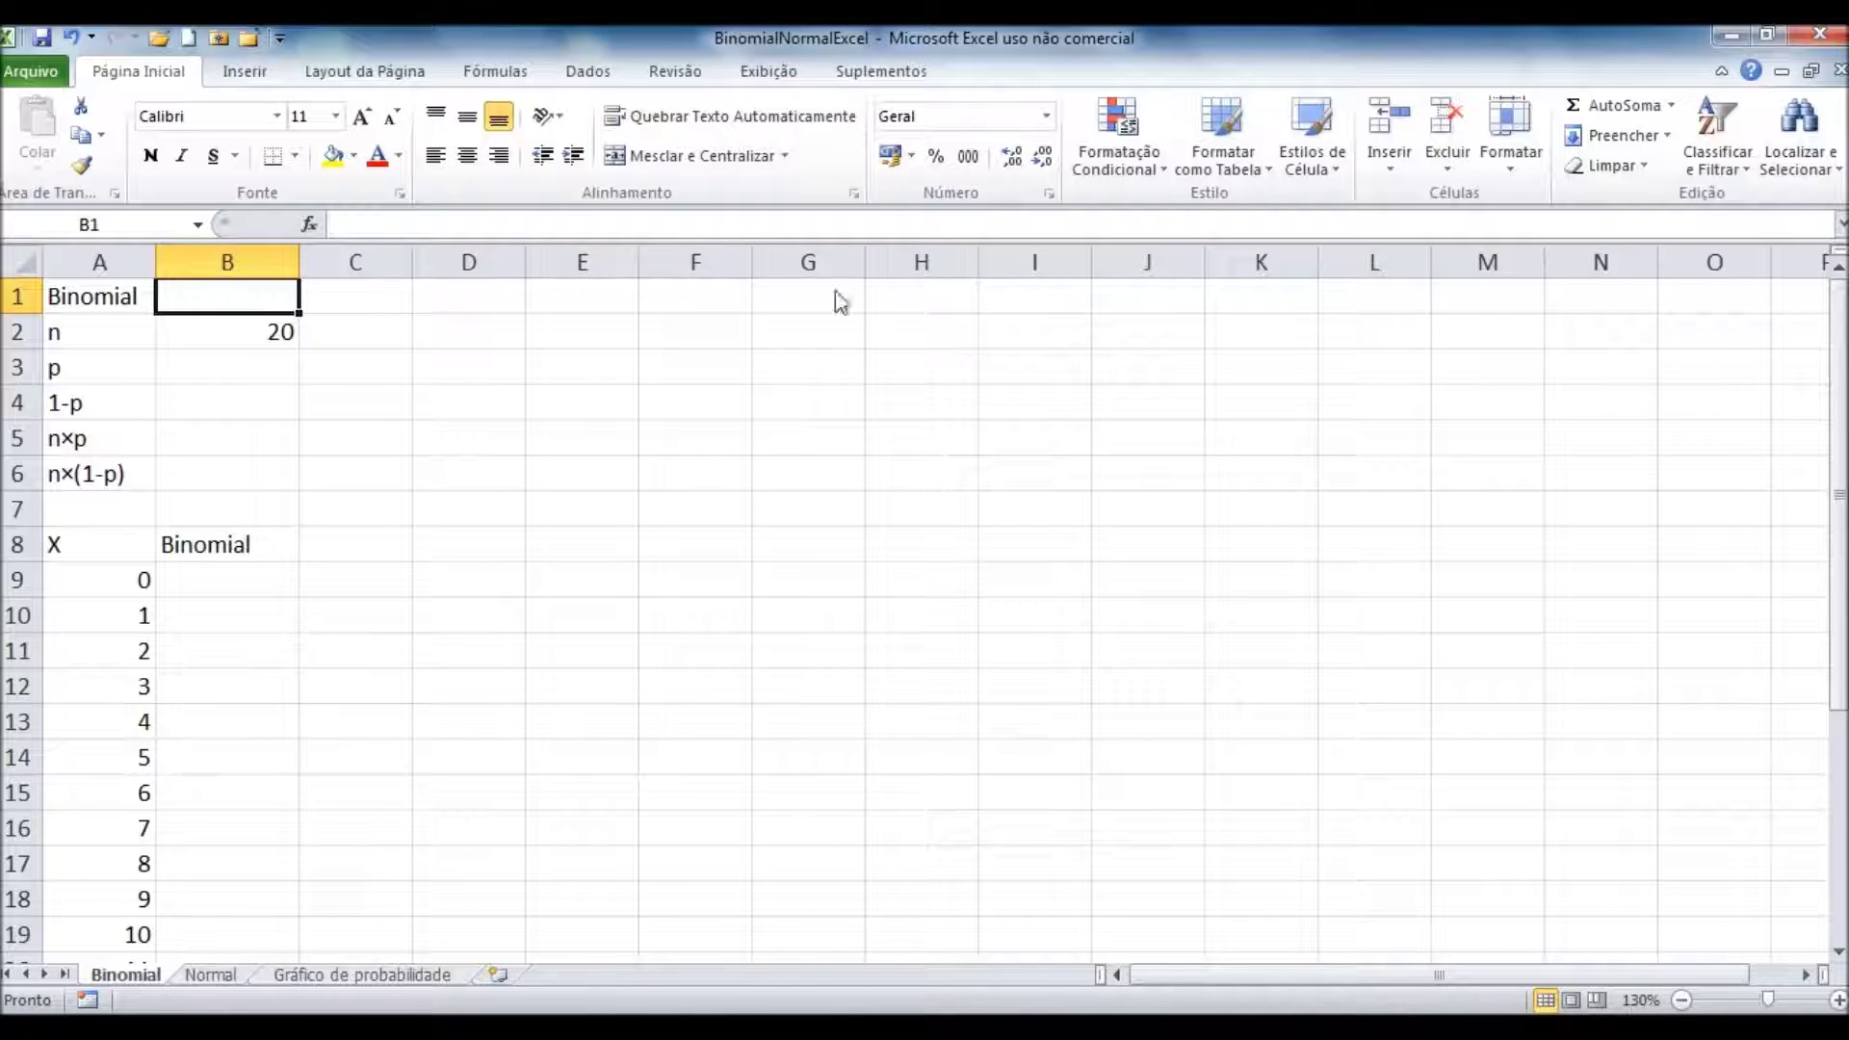
Step: Enter the author's web page address in cell F3 and the author's account name in cell F4
left_click(715, 380)
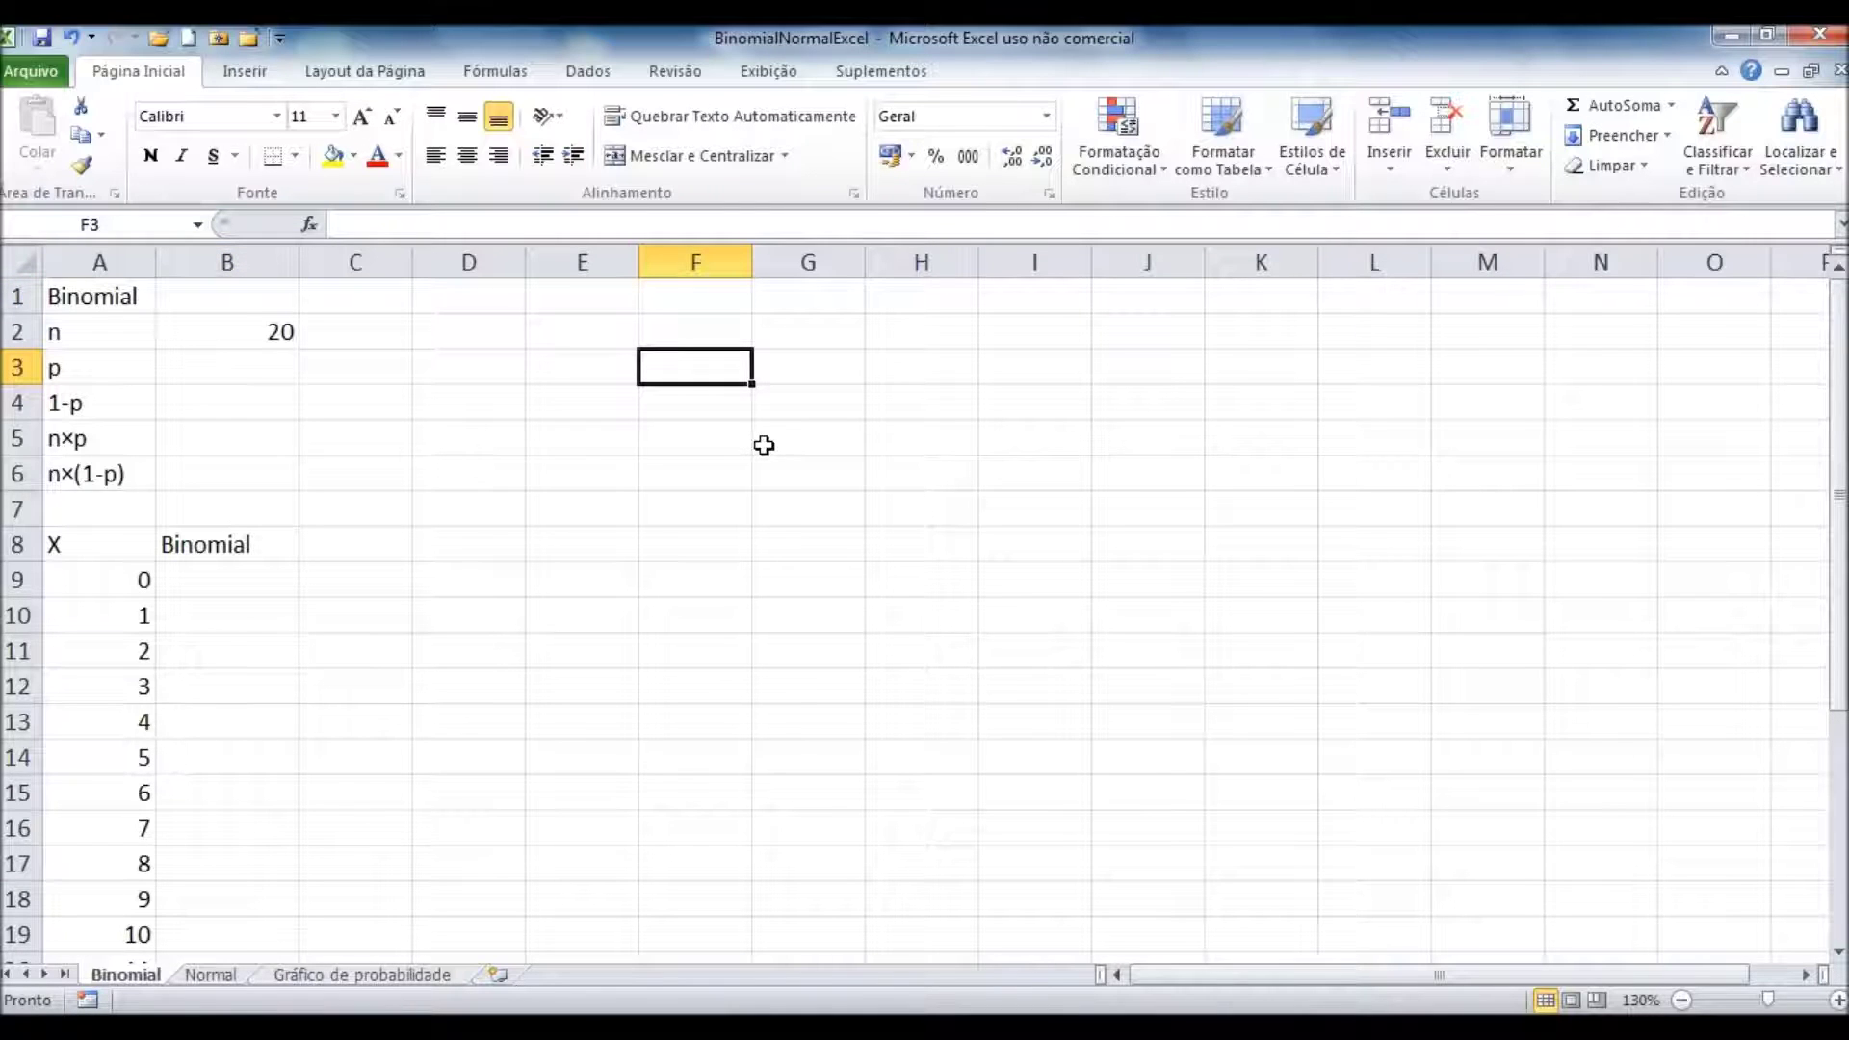
type("www")
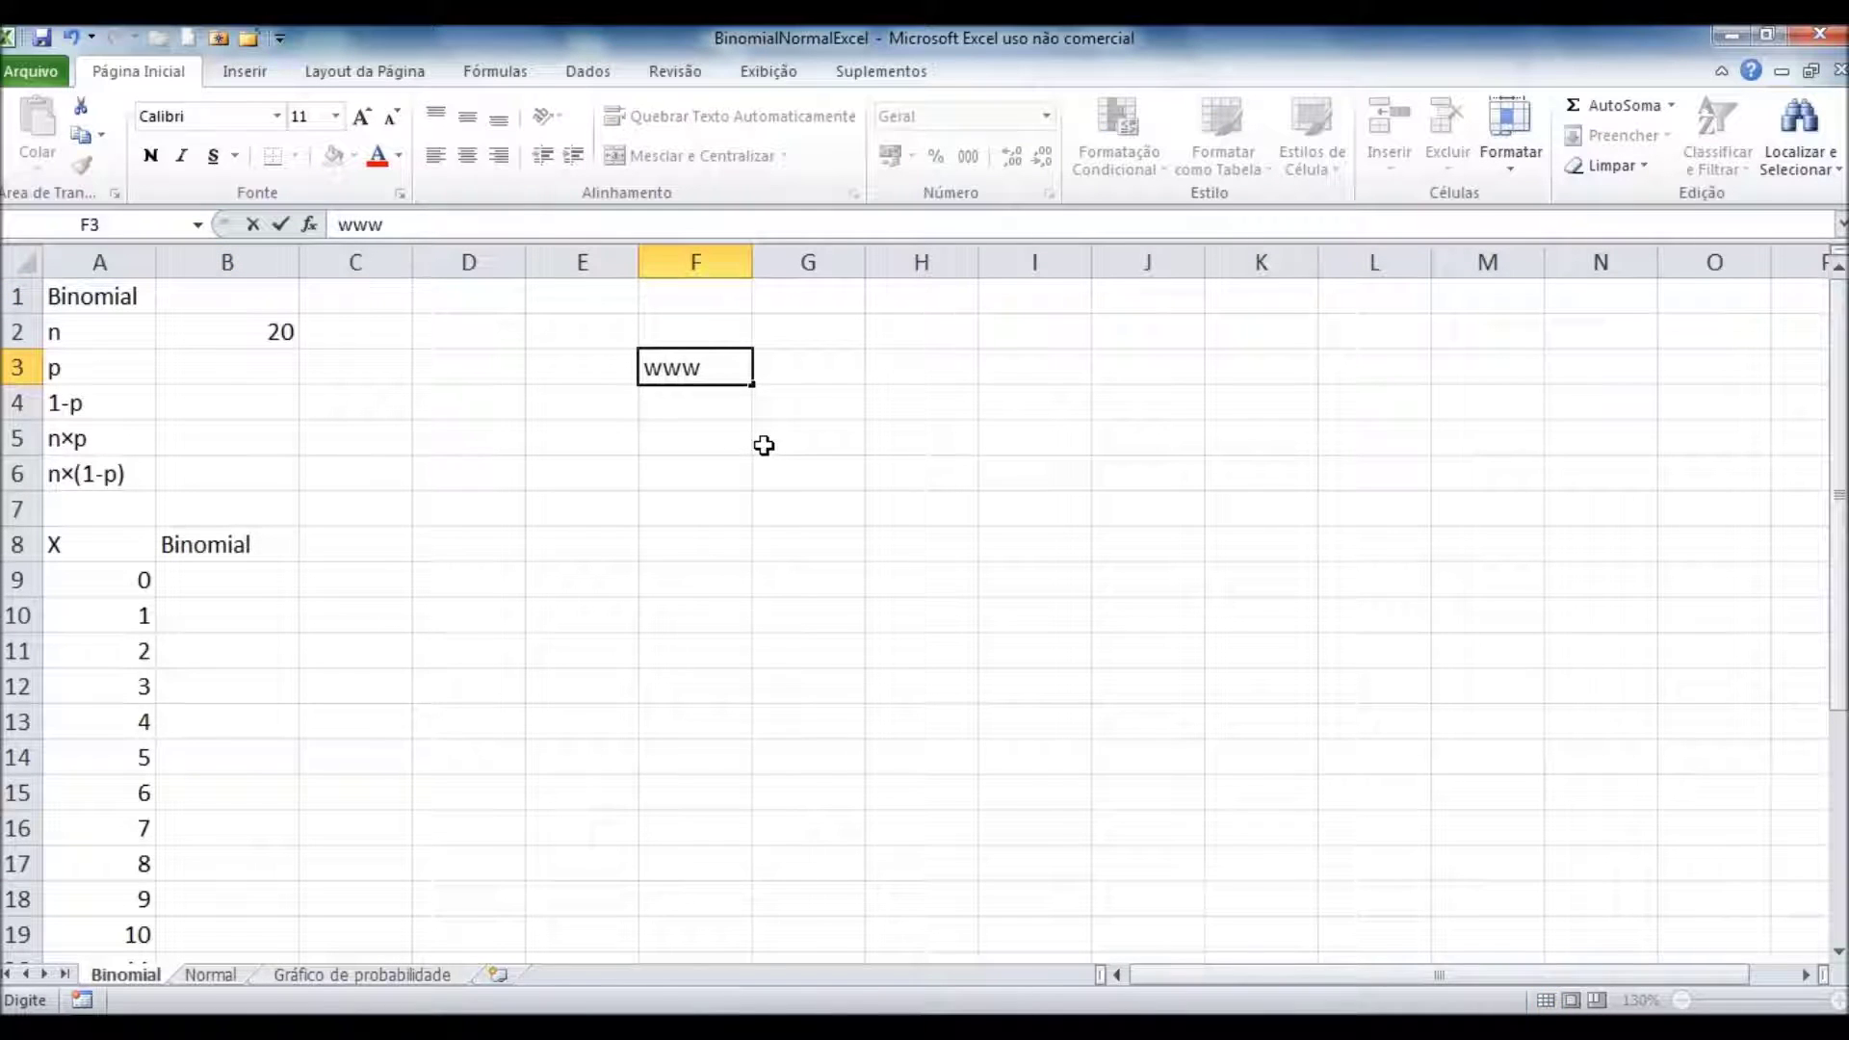
type(".inf.ufsc.br")
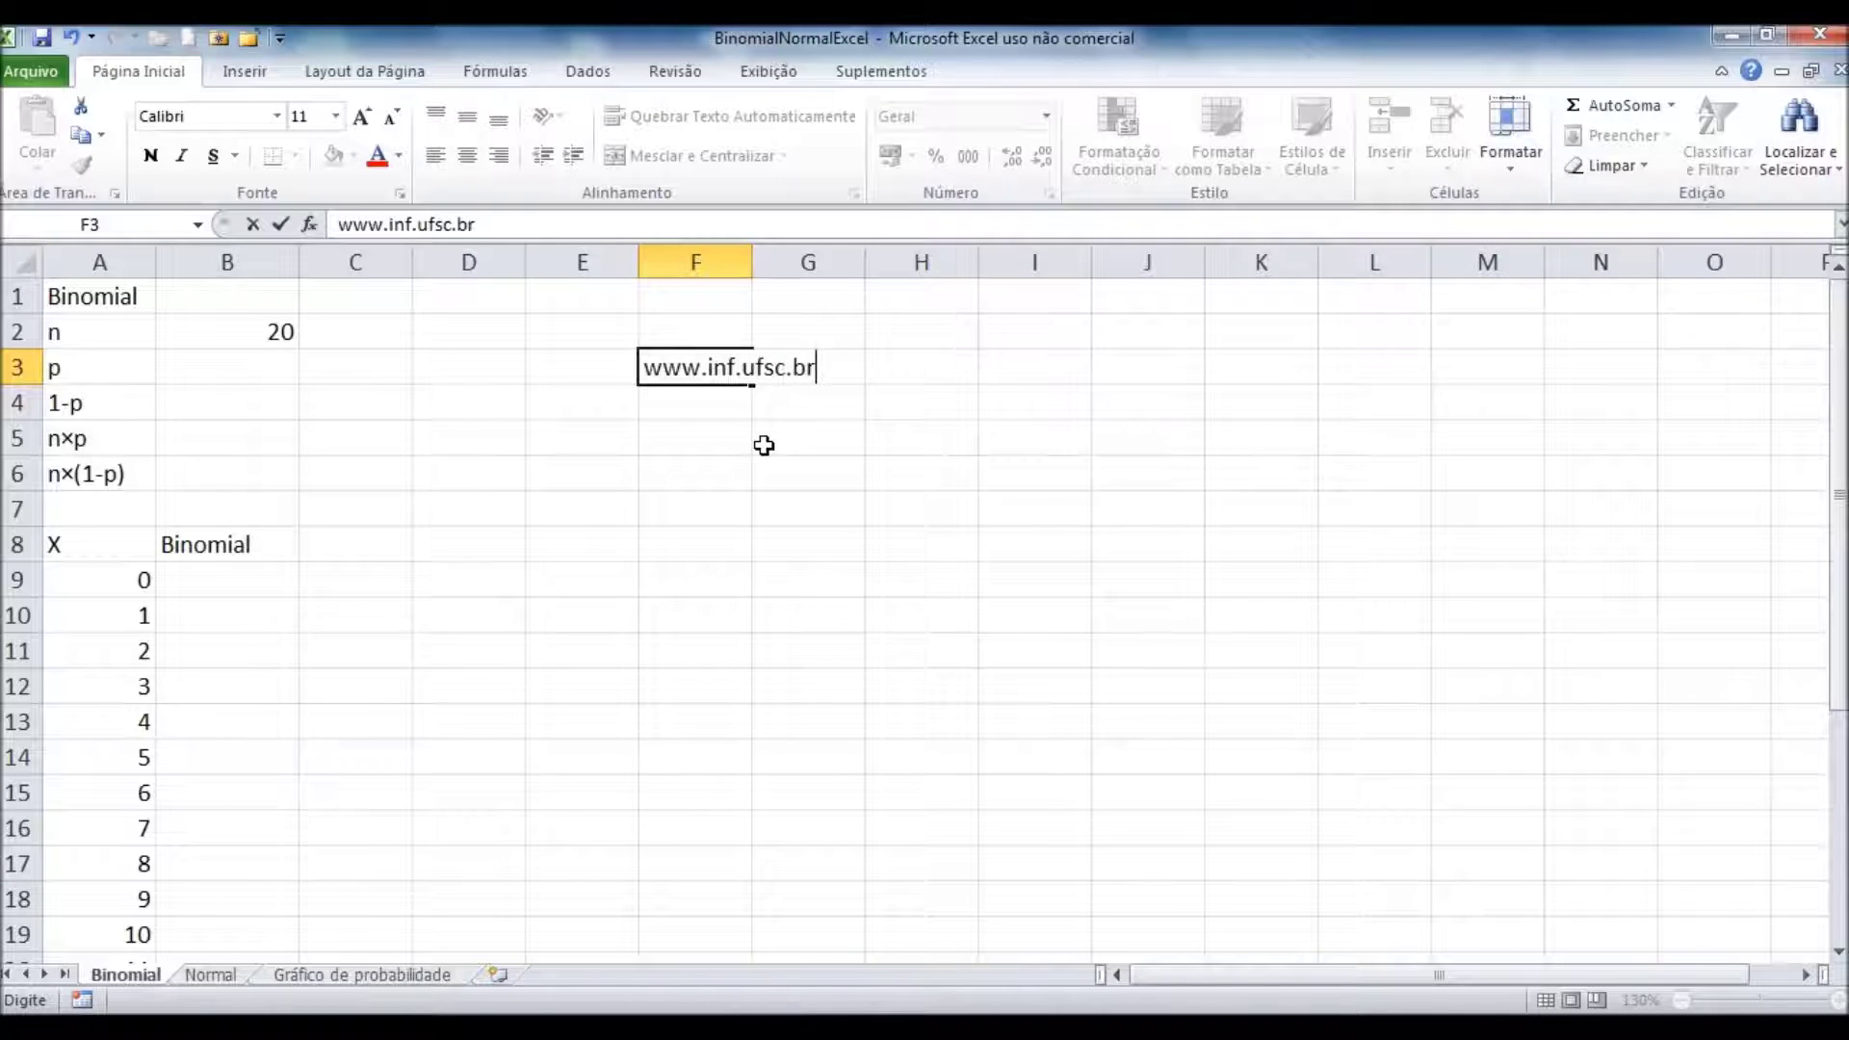
type("/~marce")
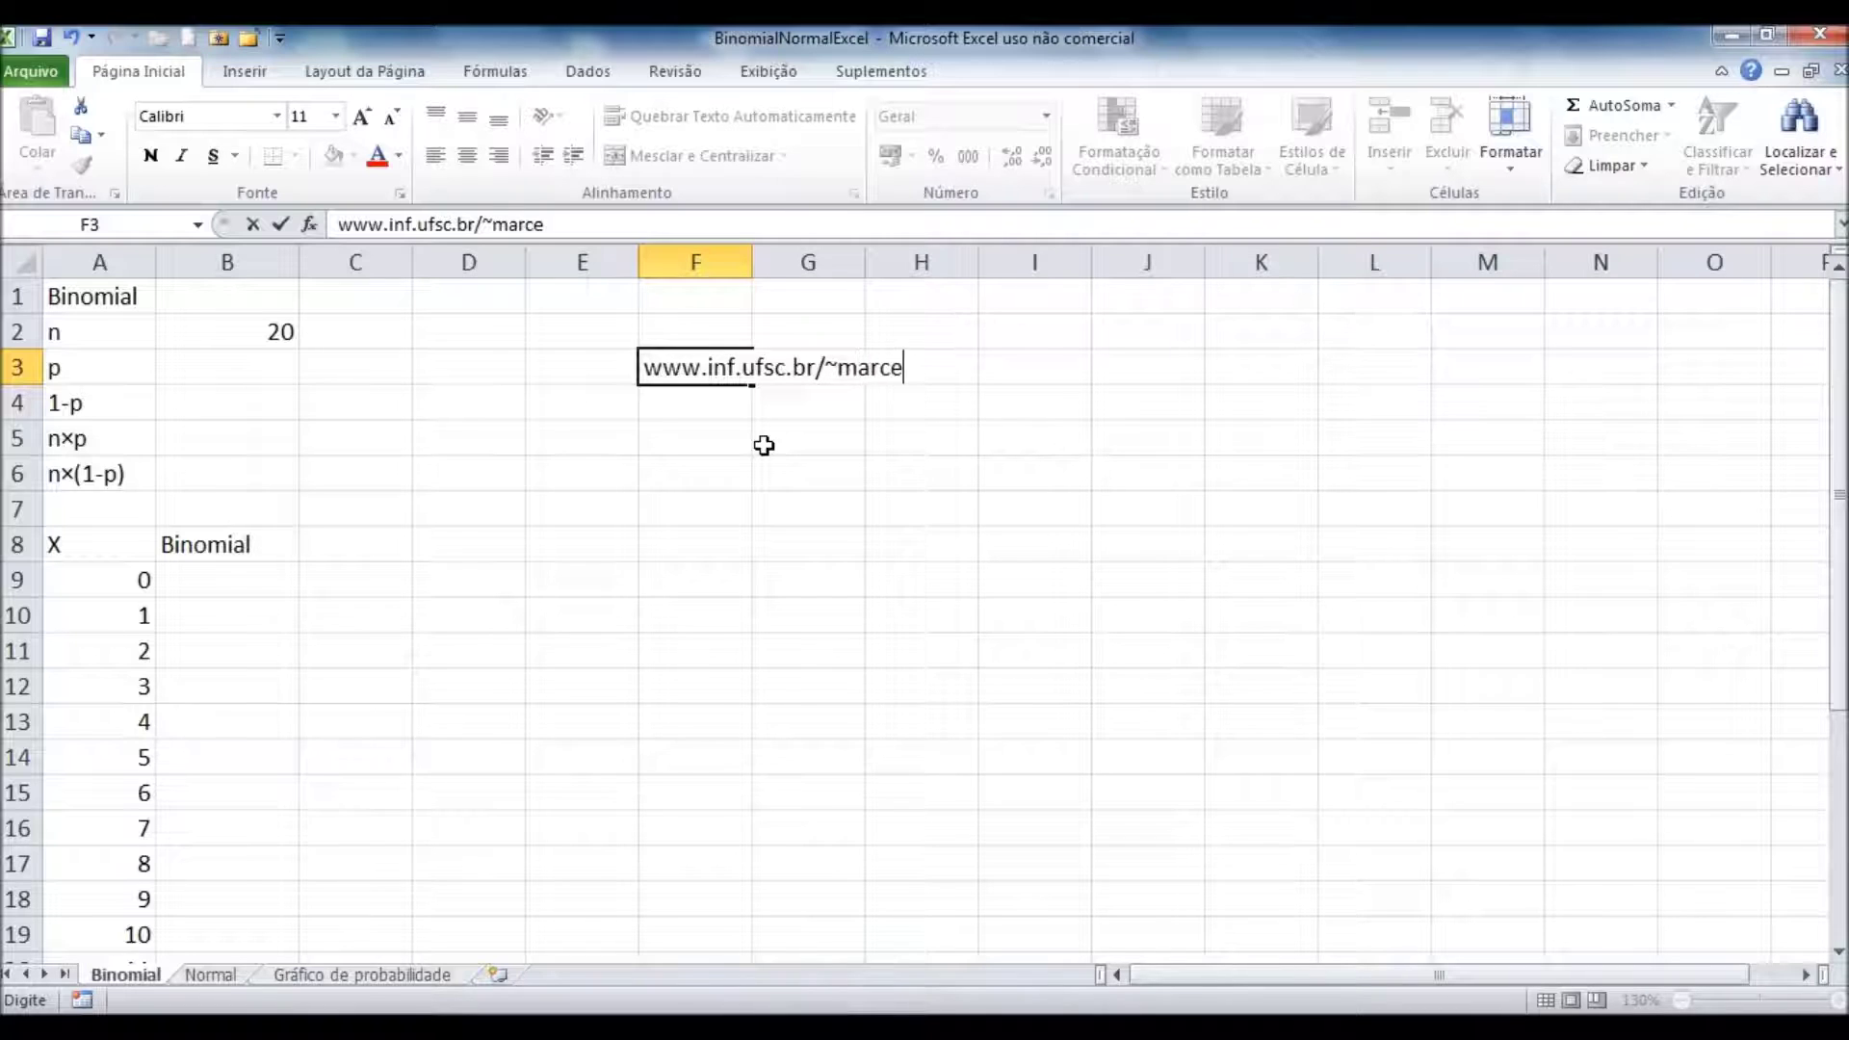
type("lo")
key("Return")
type("menreis39")
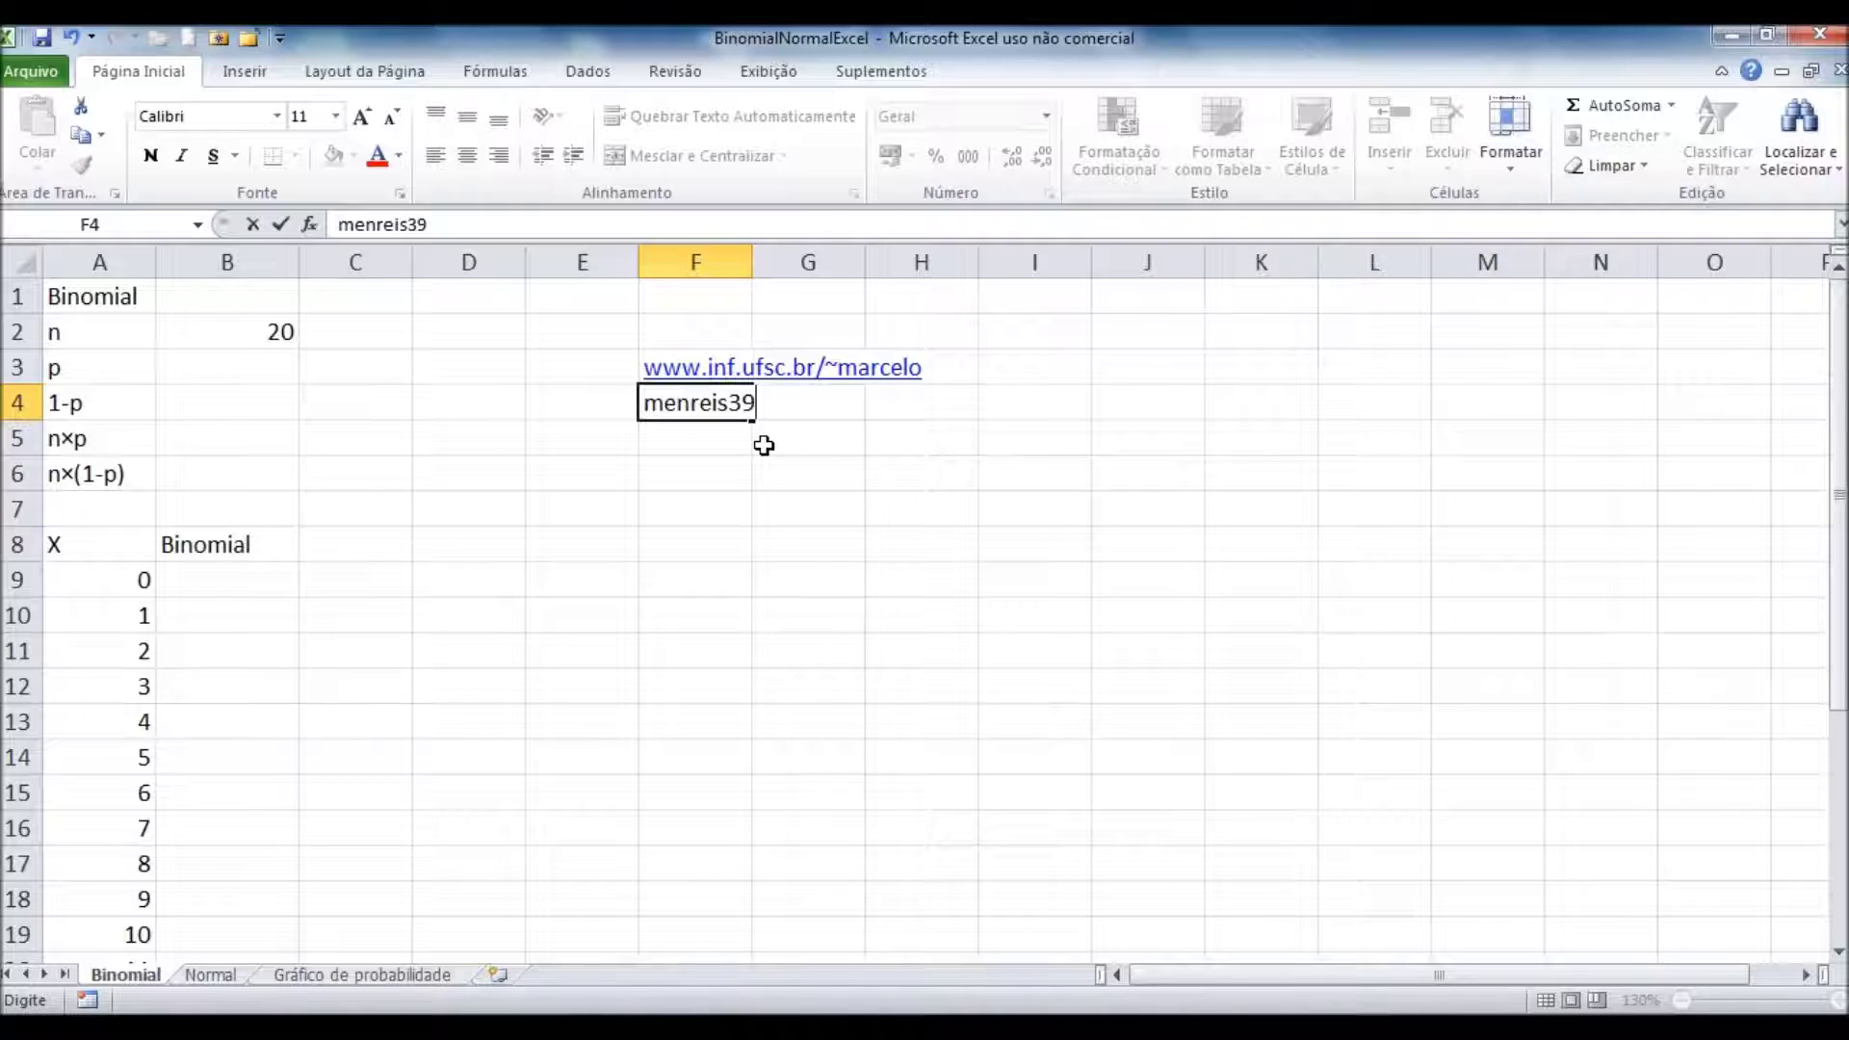
key("Return")
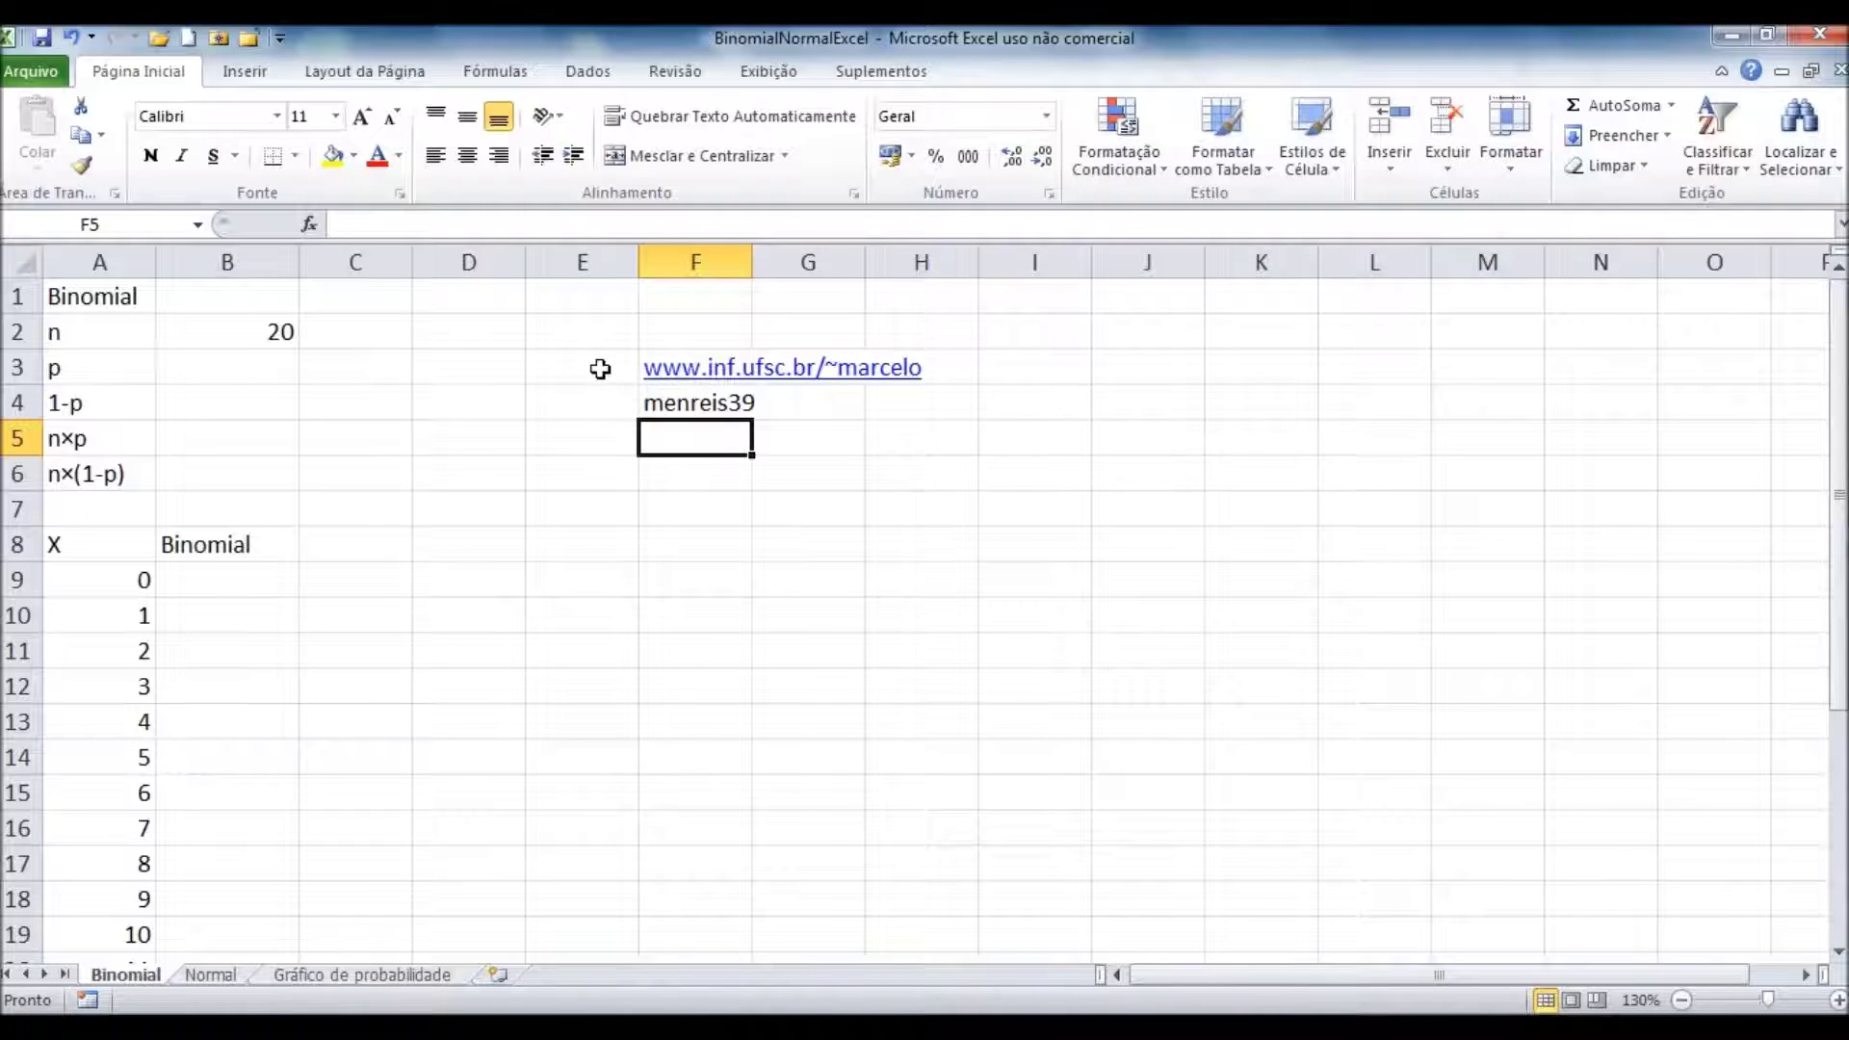
Step: Delete cells F2:F4 holding the author's web address and account name
left_click_drag(698, 333, 704, 412)
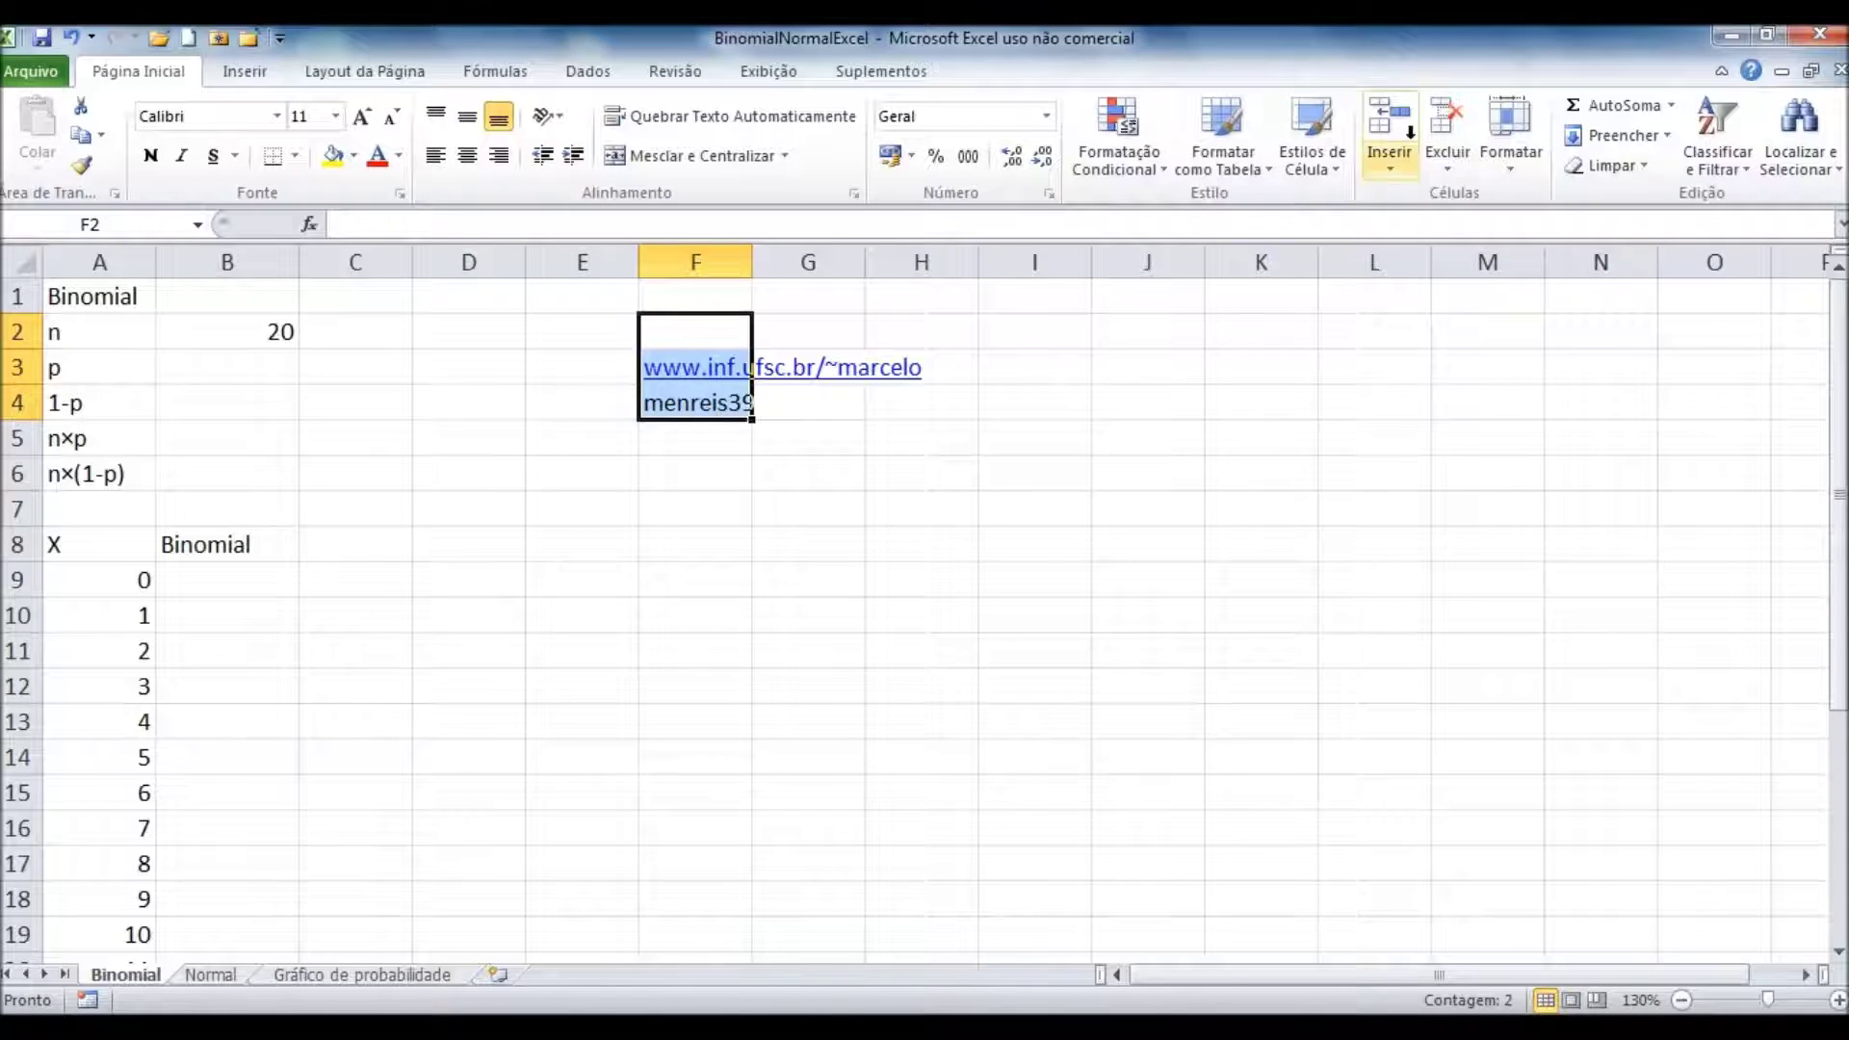
left_click(1447, 120)
left_click(256, 359)
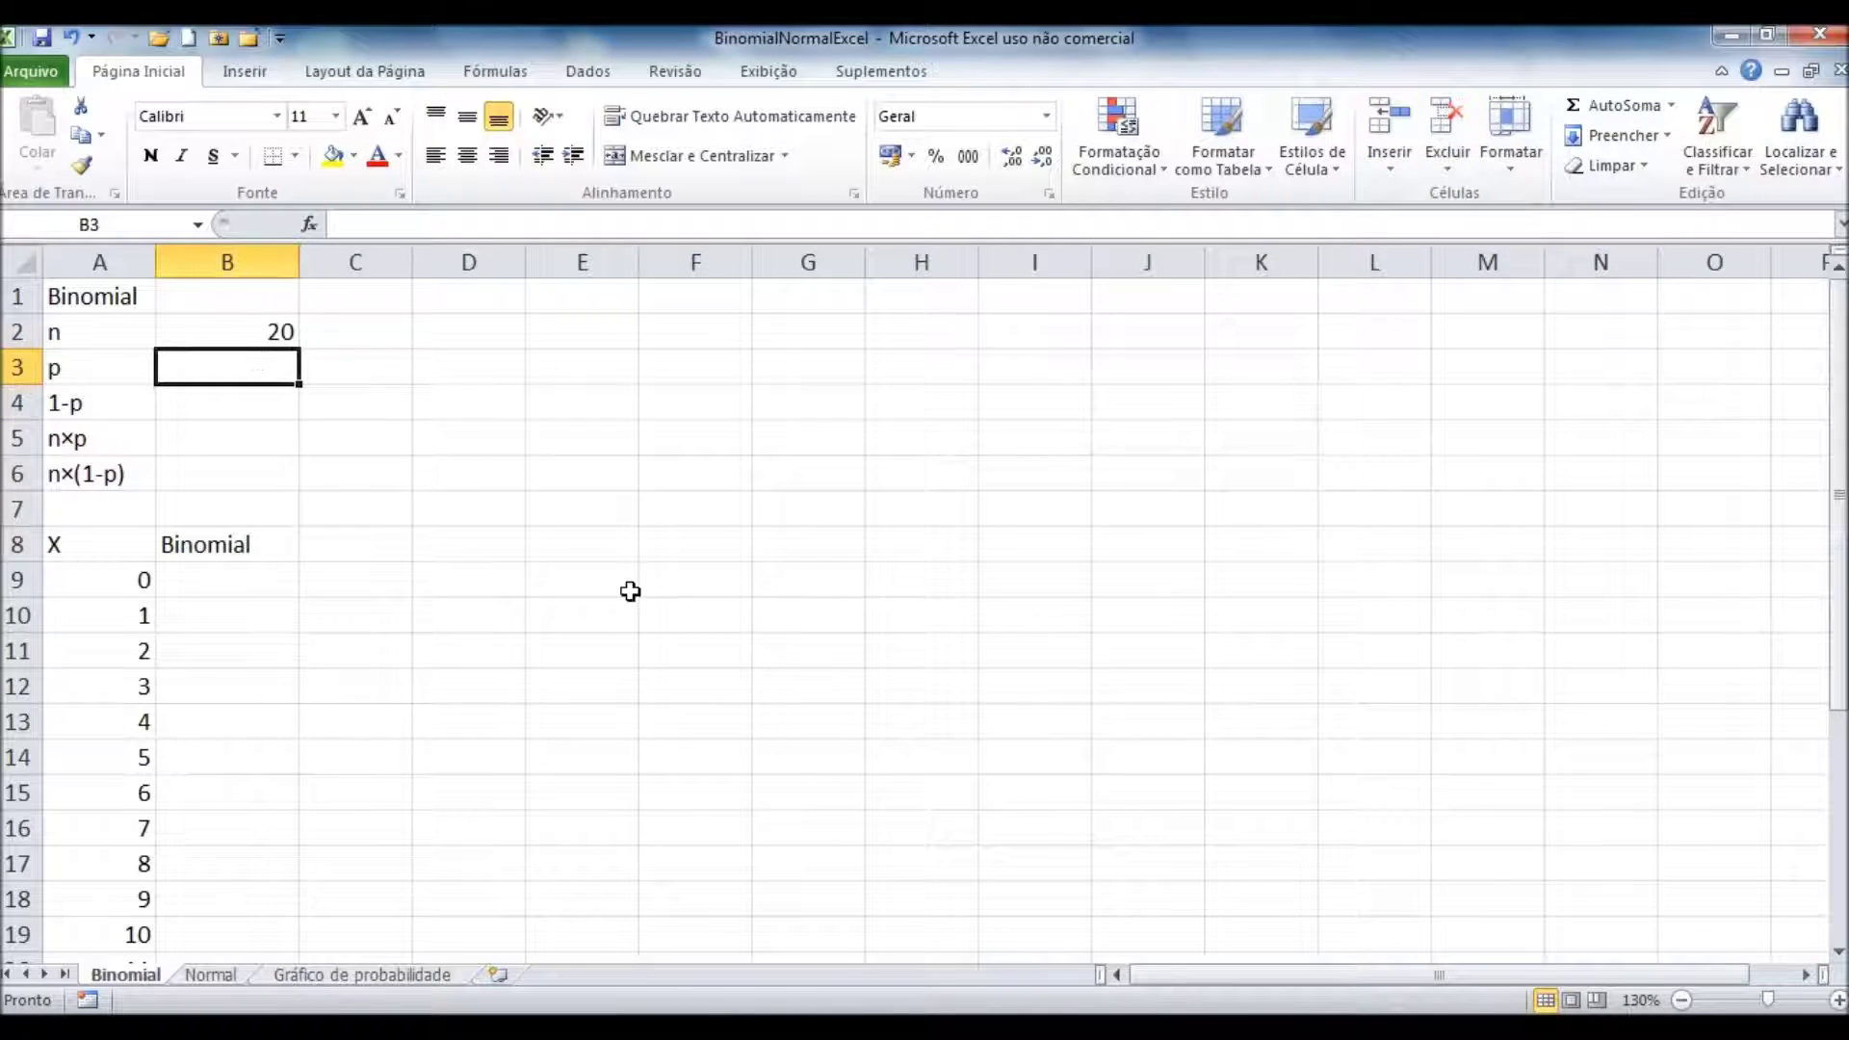
Step: Set the success probability p in cell B3 to 0,1
left_click(234, 336)
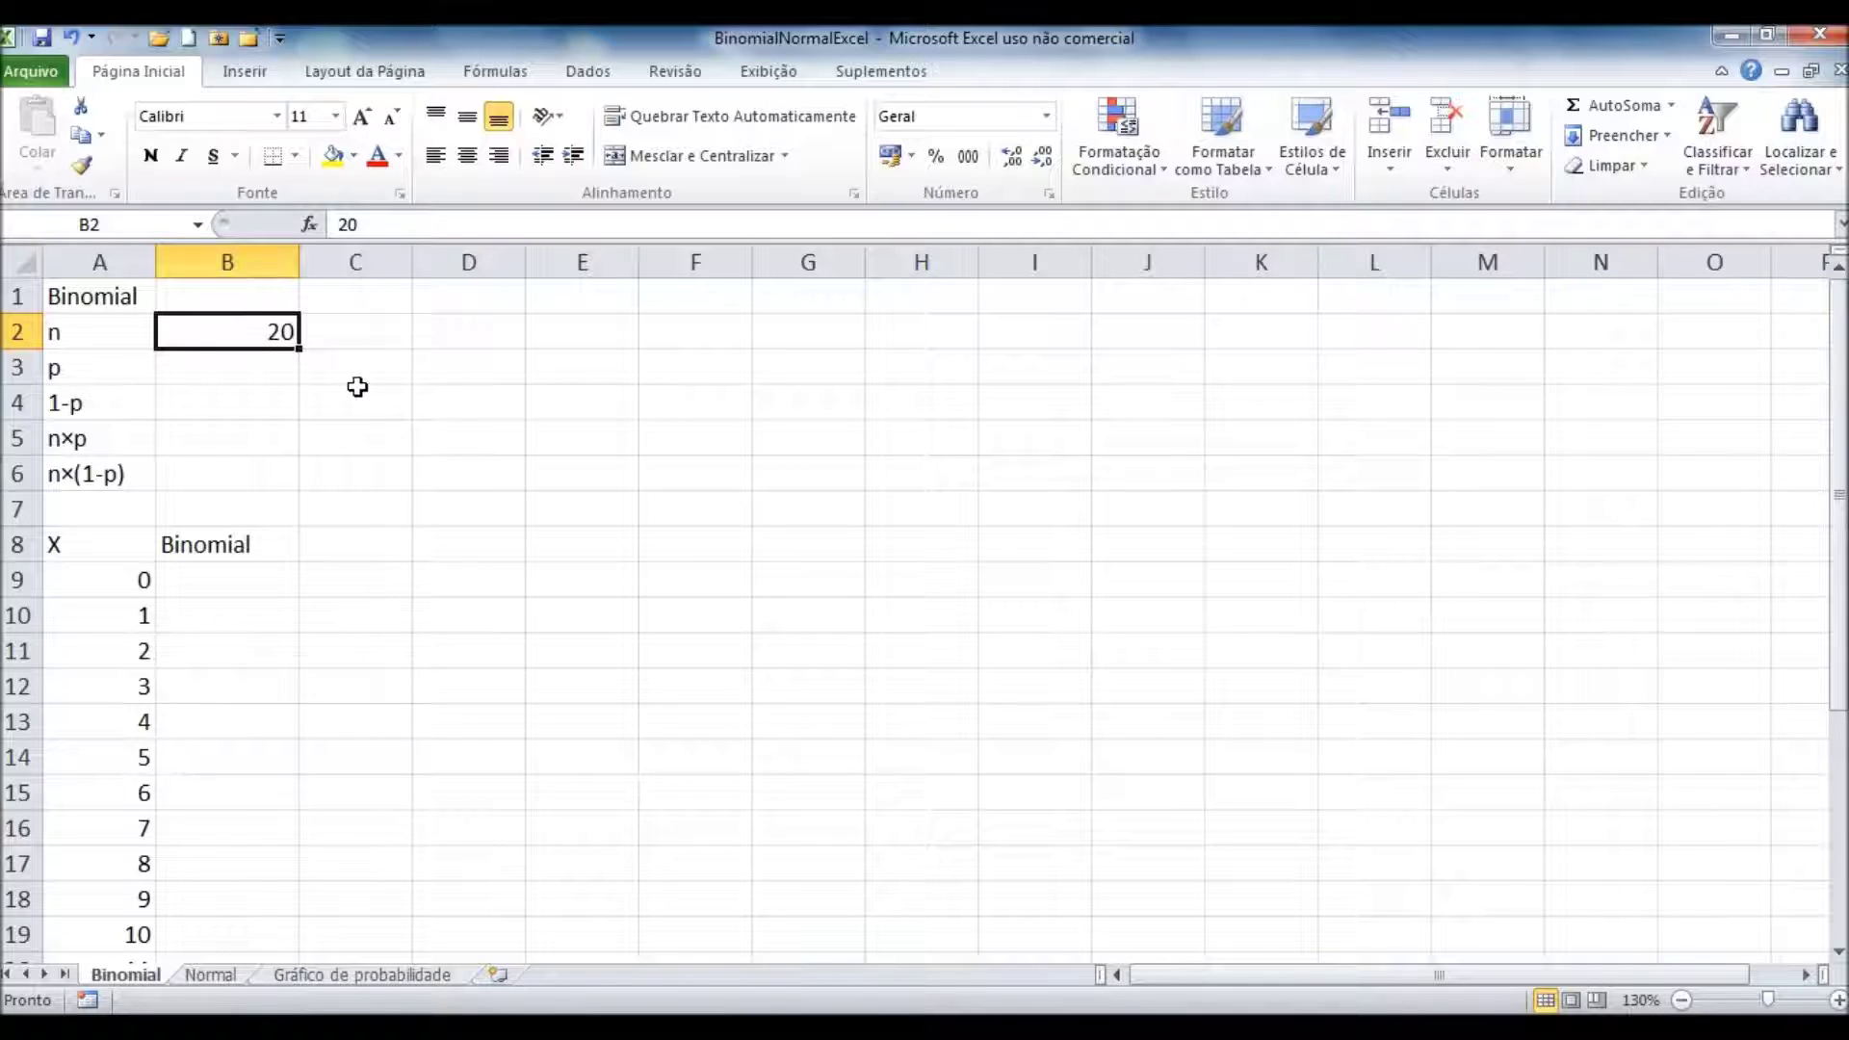
left_click(241, 378)
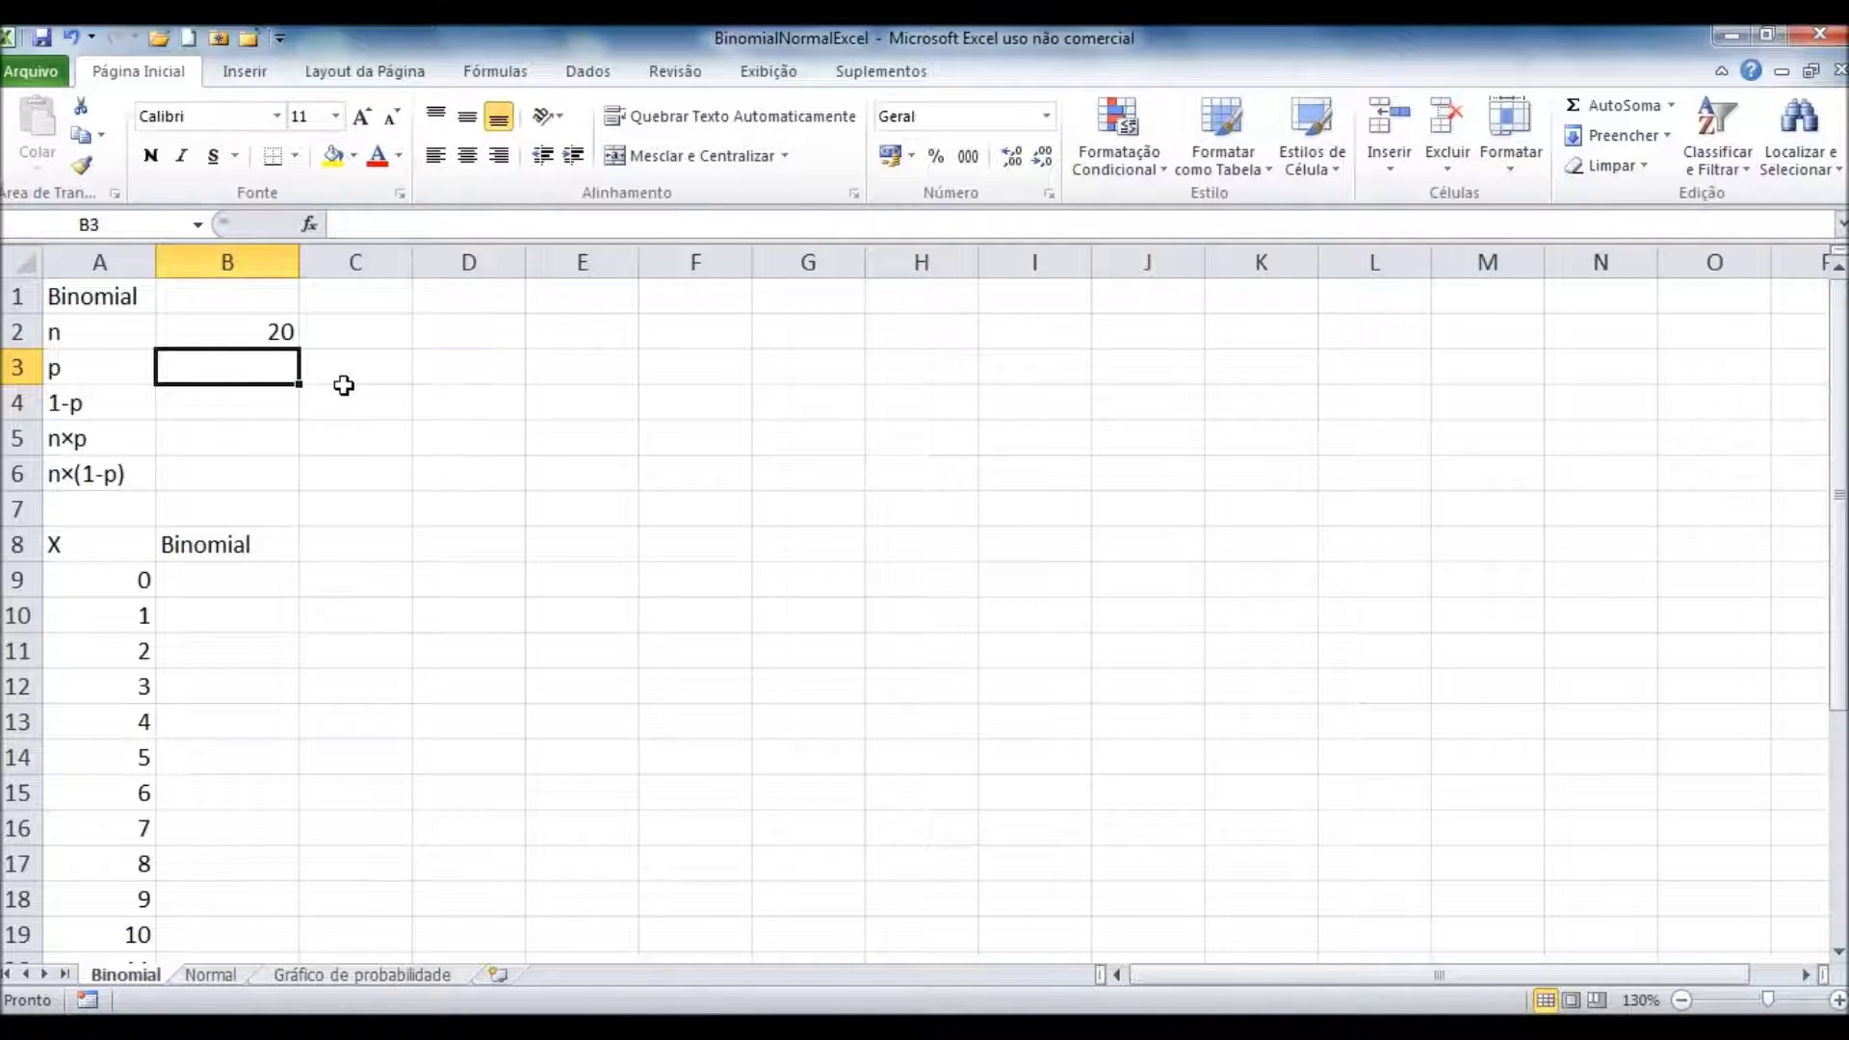
type("0,1")
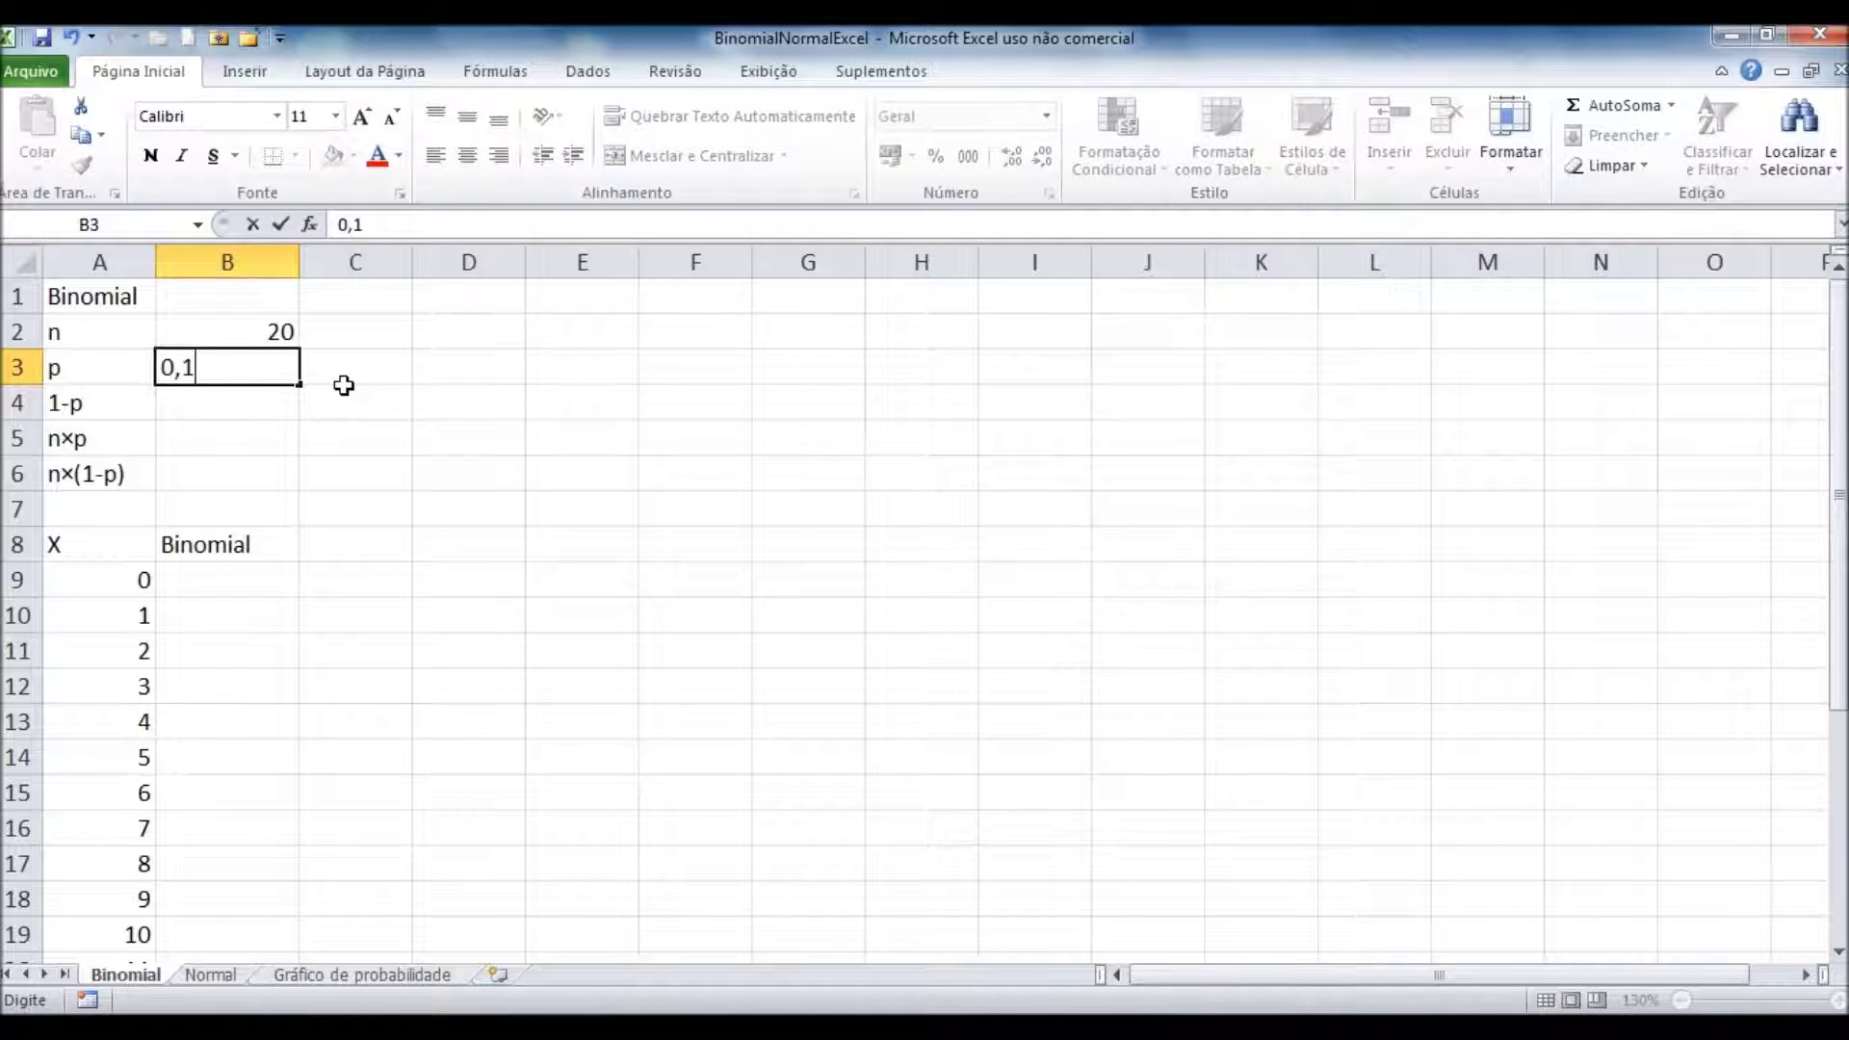
key("Return")
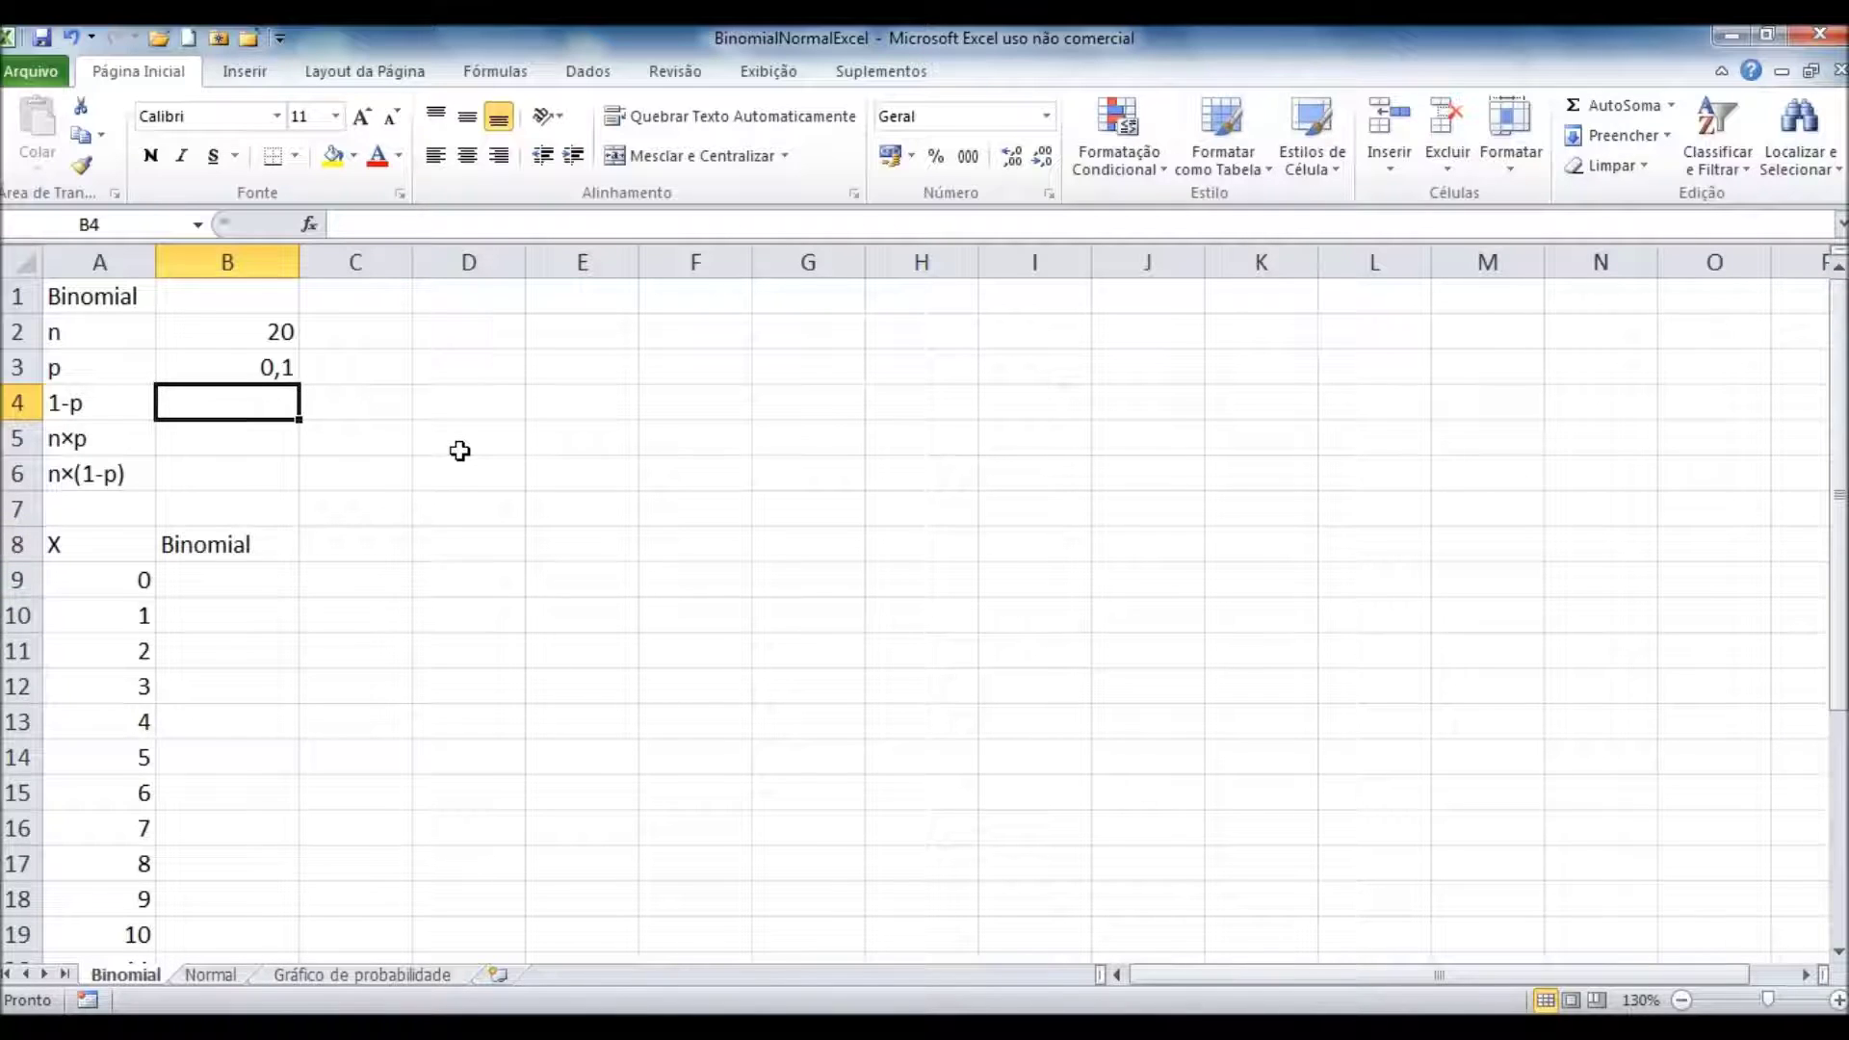
Step: Calculate 1-p in cell B4 with the formula =1-B3
type("=1-")
left_click(192, 369)
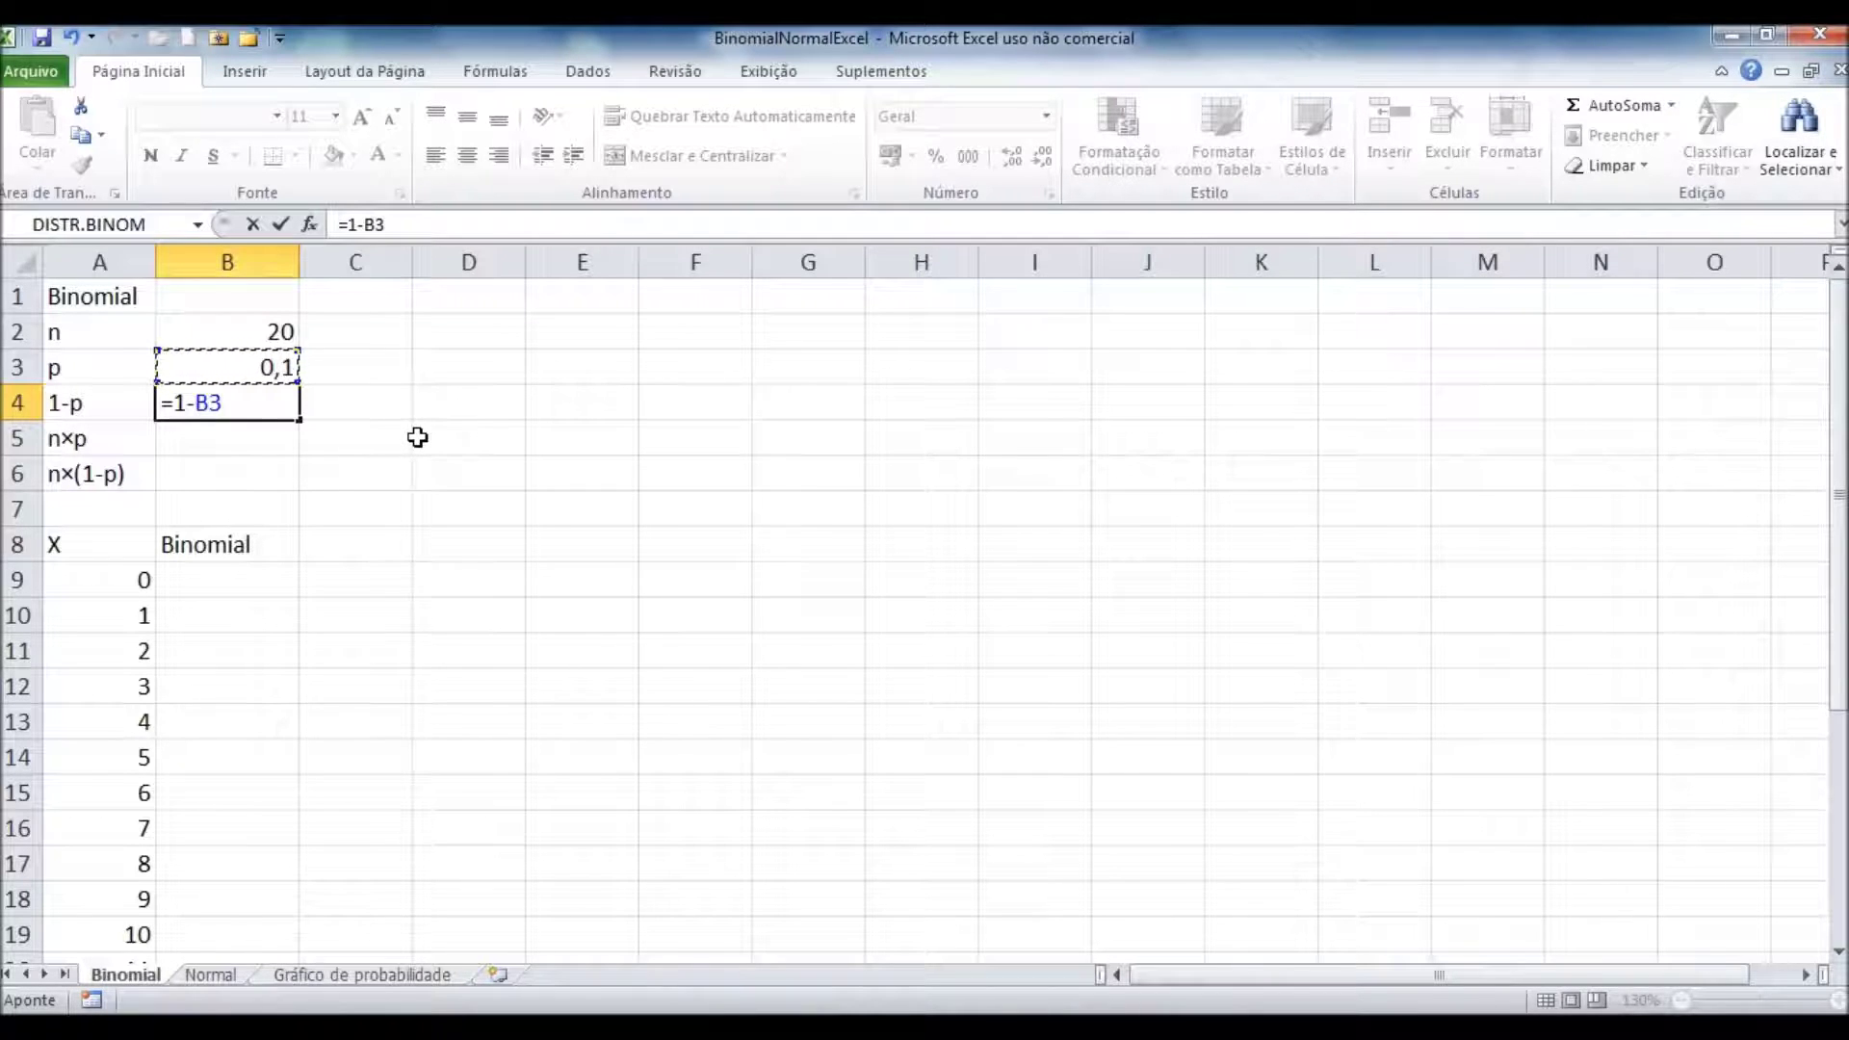
key("Return")
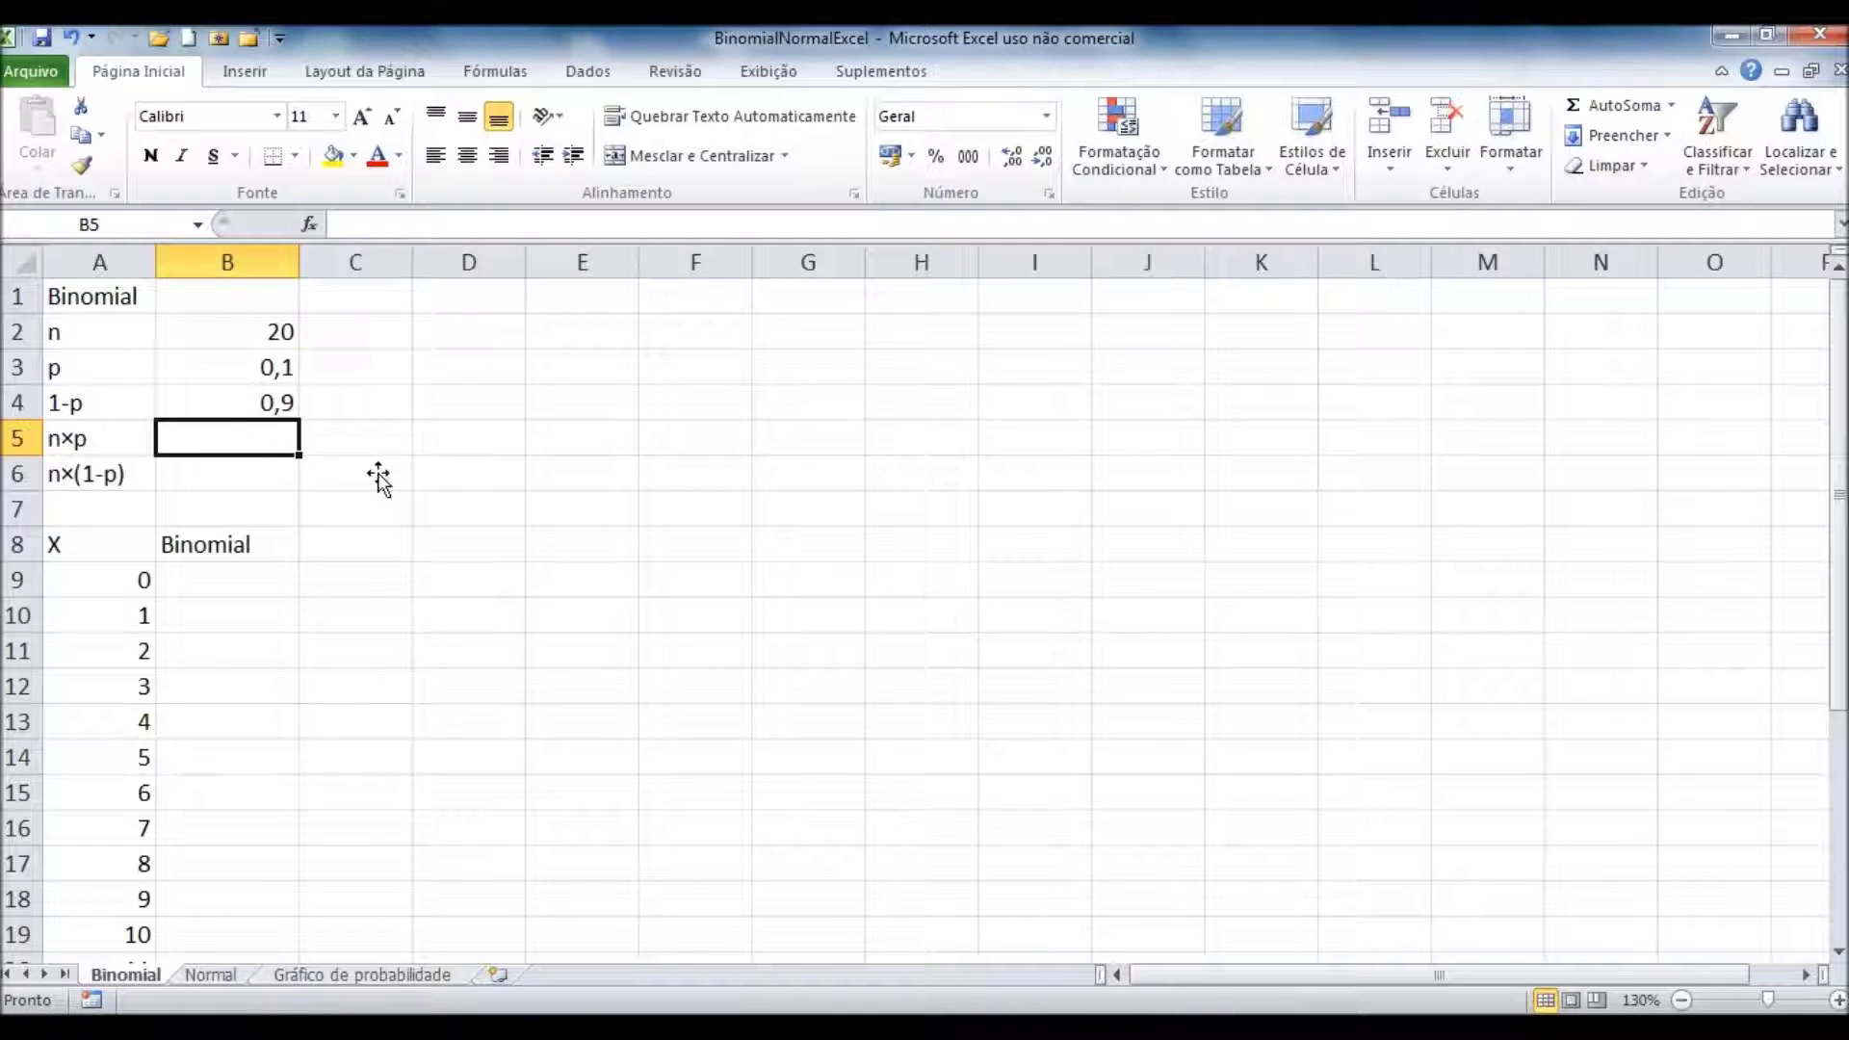
Step: Calculate n×p in cell B5 with the formula =B2*B3
left_click_drag(121, 424, 124, 475)
left_click(231, 442)
type("=")
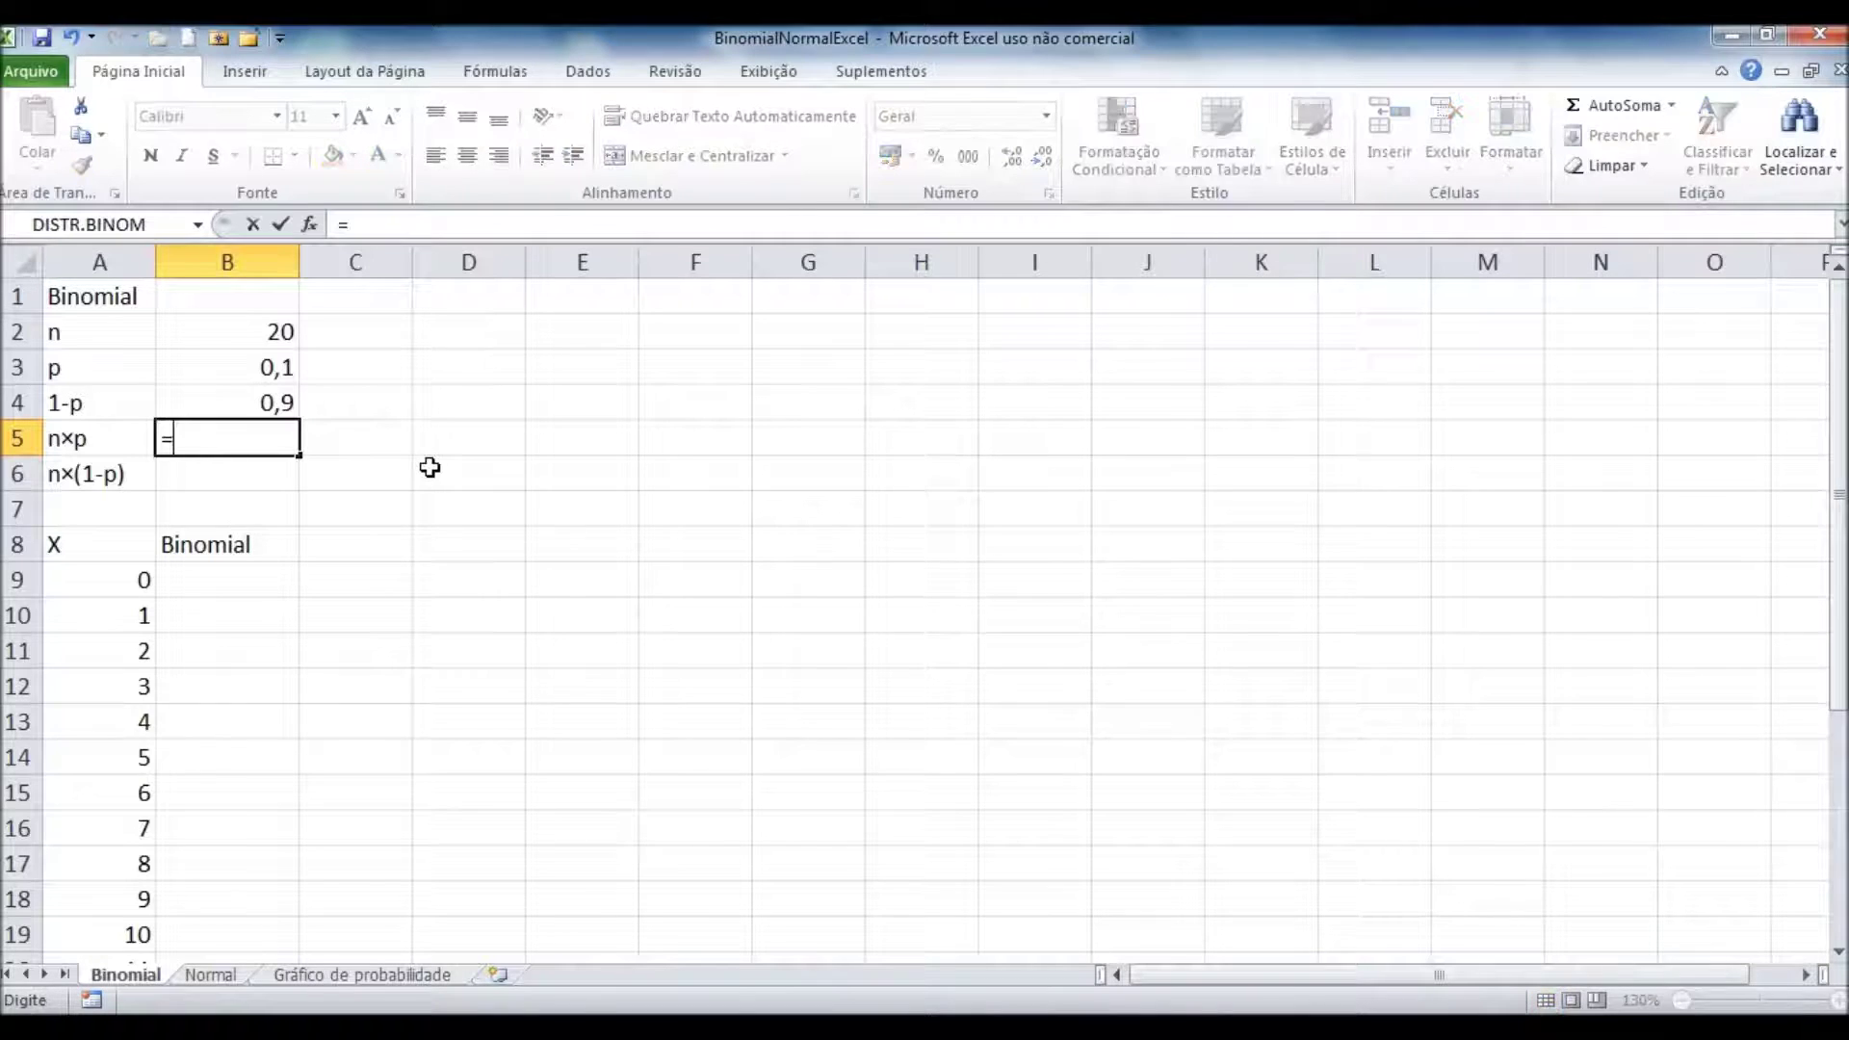
left_click(251, 331)
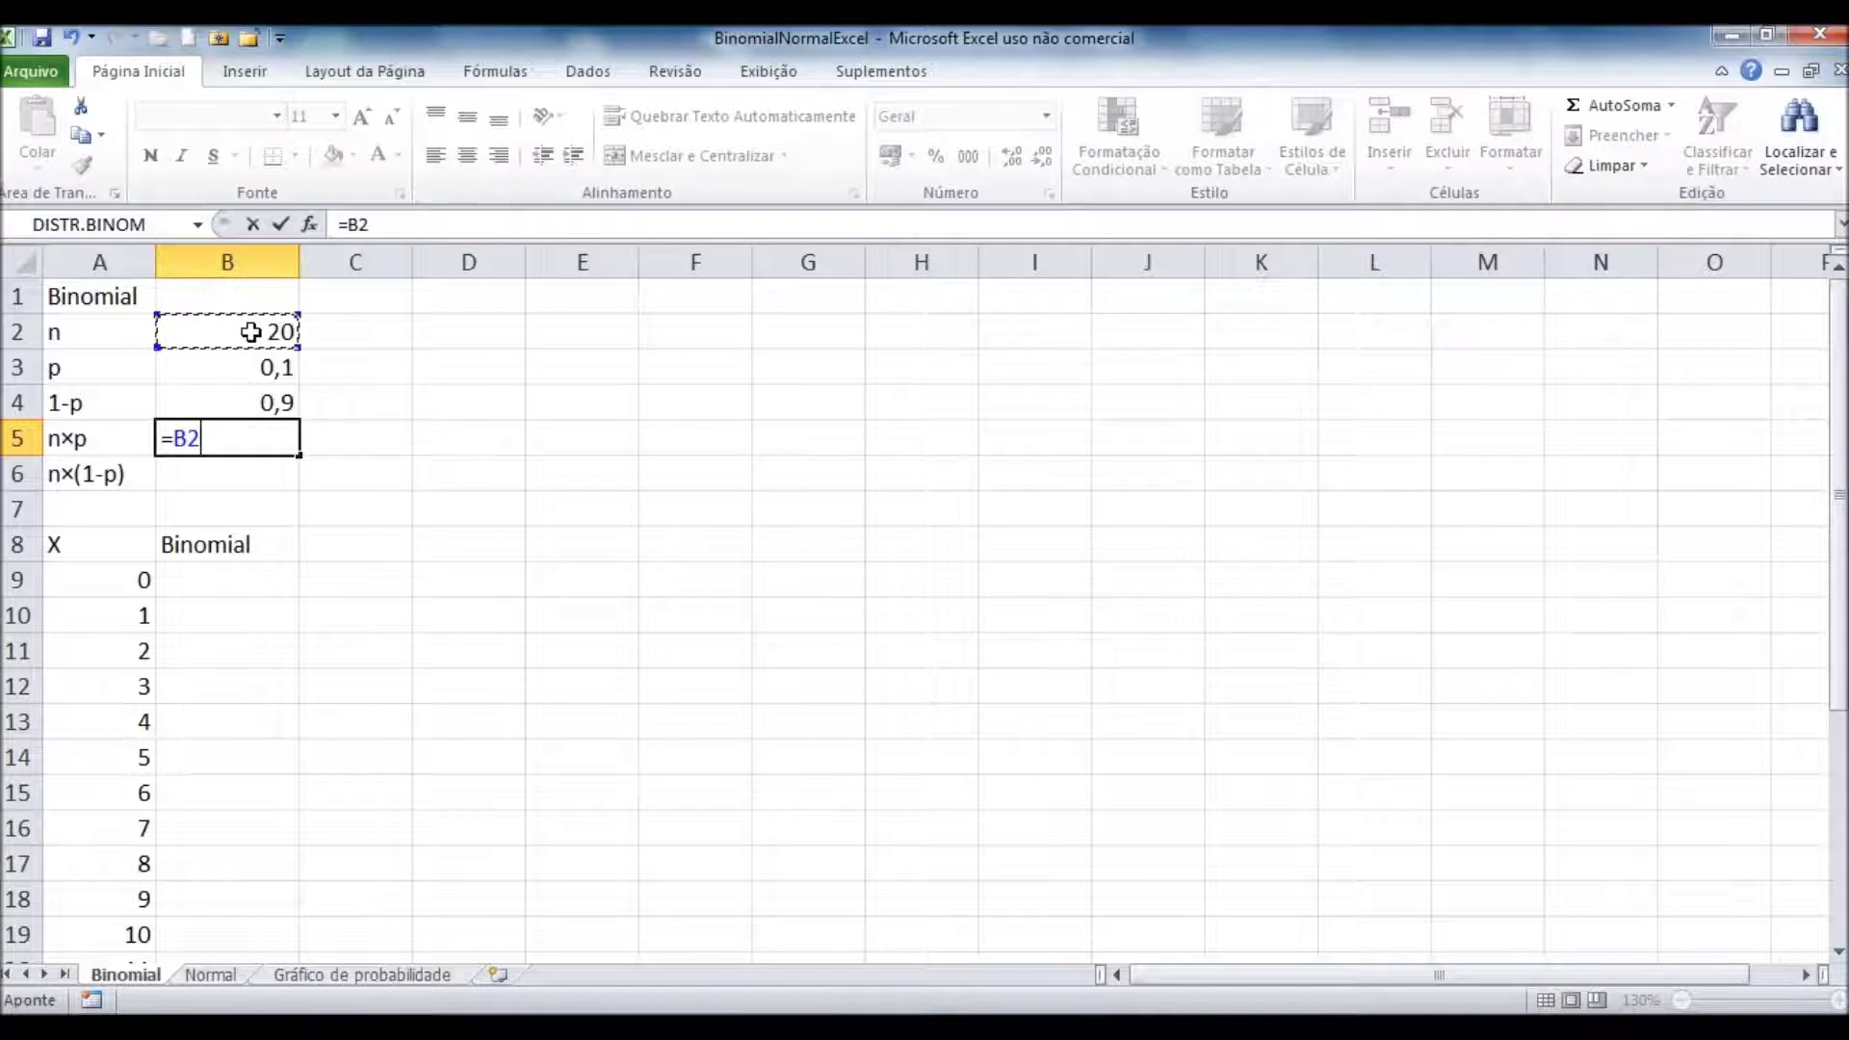
type("*")
left_click(253, 369)
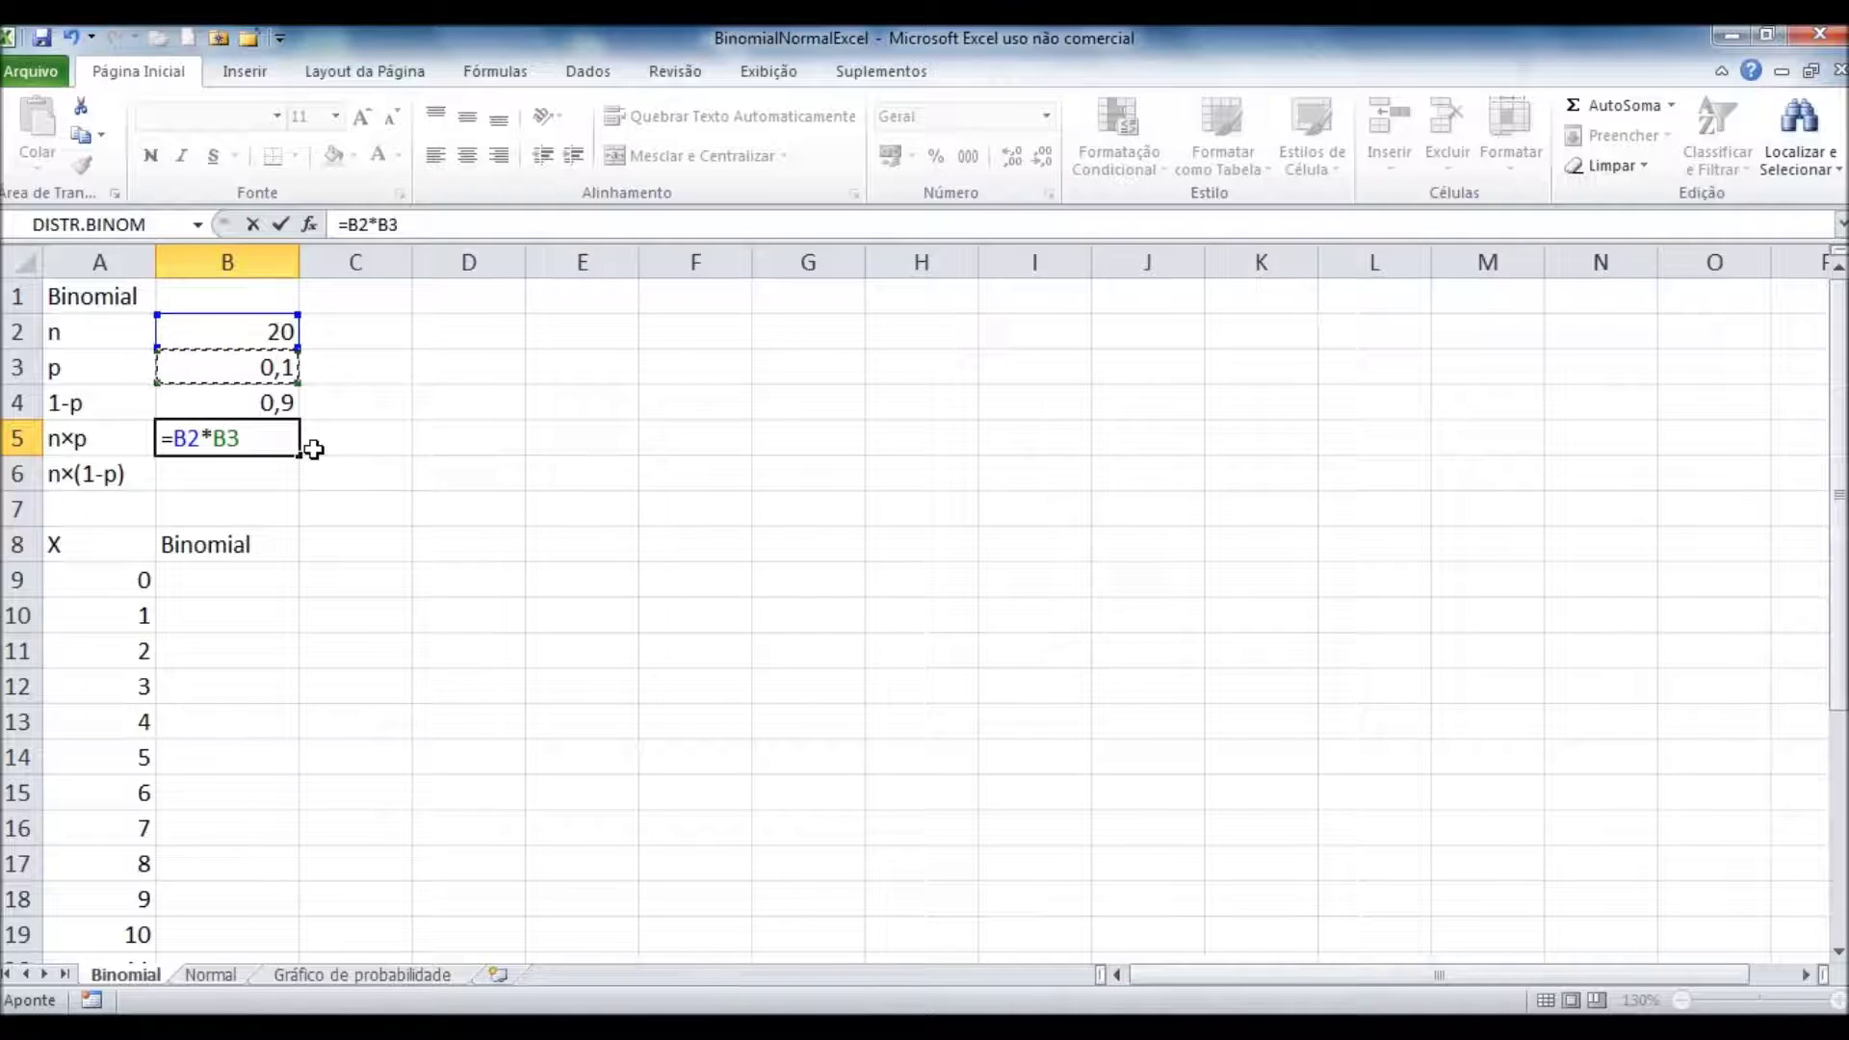
key("Return")
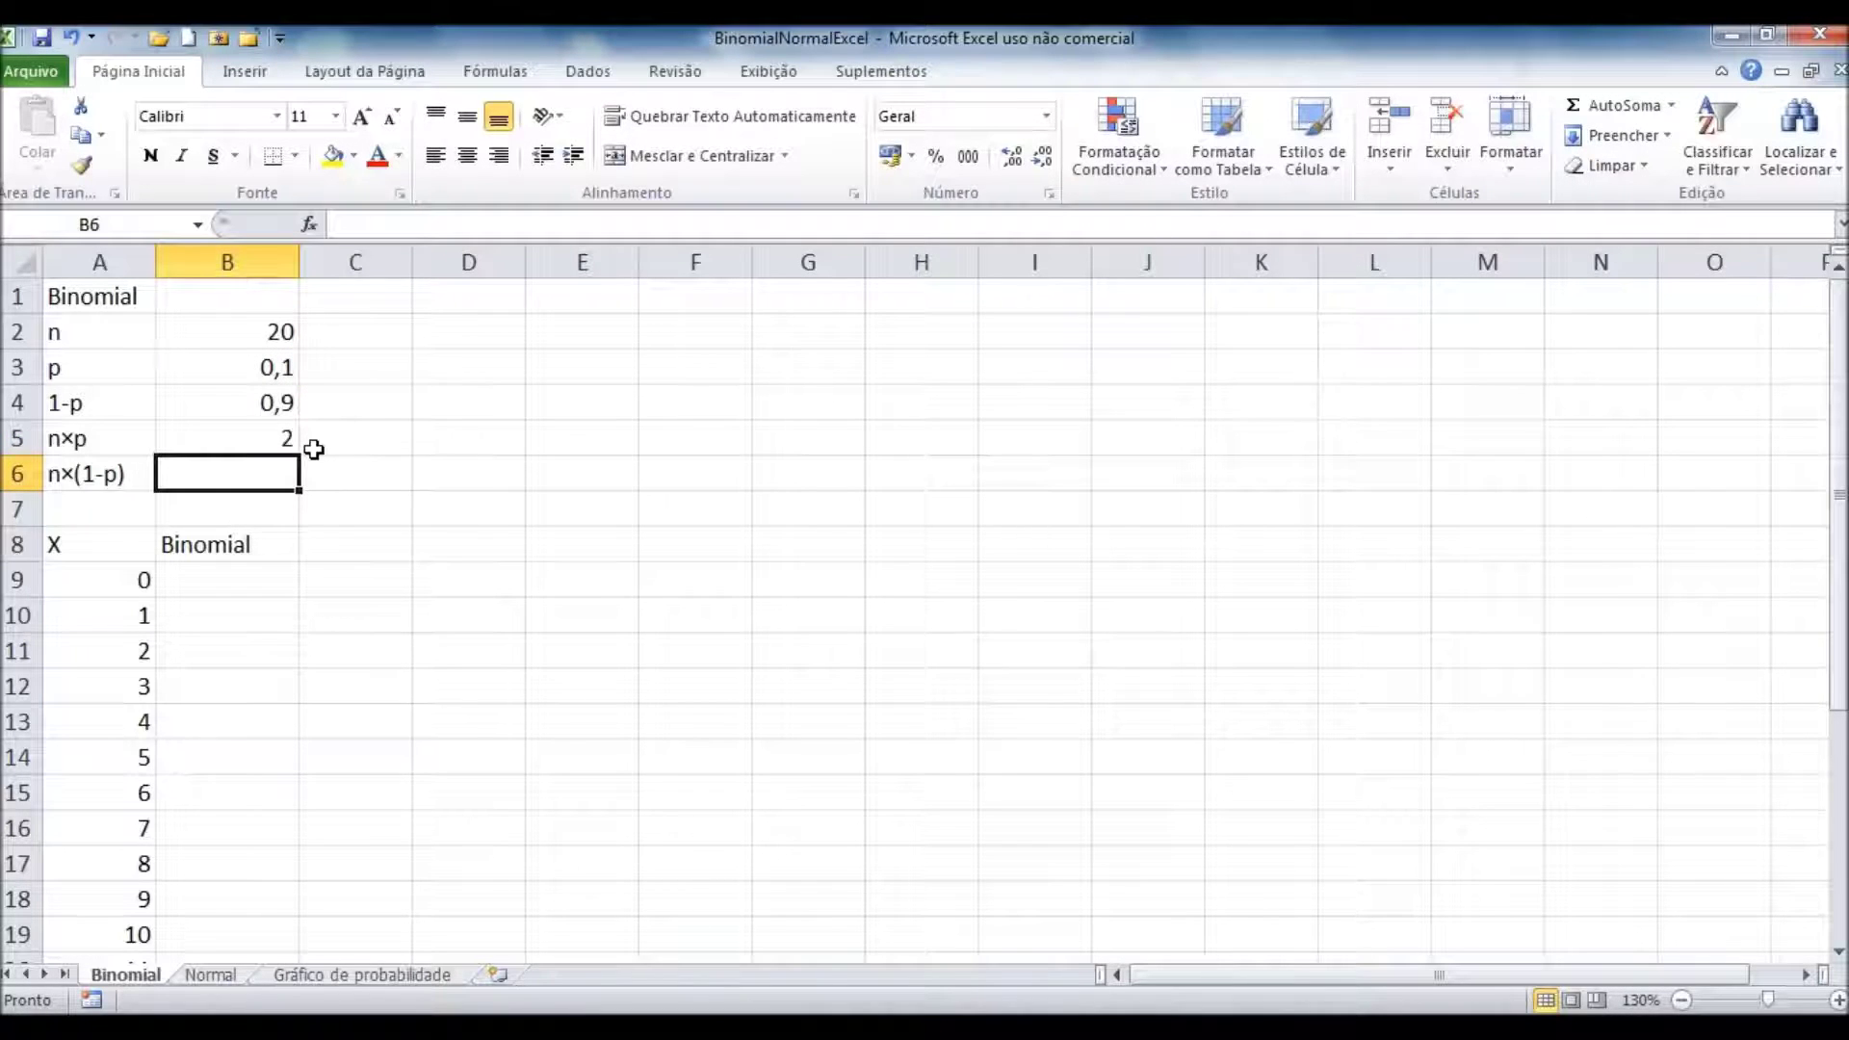
Step: Calculate n×(1-p) in cell B6 with the formula =B2*B4
type("=")
left_click(236, 332)
type("*")
left_click(244, 408)
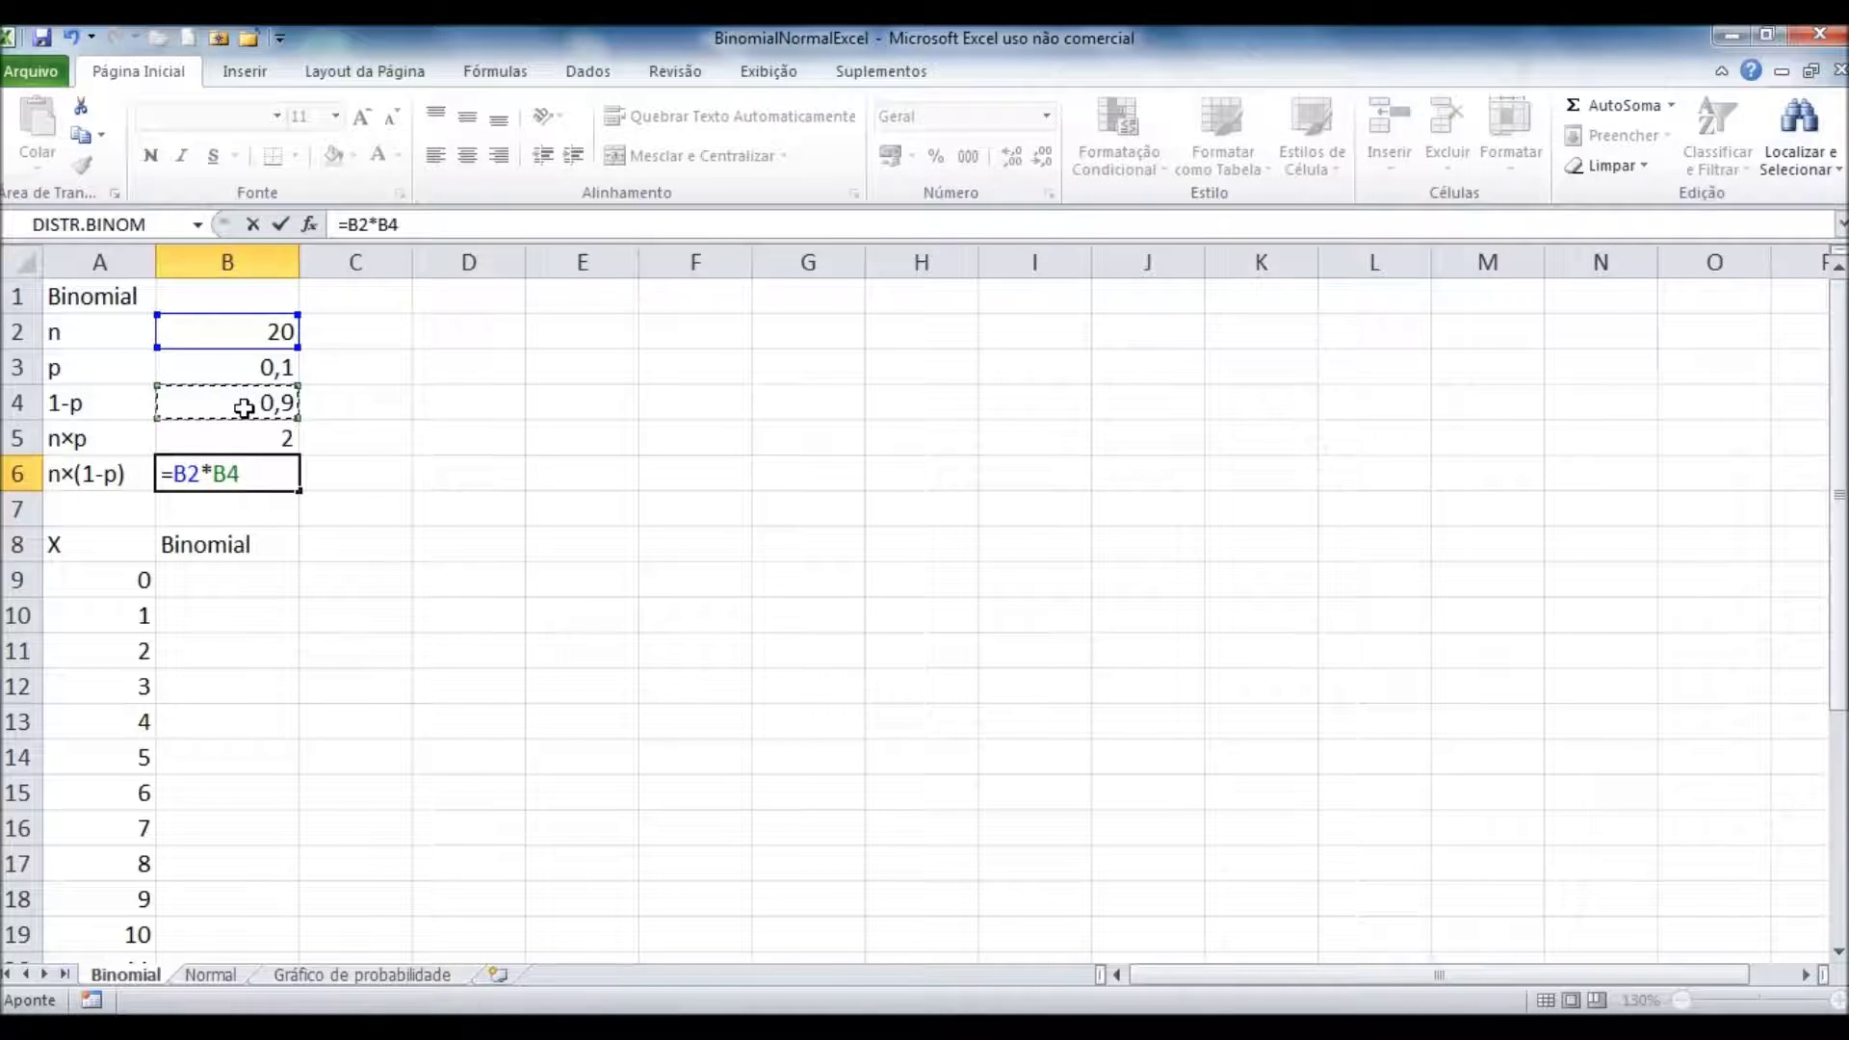
key("Return")
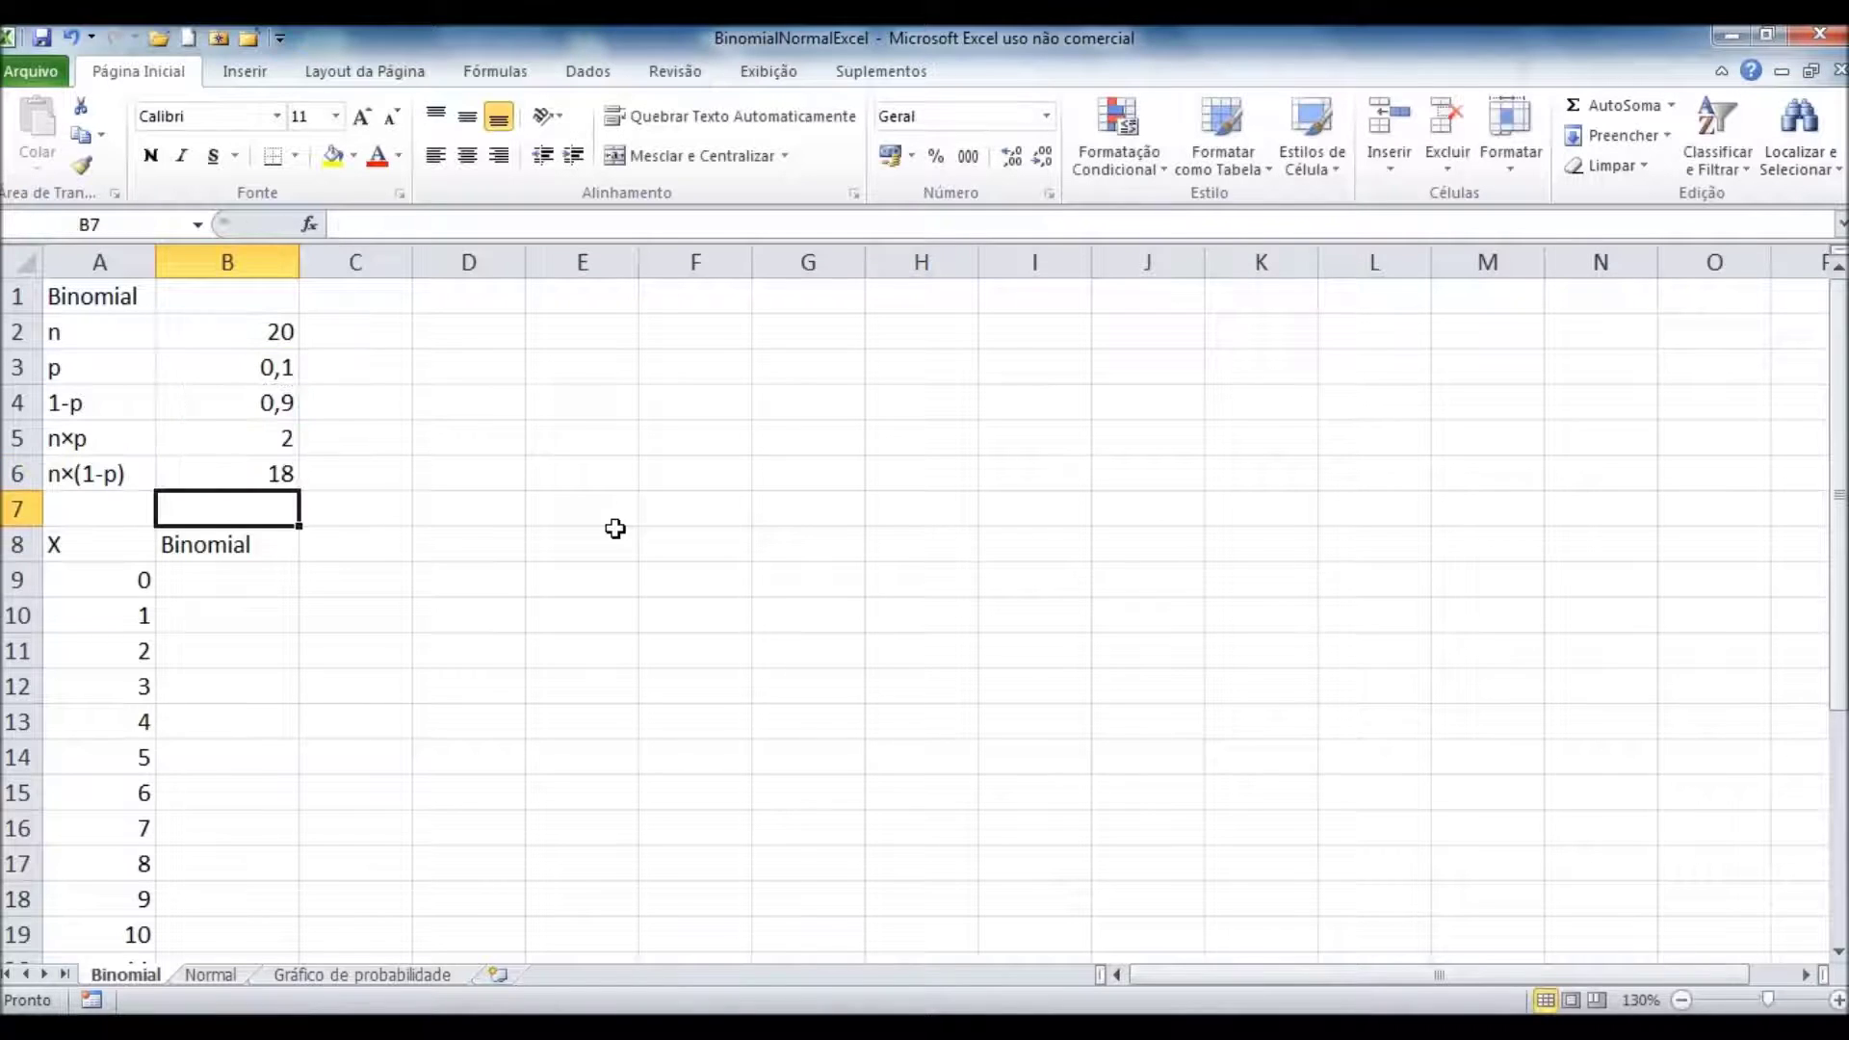
Step: Review the n×p and n×(1-p) results in B5:B6, then check the X values in A9:A29 against n
left_click(239, 439)
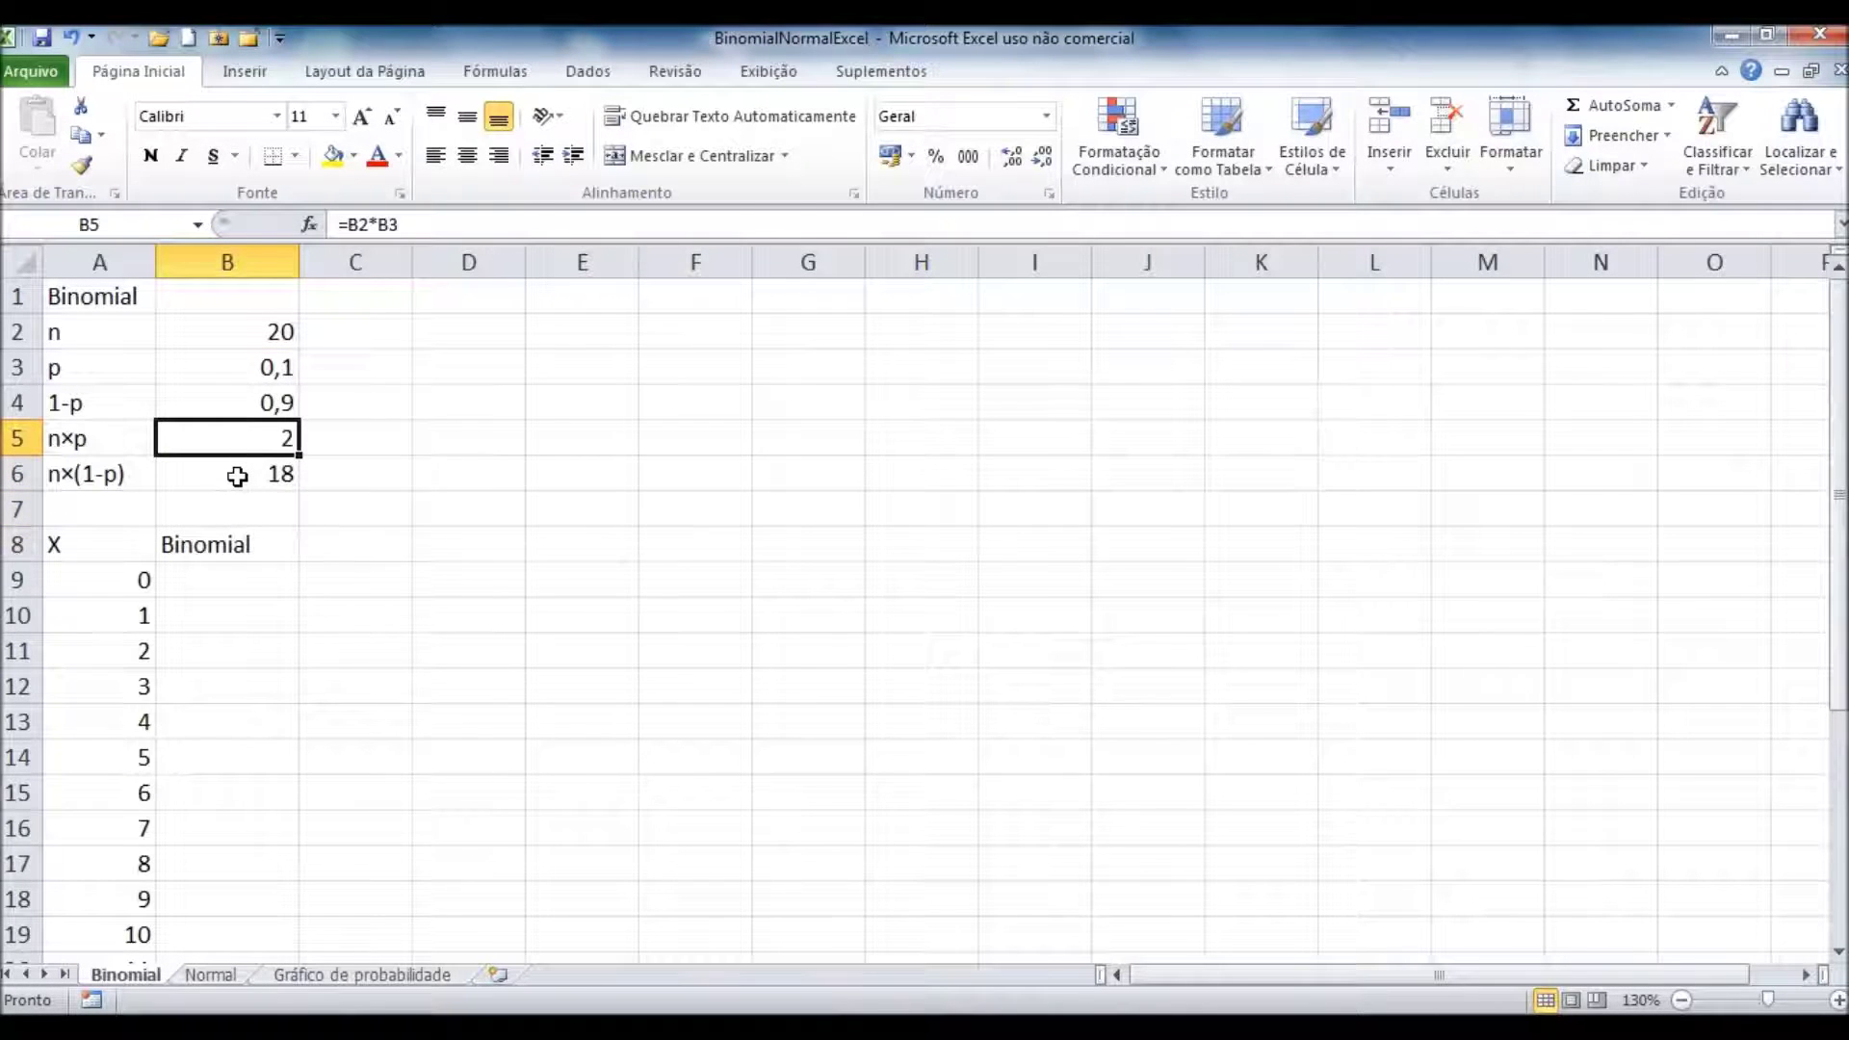
left_click(237, 476)
left_click(238, 443)
left_click(109, 579)
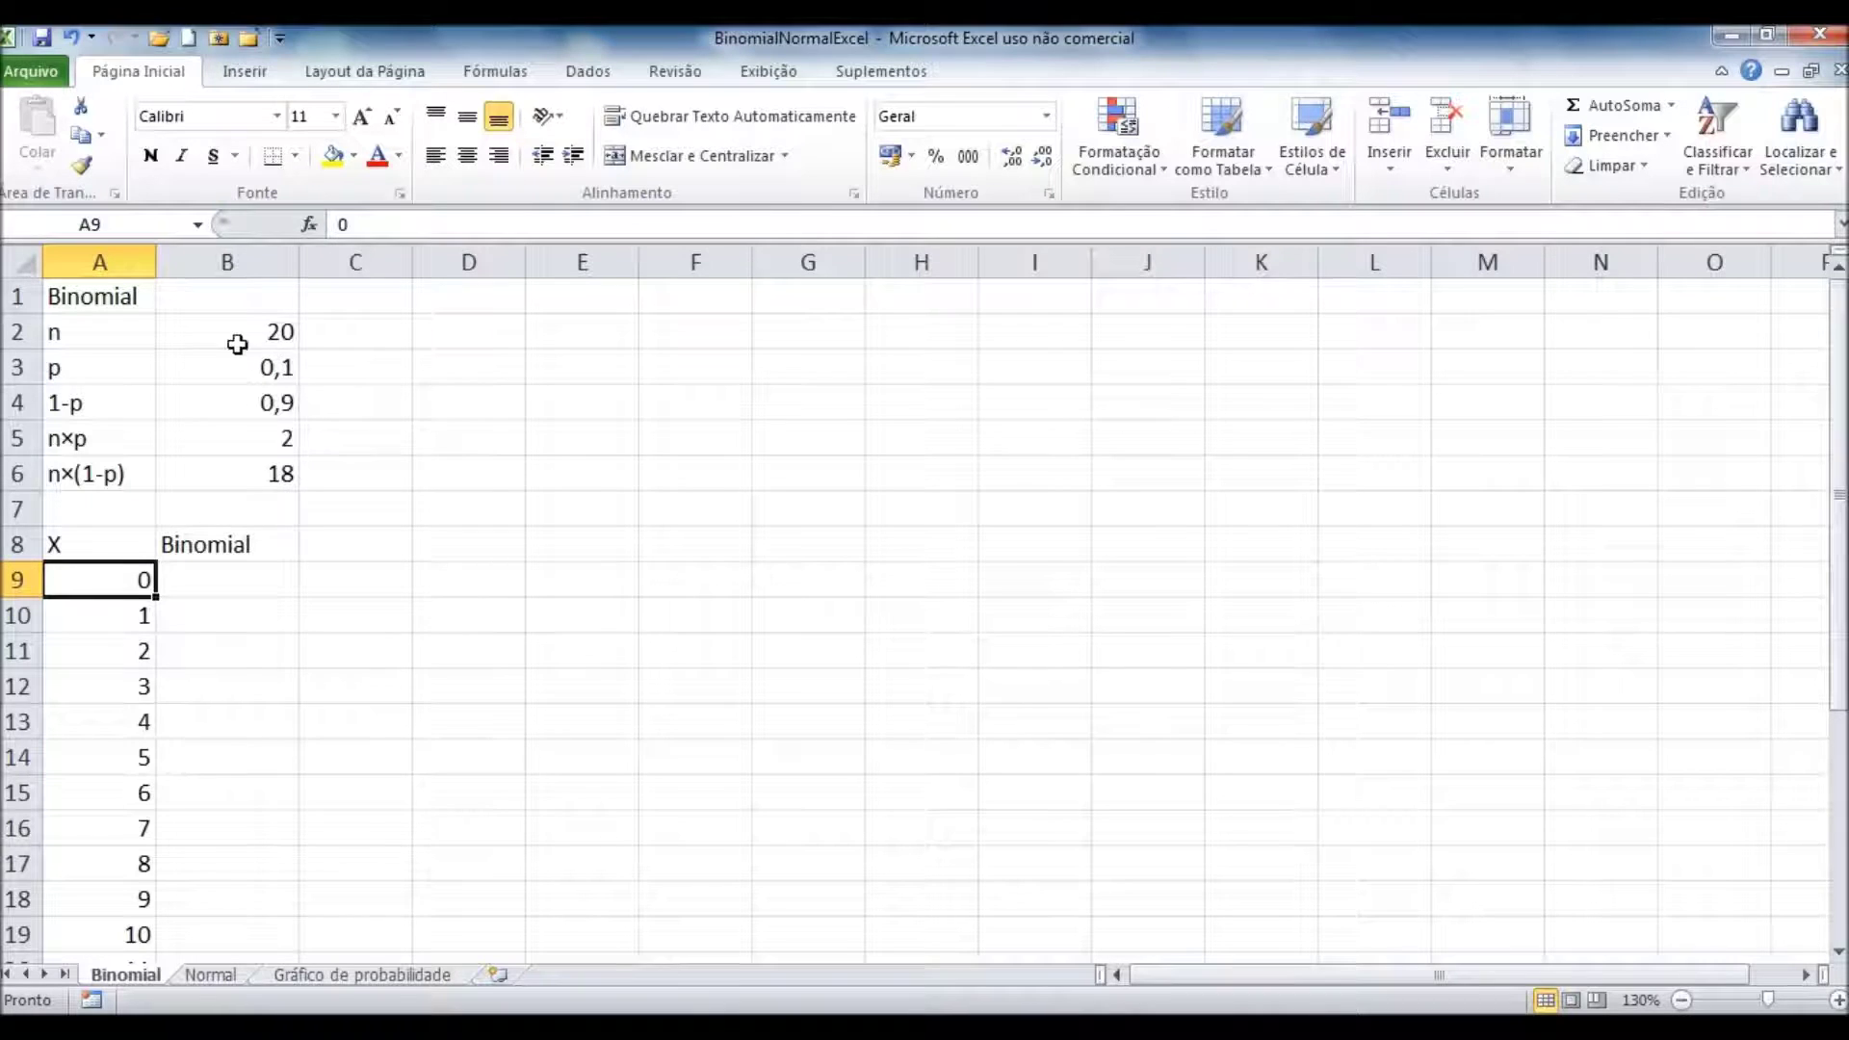
left_click(77, 551)
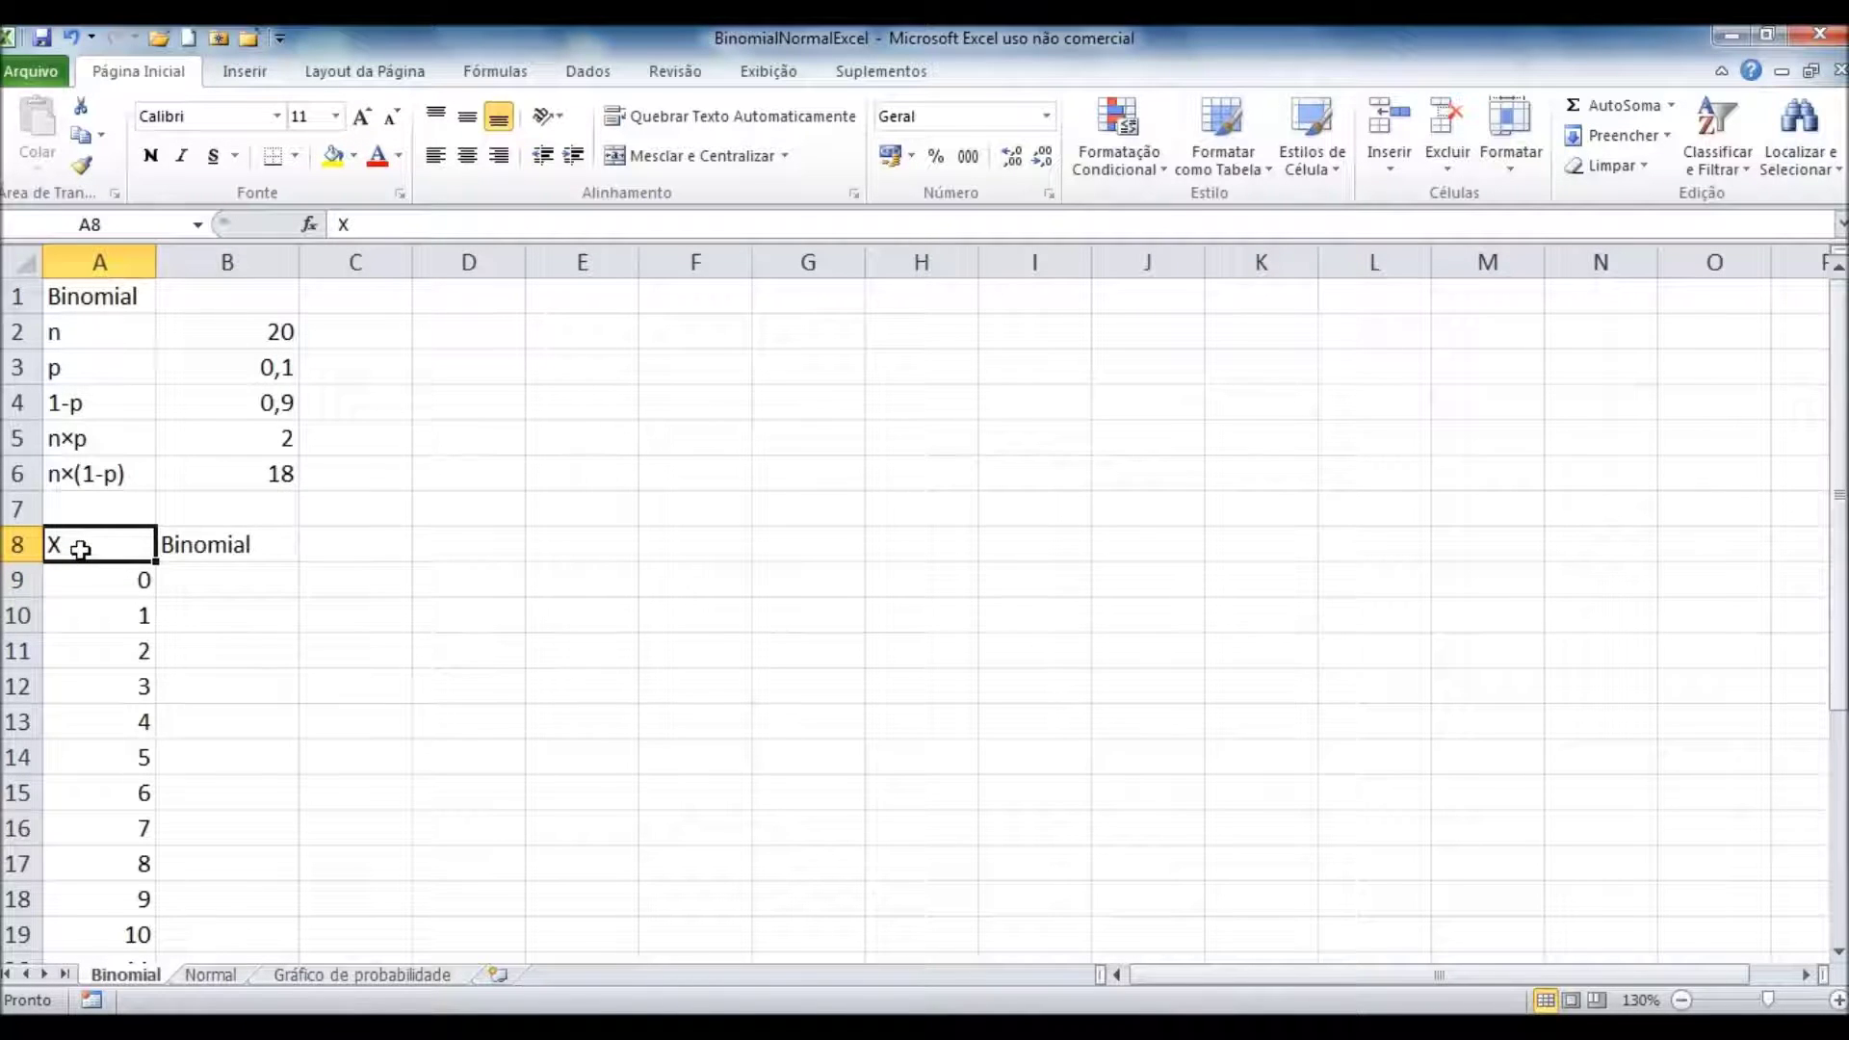
left_click(273, 333)
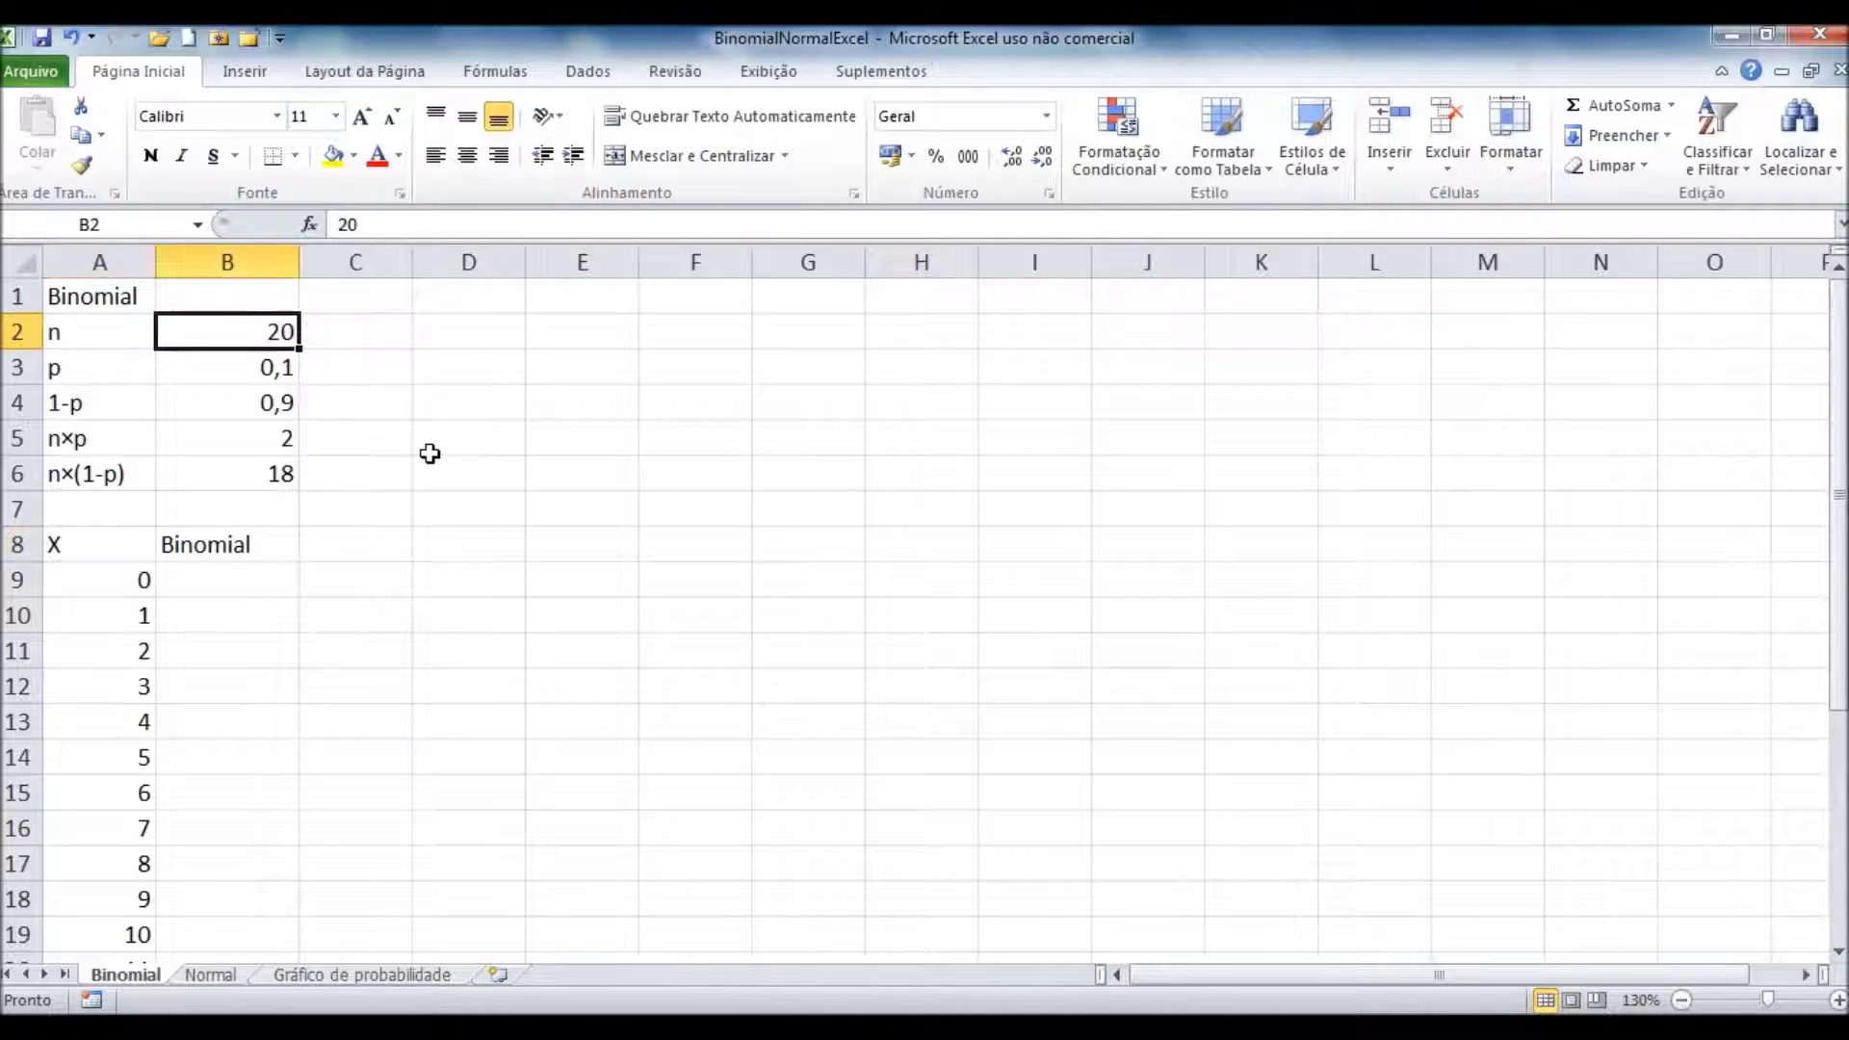
left_click(117, 581)
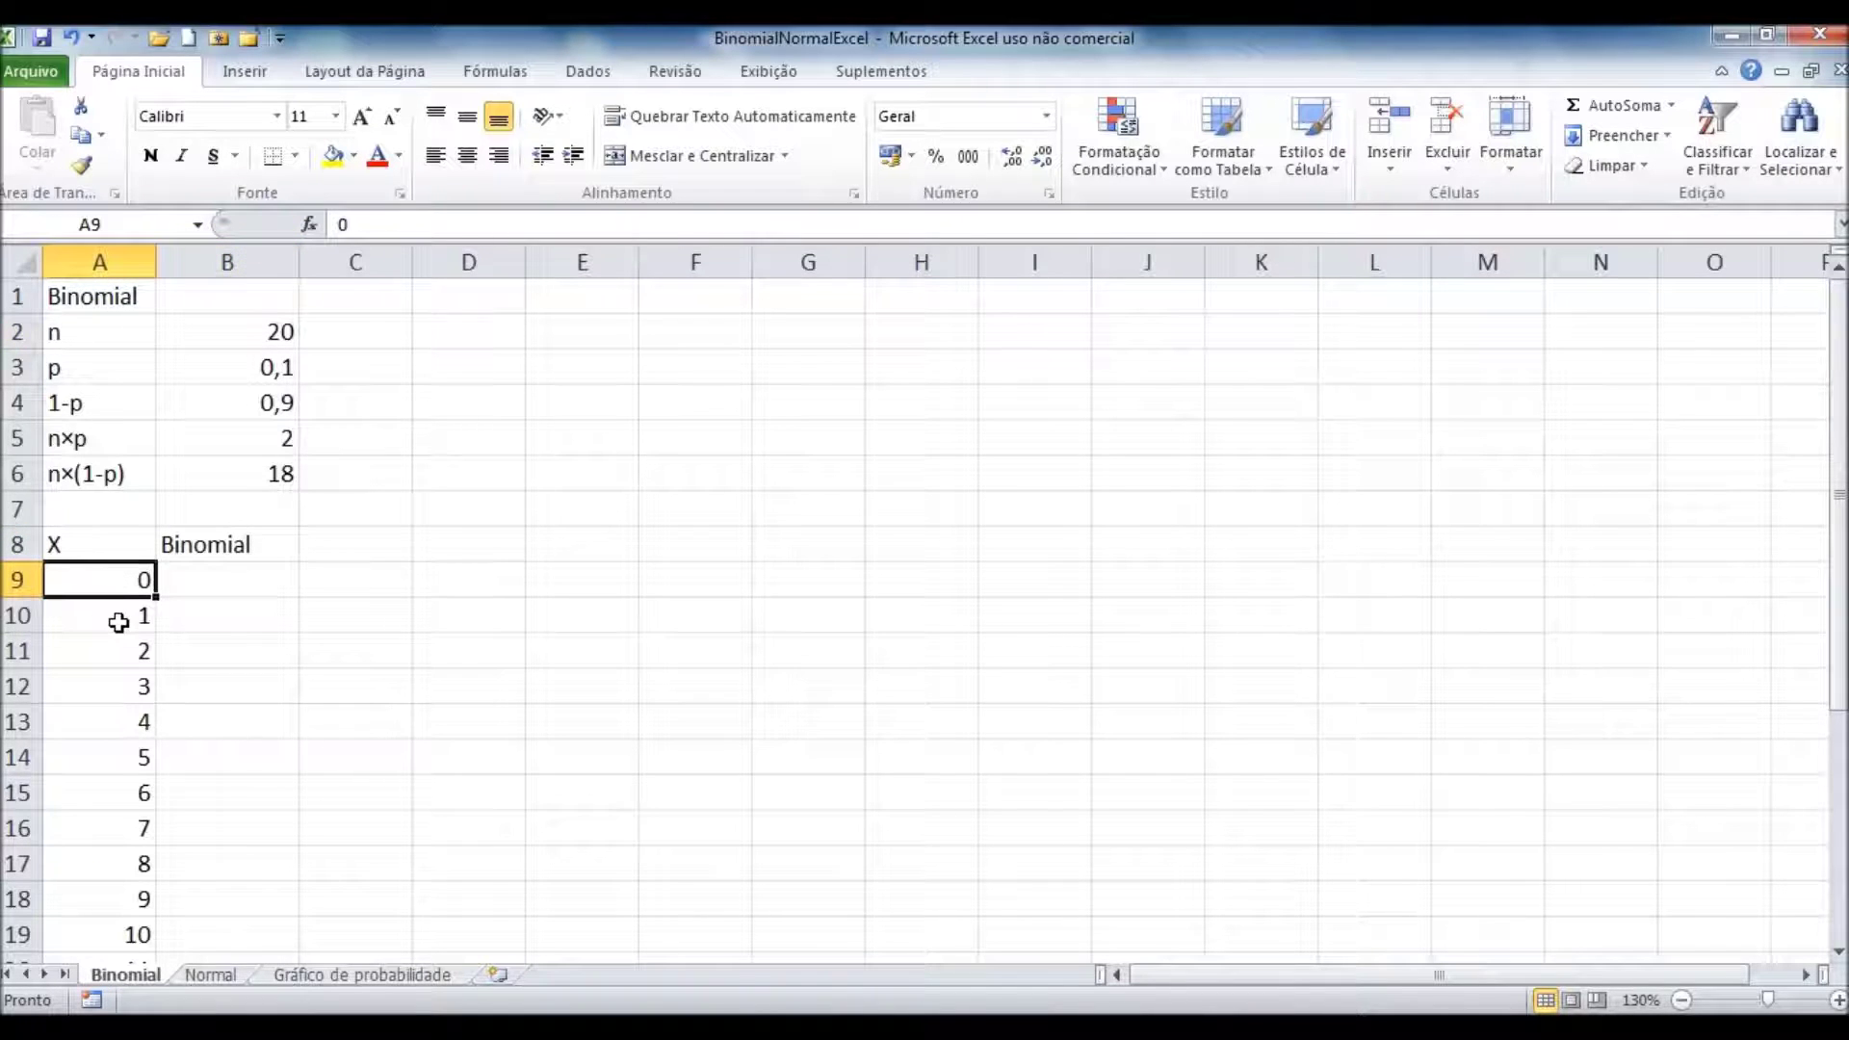
scroll(118, 623, "down", 4)
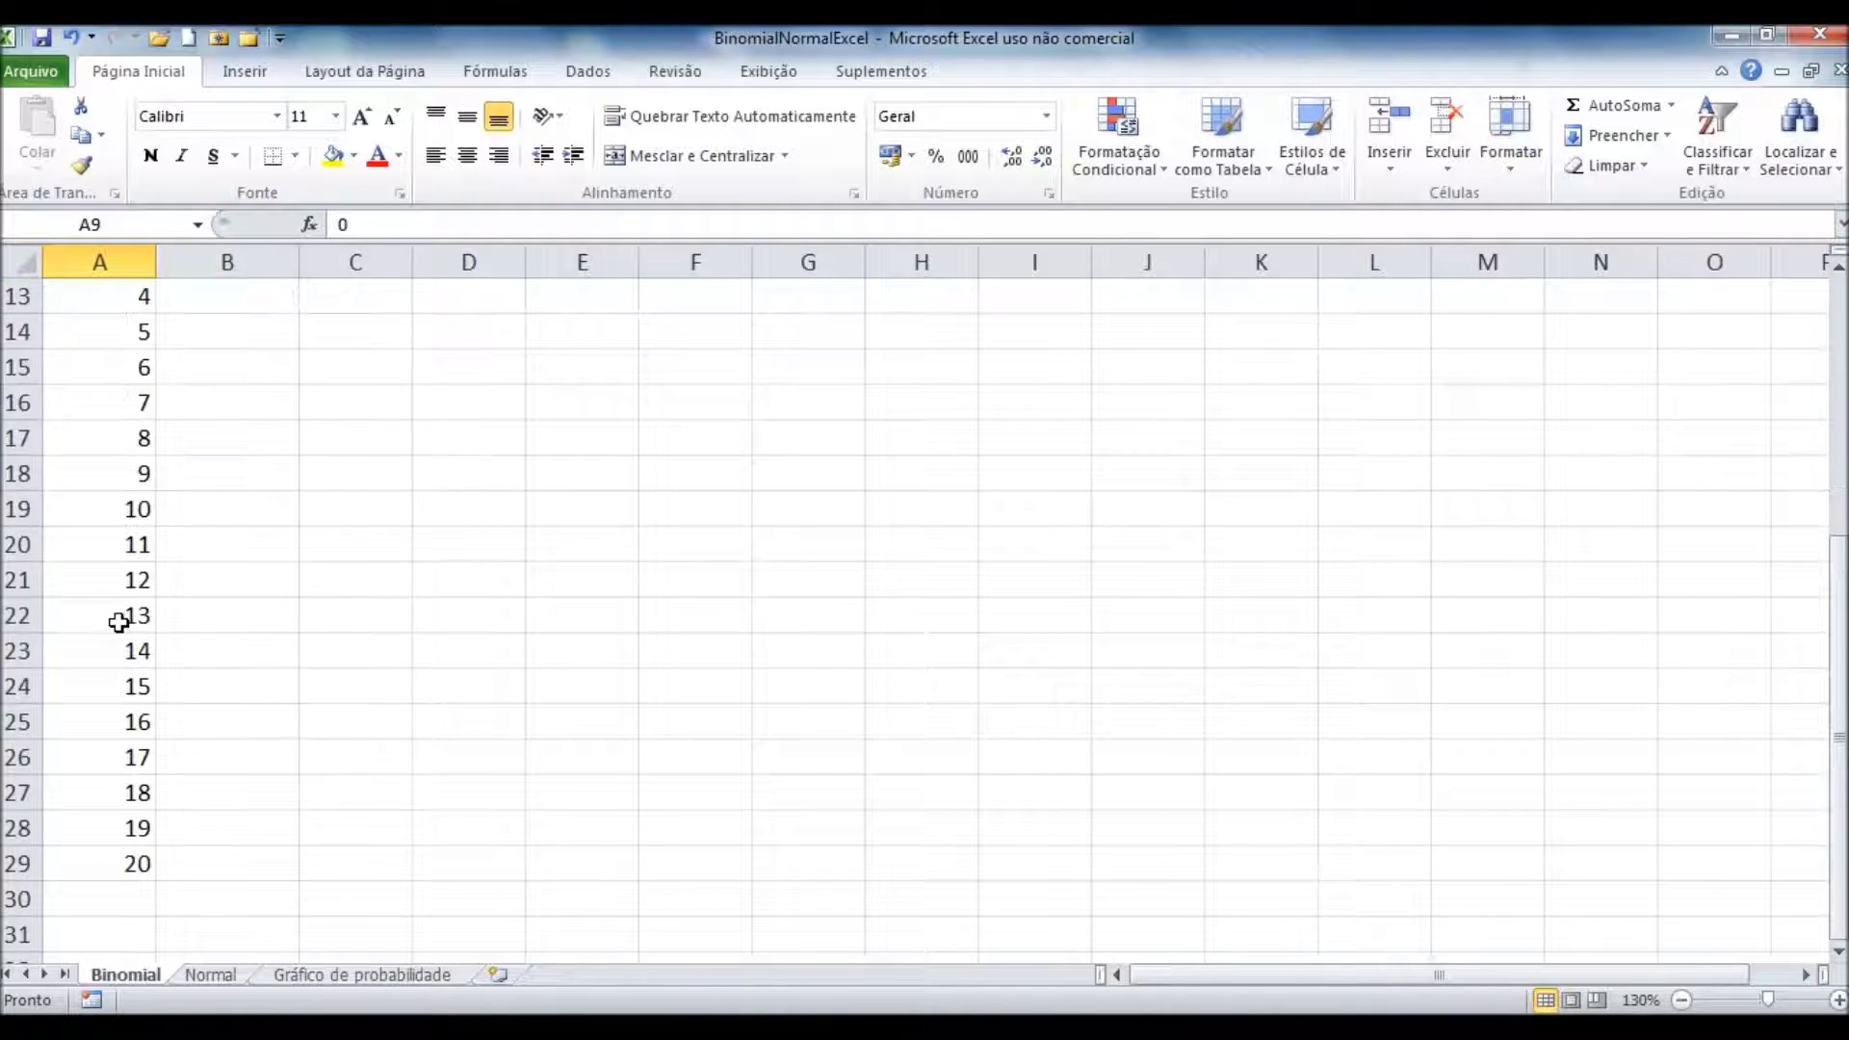
left_click_drag(99, 871, 59, 342)
scroll(144, 524, "down", 2)
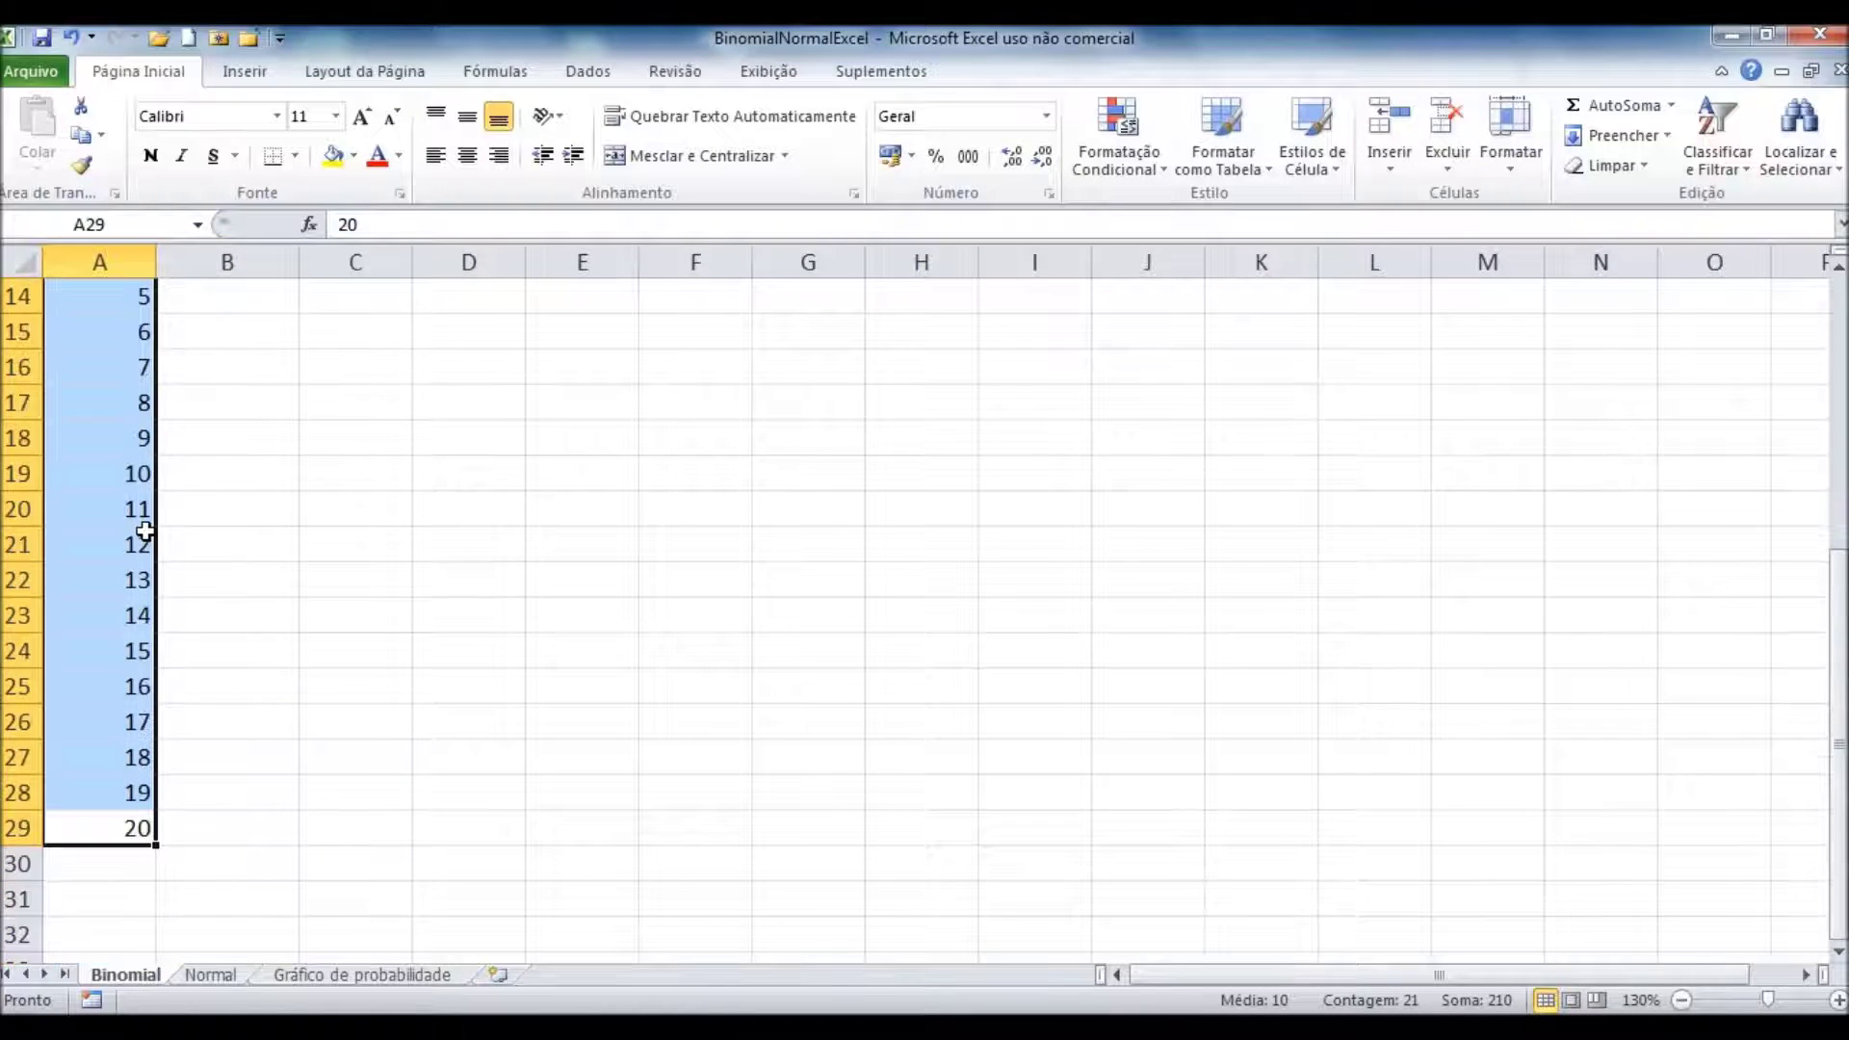
scroll(143, 534, "up", 5)
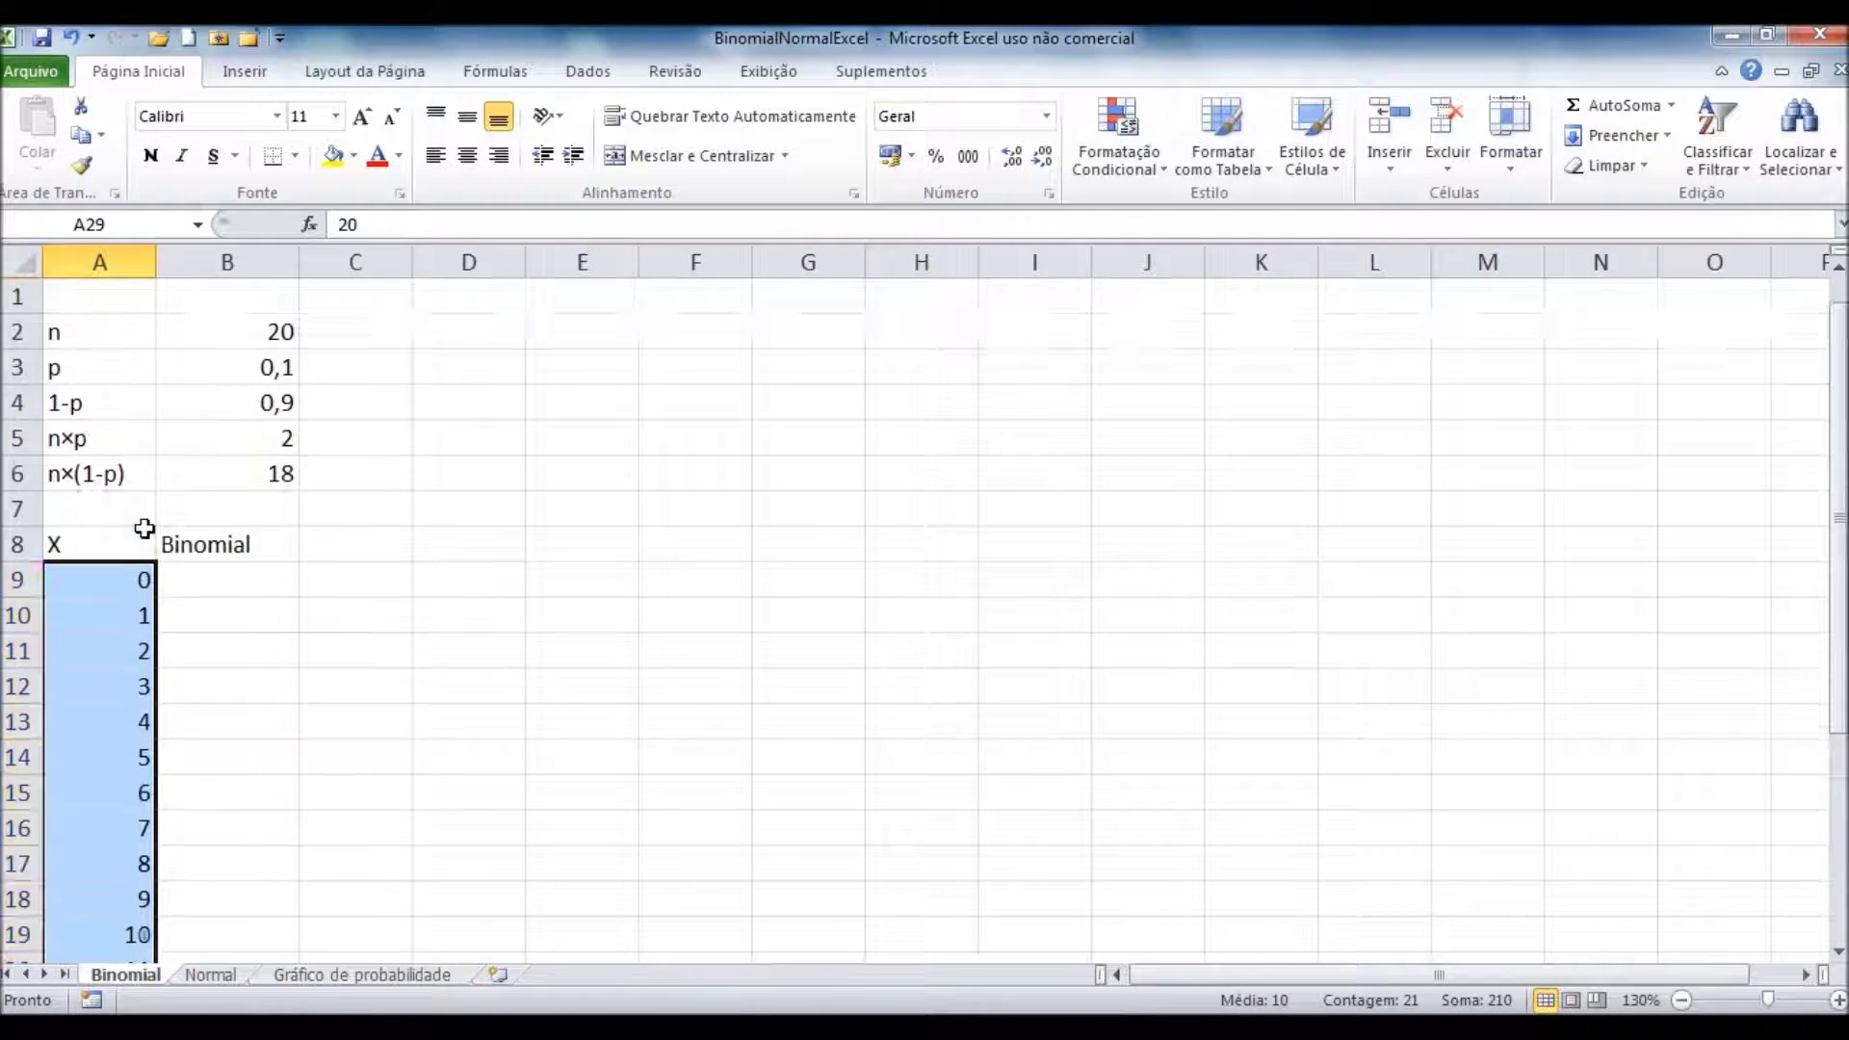
left_click(211, 581)
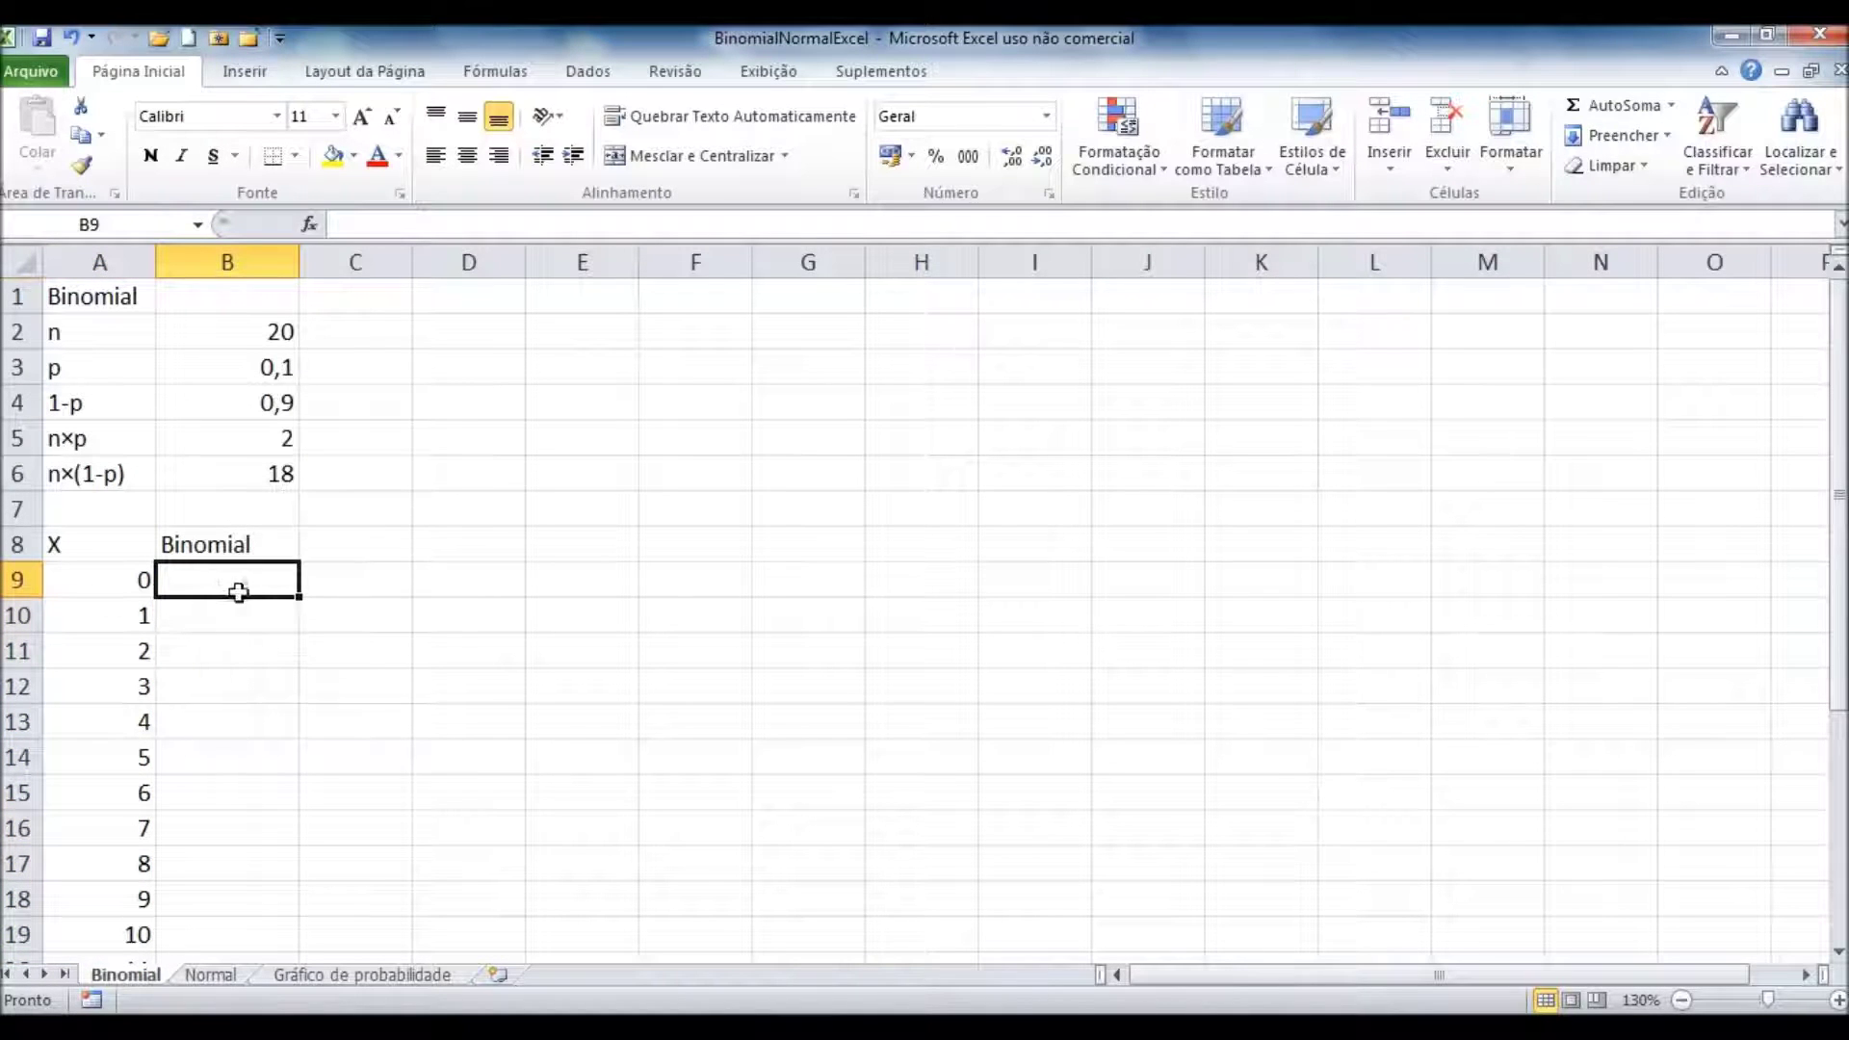
left_click(100, 580)
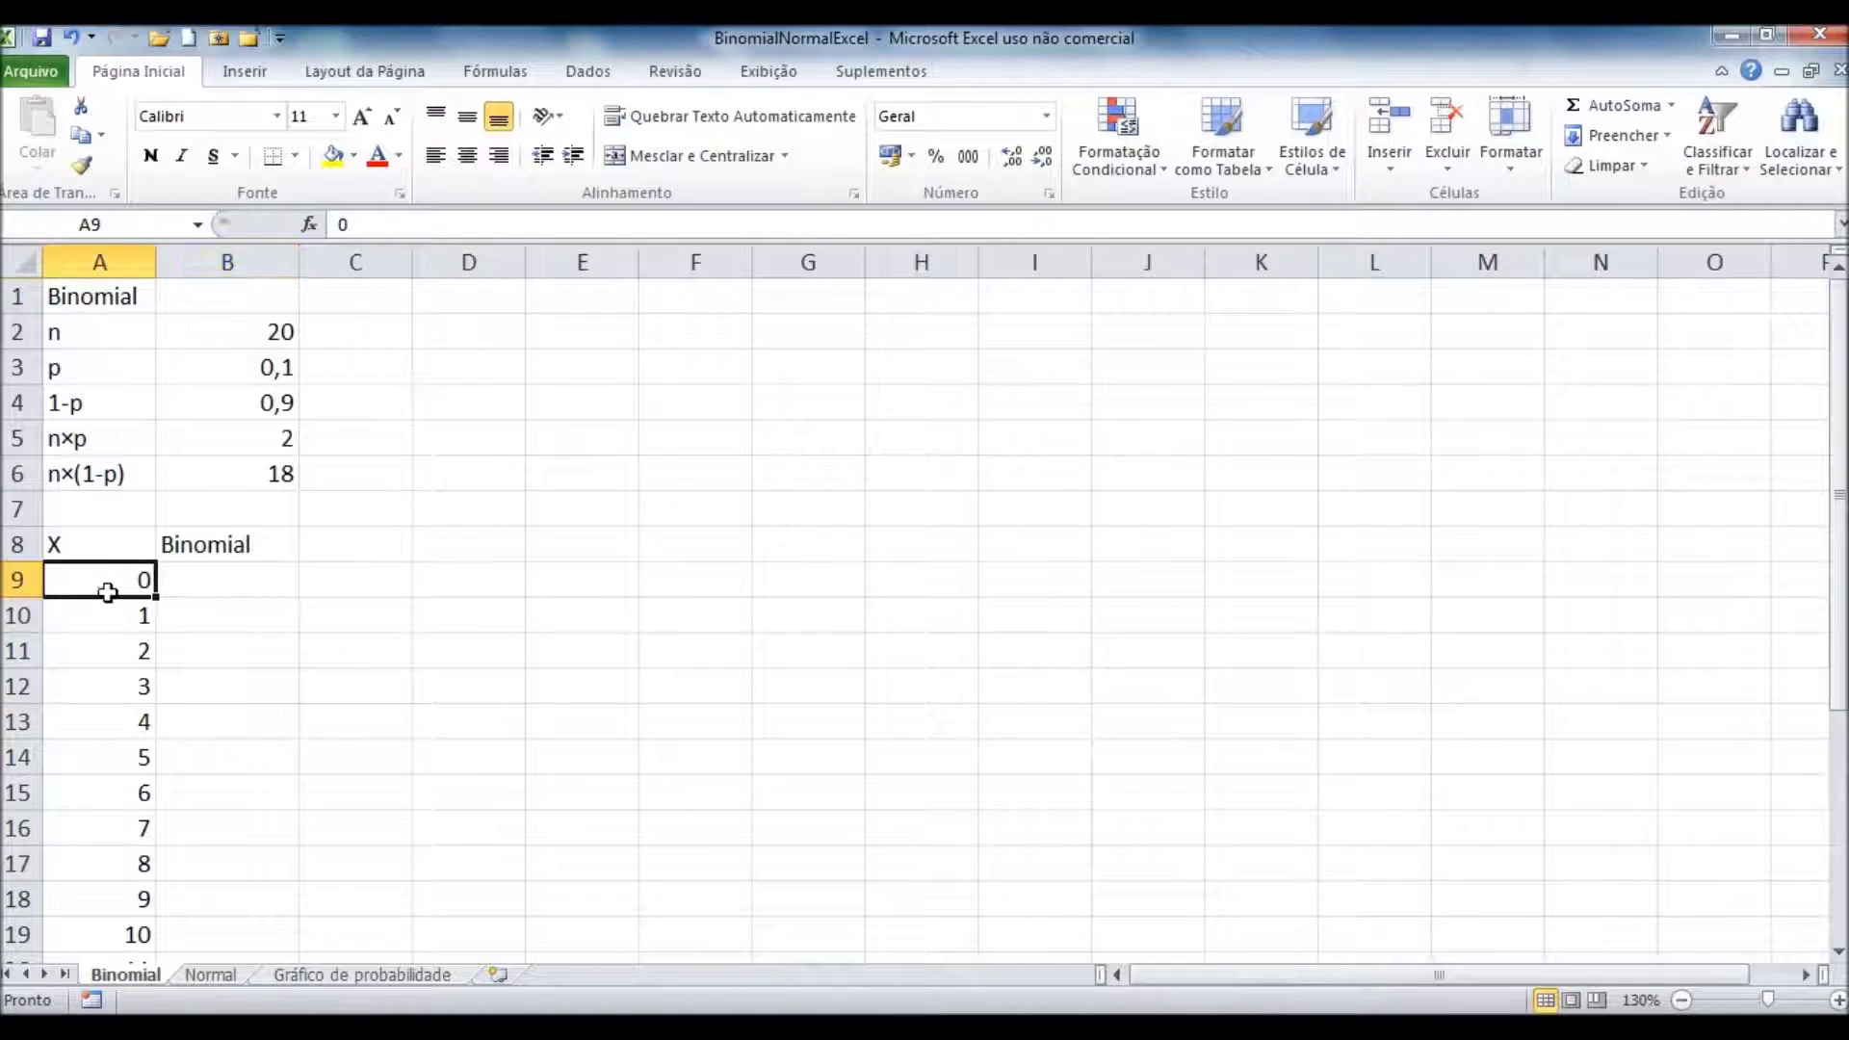
Step: Start a DISTR.BINOM statistical function in cell B9 for the first X value
left_click(226, 582)
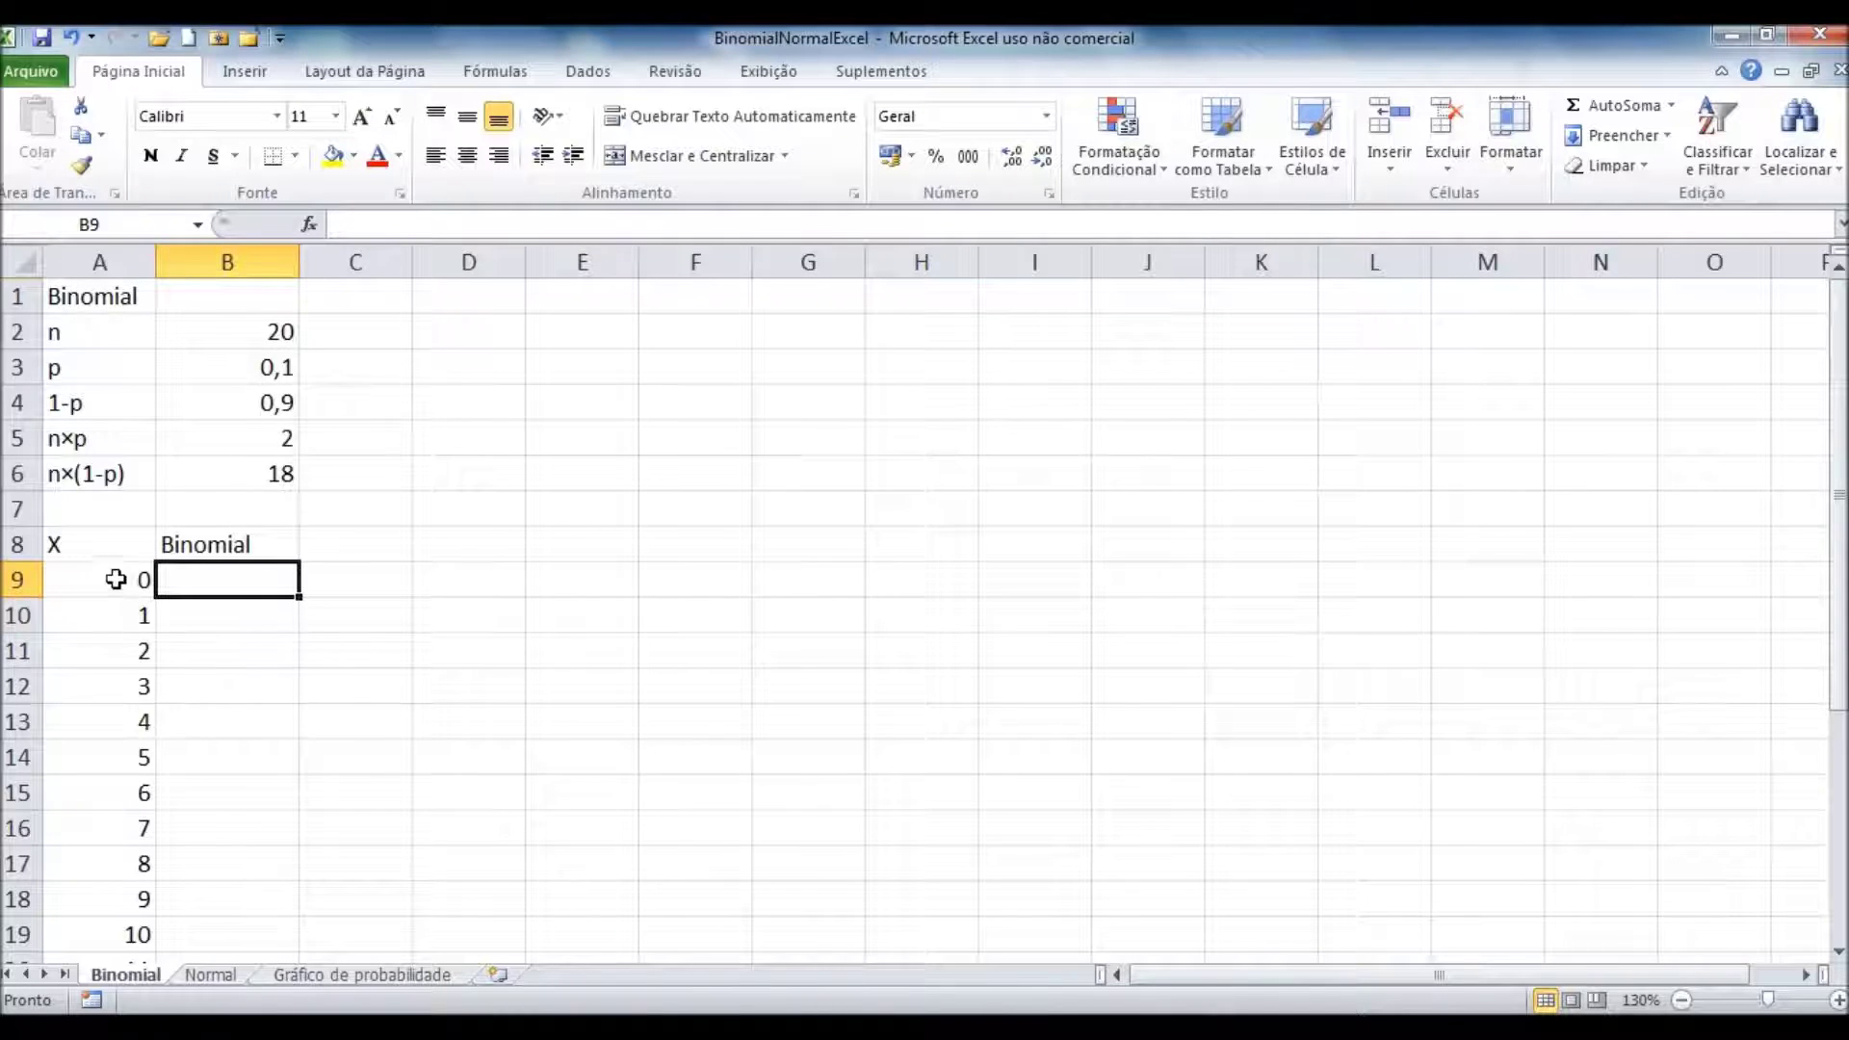
left_click(486, 74)
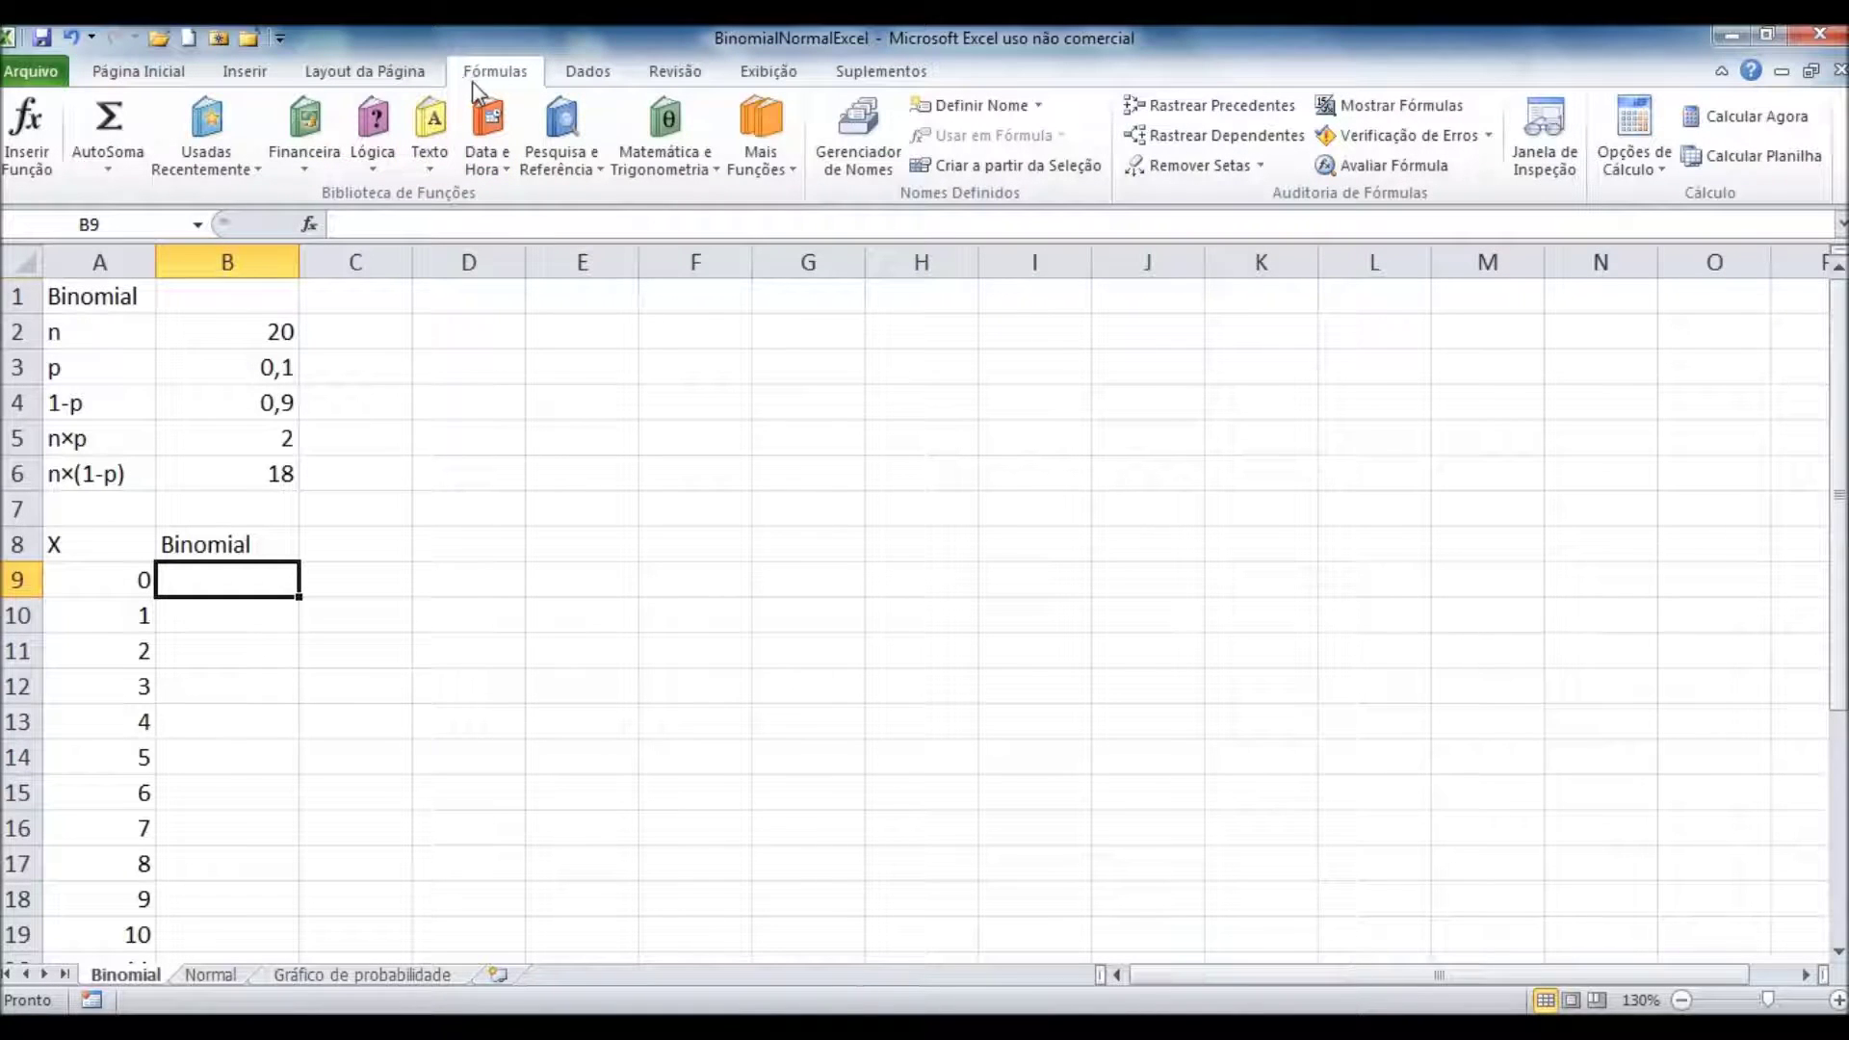
left_click(760, 165)
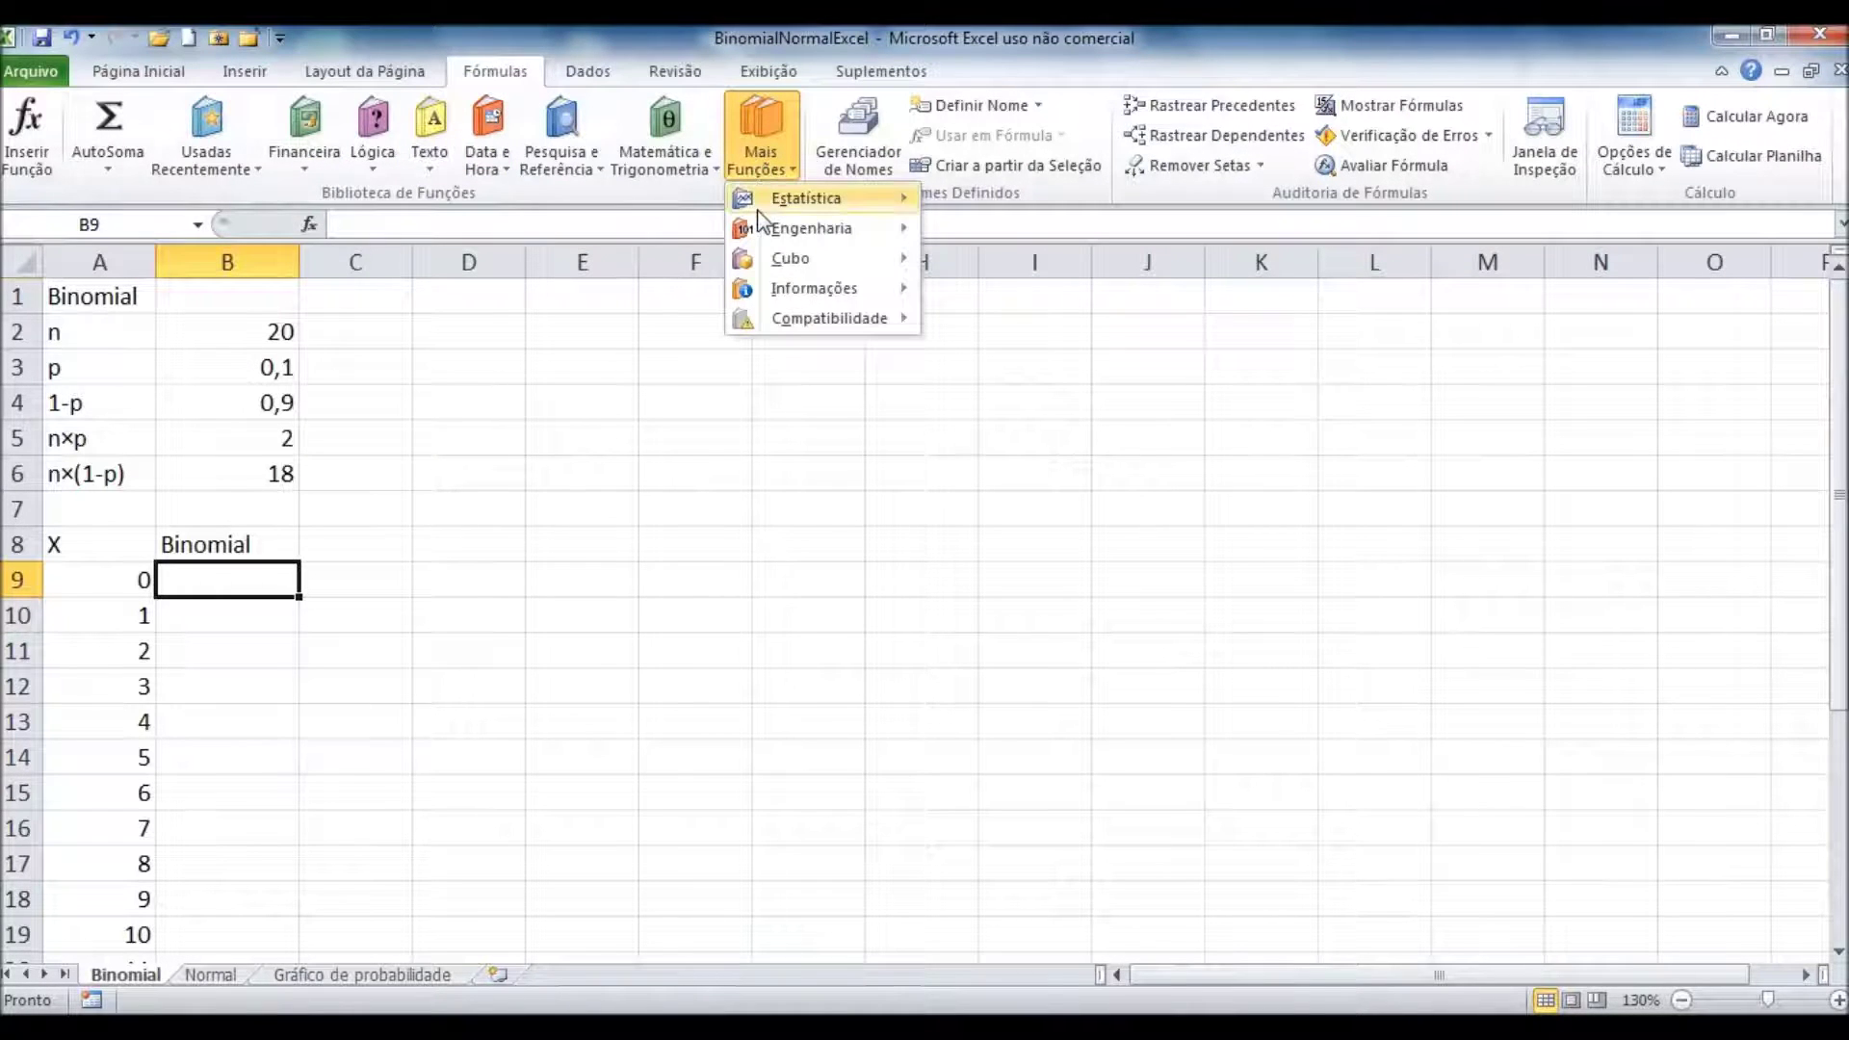
mouse_move(759, 214)
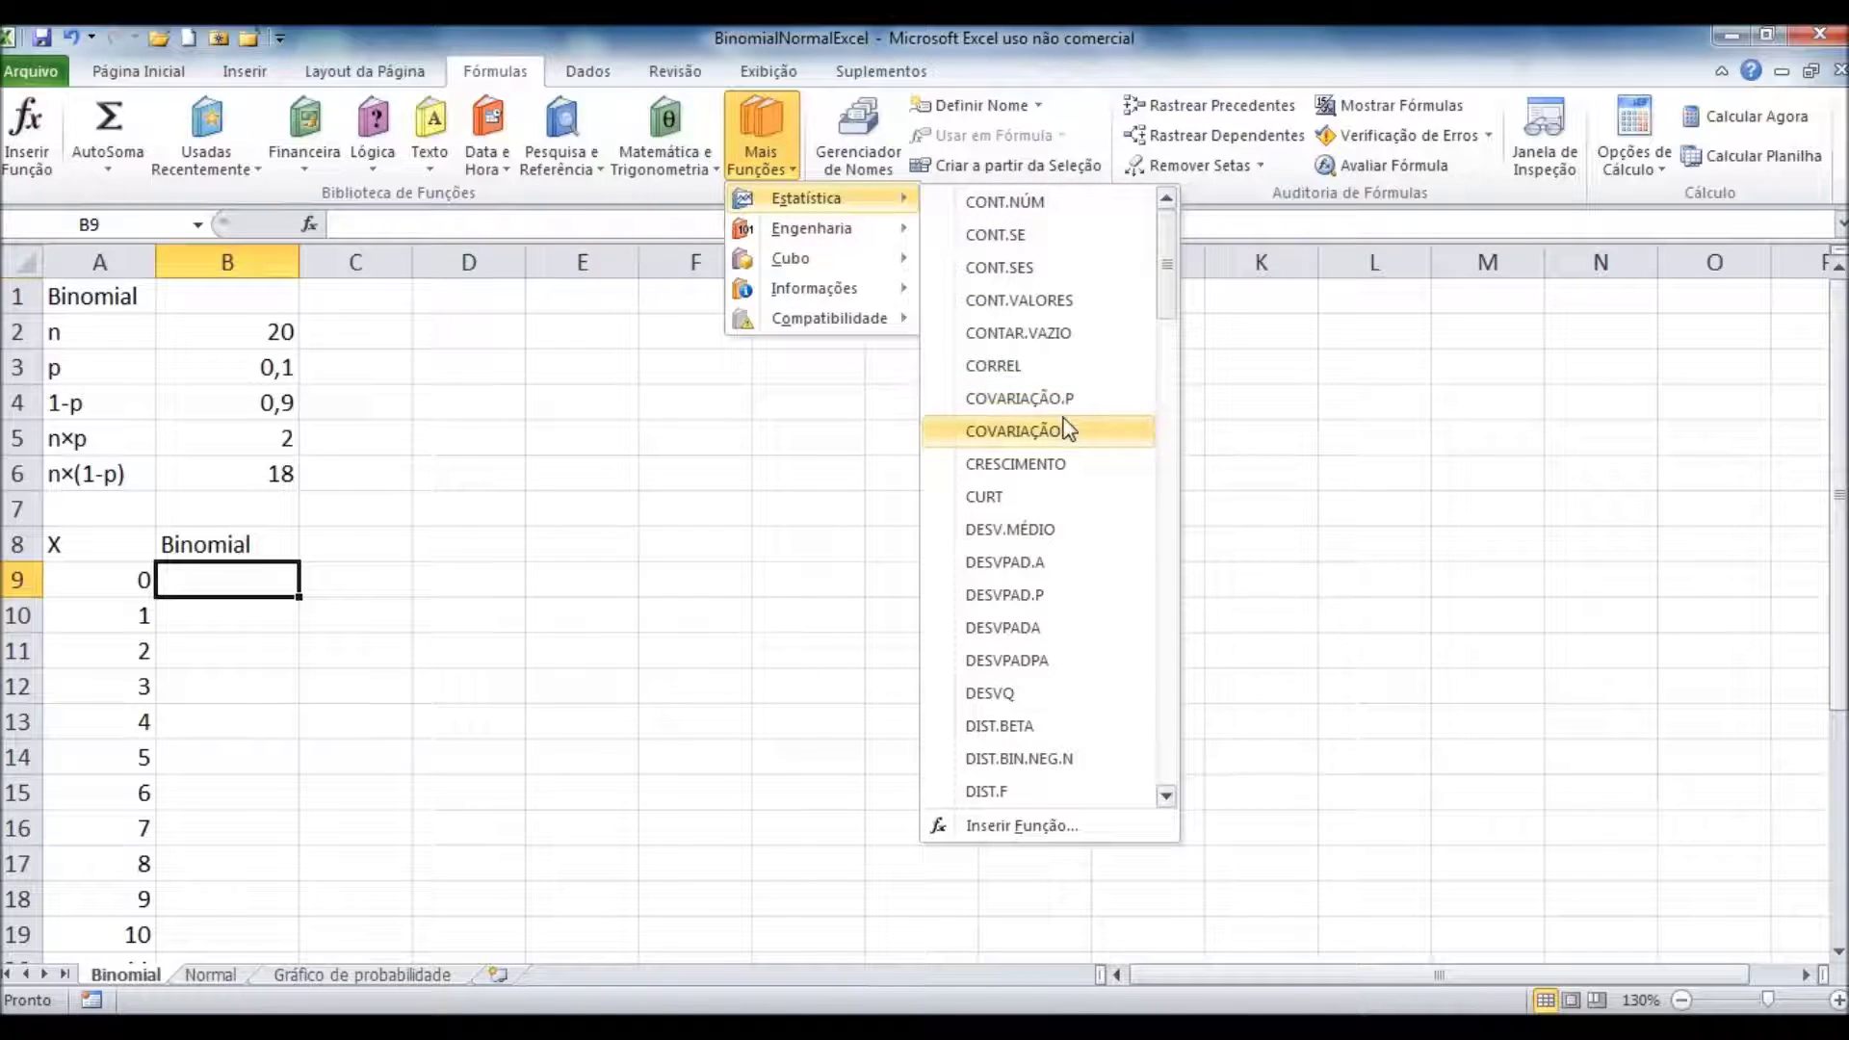
scroll(1107, 520, "down", 3)
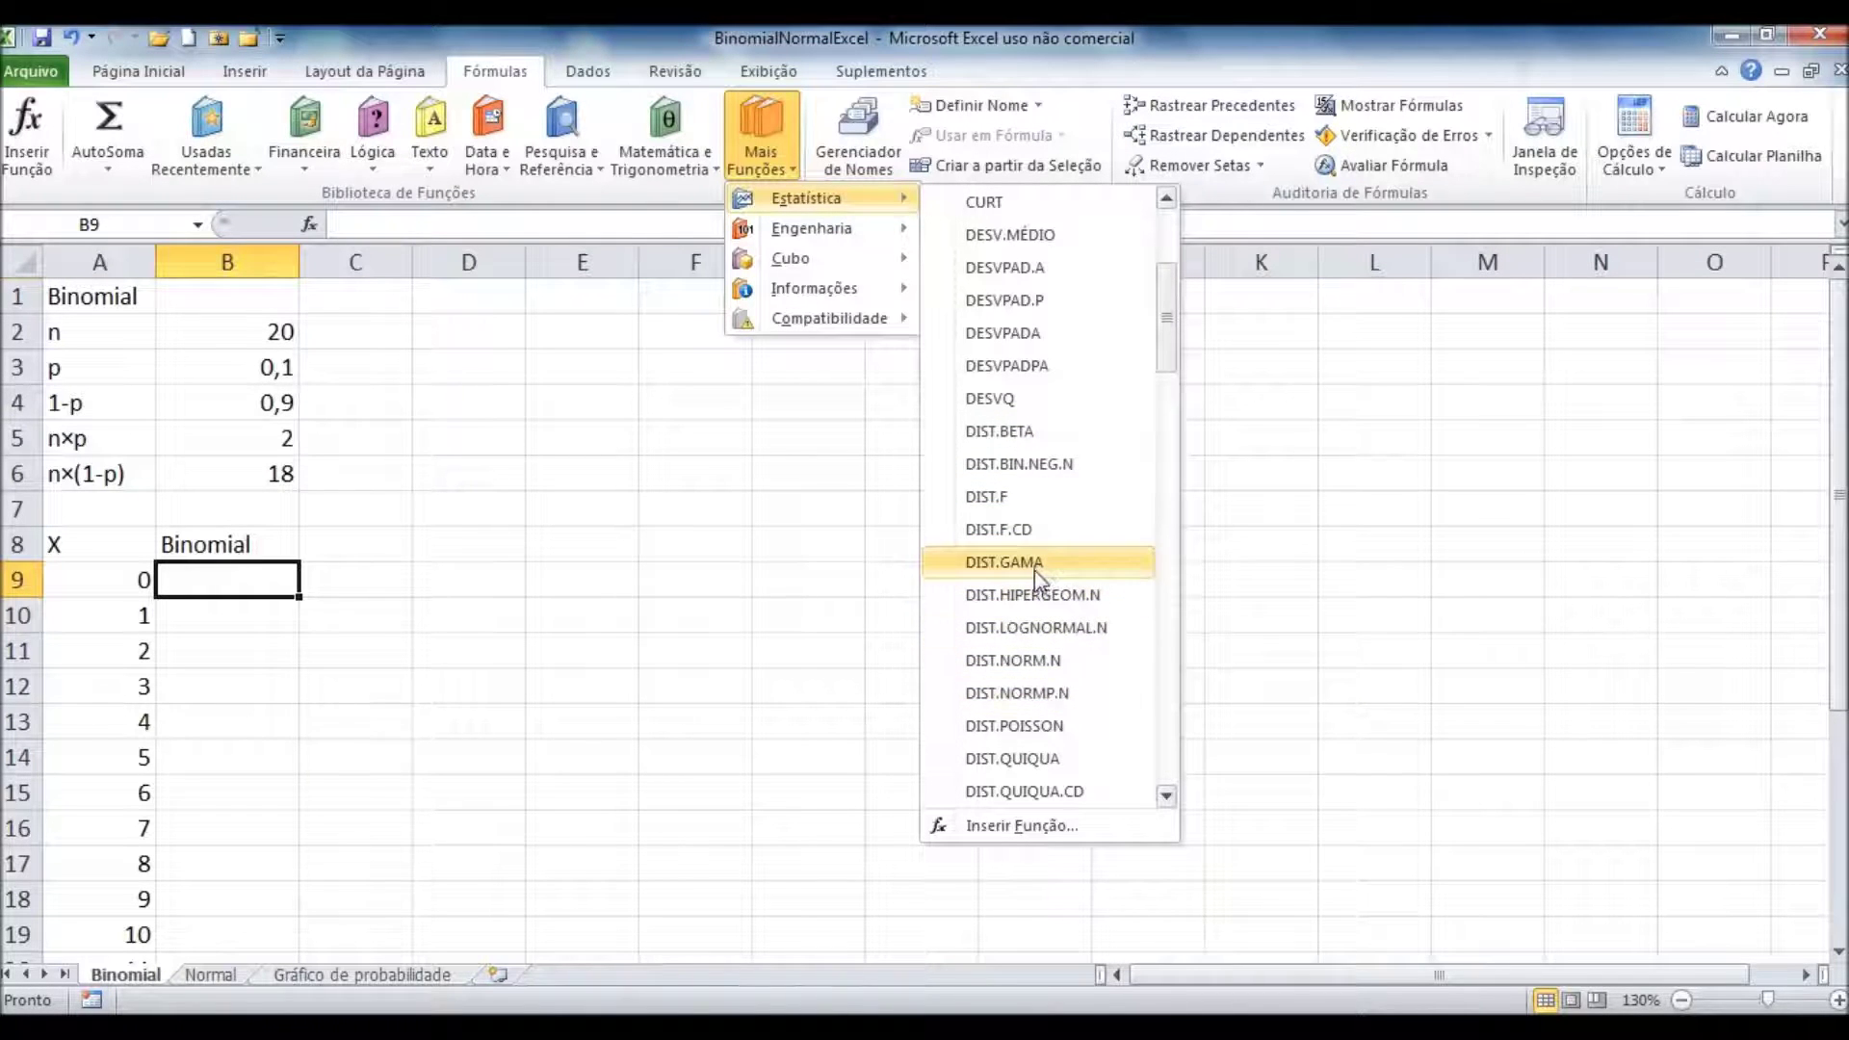
scroll(1060, 569, "down", 2)
scroll(1060, 569, "down", 1)
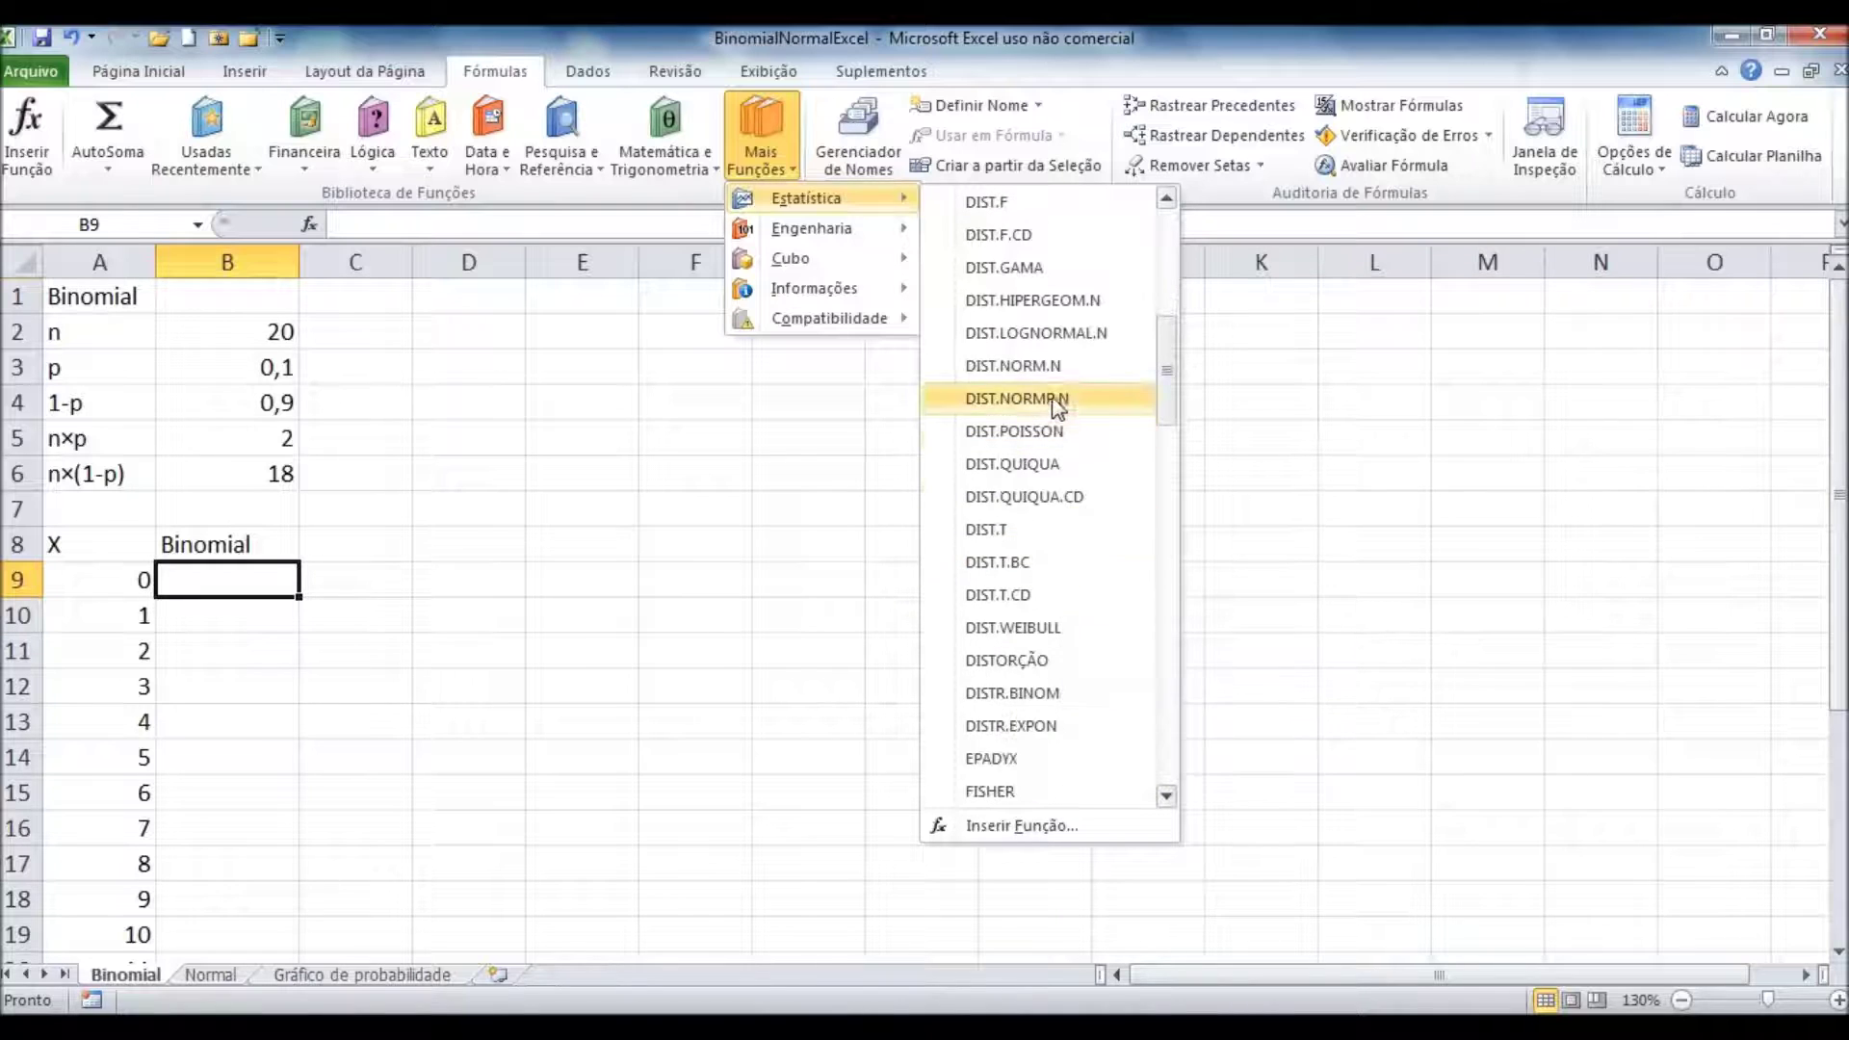
scroll(1040, 542, "down", 1)
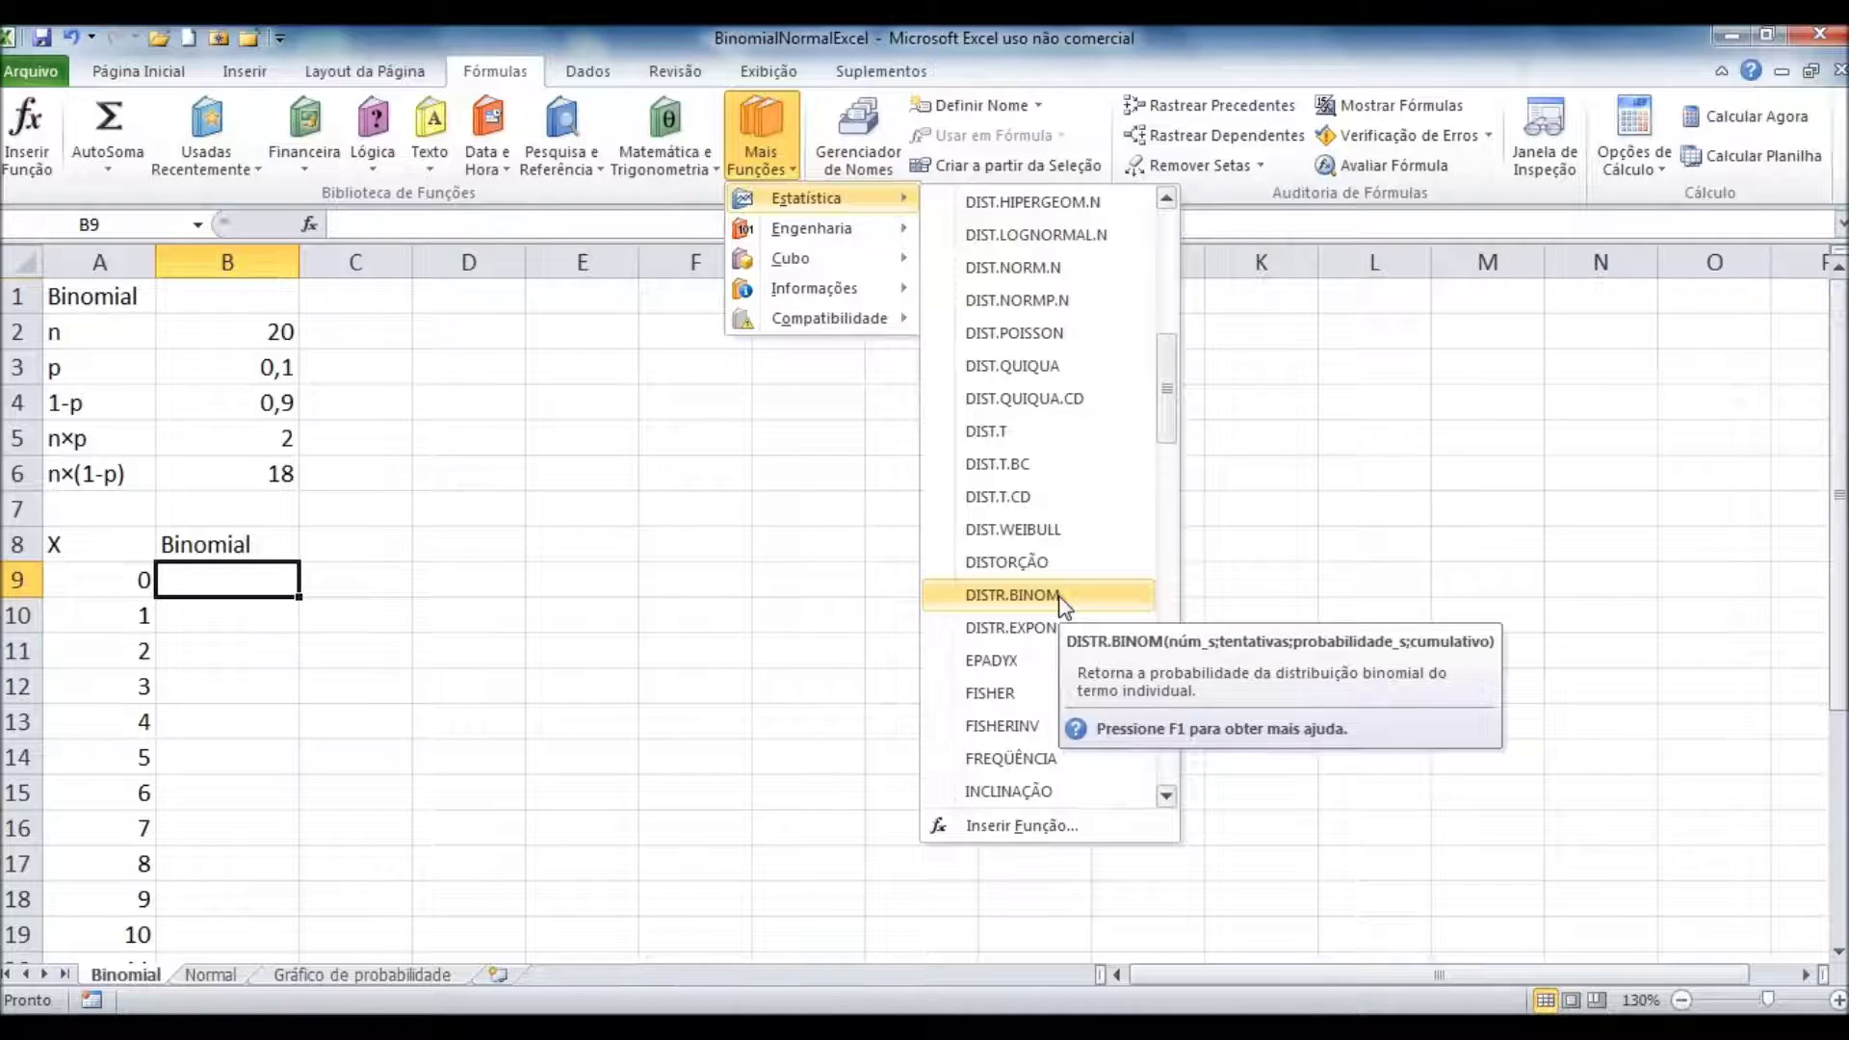
left_click(1011, 595)
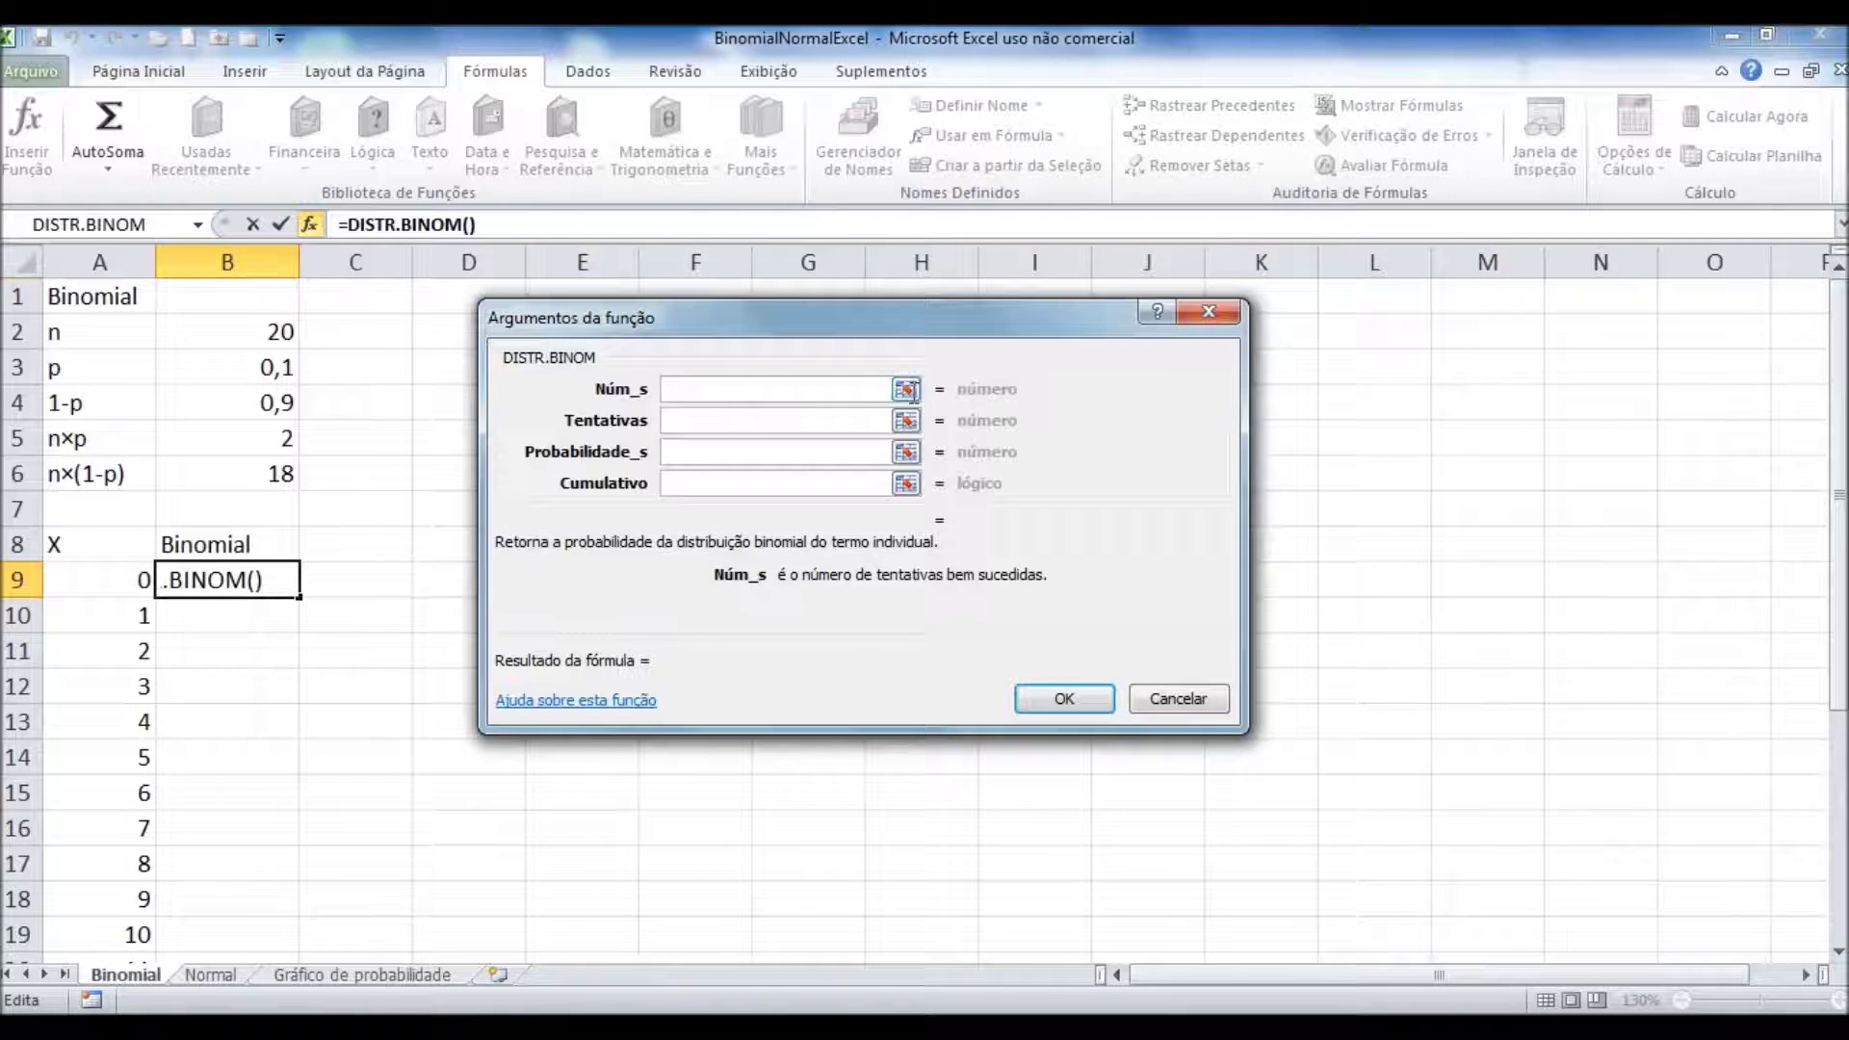
Step: Set the Núm_s argument of DISTR.BINOM to cell A9
left_click(905, 390)
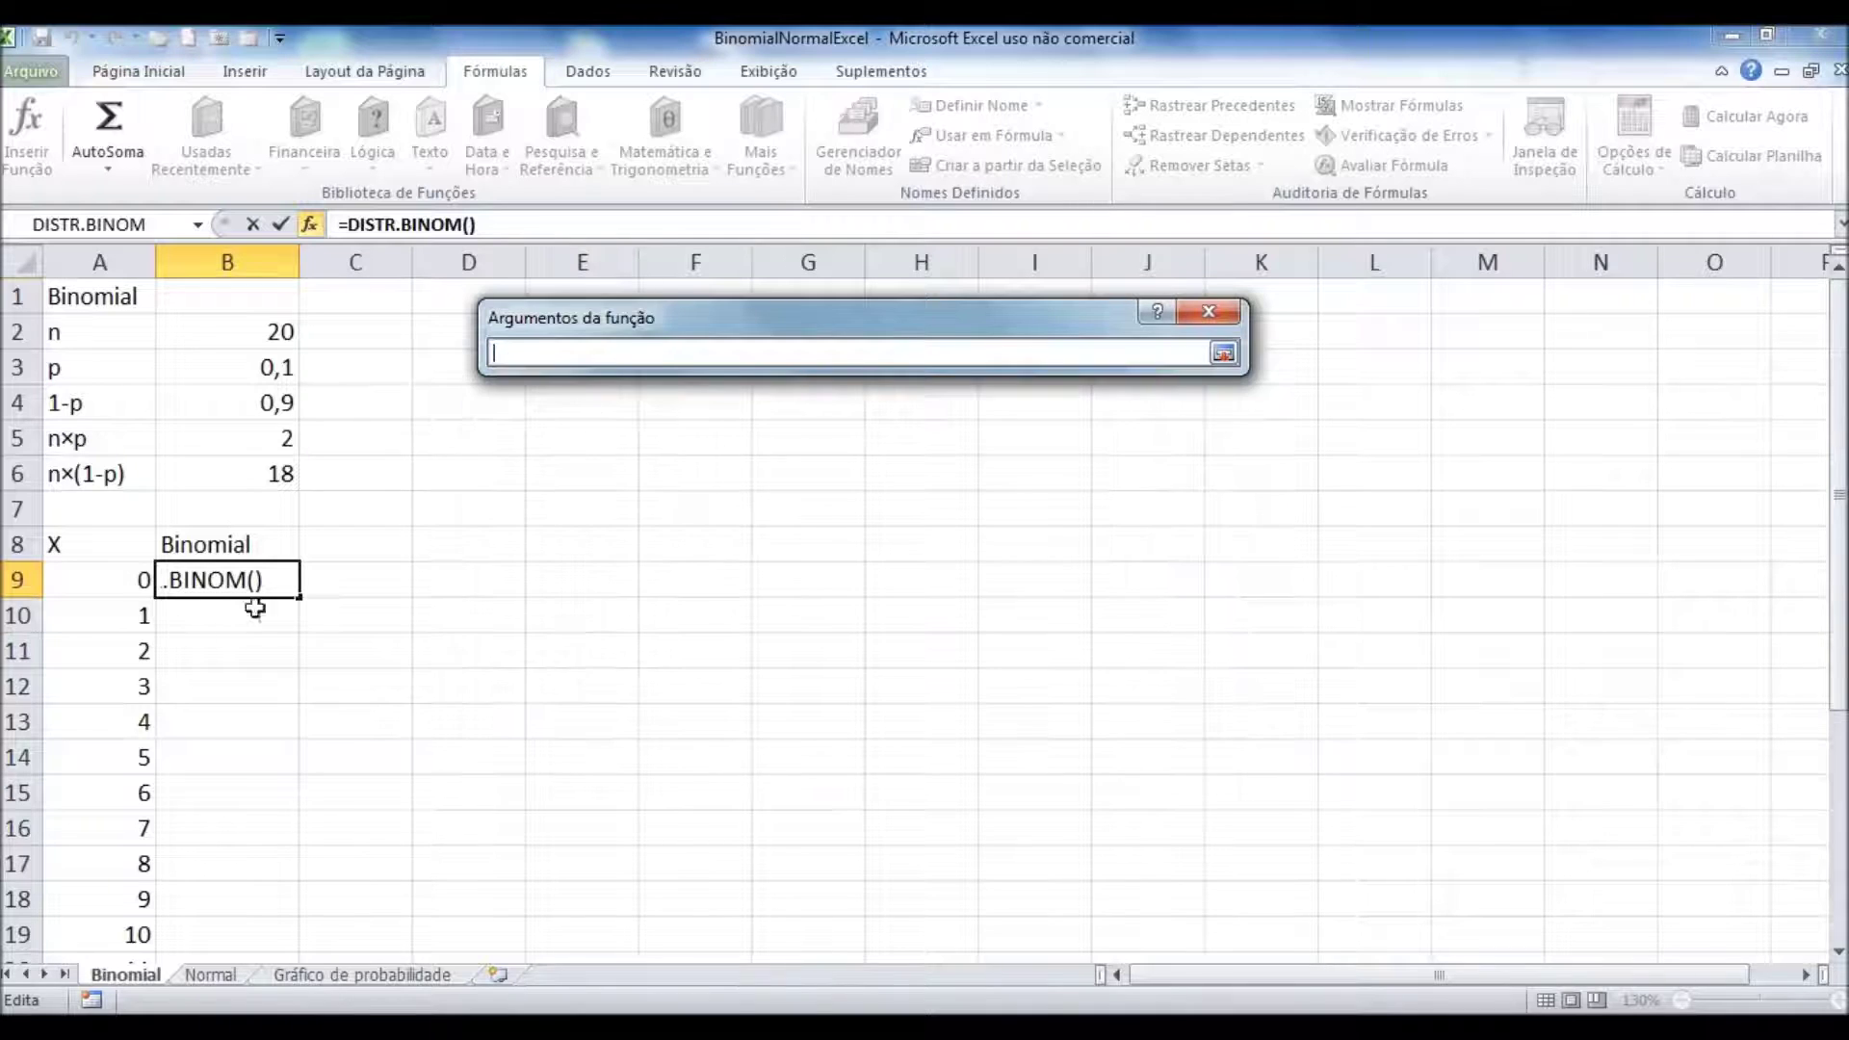
left_click(95, 580)
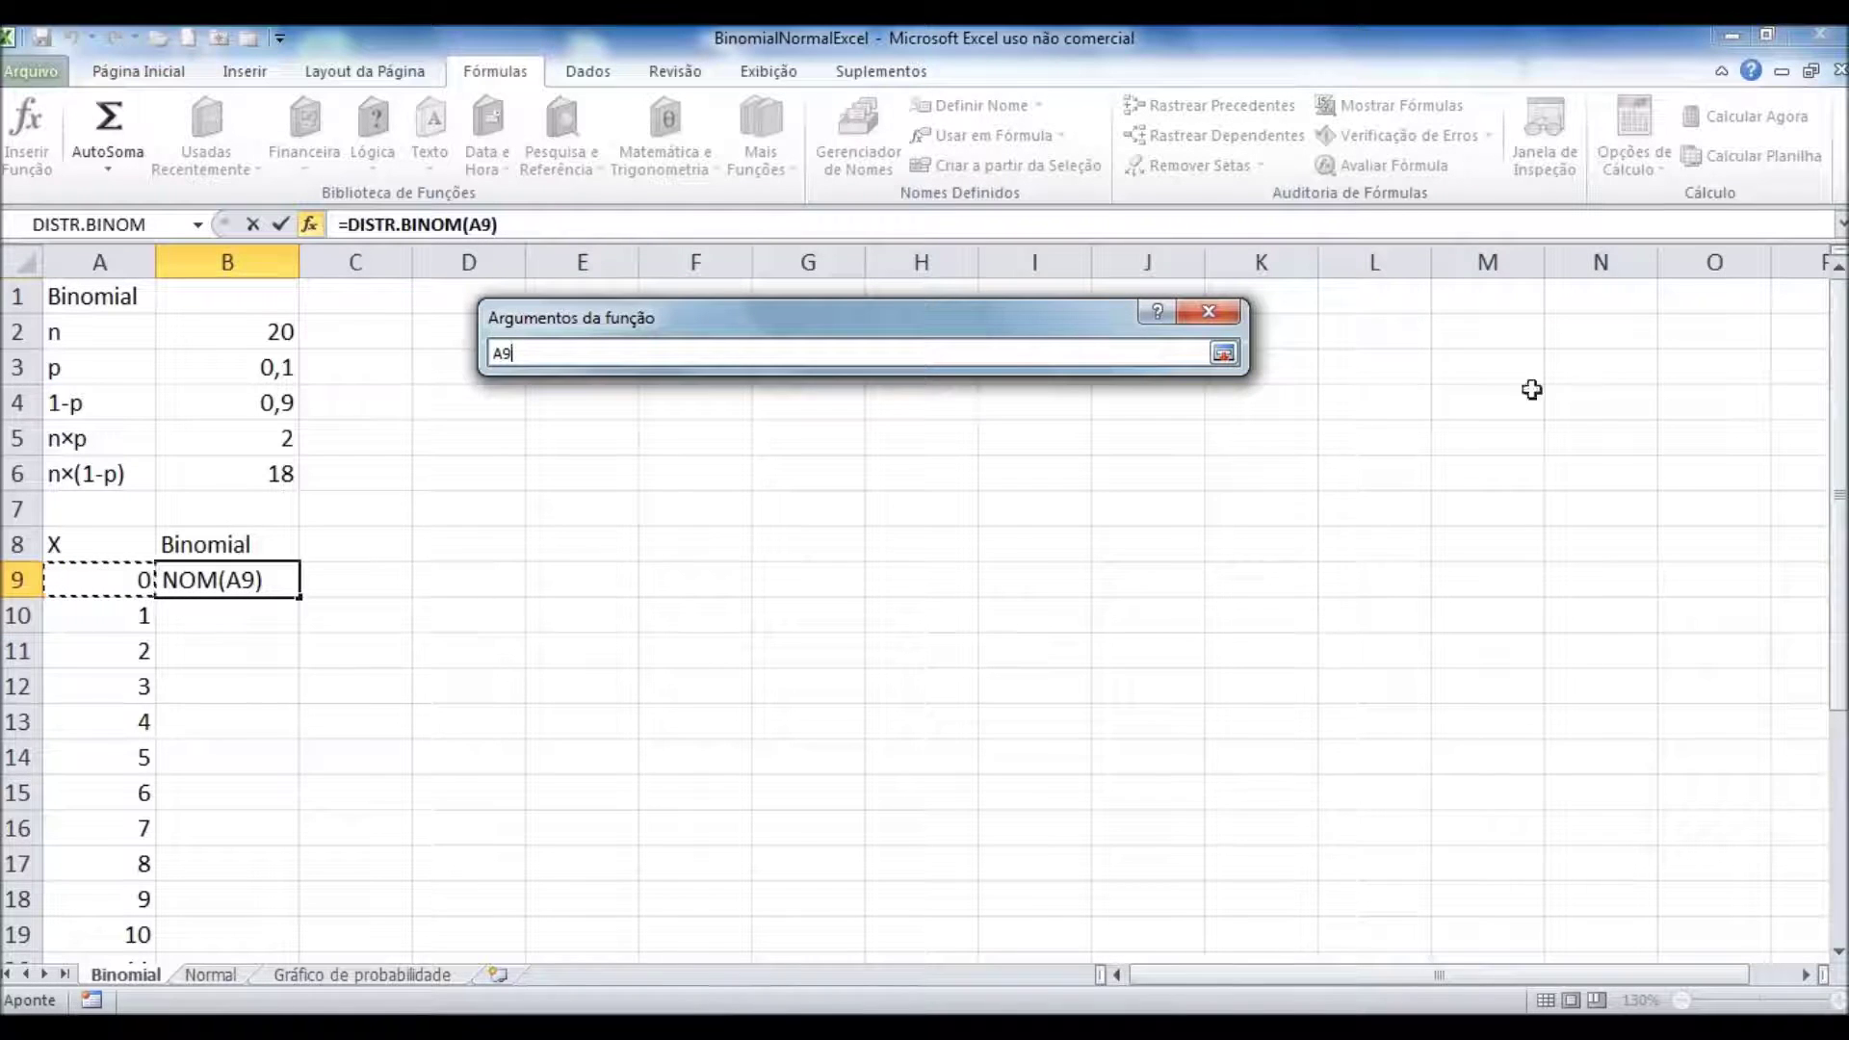
left_click(1223, 354)
Step: Set the Tentativas argument to cell B2 and make it the absolute reference $B$2
left_click(686, 421)
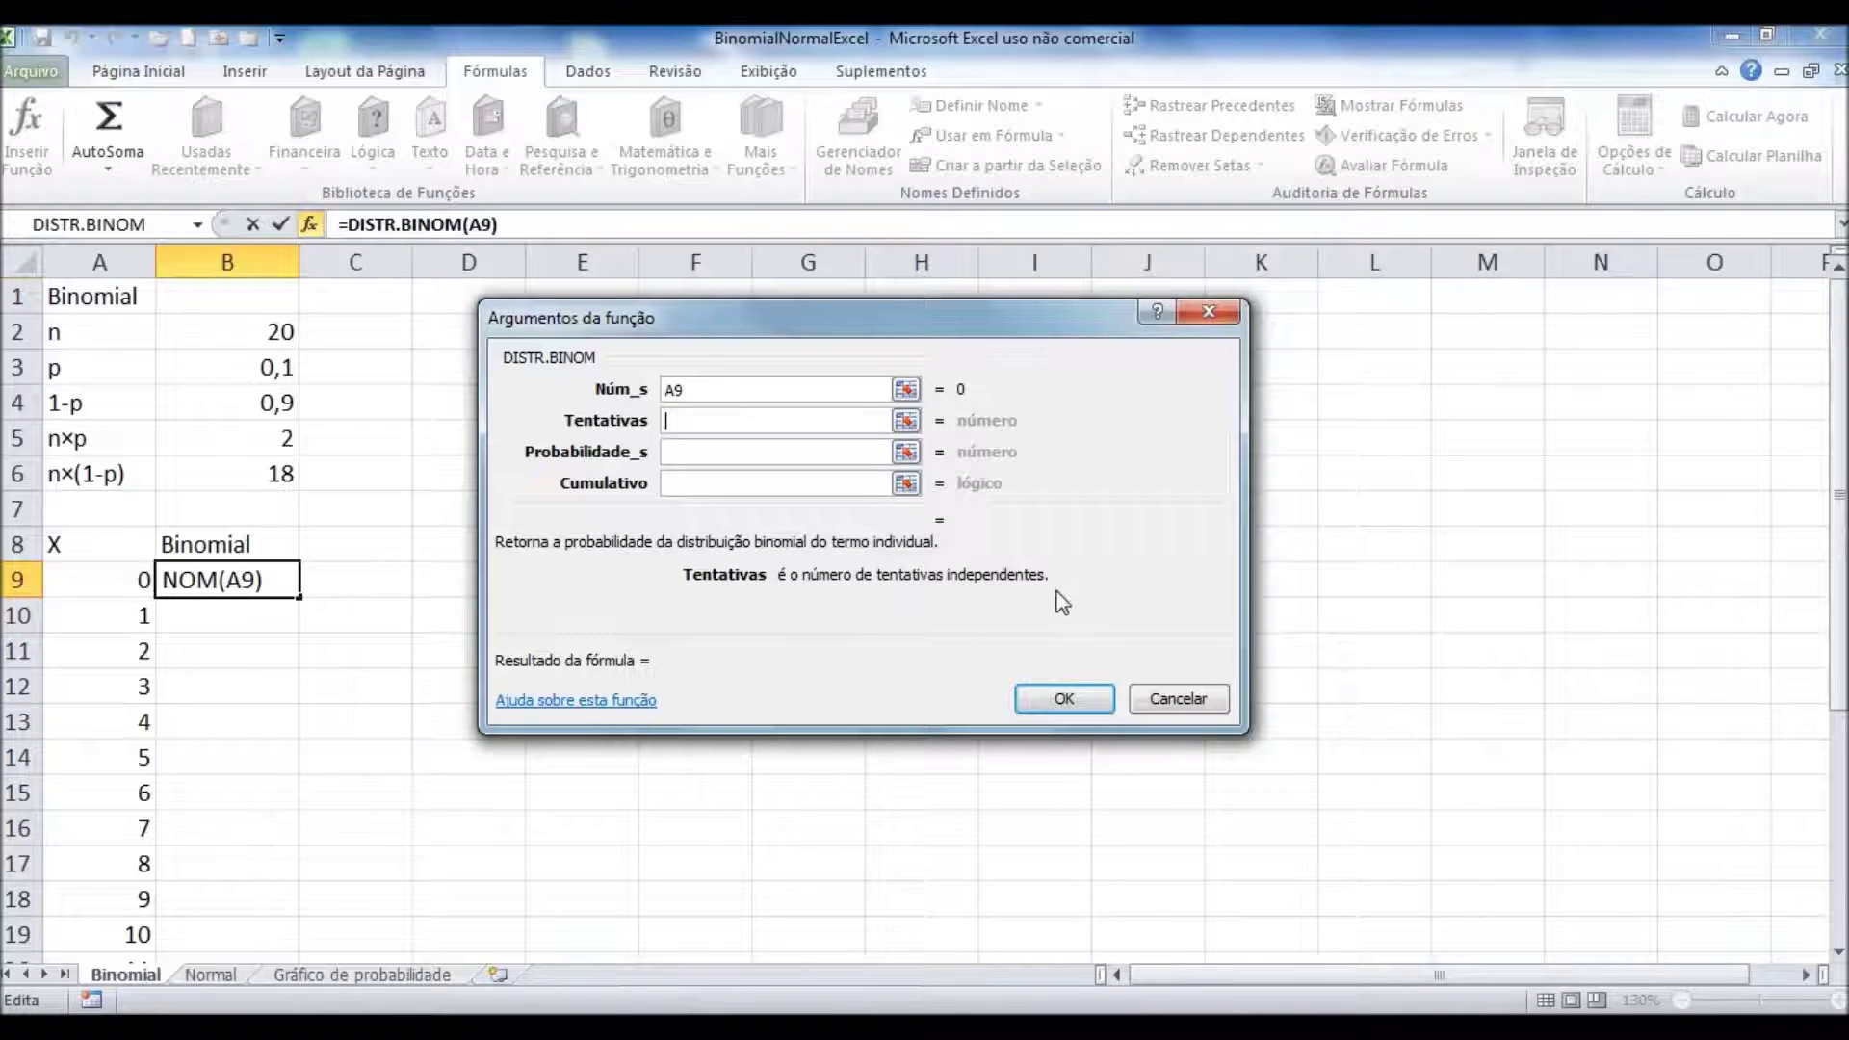
left_click(905, 422)
left_click(232, 334)
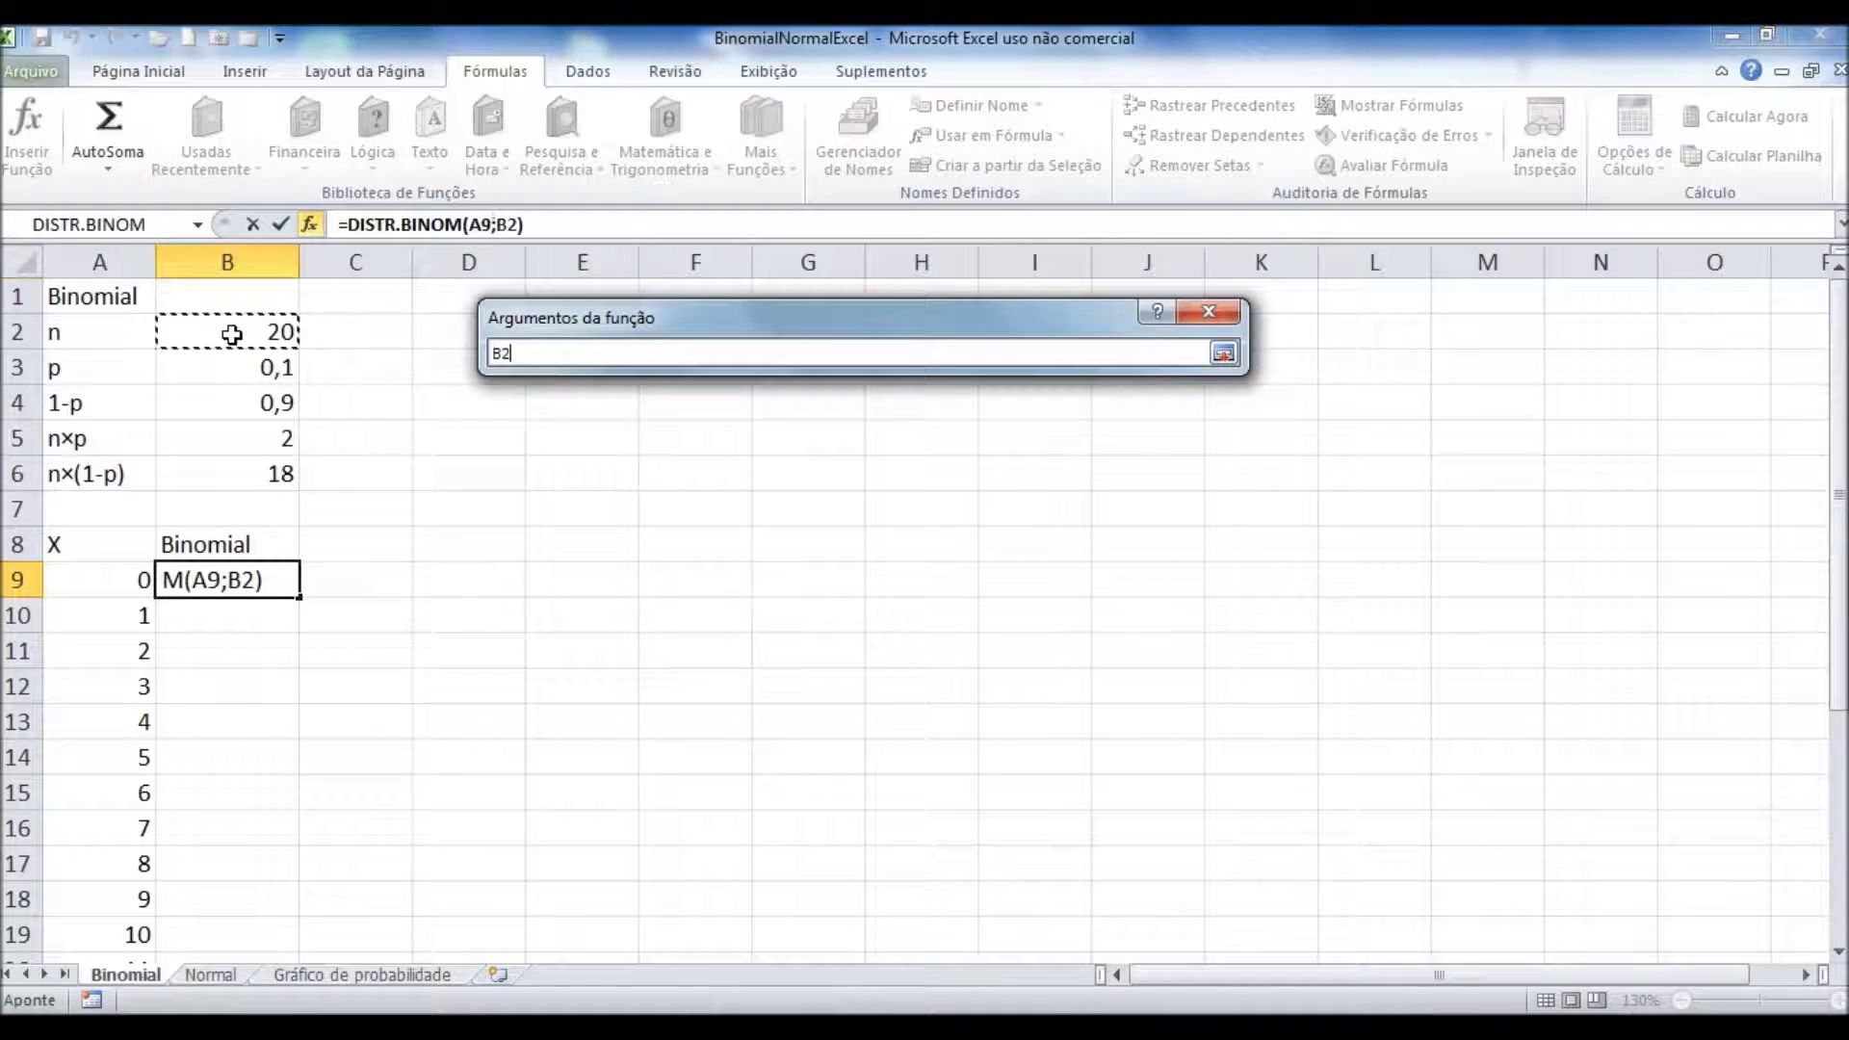
left_click(1223, 353)
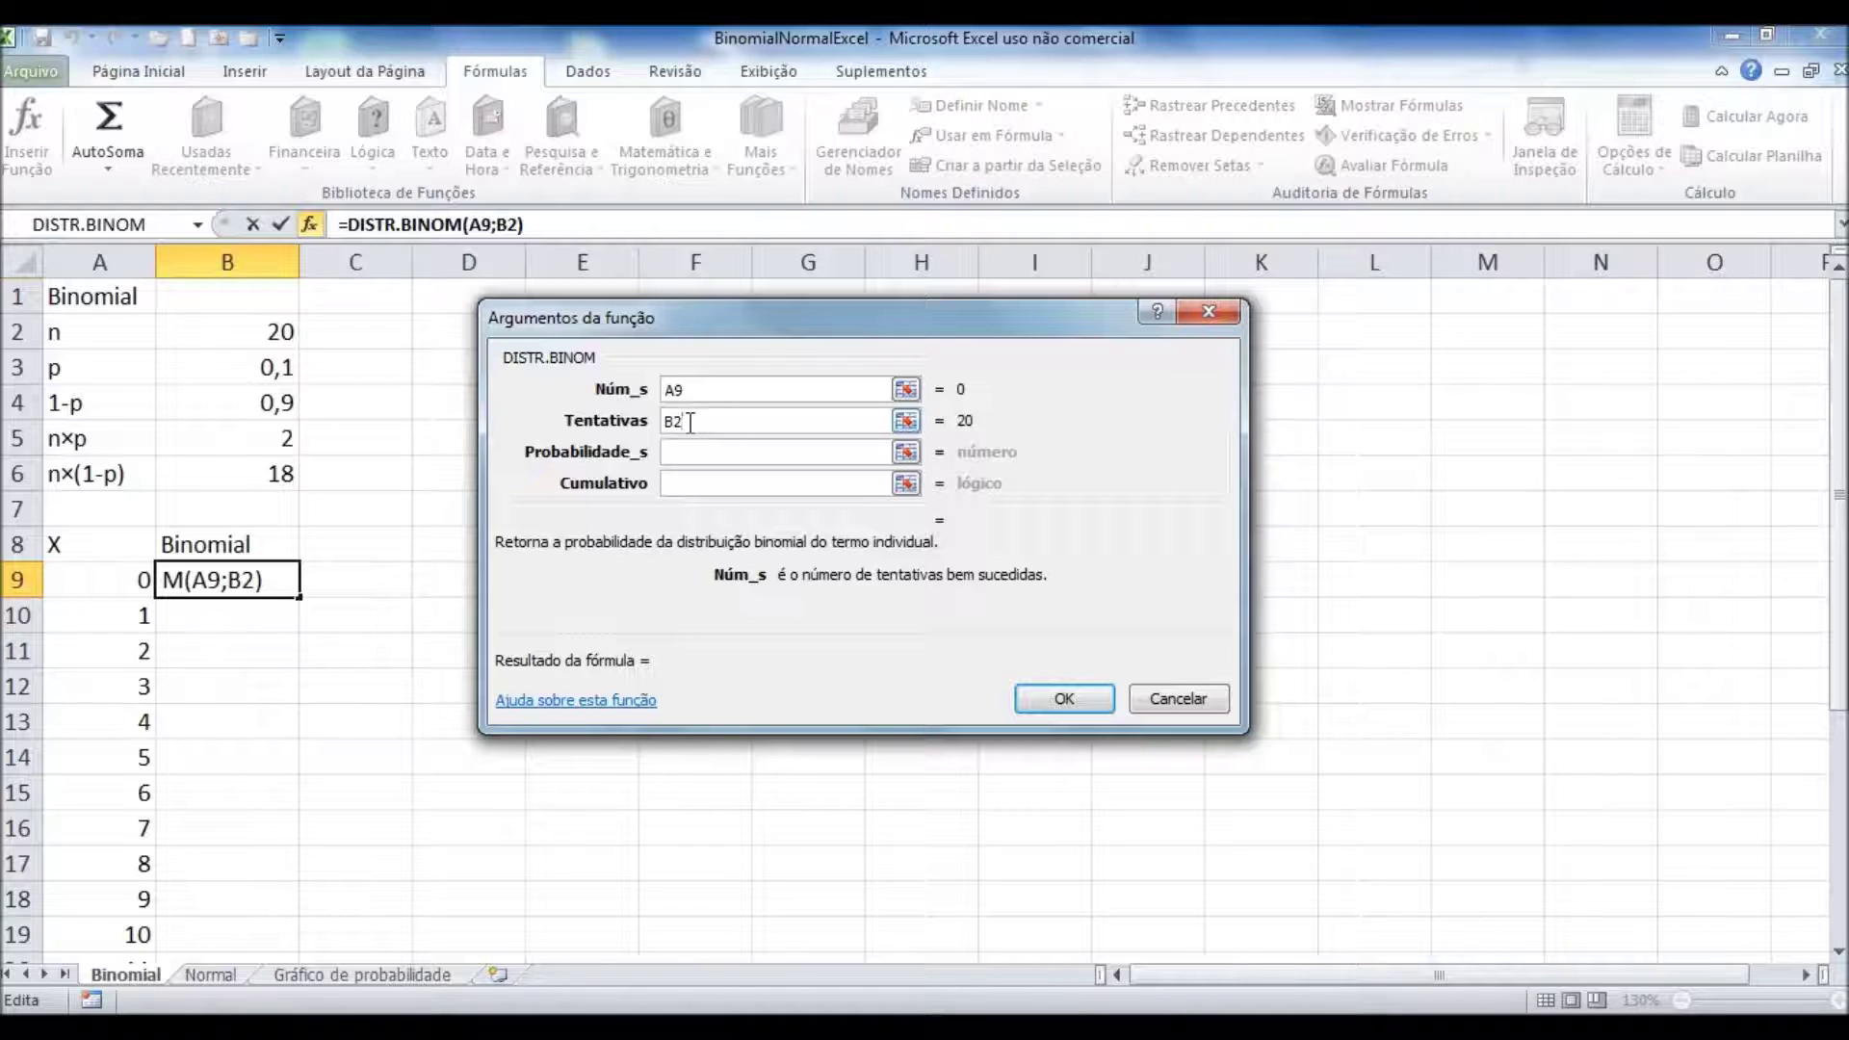
left_click_drag(697, 421, 652, 421)
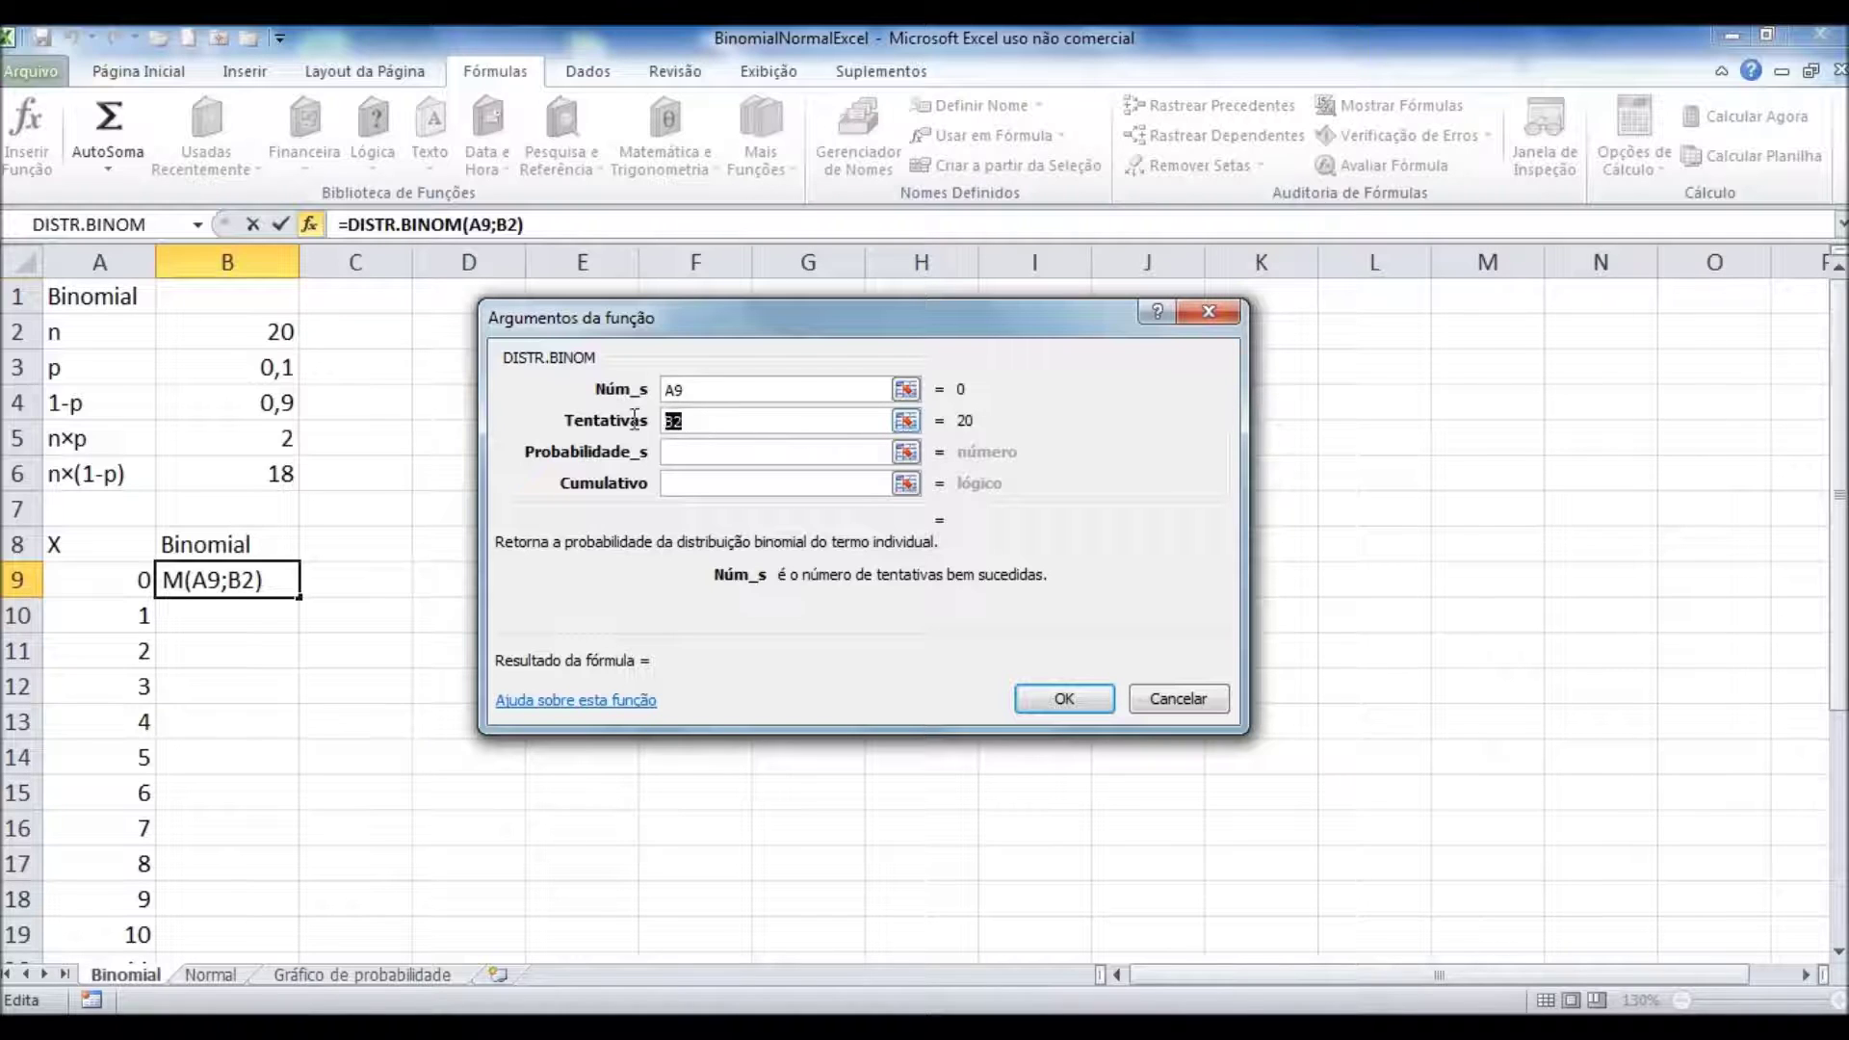
key("F4")
left_click(743, 424)
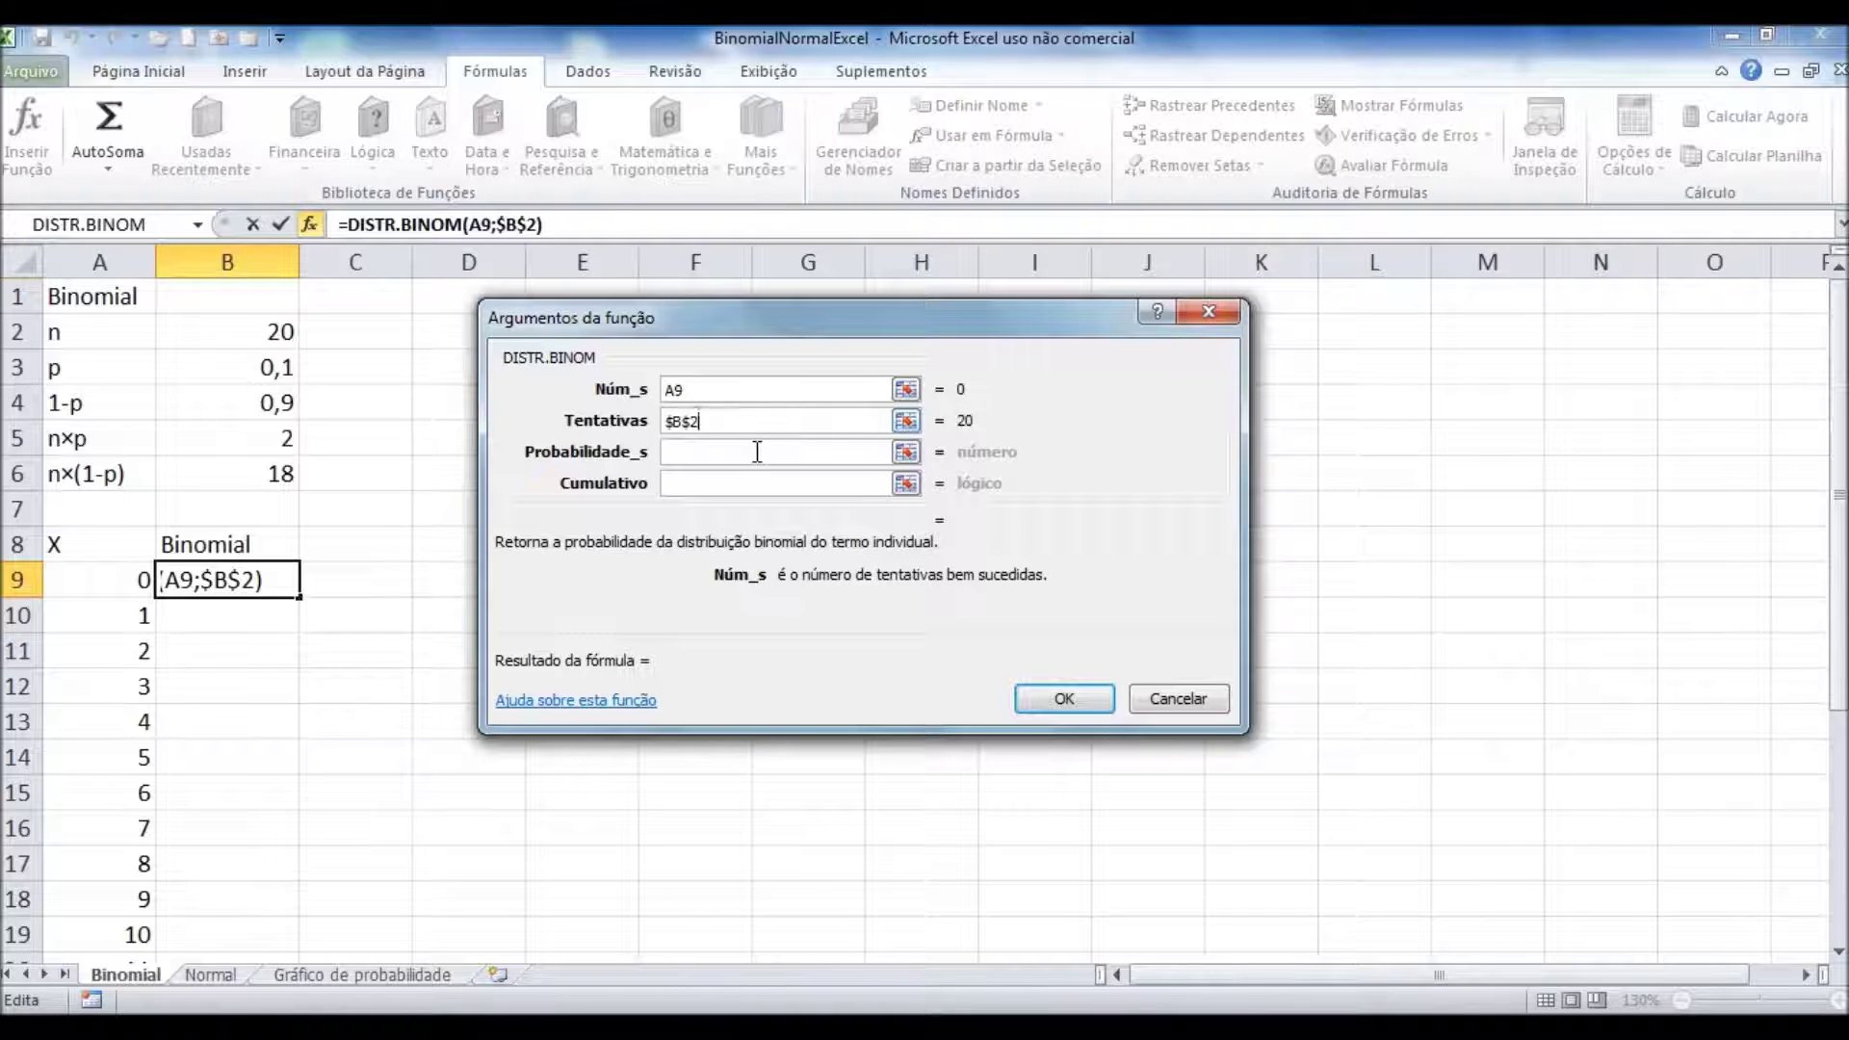
Step: Set the Probabilidade_s argument to cell B3 and make it the absolute reference $B$3
left_click(746, 451)
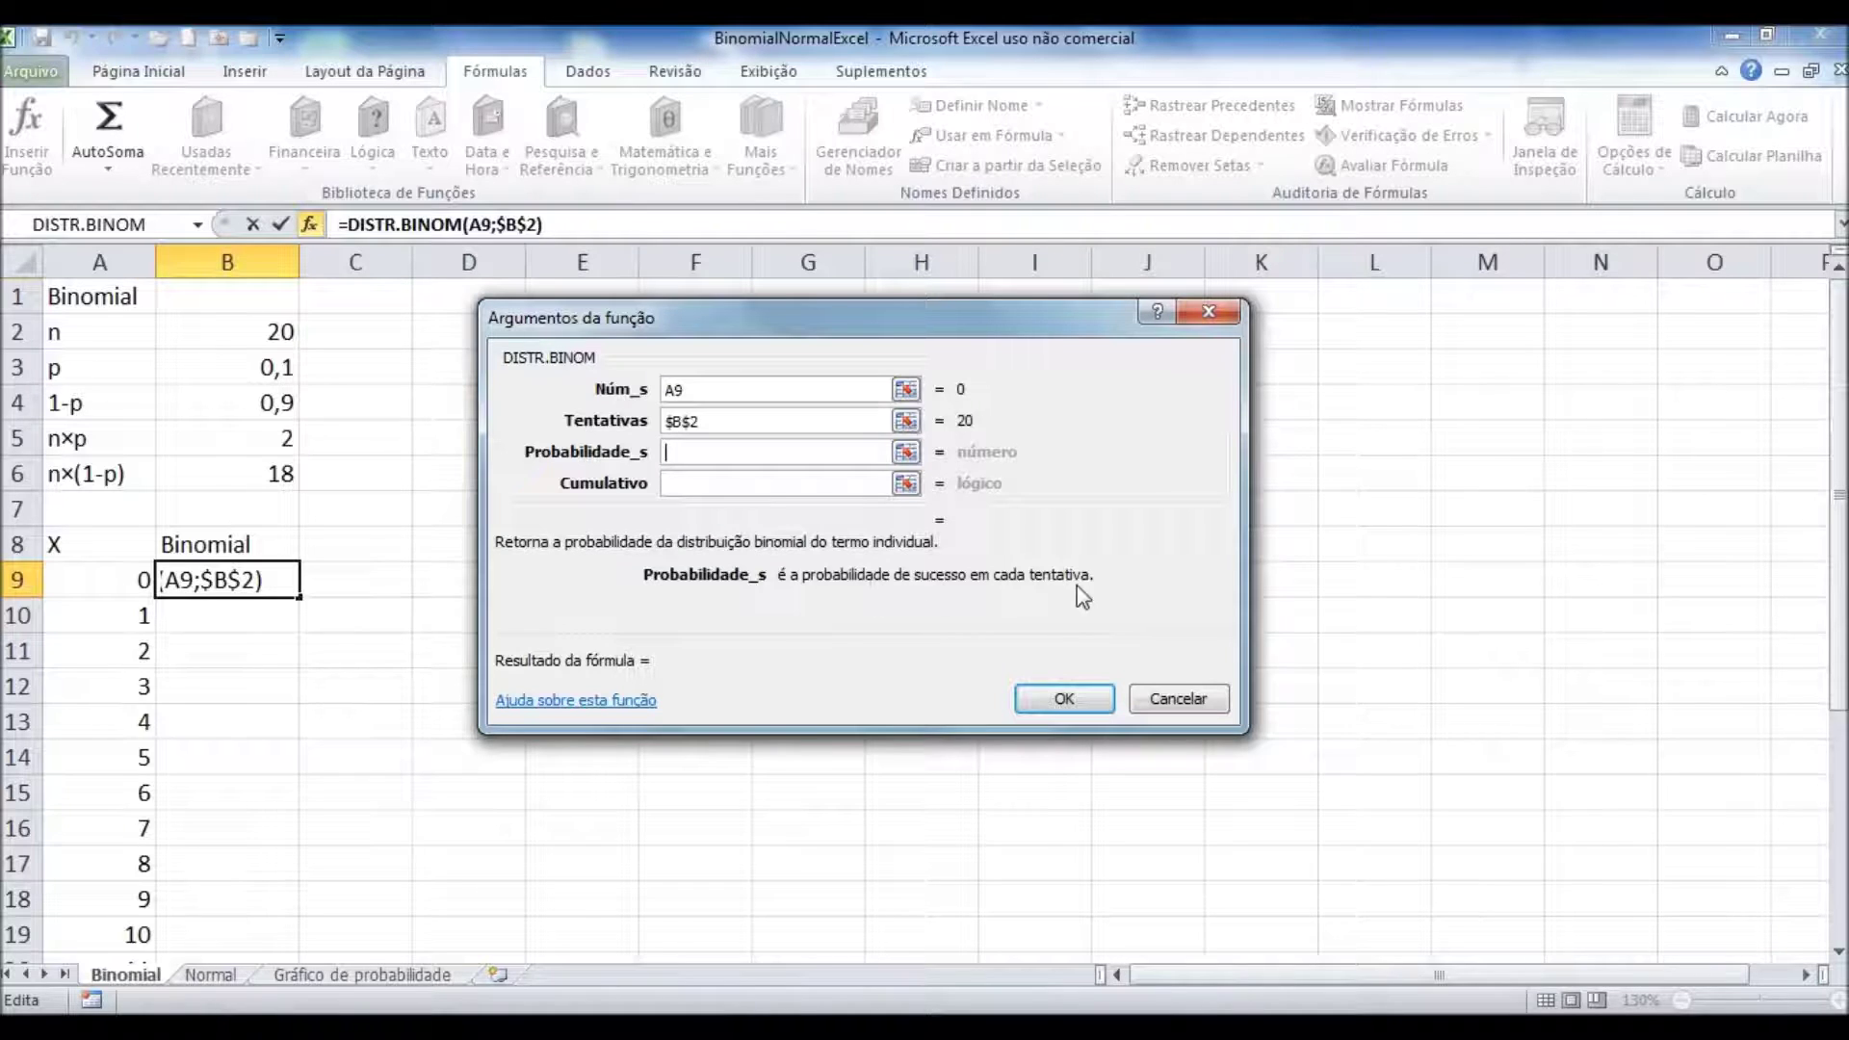
left_click(905, 452)
left_click(272, 368)
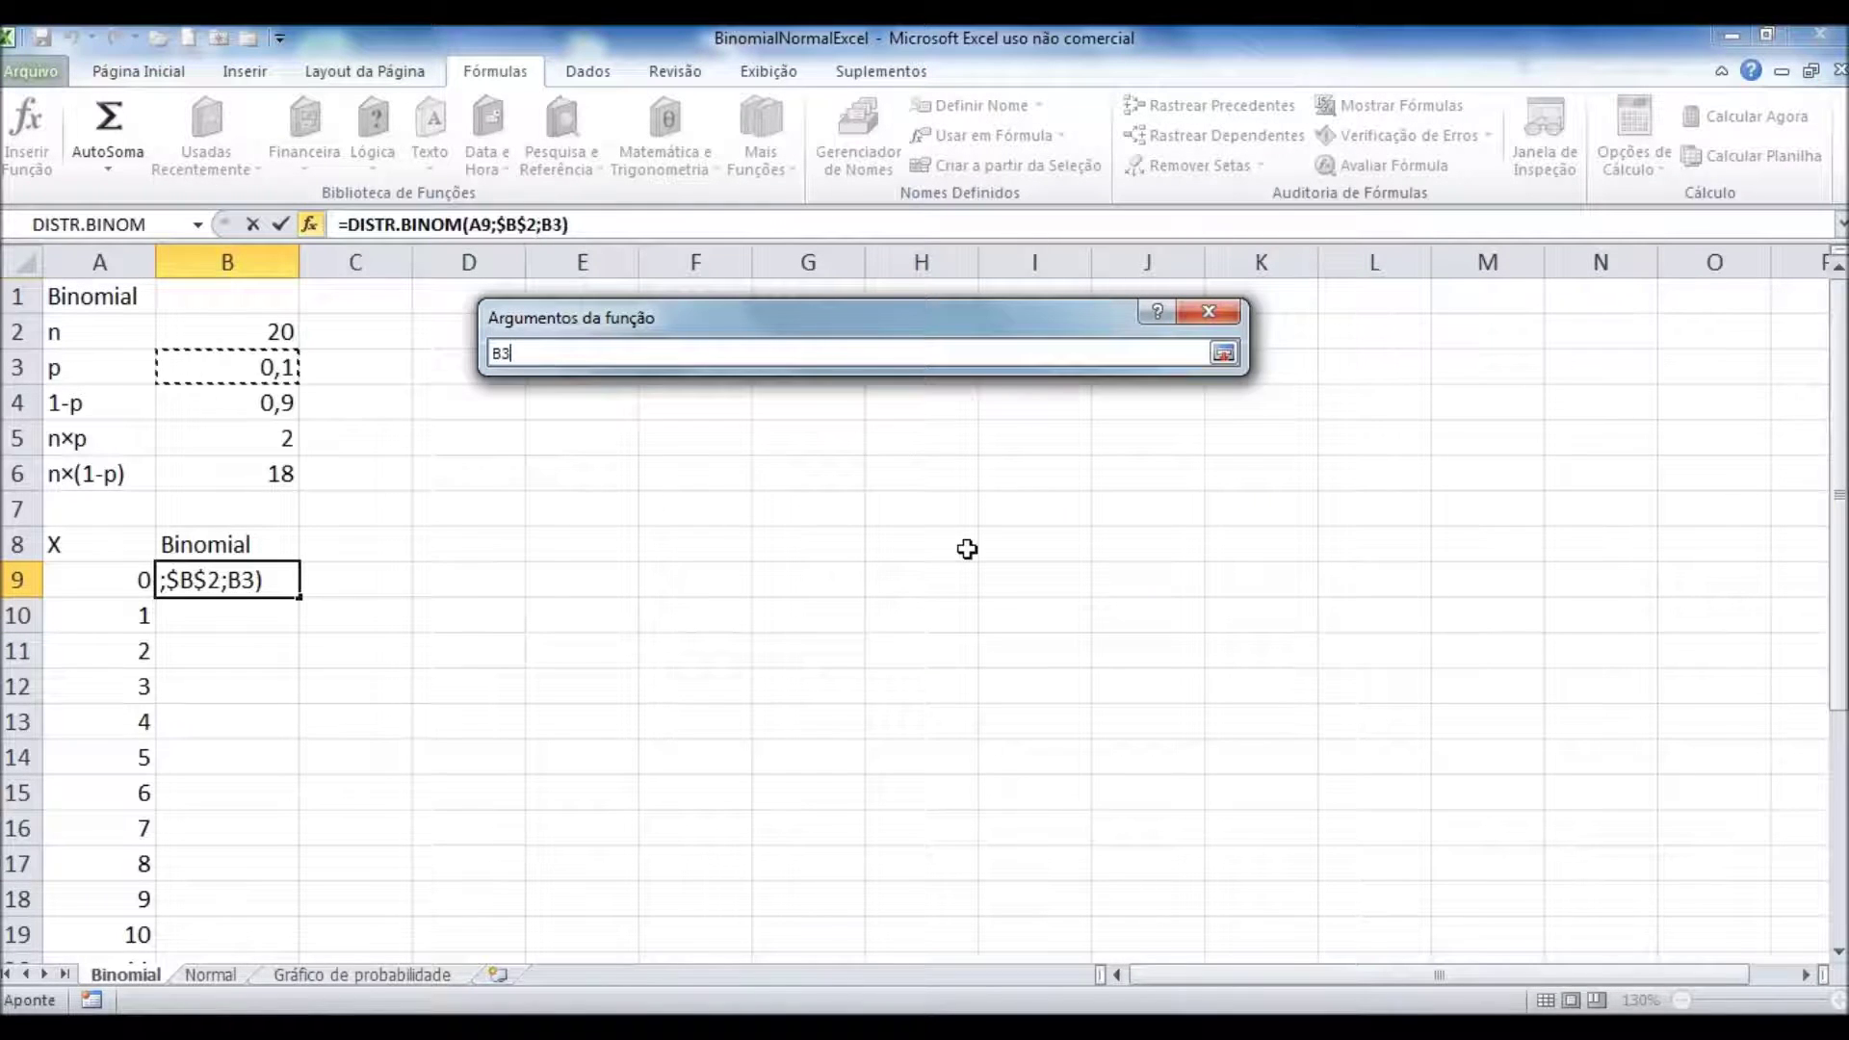
left_click(1223, 352)
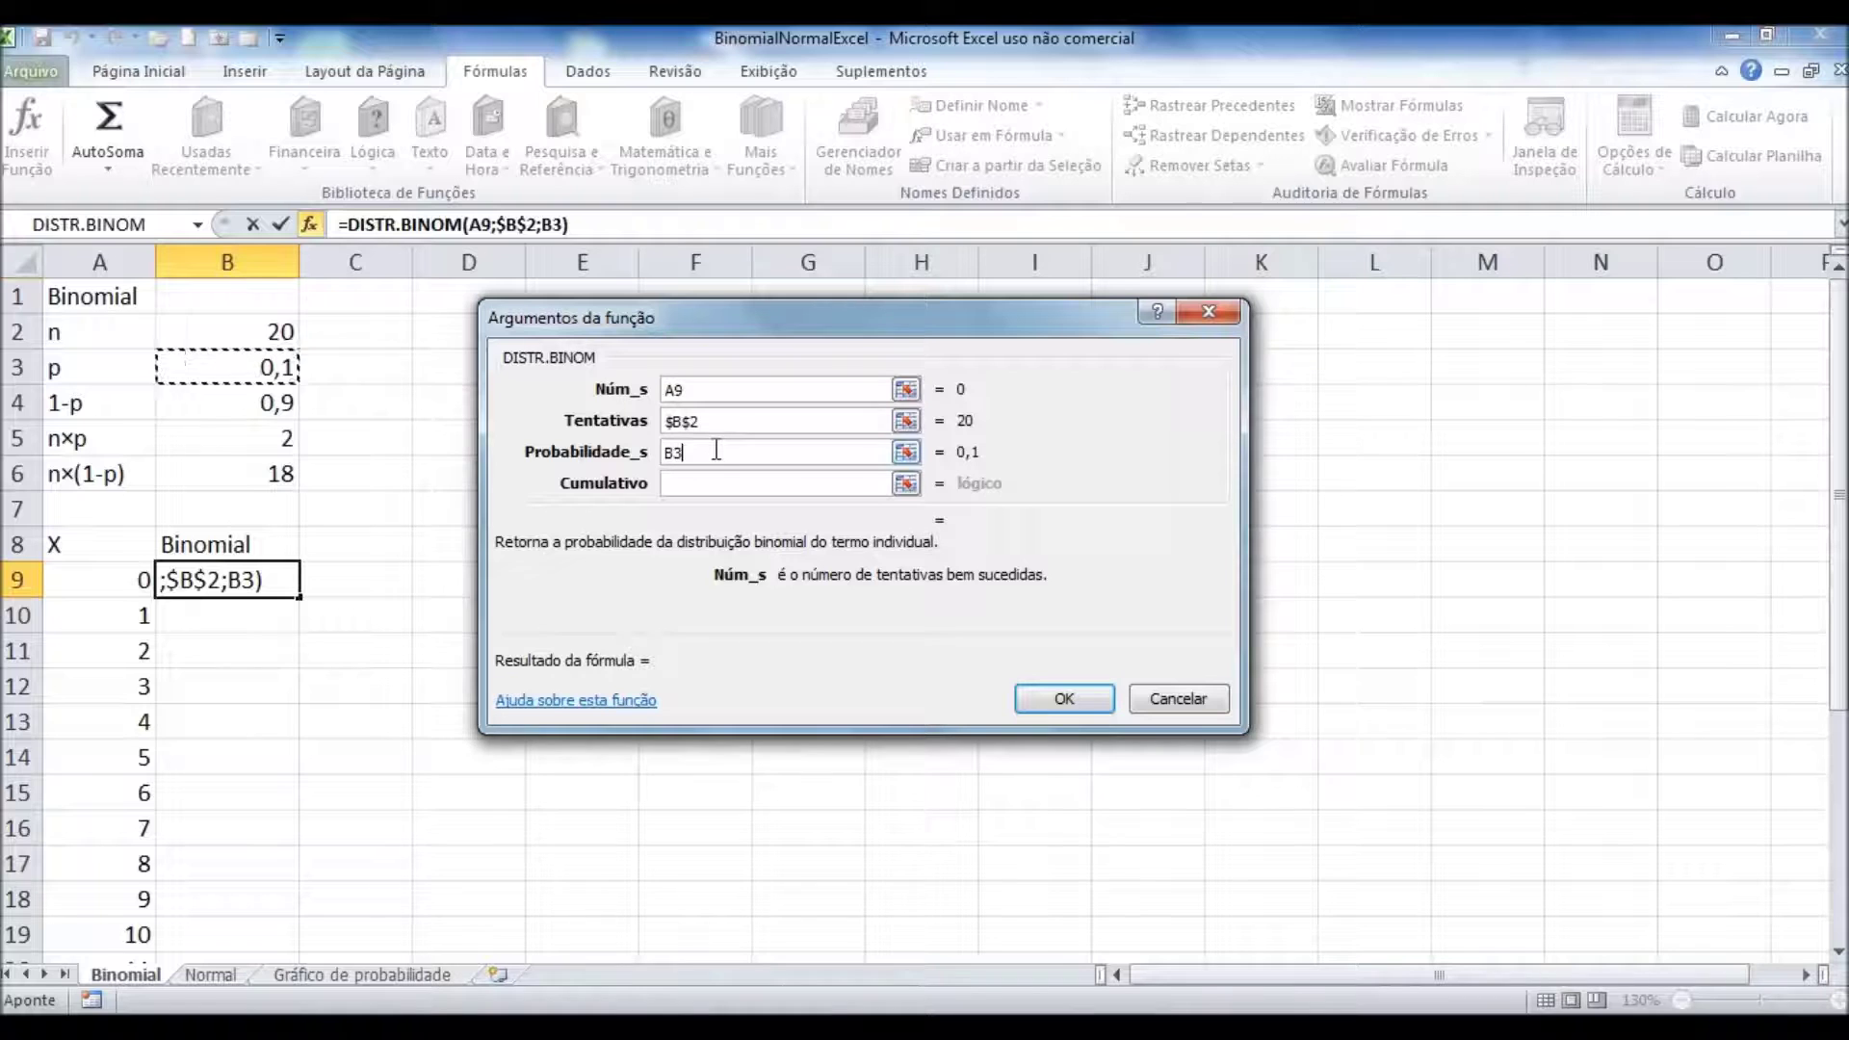
left_click_drag(712, 451, 627, 452)
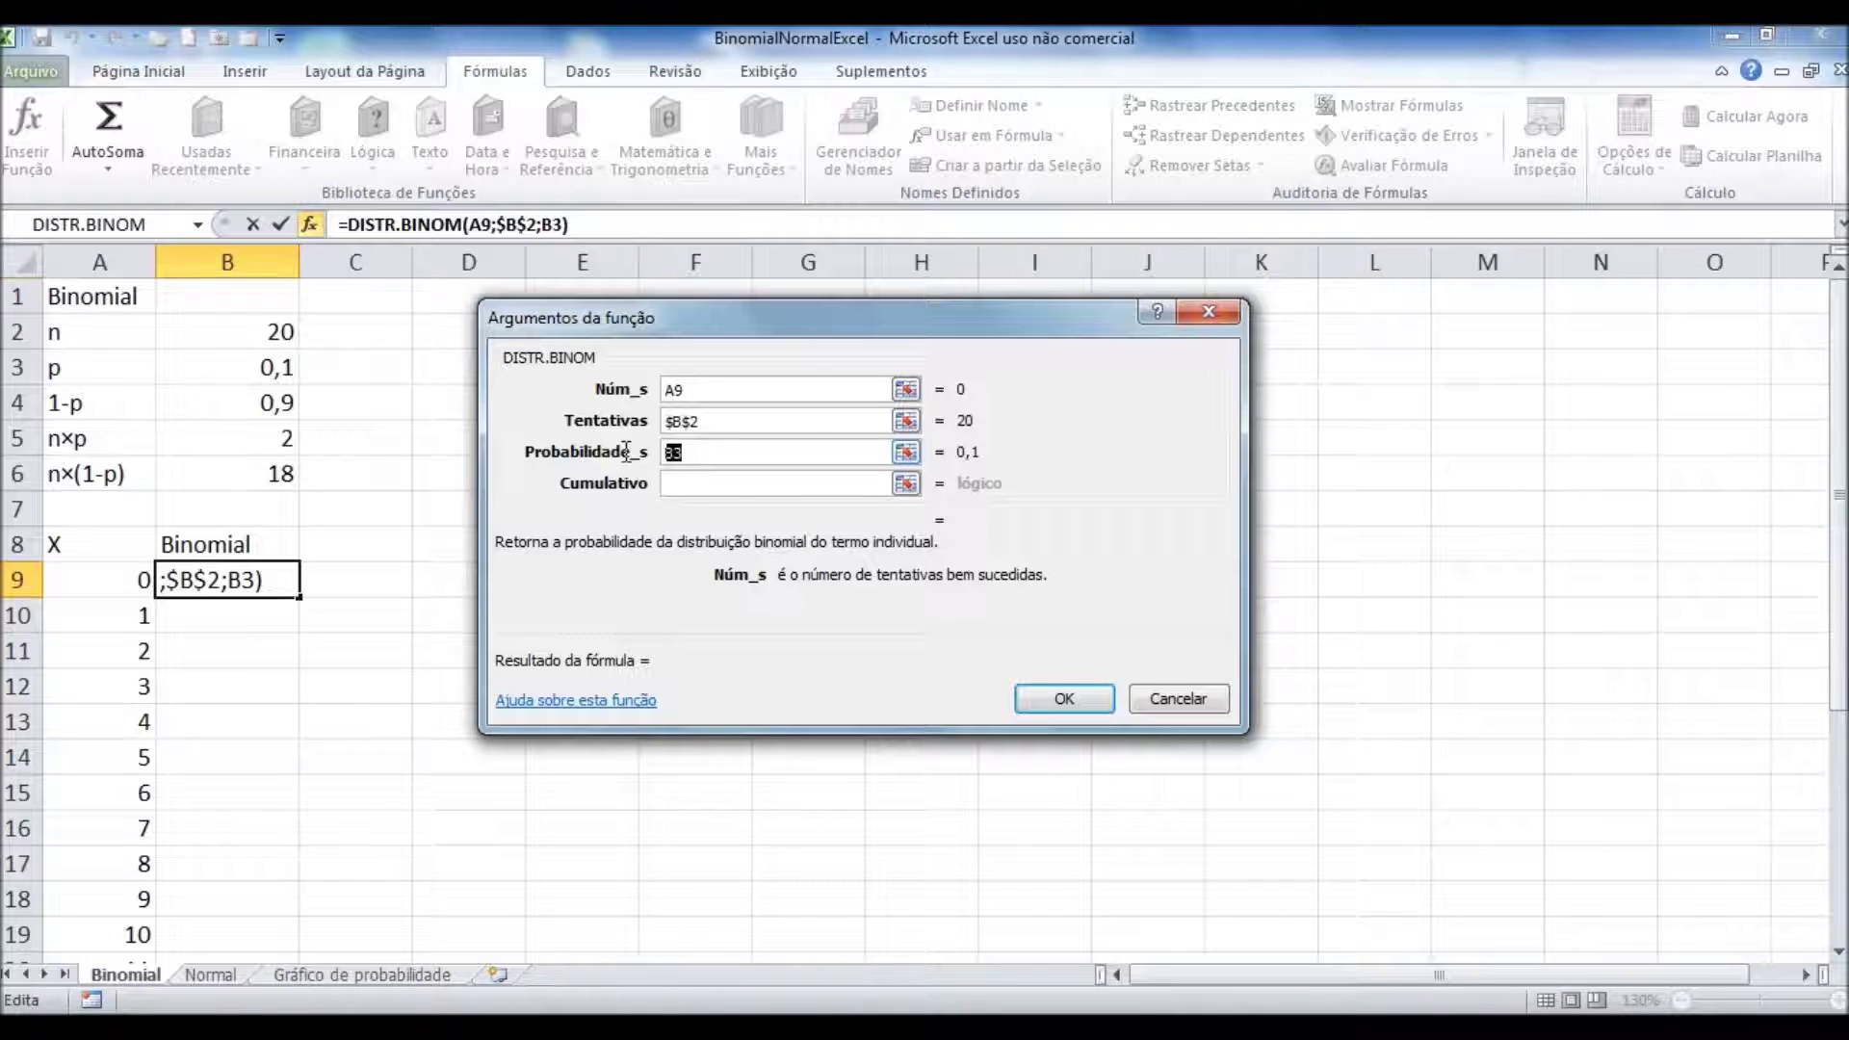
key("F4")
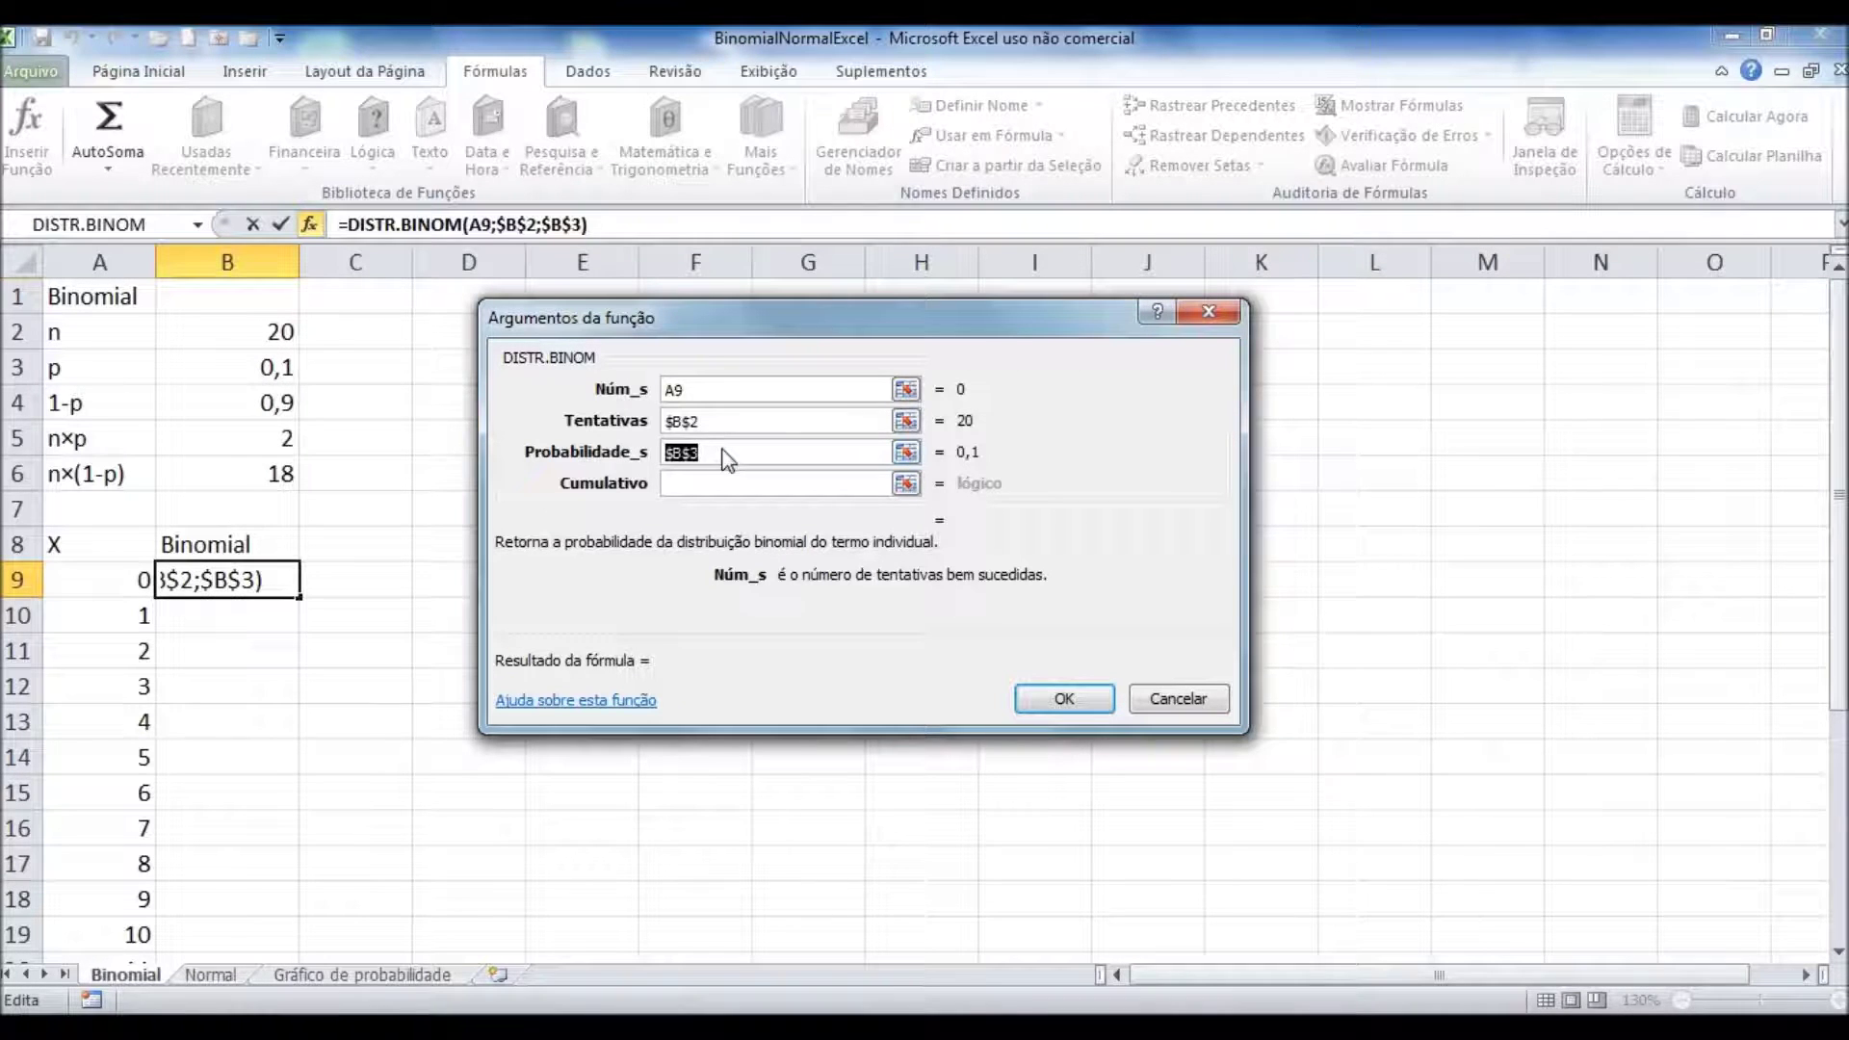
left_click(677, 451)
Step: Set the Cumulativo argument to FALSO and enter the completed function in B9
left_click(686, 485)
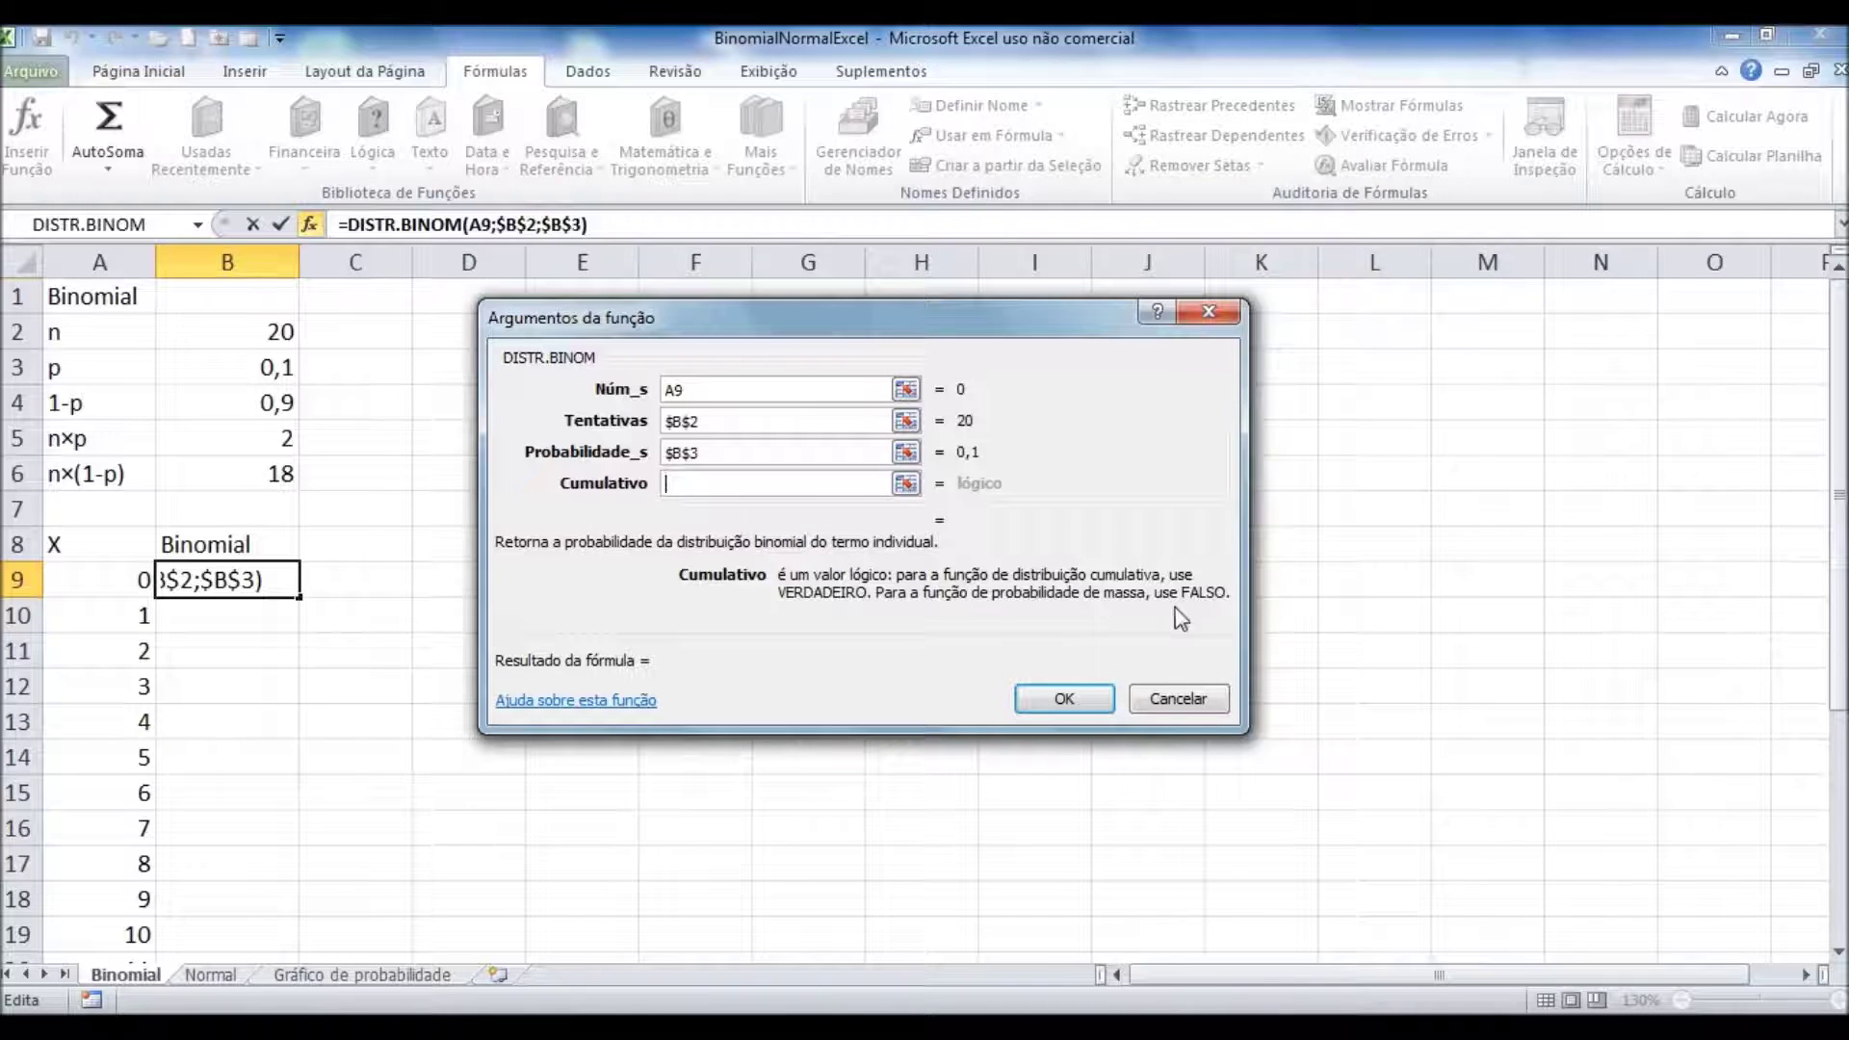
left_click(685, 491)
type("FALSO")
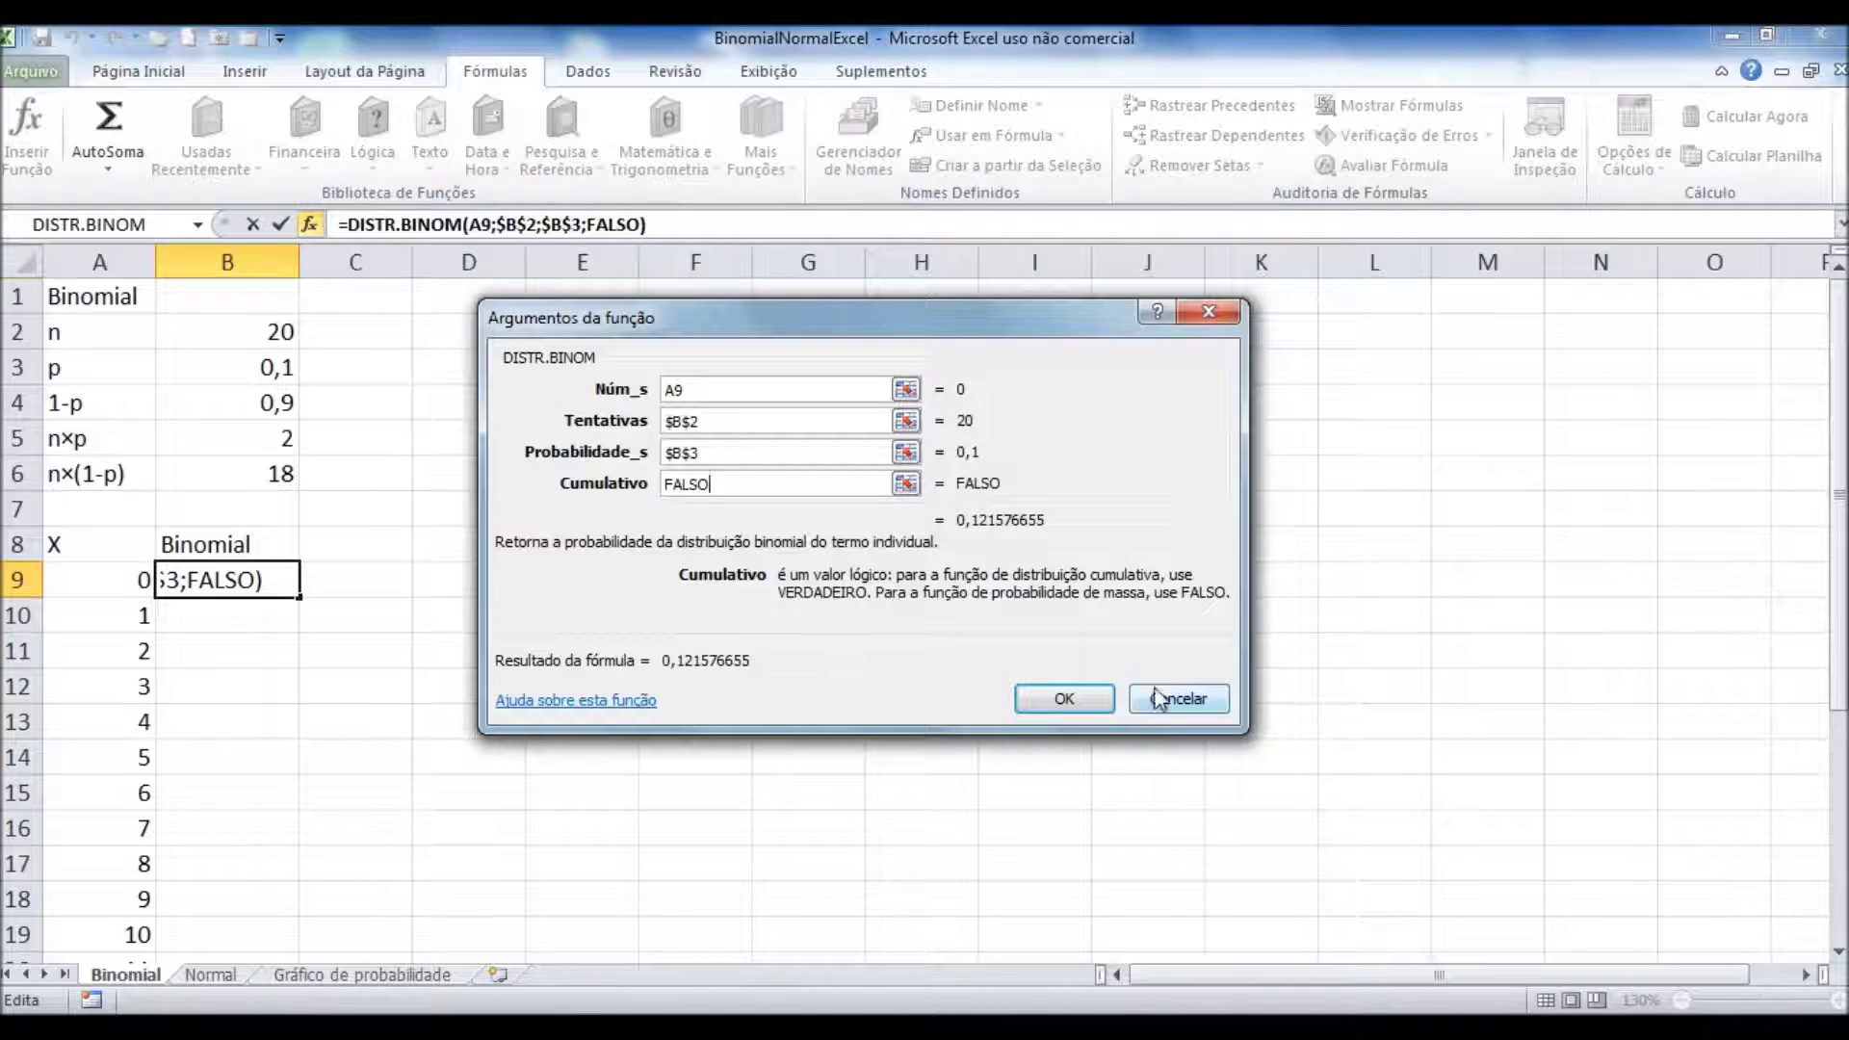
left_click(1063, 698)
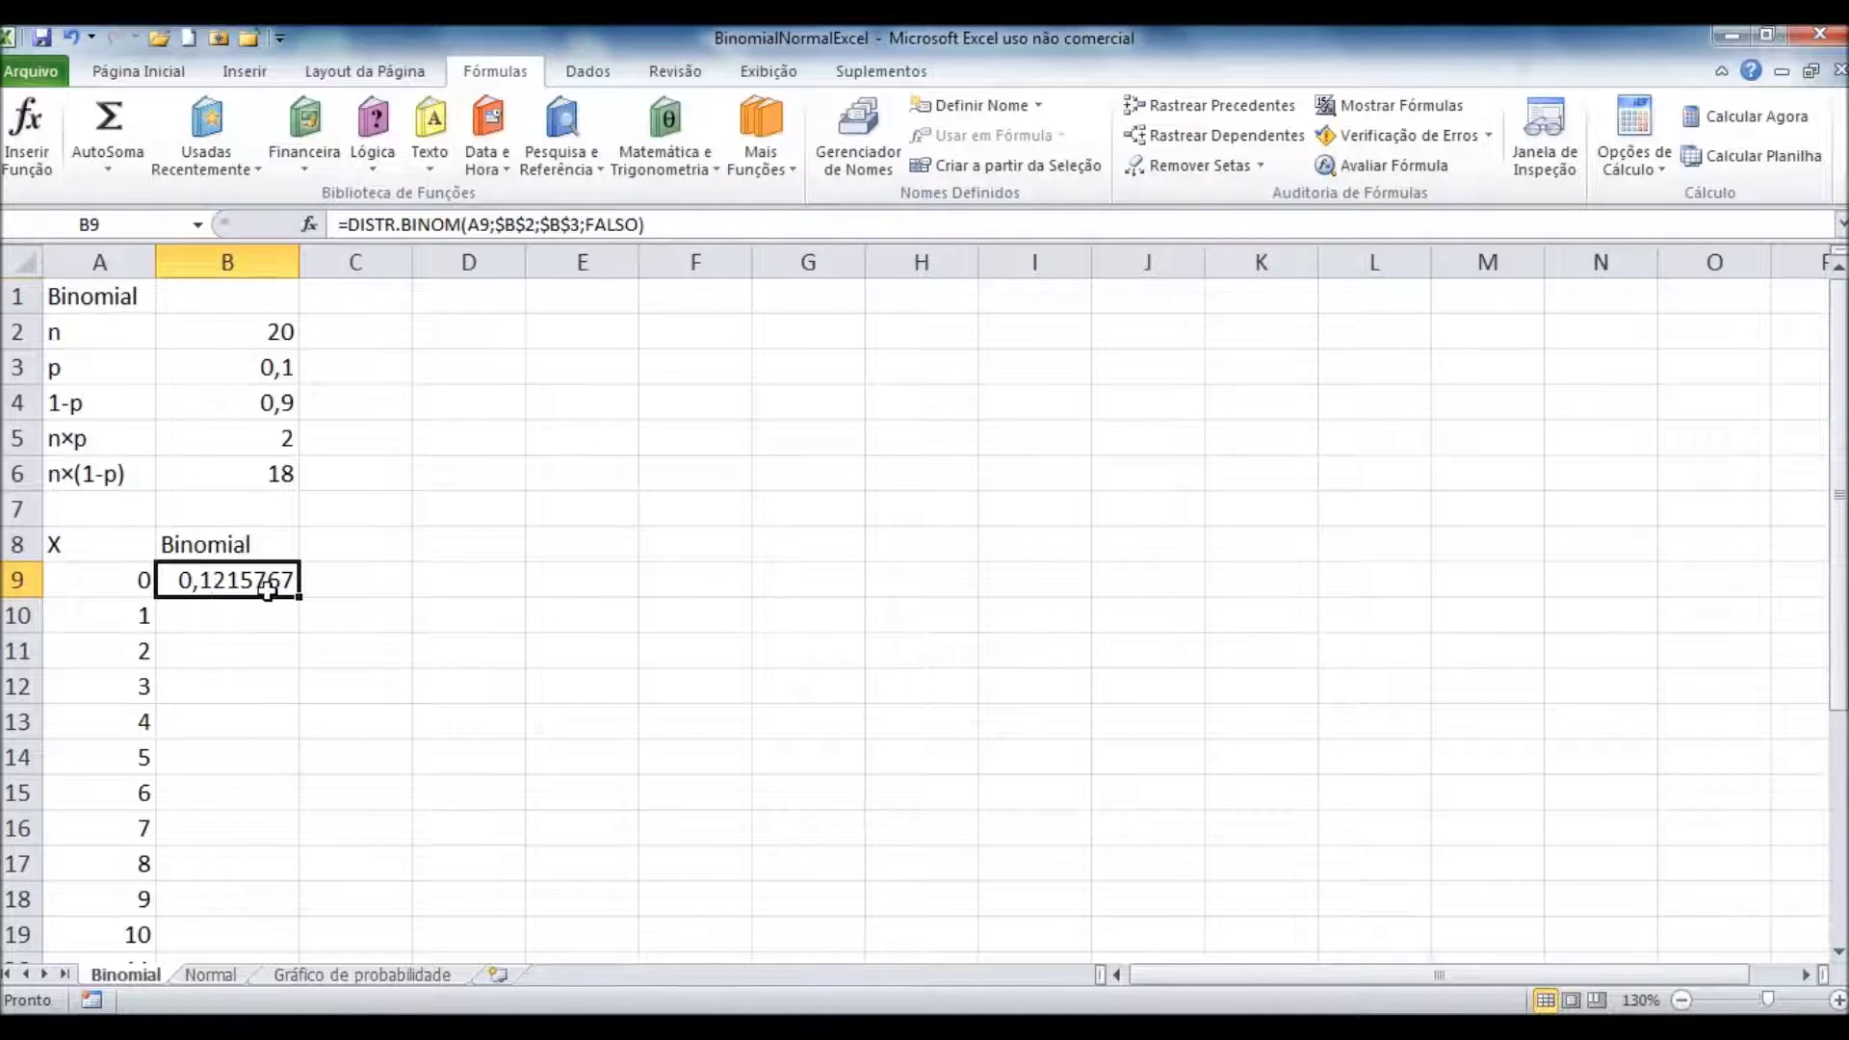
Step: Fill the DISTR.BINOM formula from B9 down to B29, then select B9 again
left_click_drag(302, 600, 260, 912)
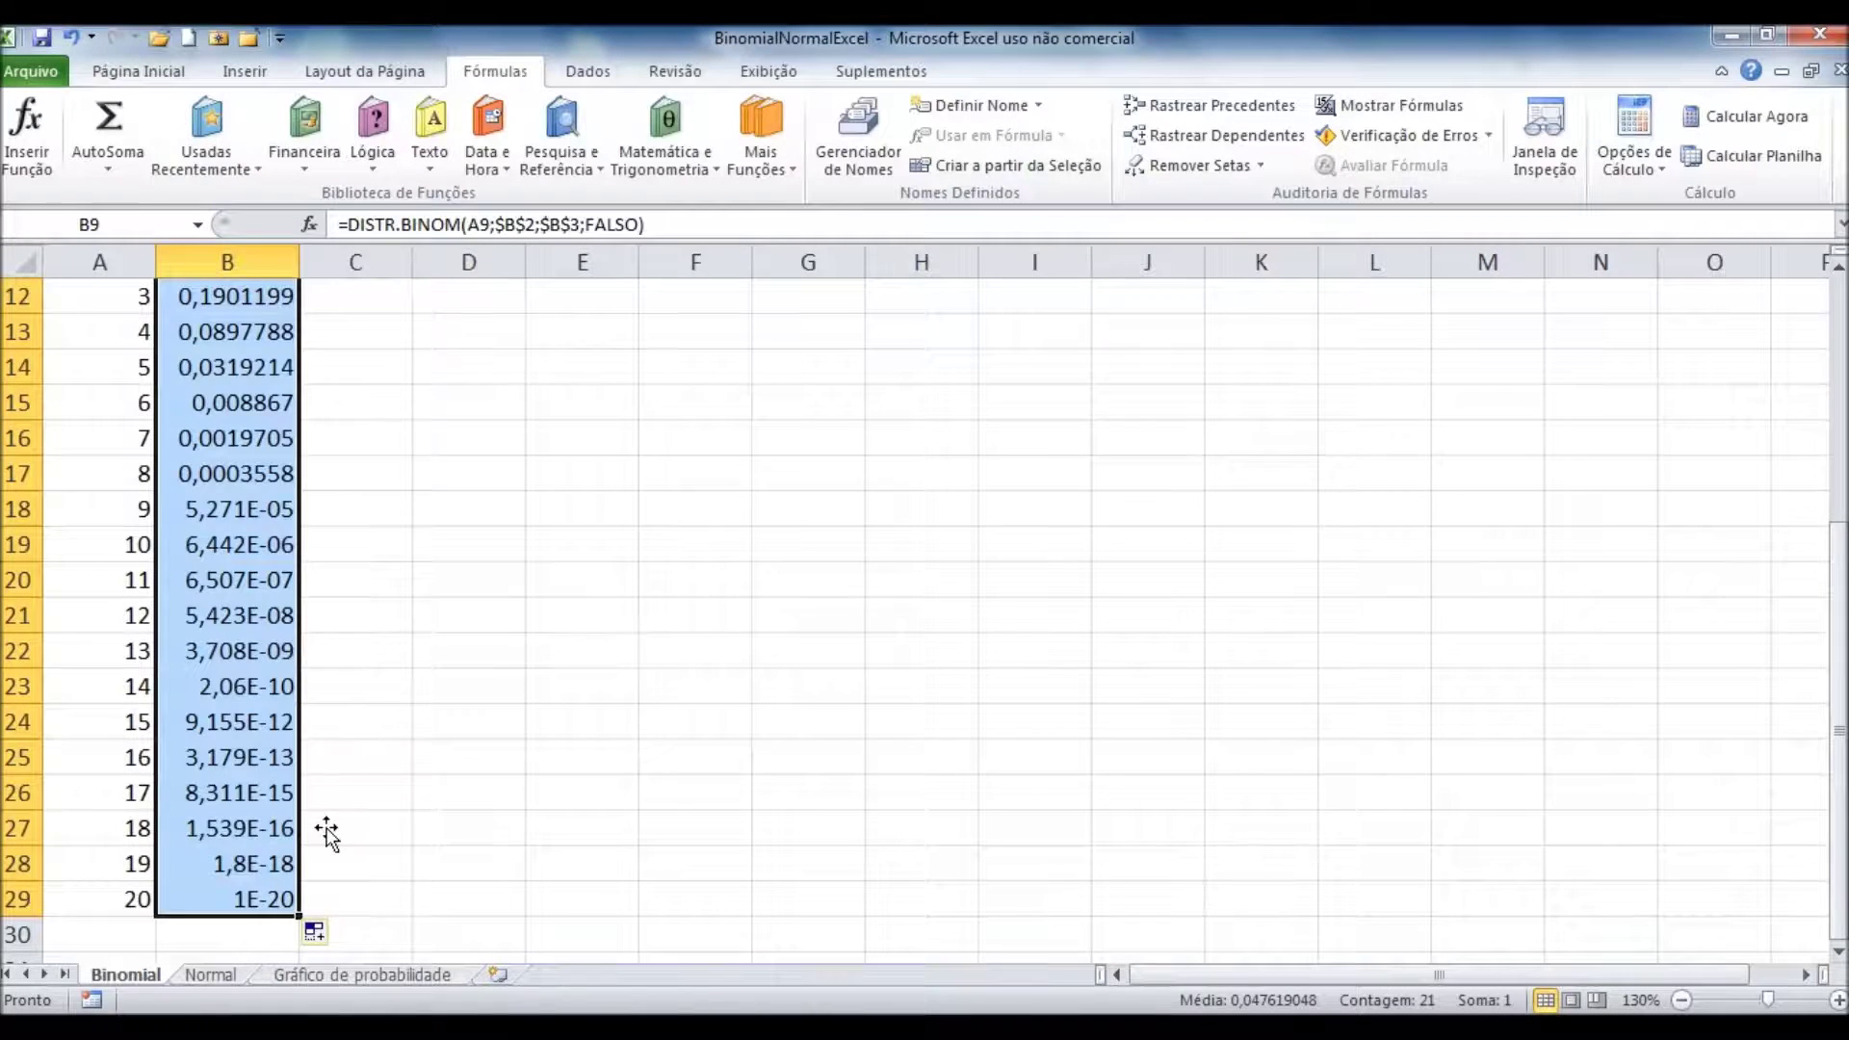
scroll(325, 830, "up", 4)
left_click(231, 573)
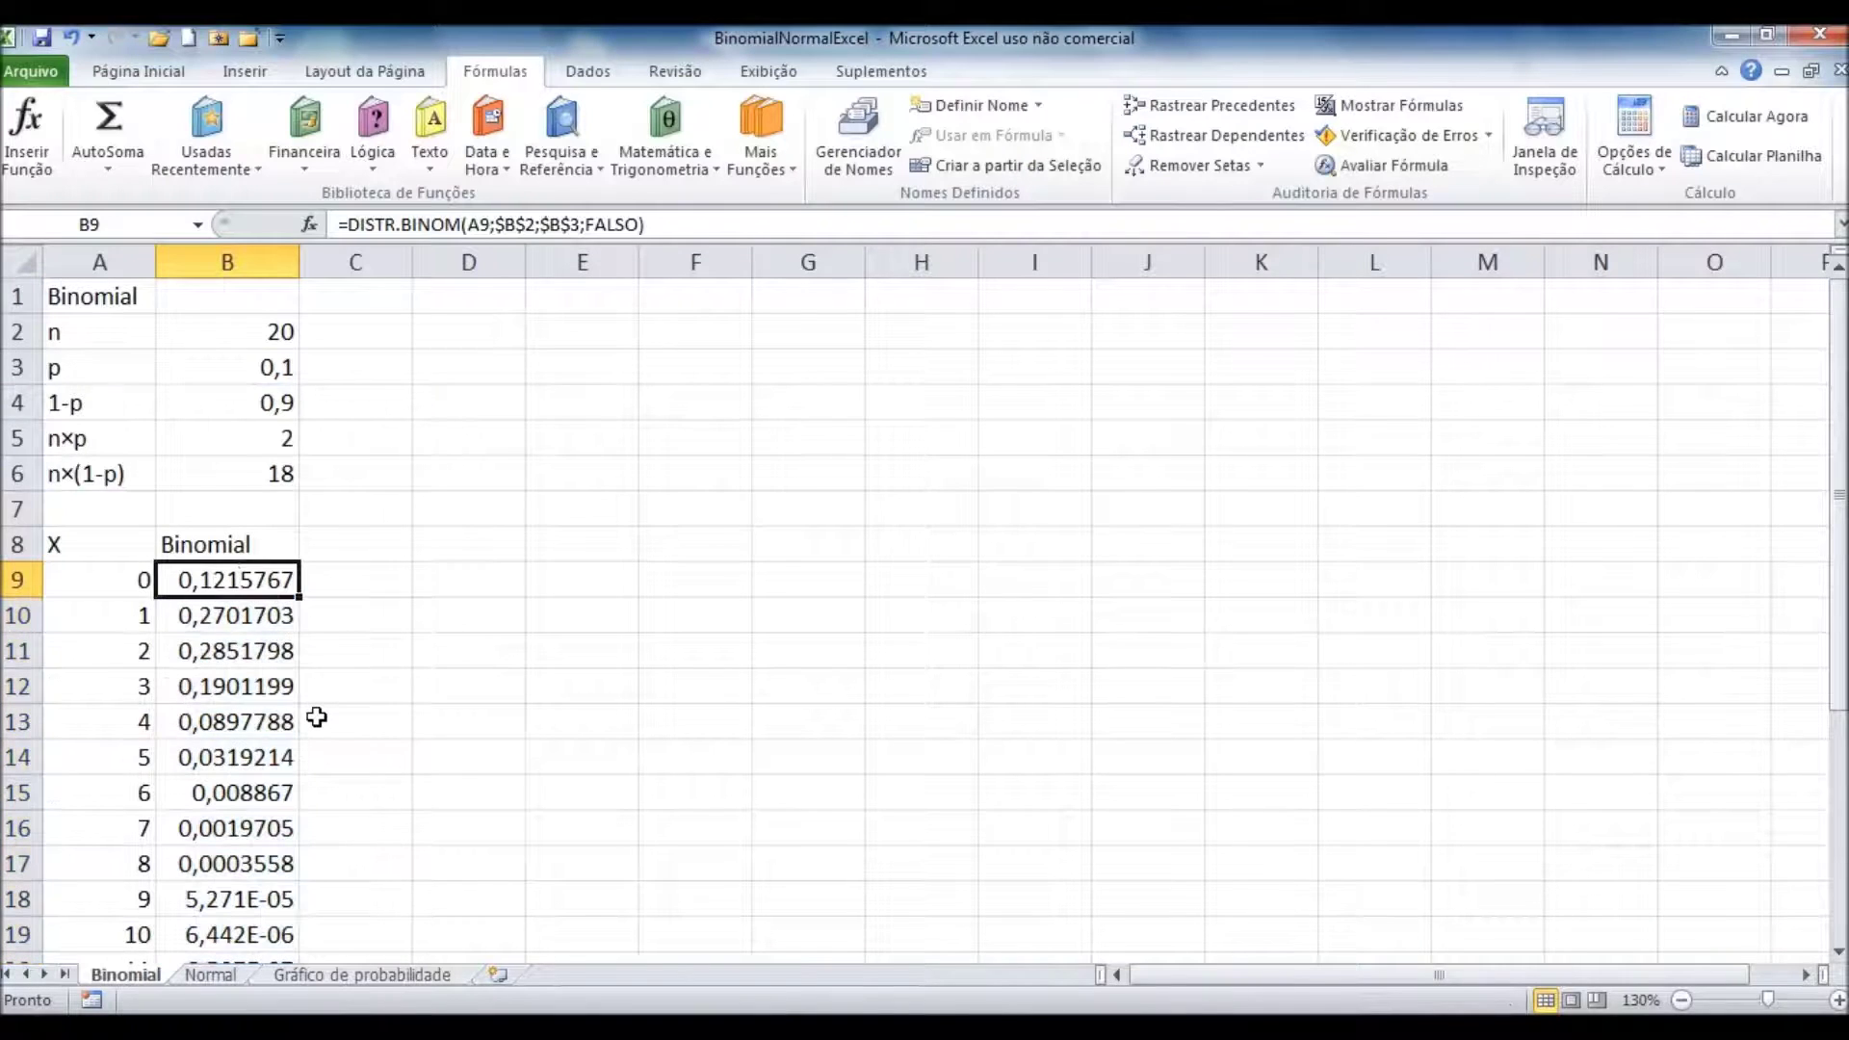
Step: Review the binomial probabilities in column B against the X values, and check that the last X is in row 29
scroll(317, 718, "down", 2)
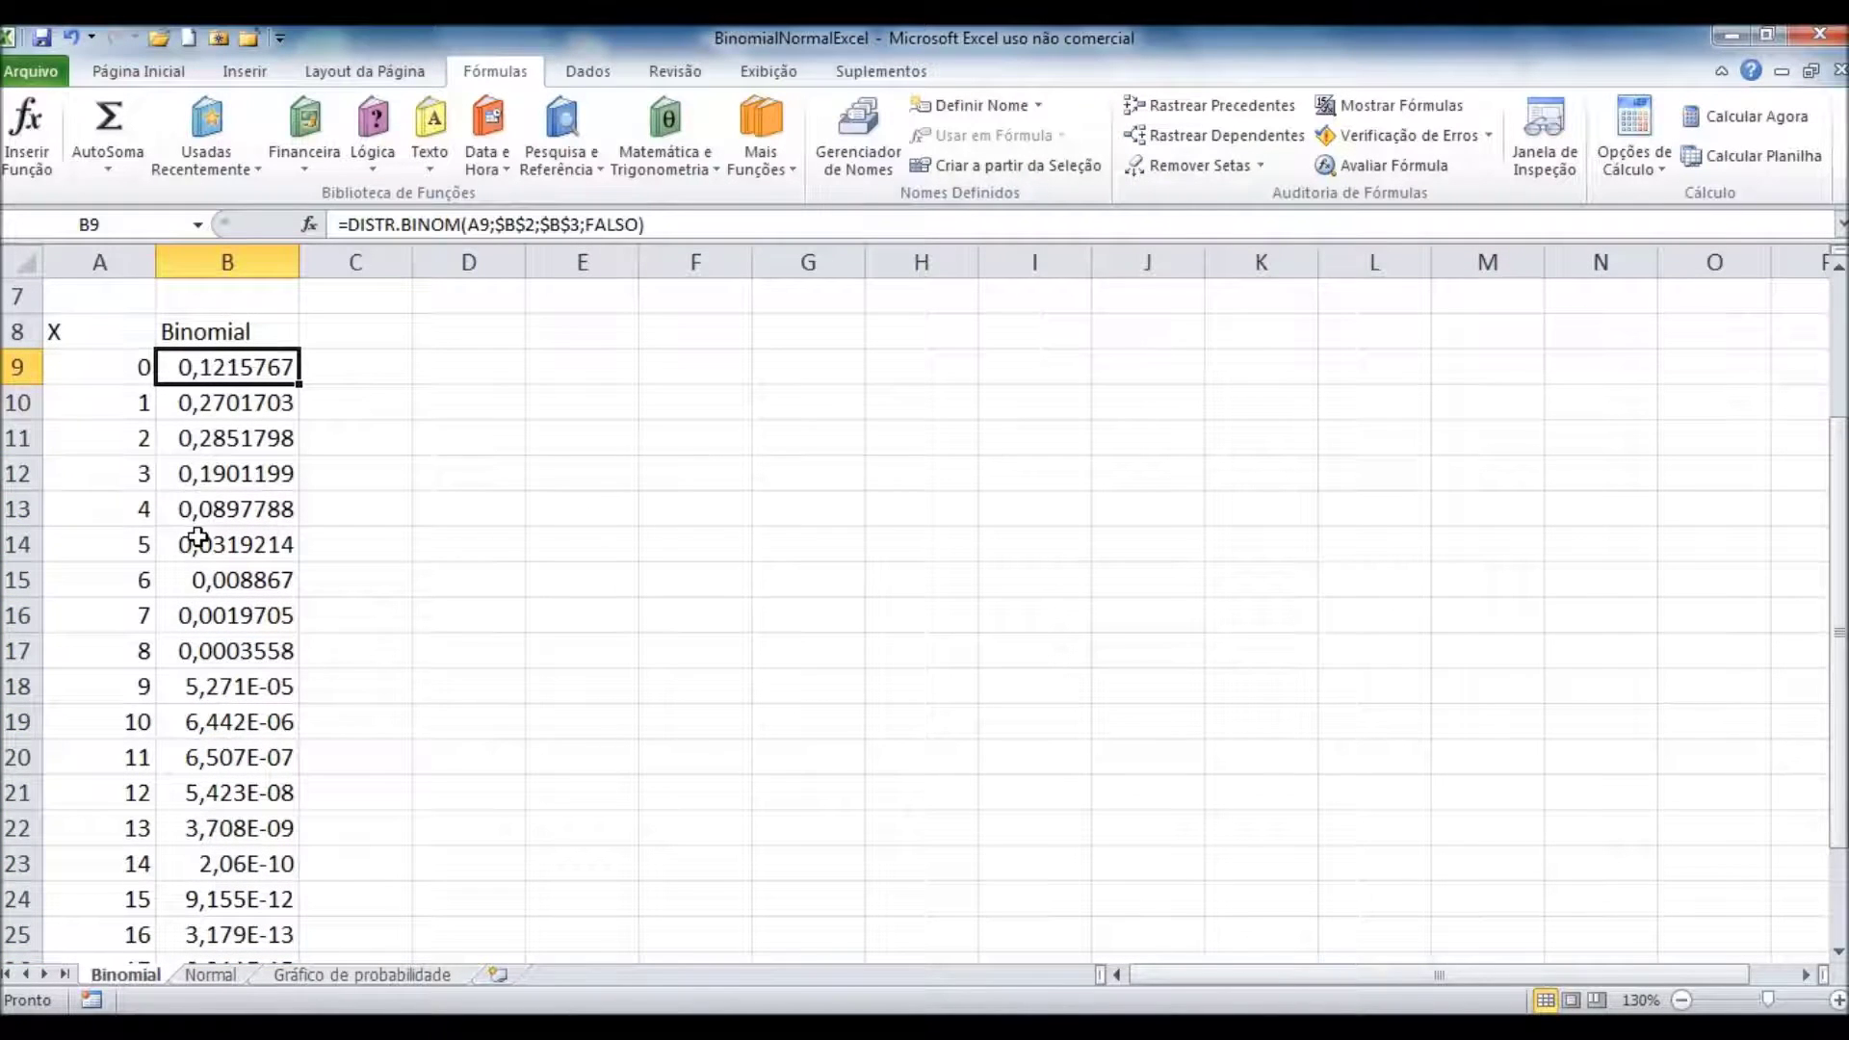
scroll(216, 578, "up", 2)
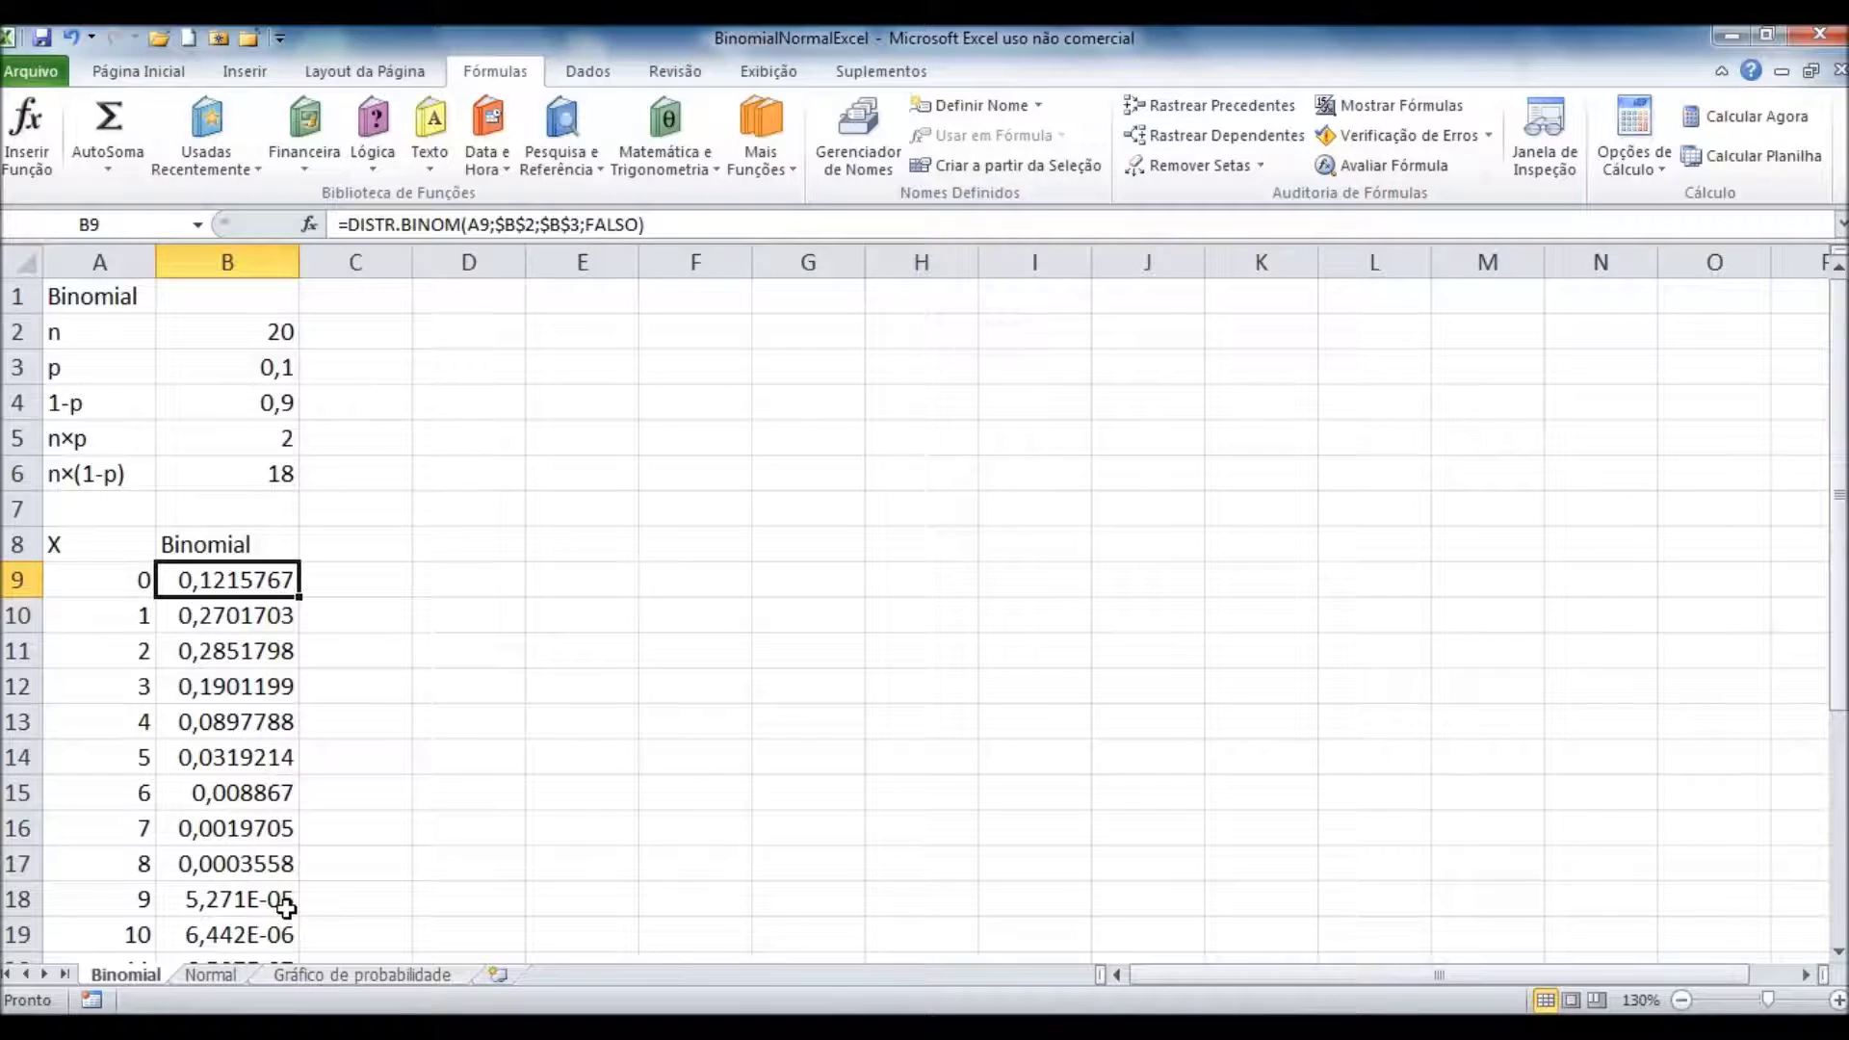
scroll(286, 900, "down", 4)
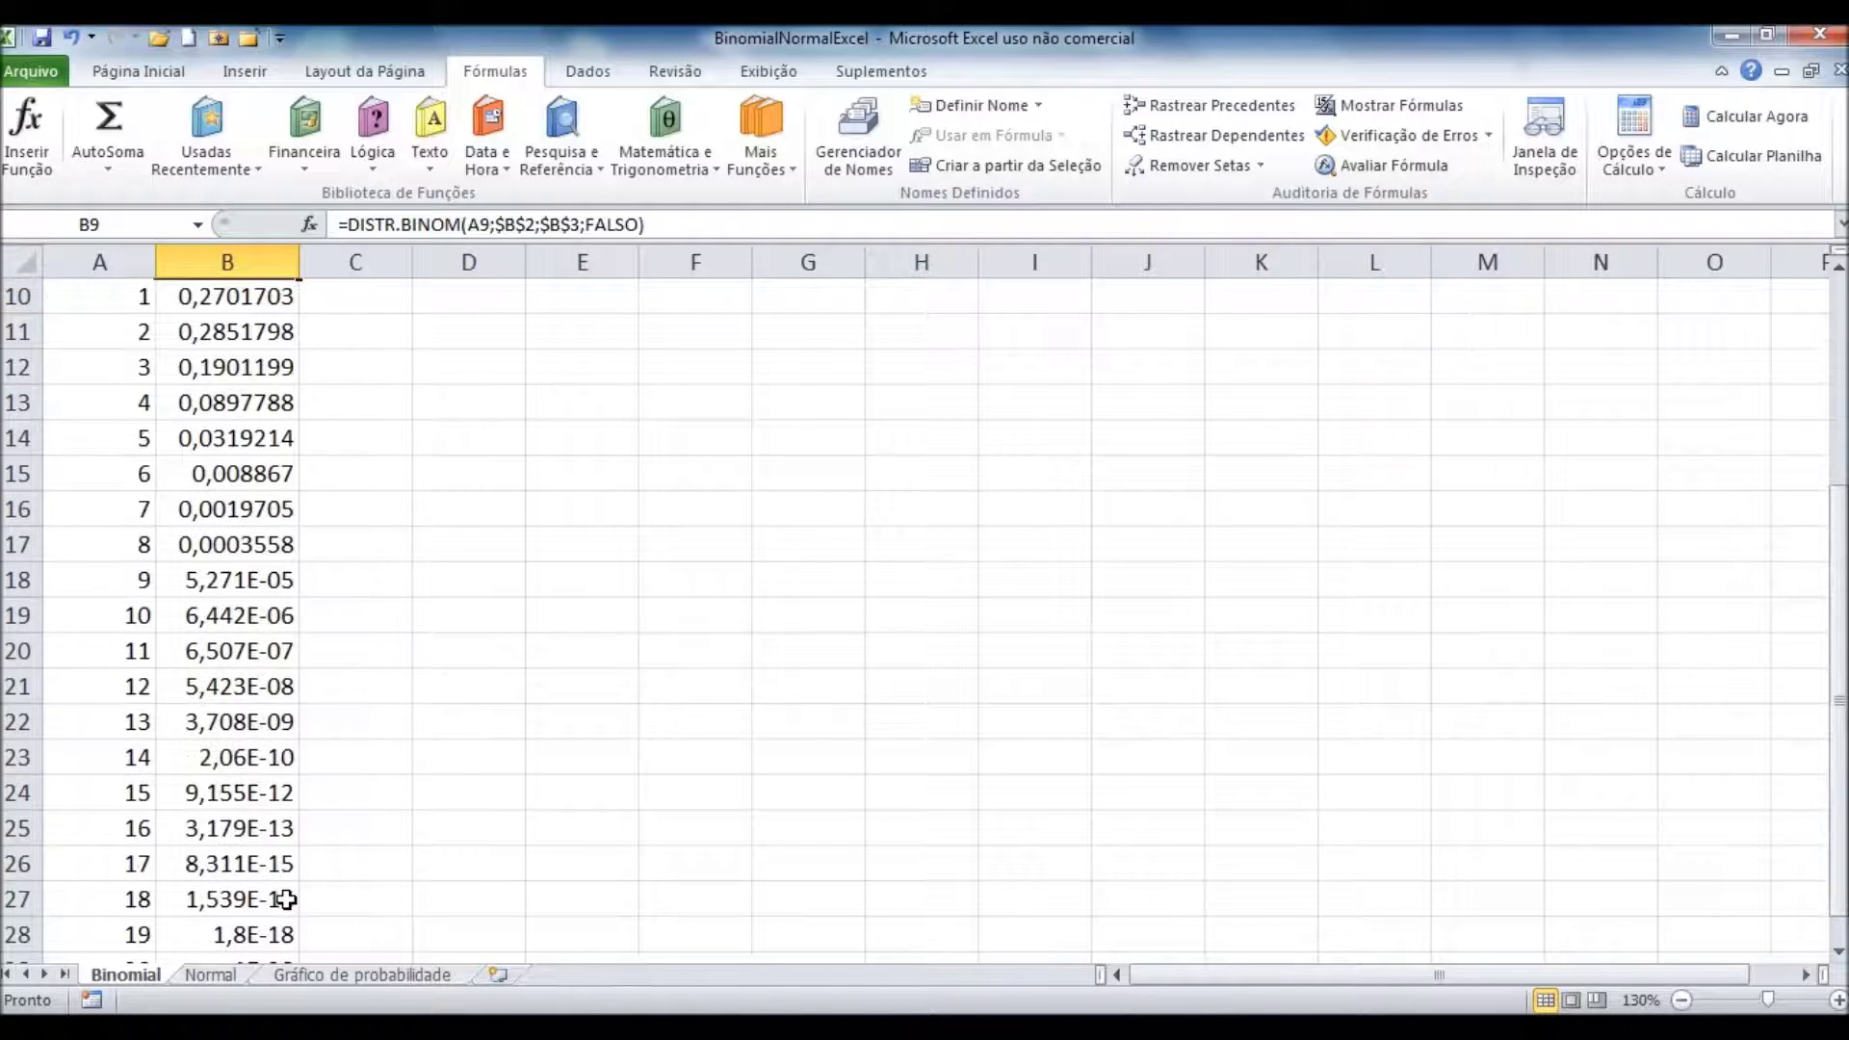
left_click(120, 875)
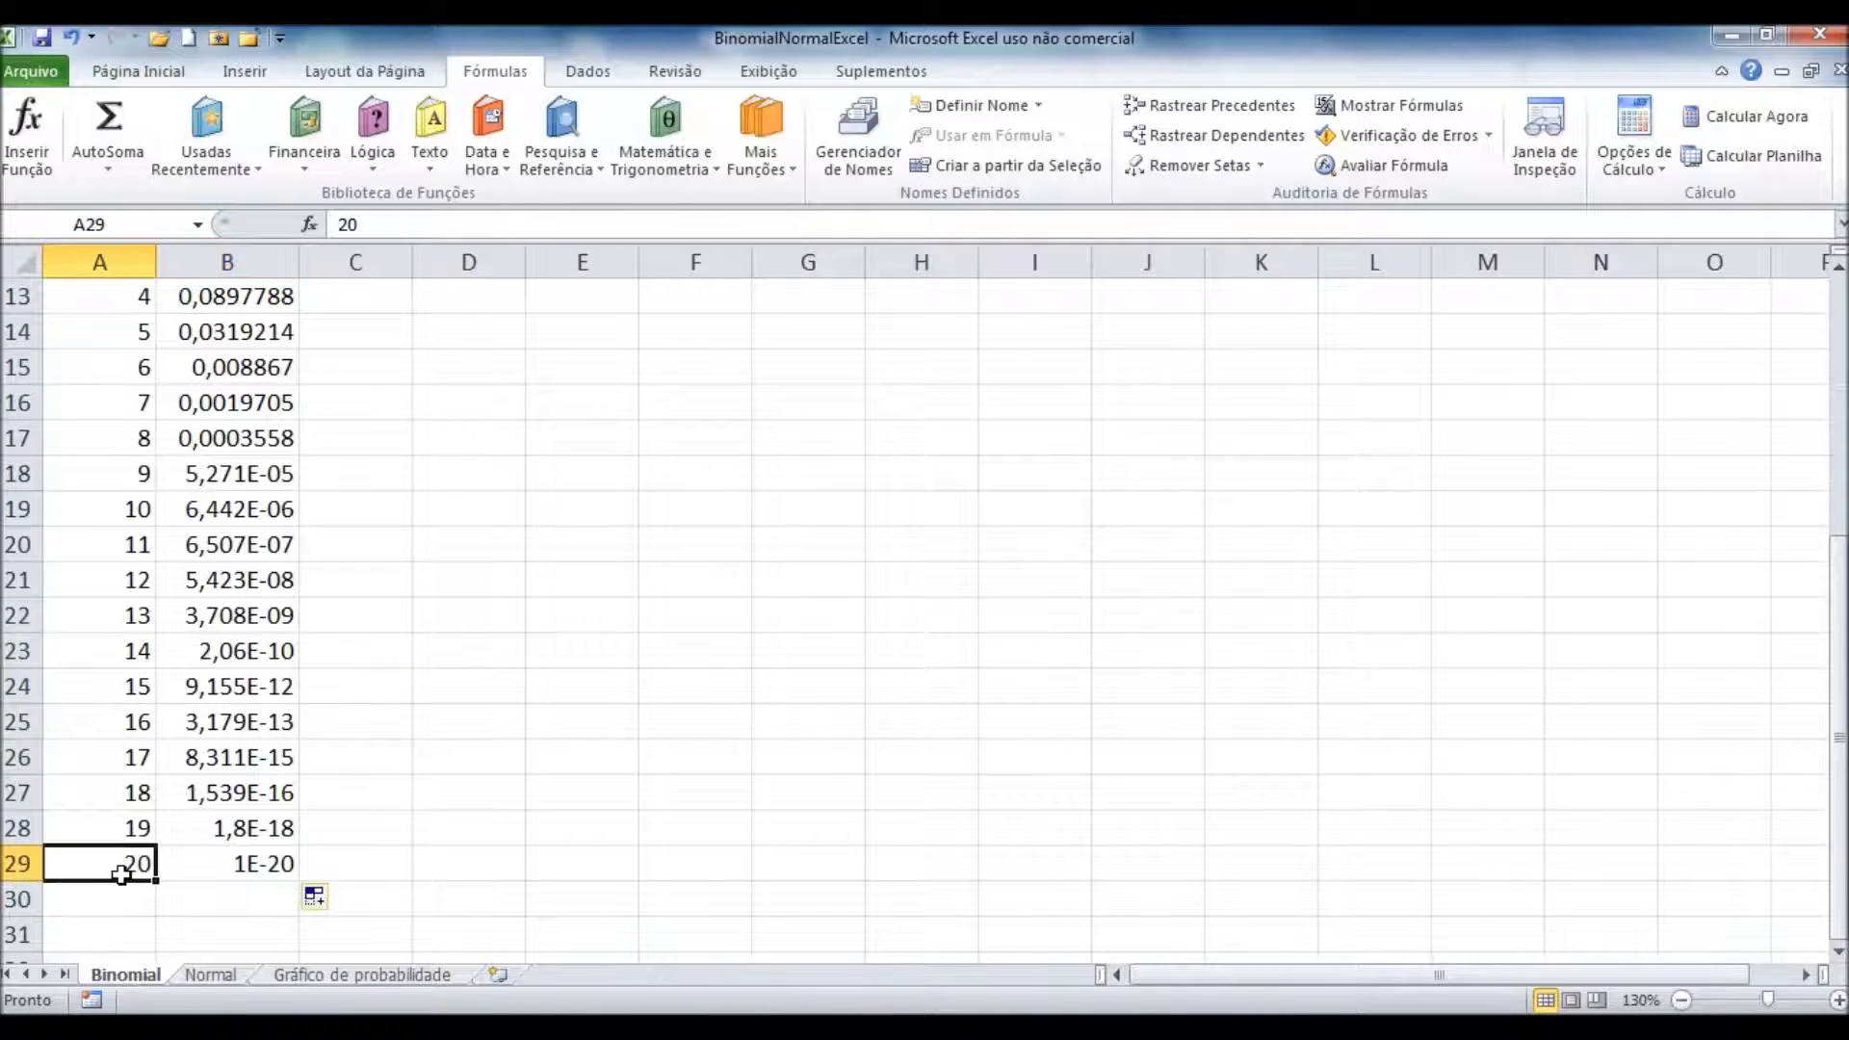
left_click(20, 867)
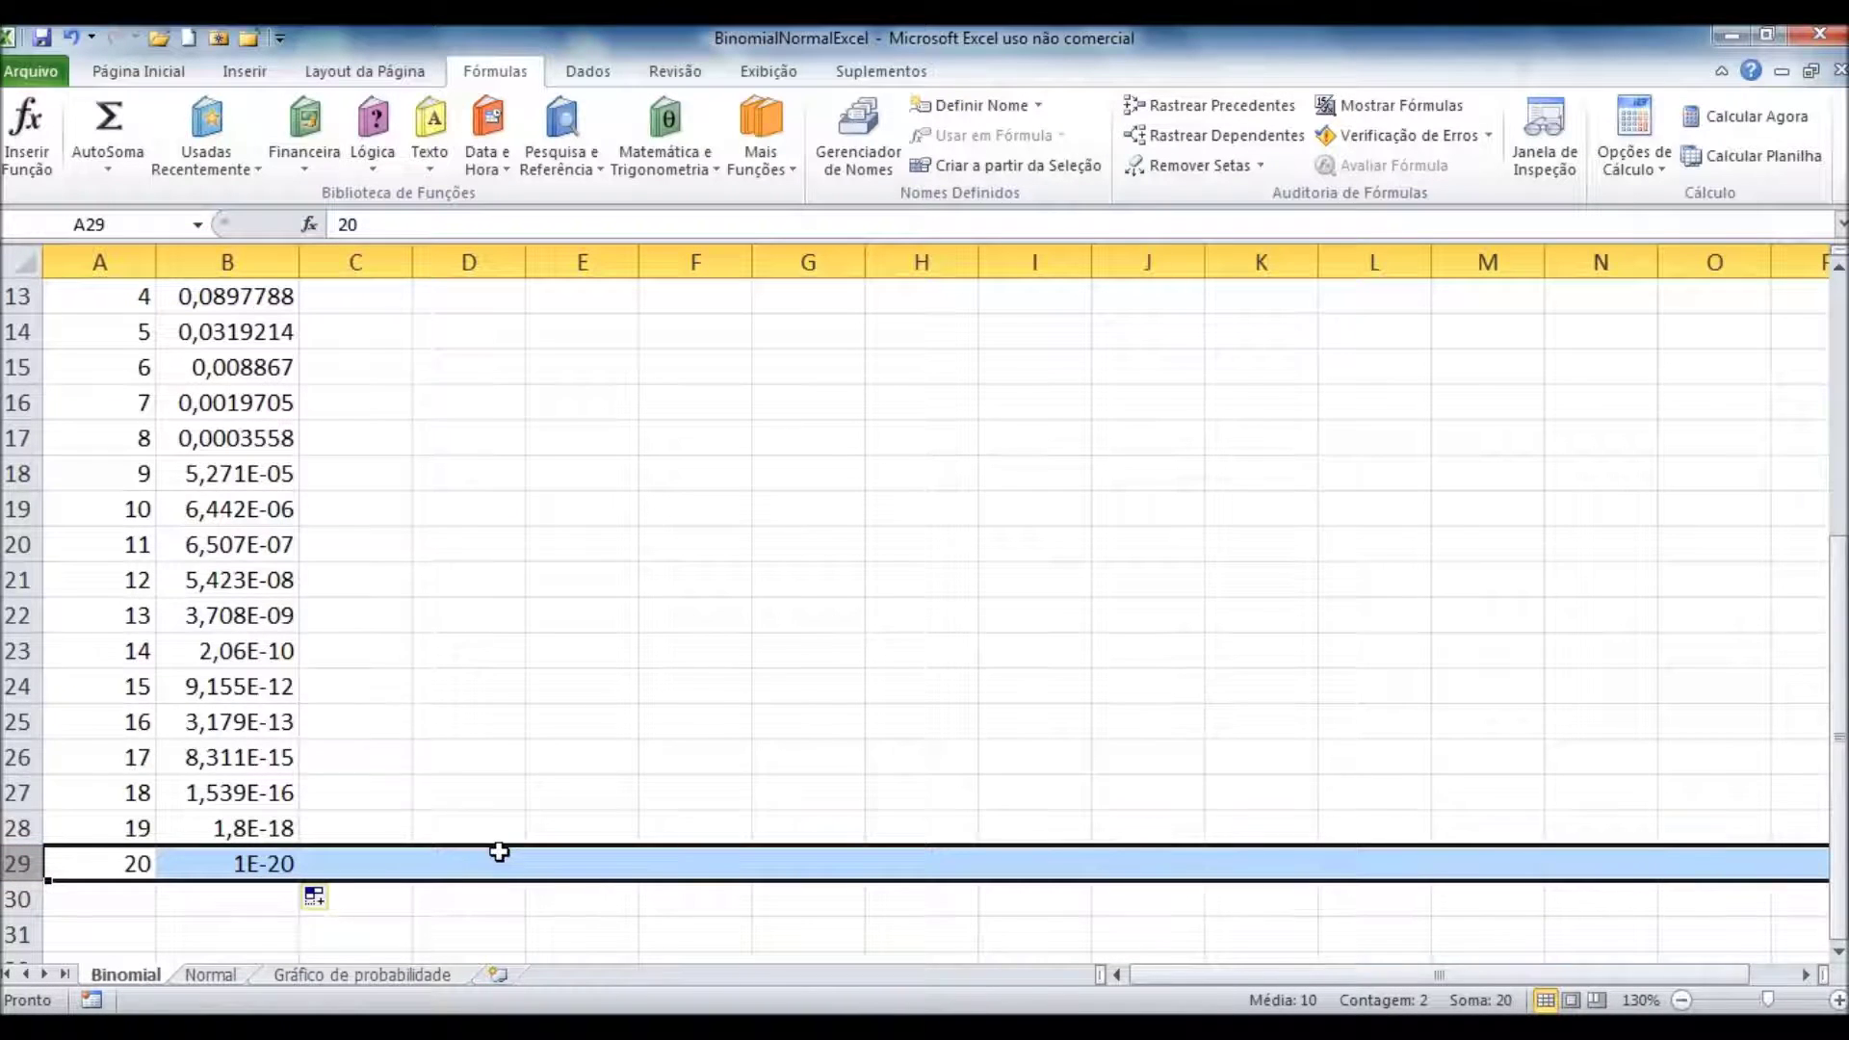
scroll(499, 851, "up", 4)
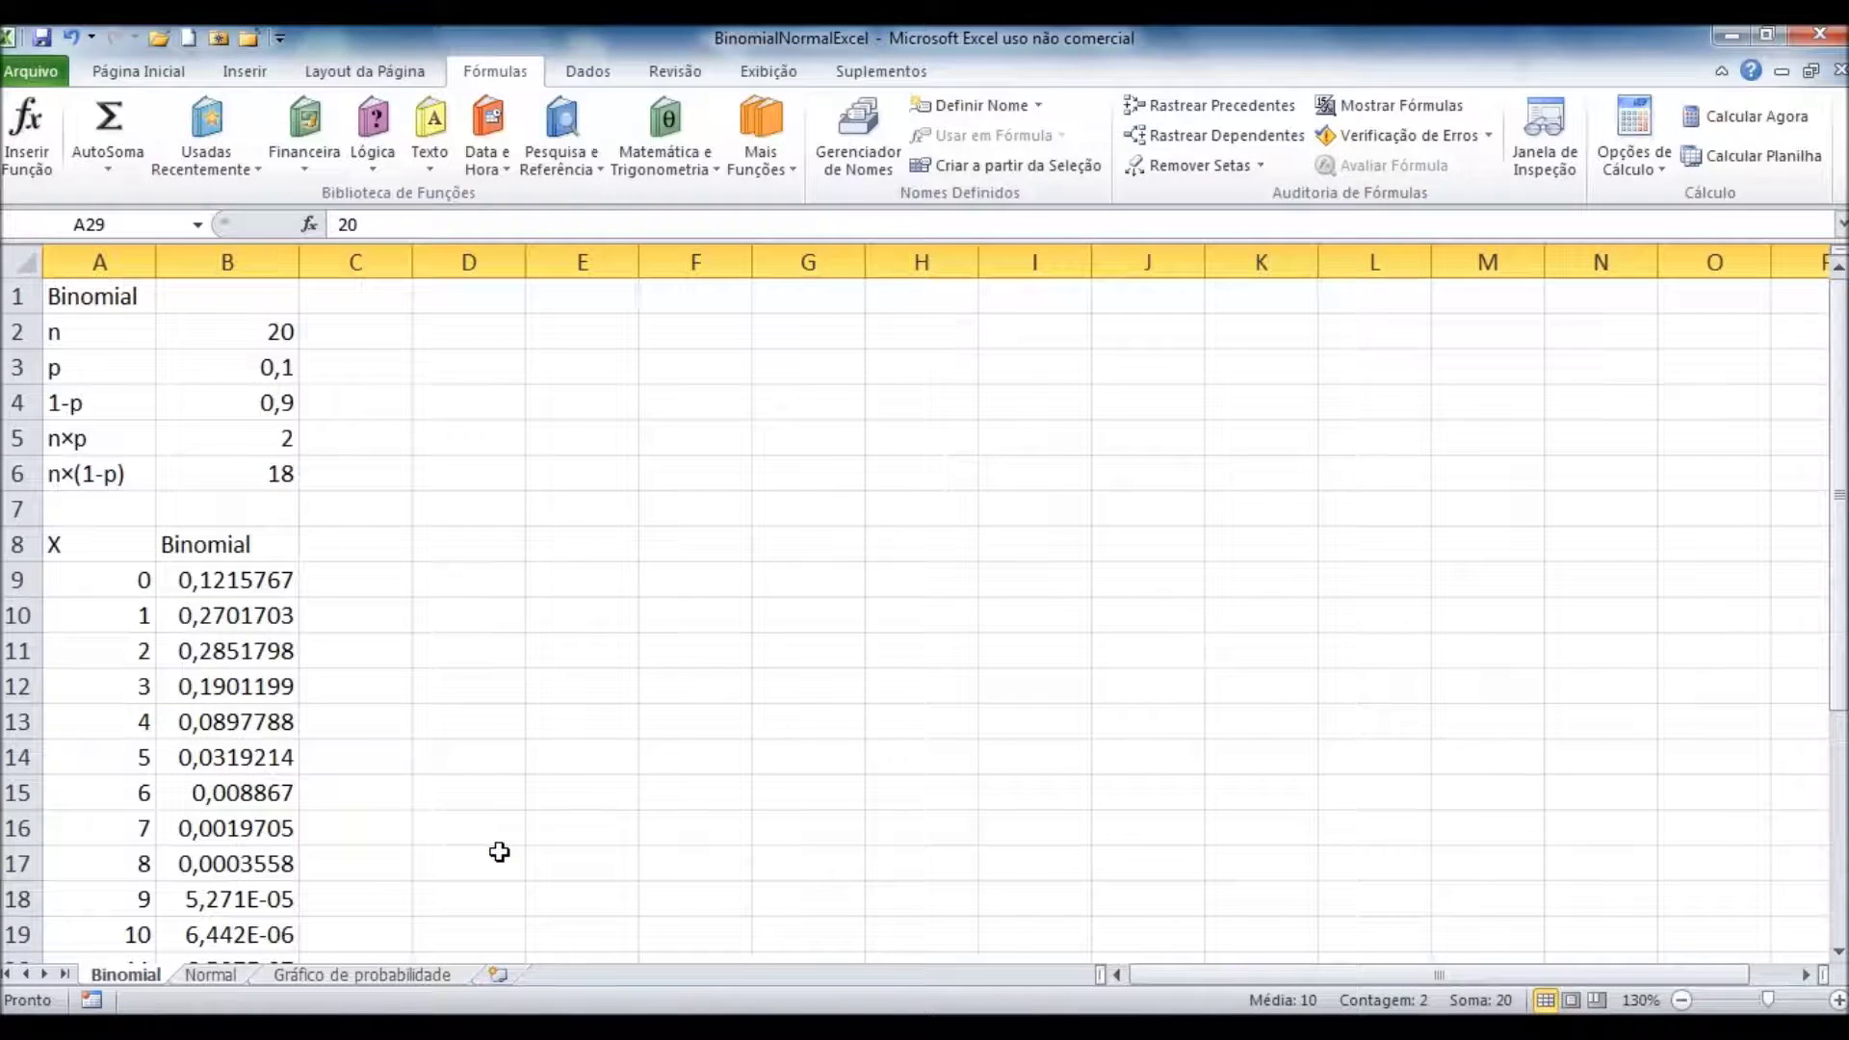
Step: Insert a blank 2D clustered column chart, starting from the empty cell D1
left_click(471, 298)
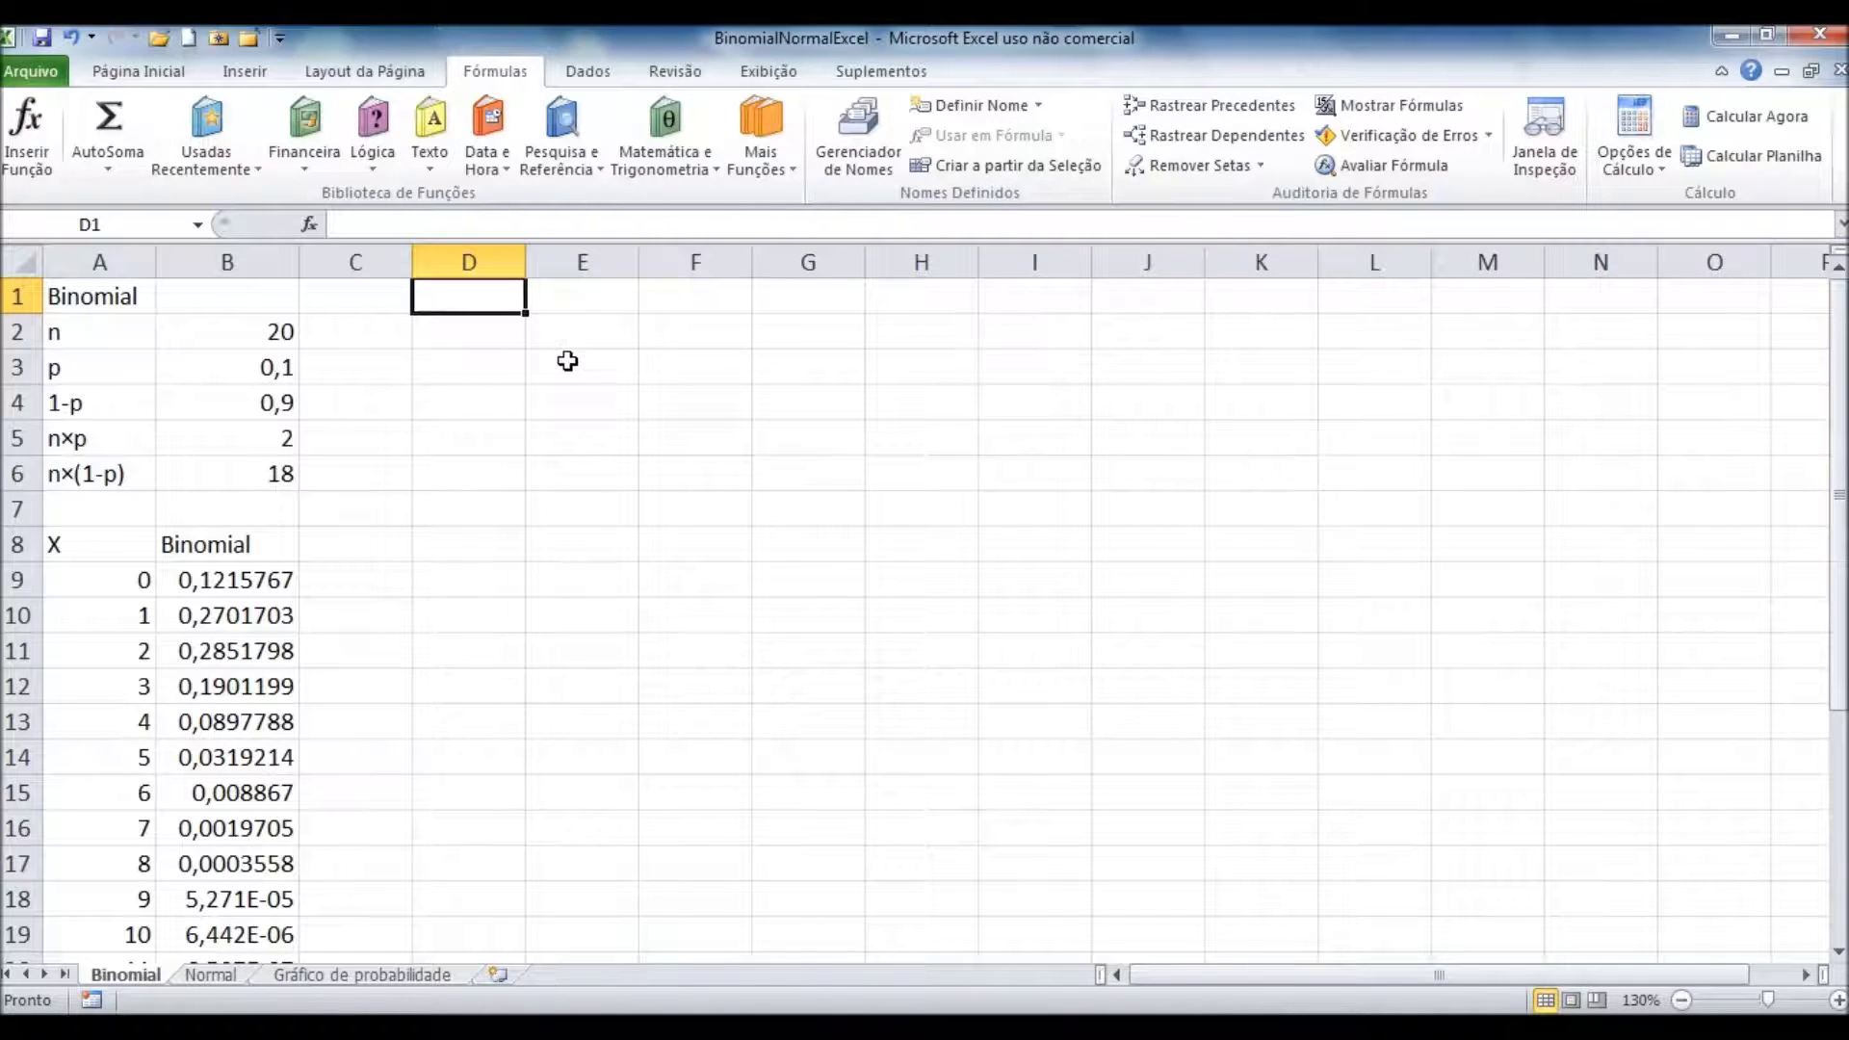
left_click(254, 72)
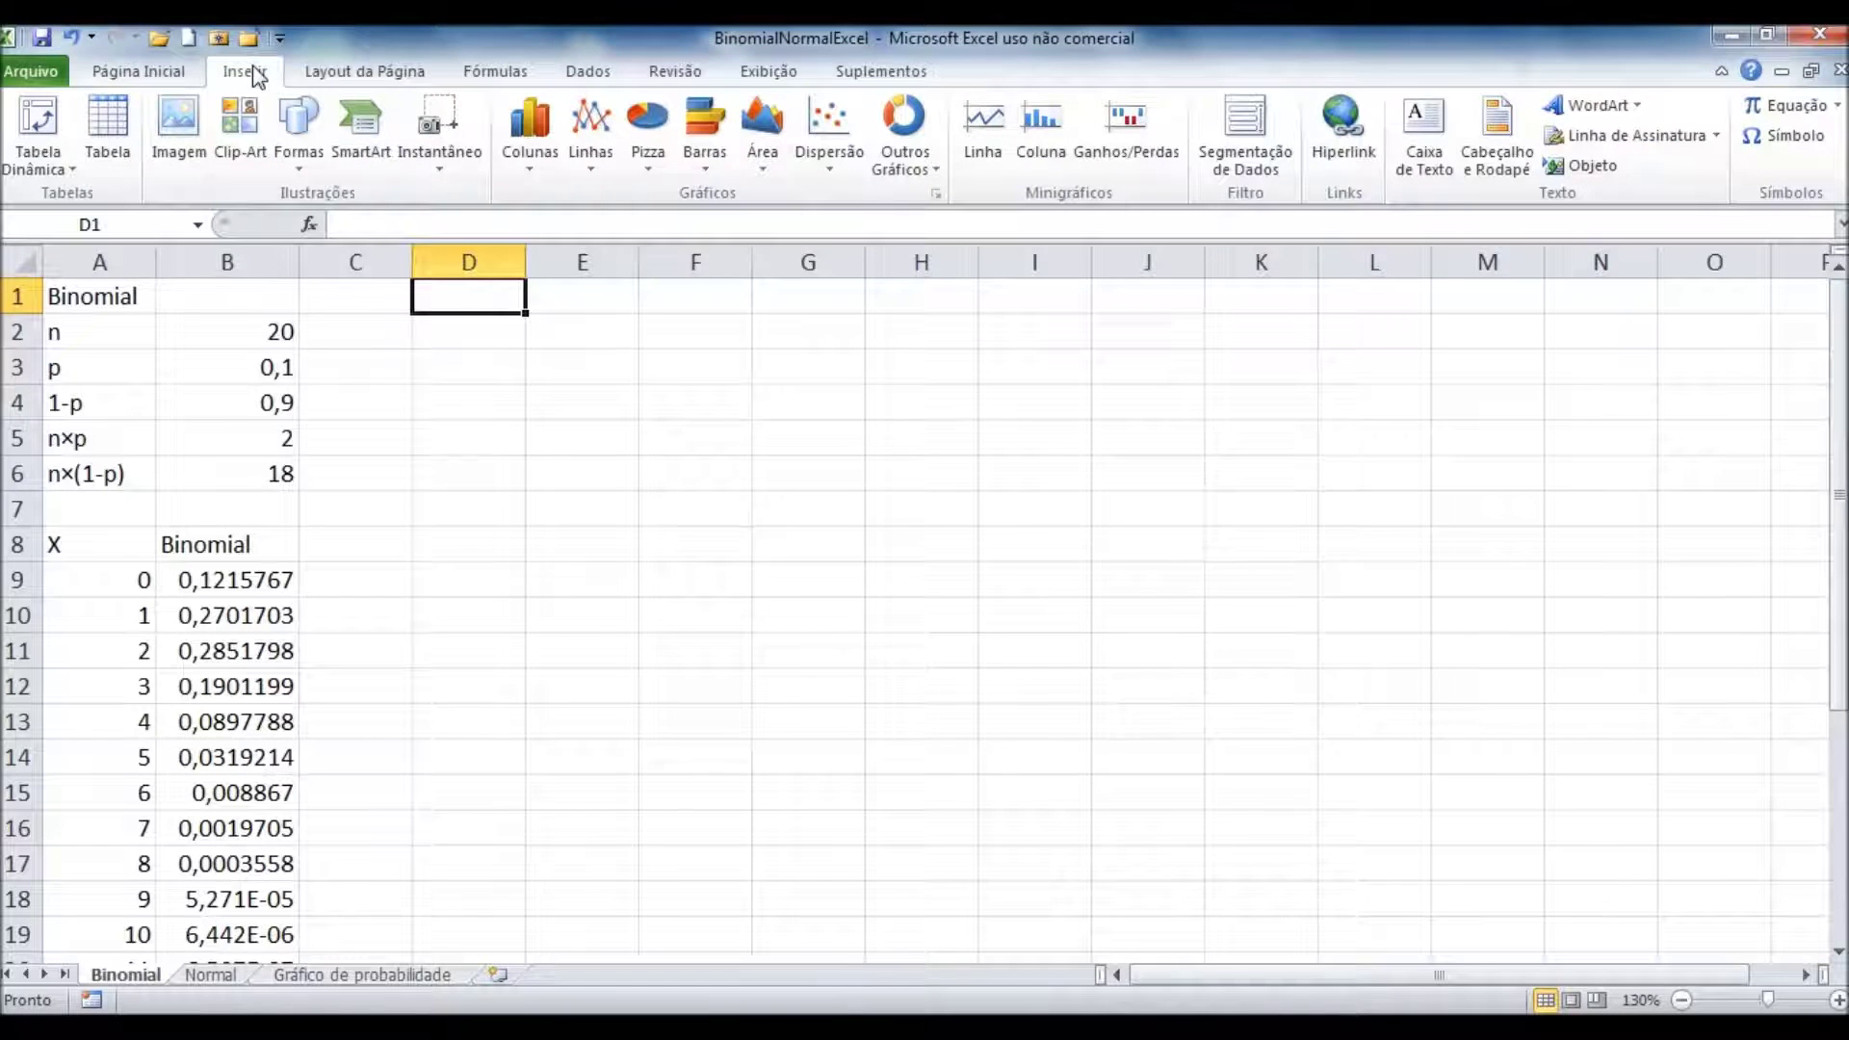
left_click(535, 171)
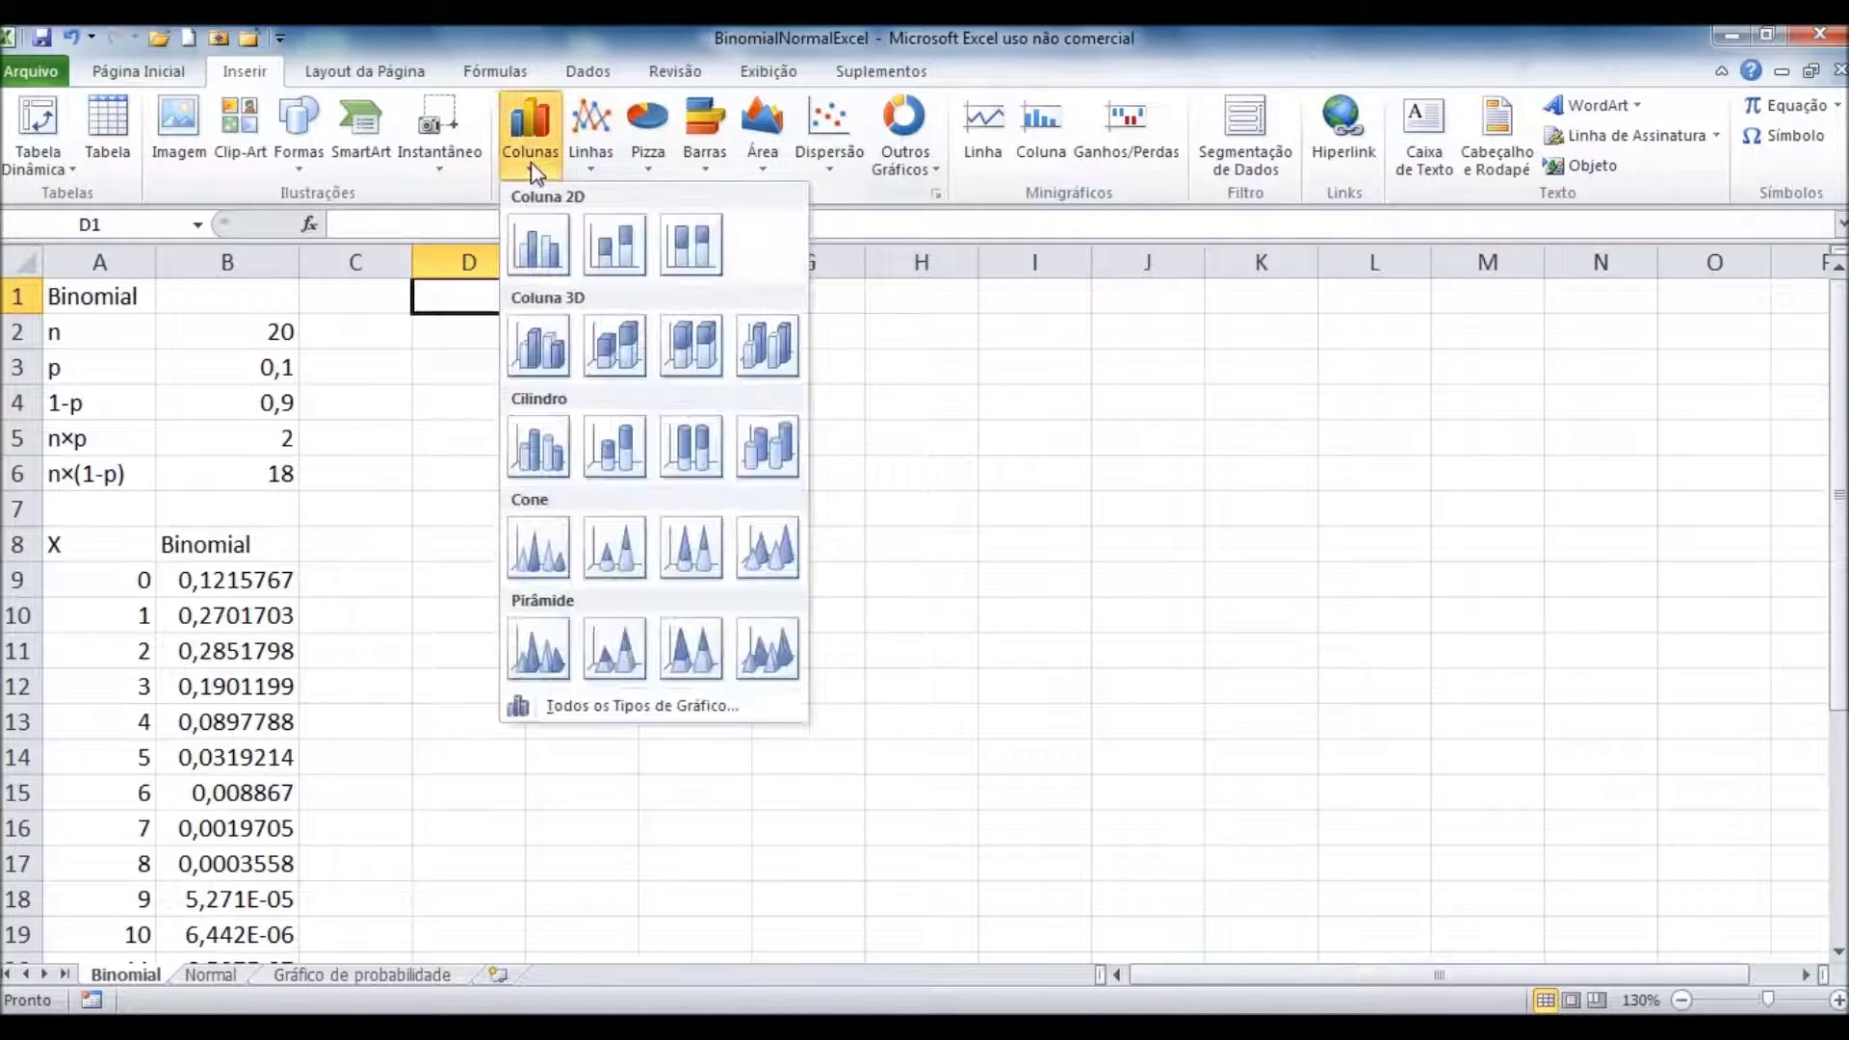
left_click(535, 252)
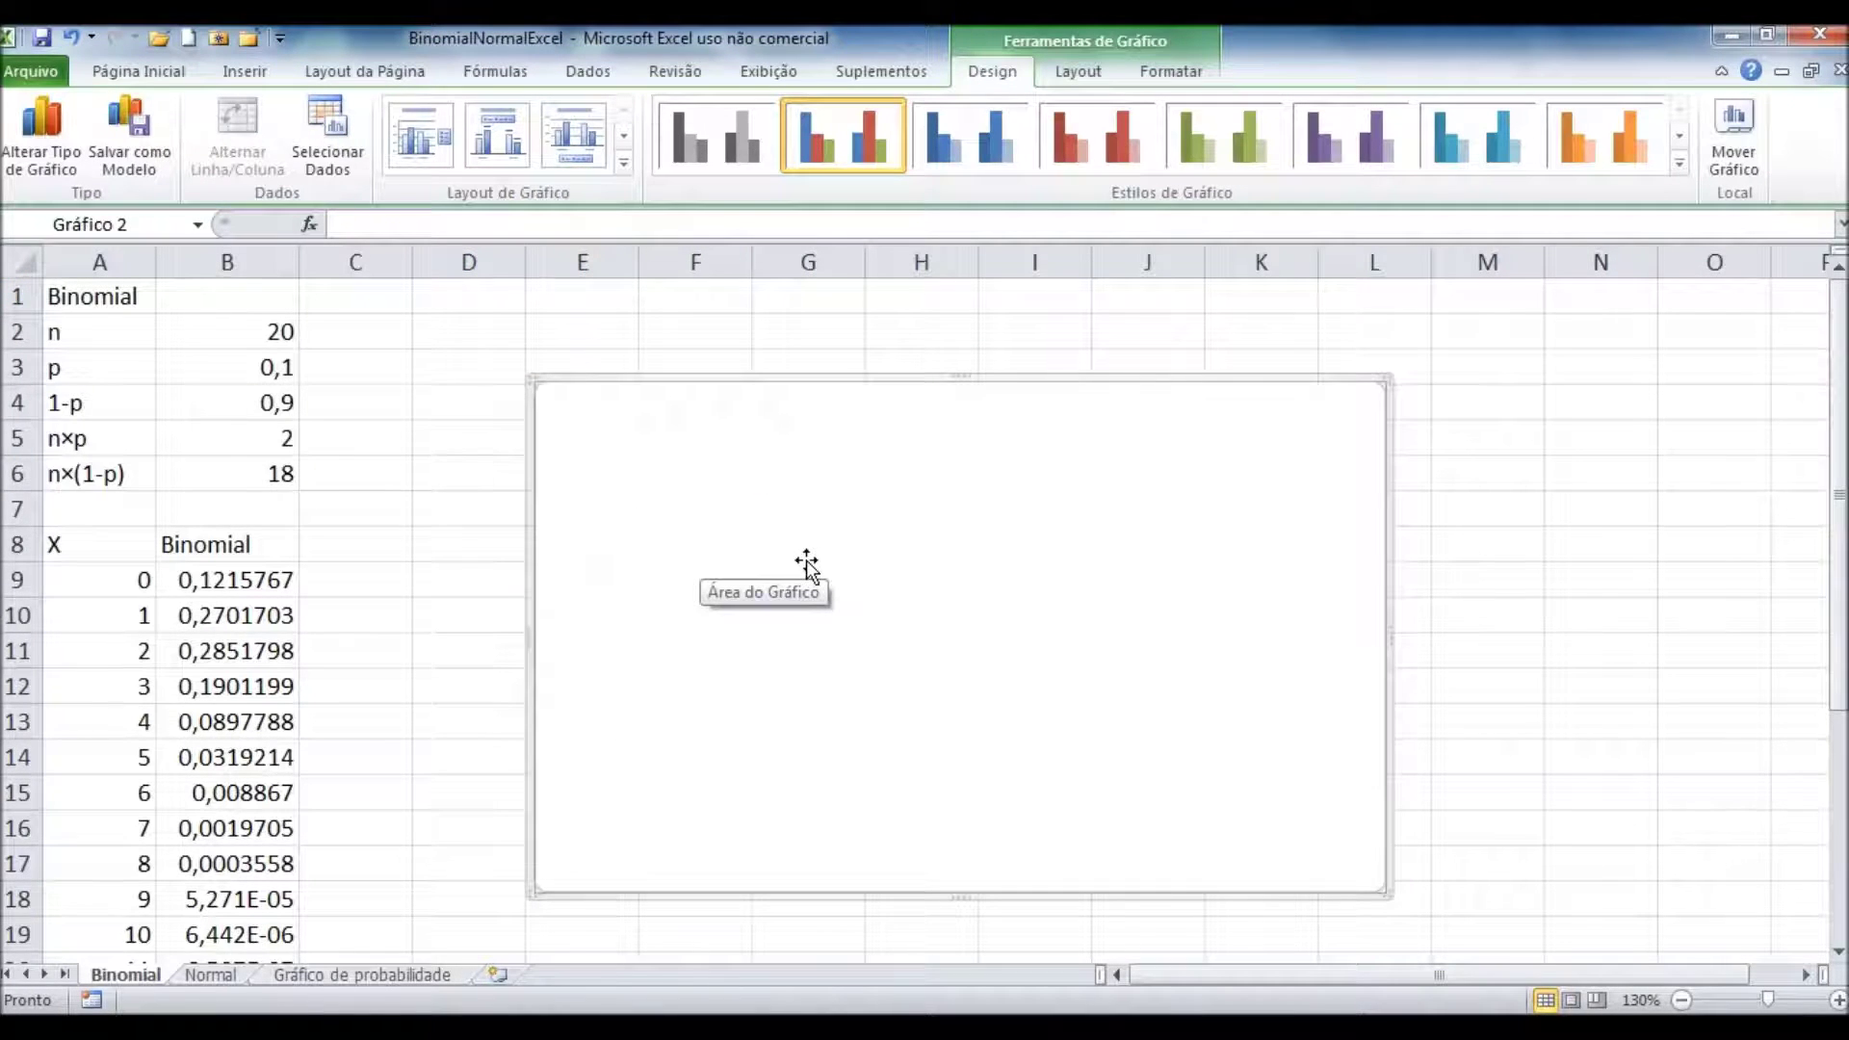
Step: Move the blank chart beside column B at row 1 and enlarge it to cover columns C to K down to row 19
left_click_drag(863, 553, 631, 458)
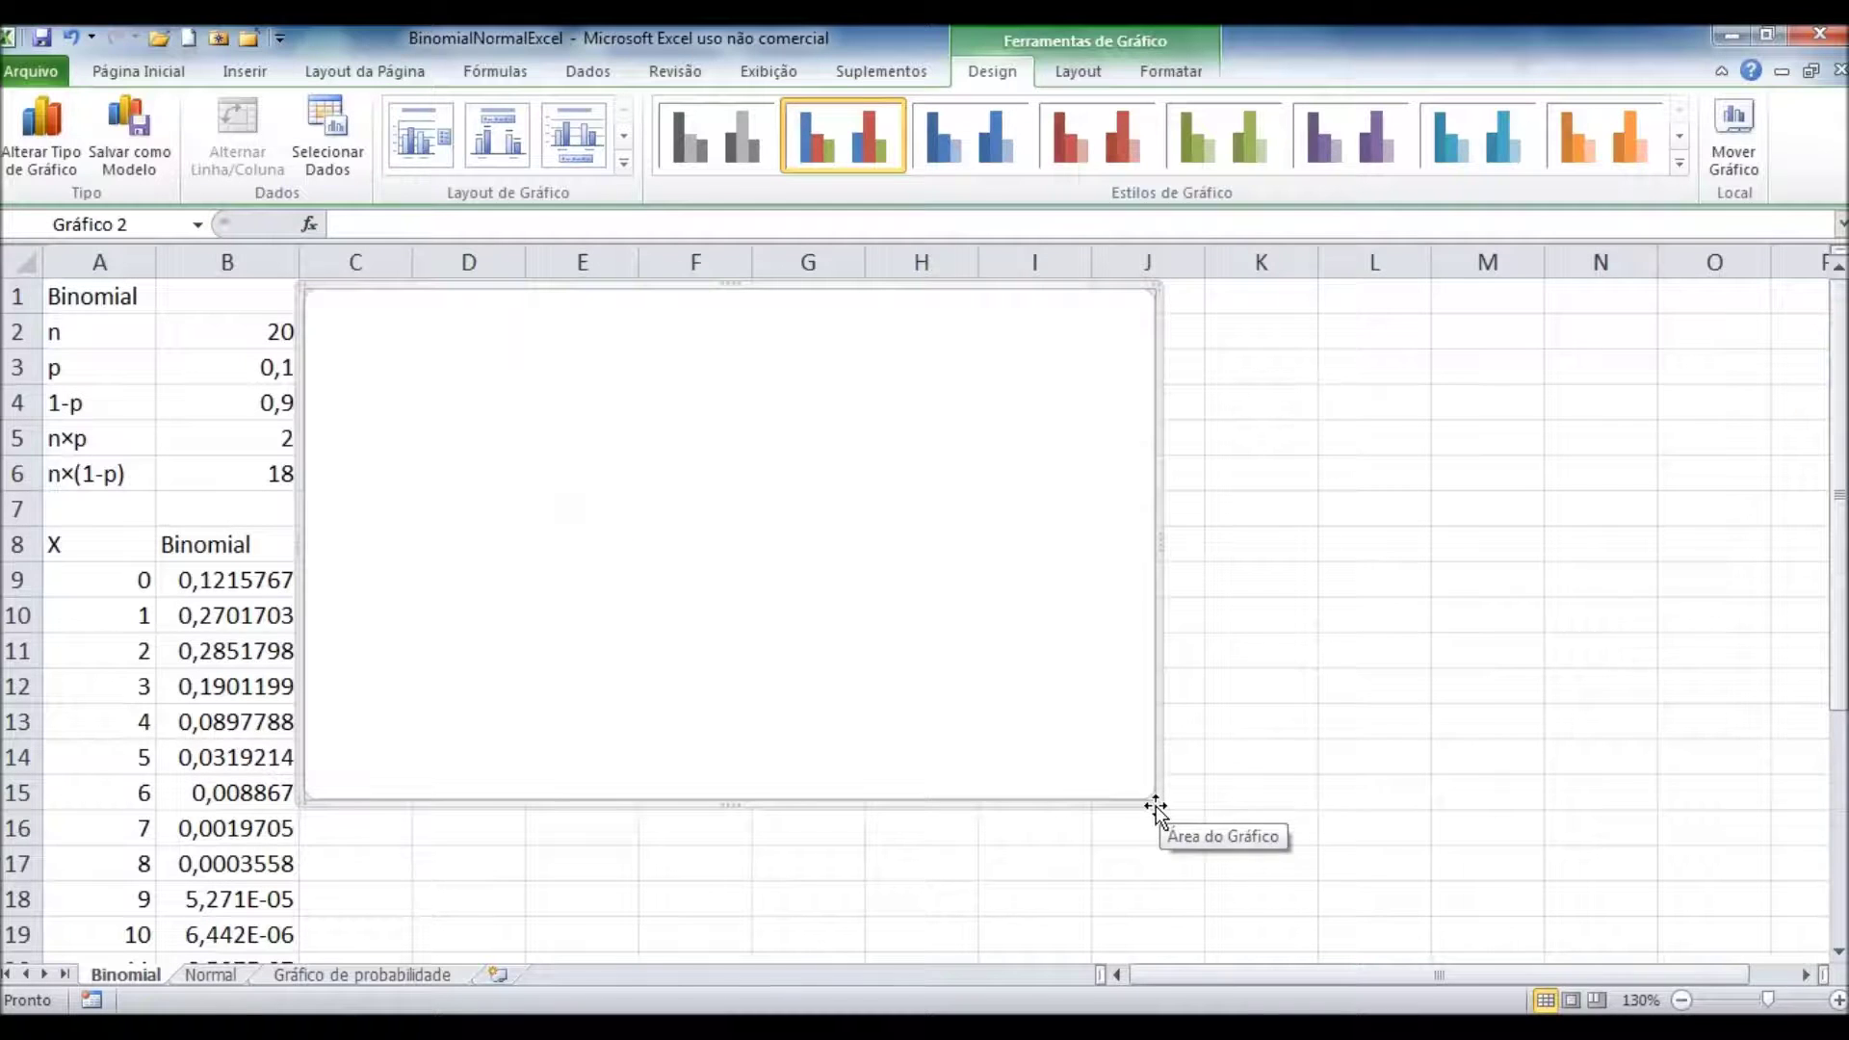
left_click_drag(1155, 805, 1354, 949)
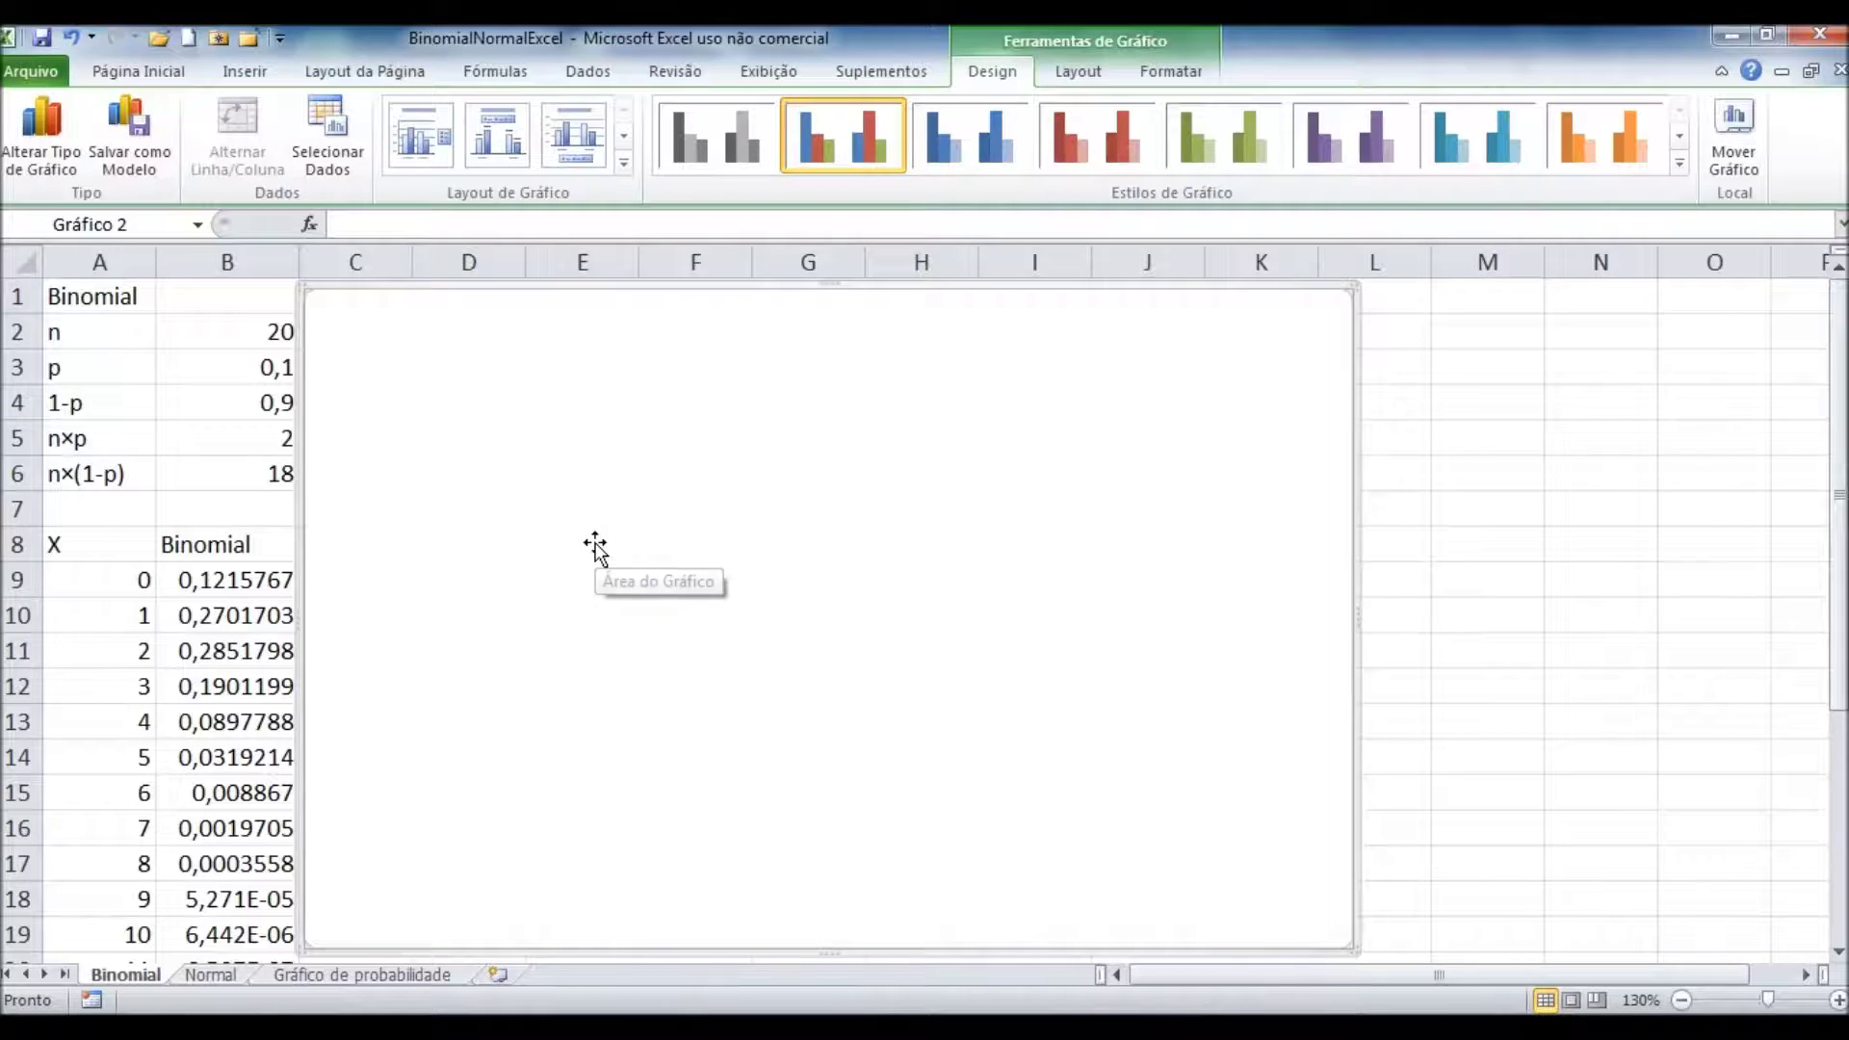
left_click(1582, 525)
Step: Add a data series to the chart with the binomial probabilities in B9:B29 as its values
left_click(734, 493)
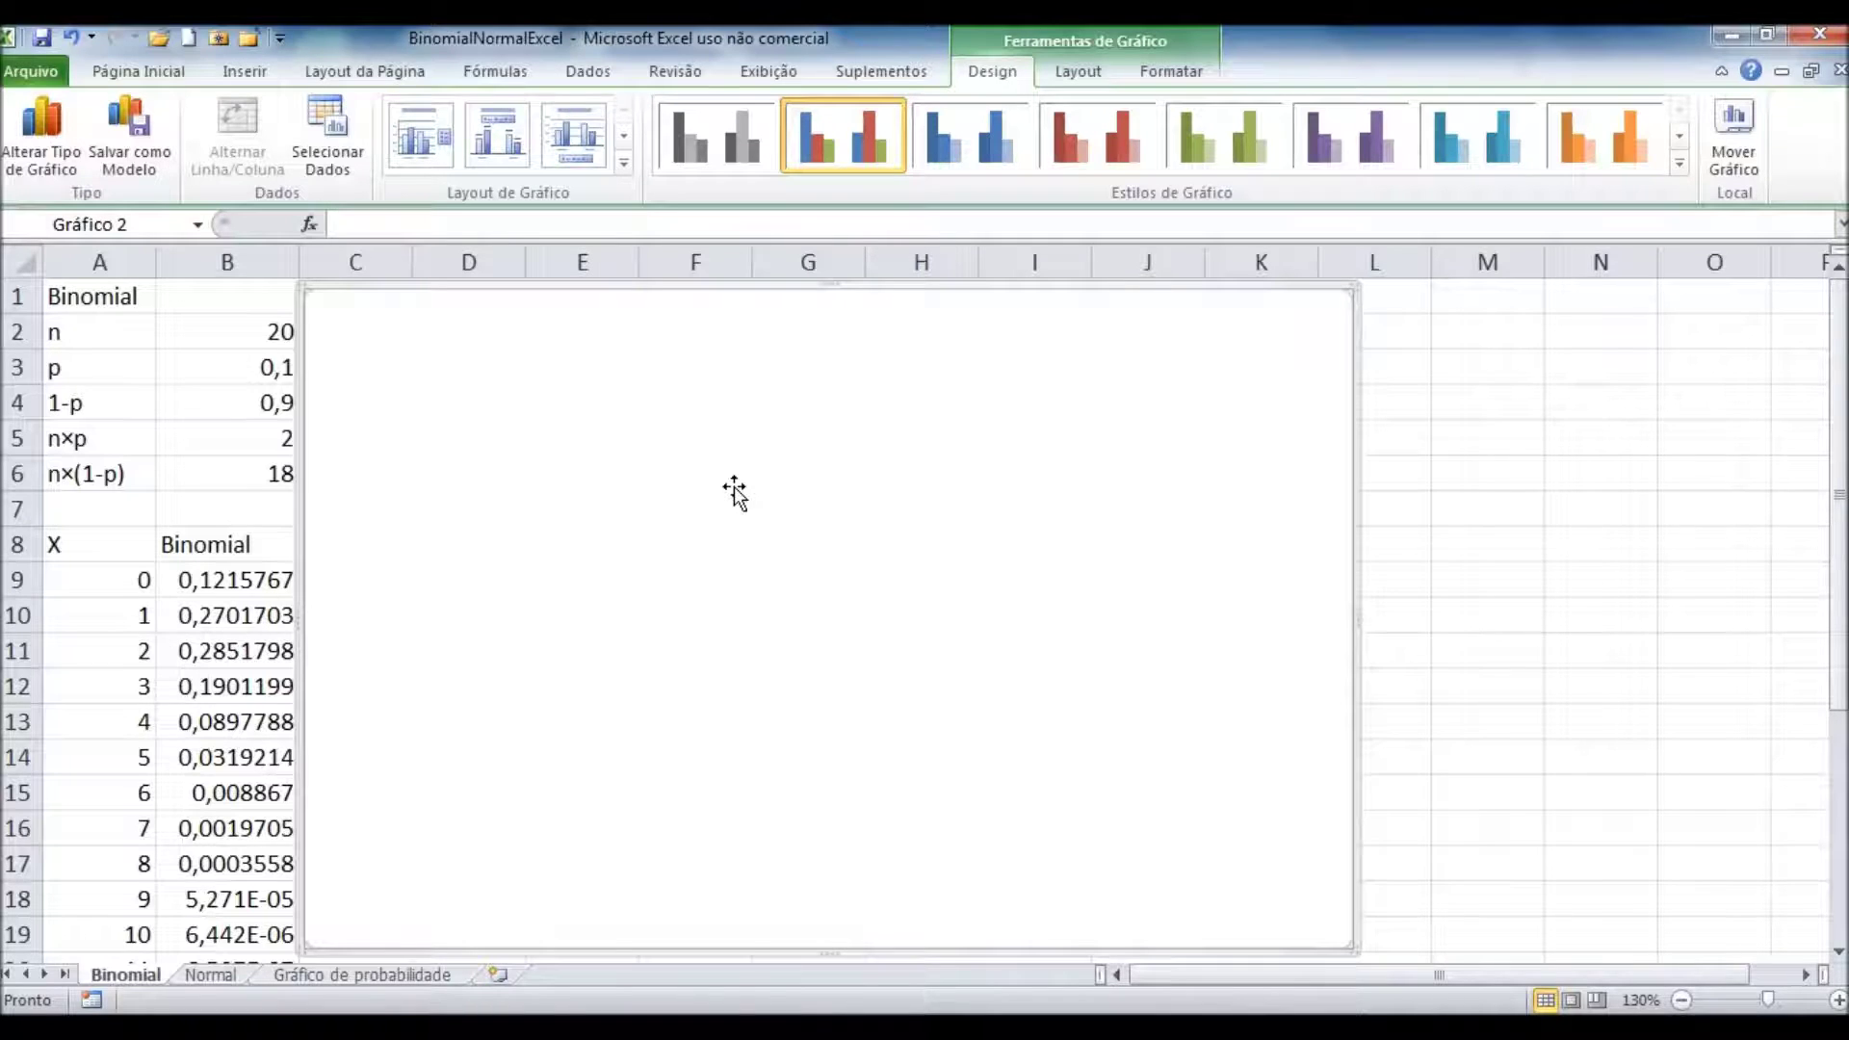
right_click(736, 494)
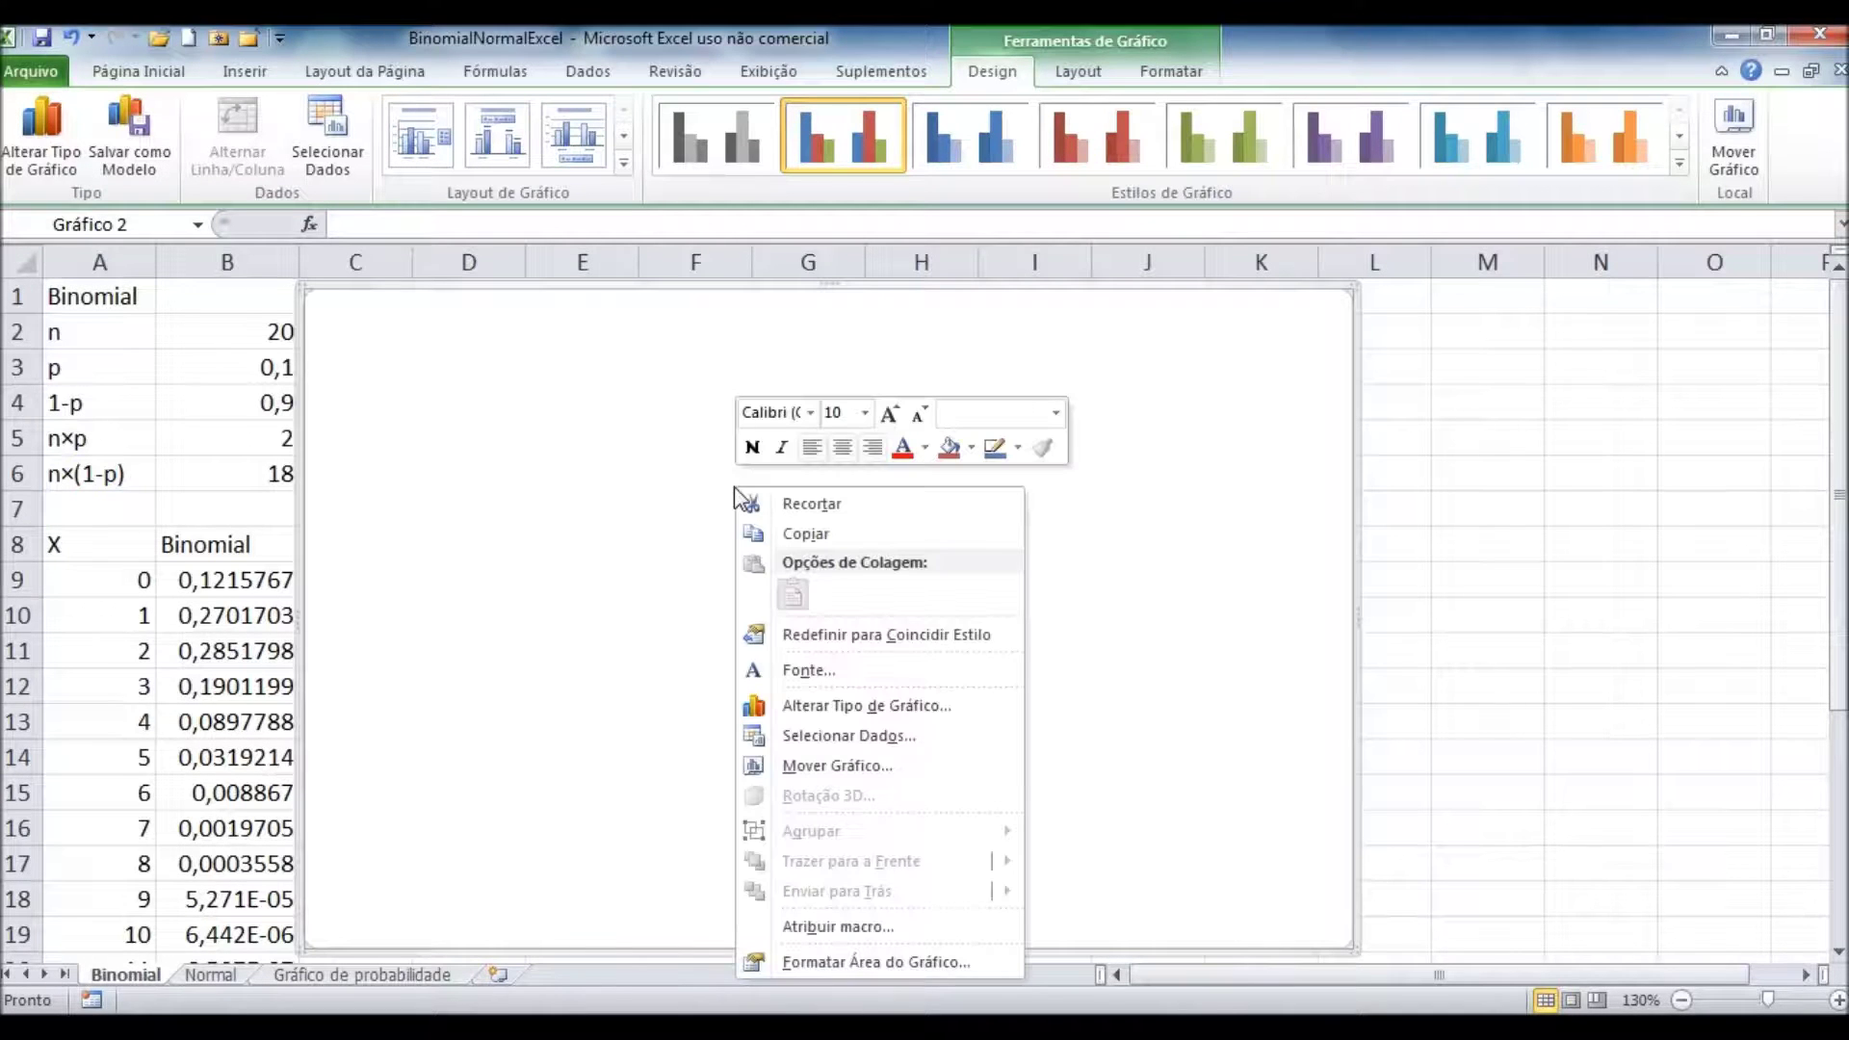
left_click(882, 740)
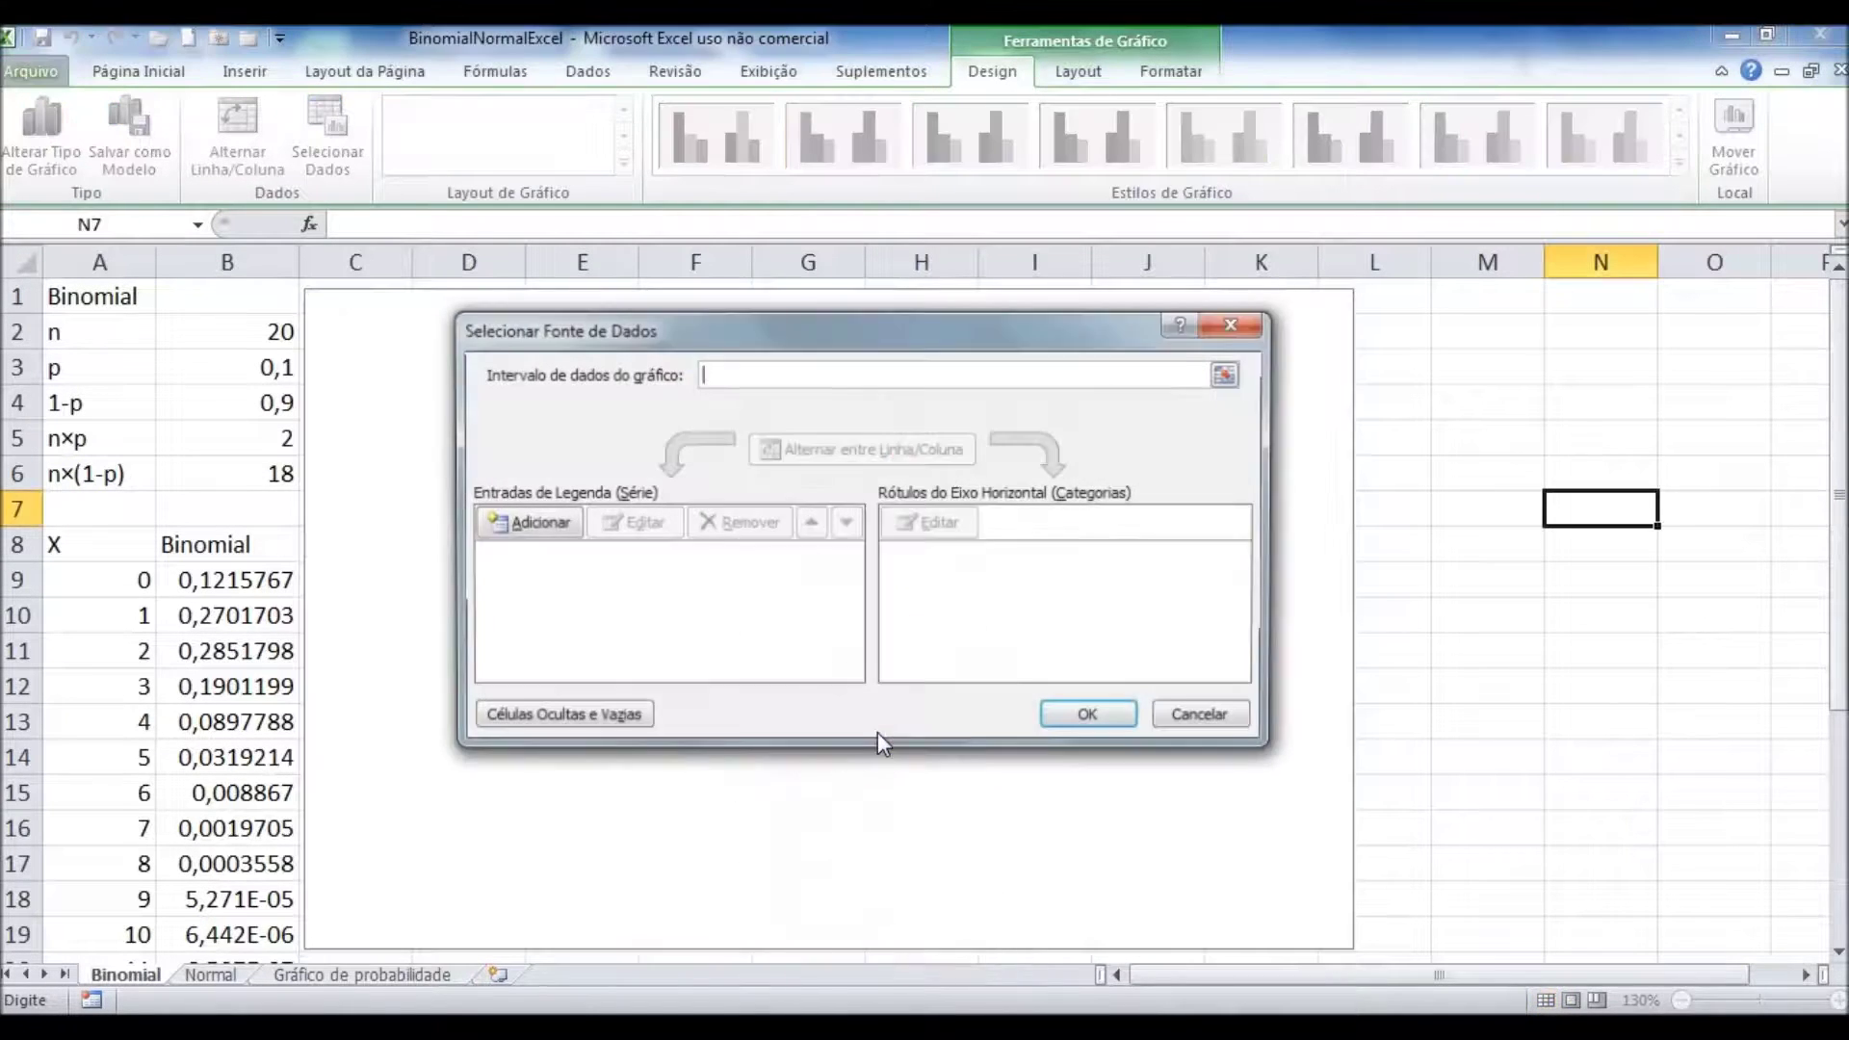
left_click(508, 518)
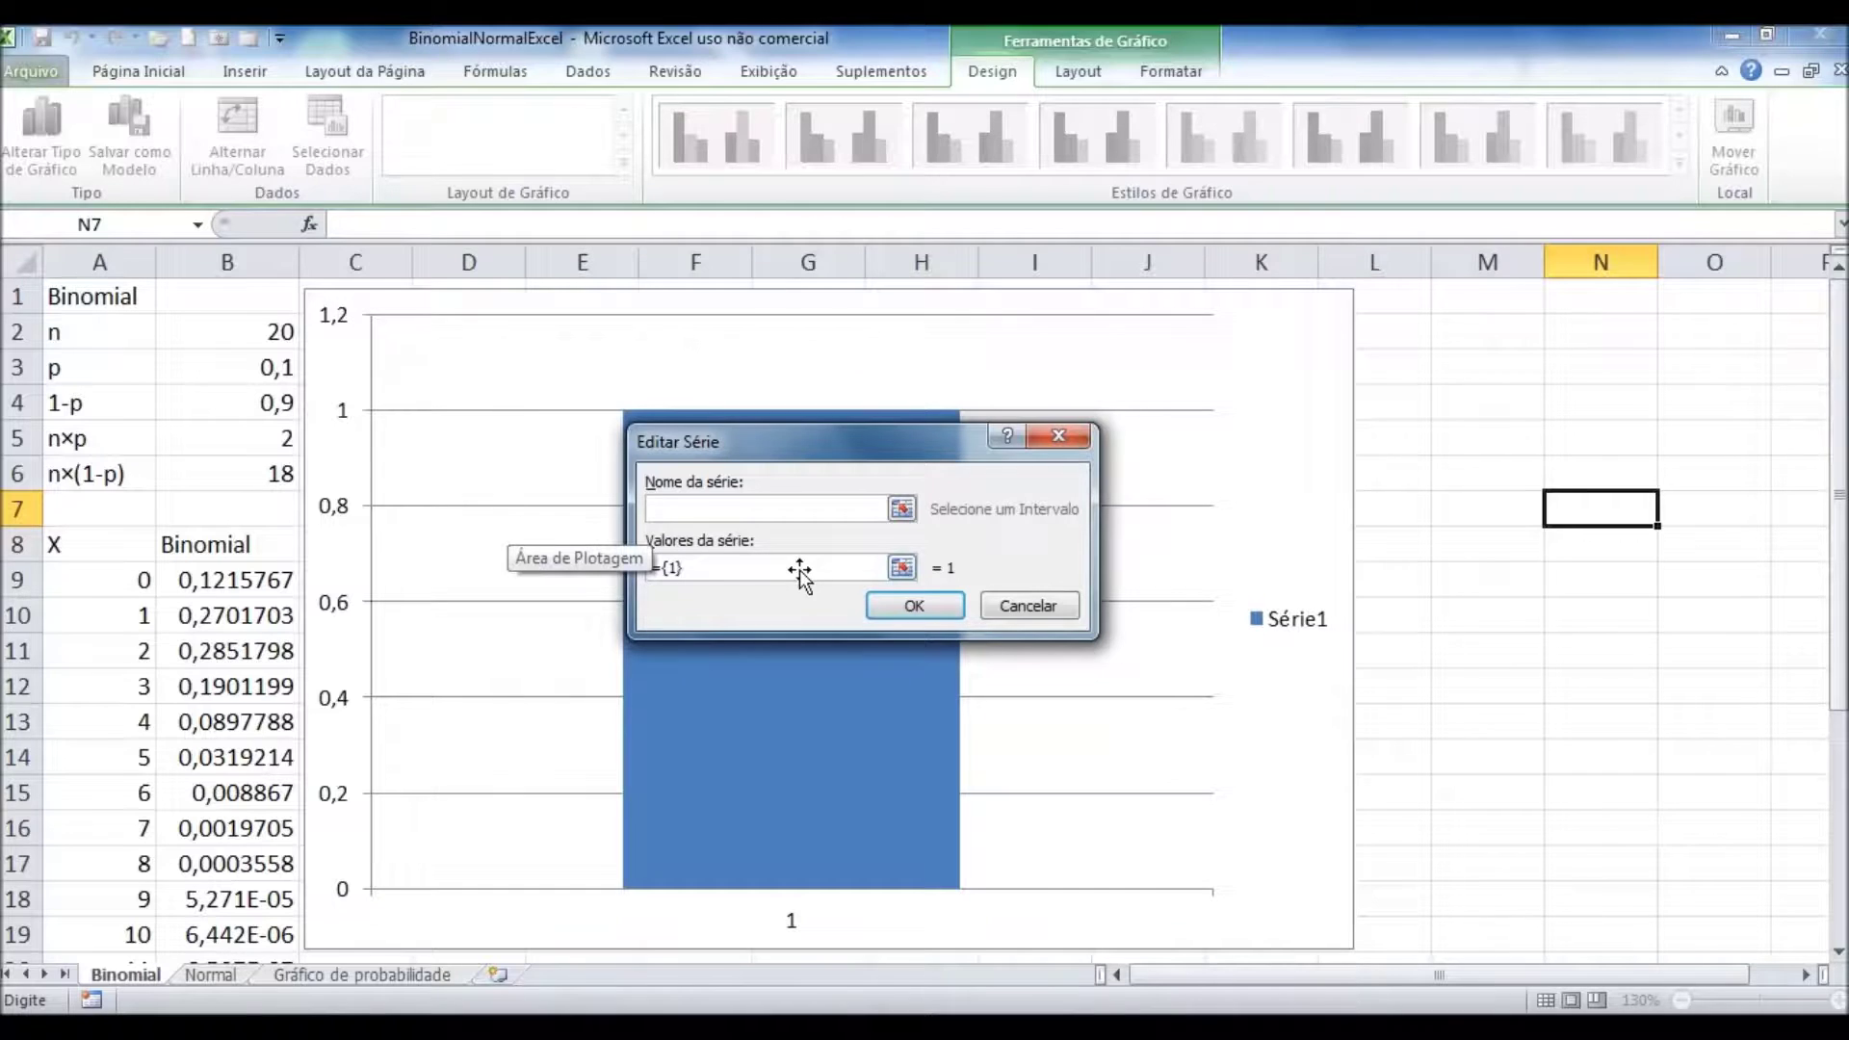
left_click(903, 568)
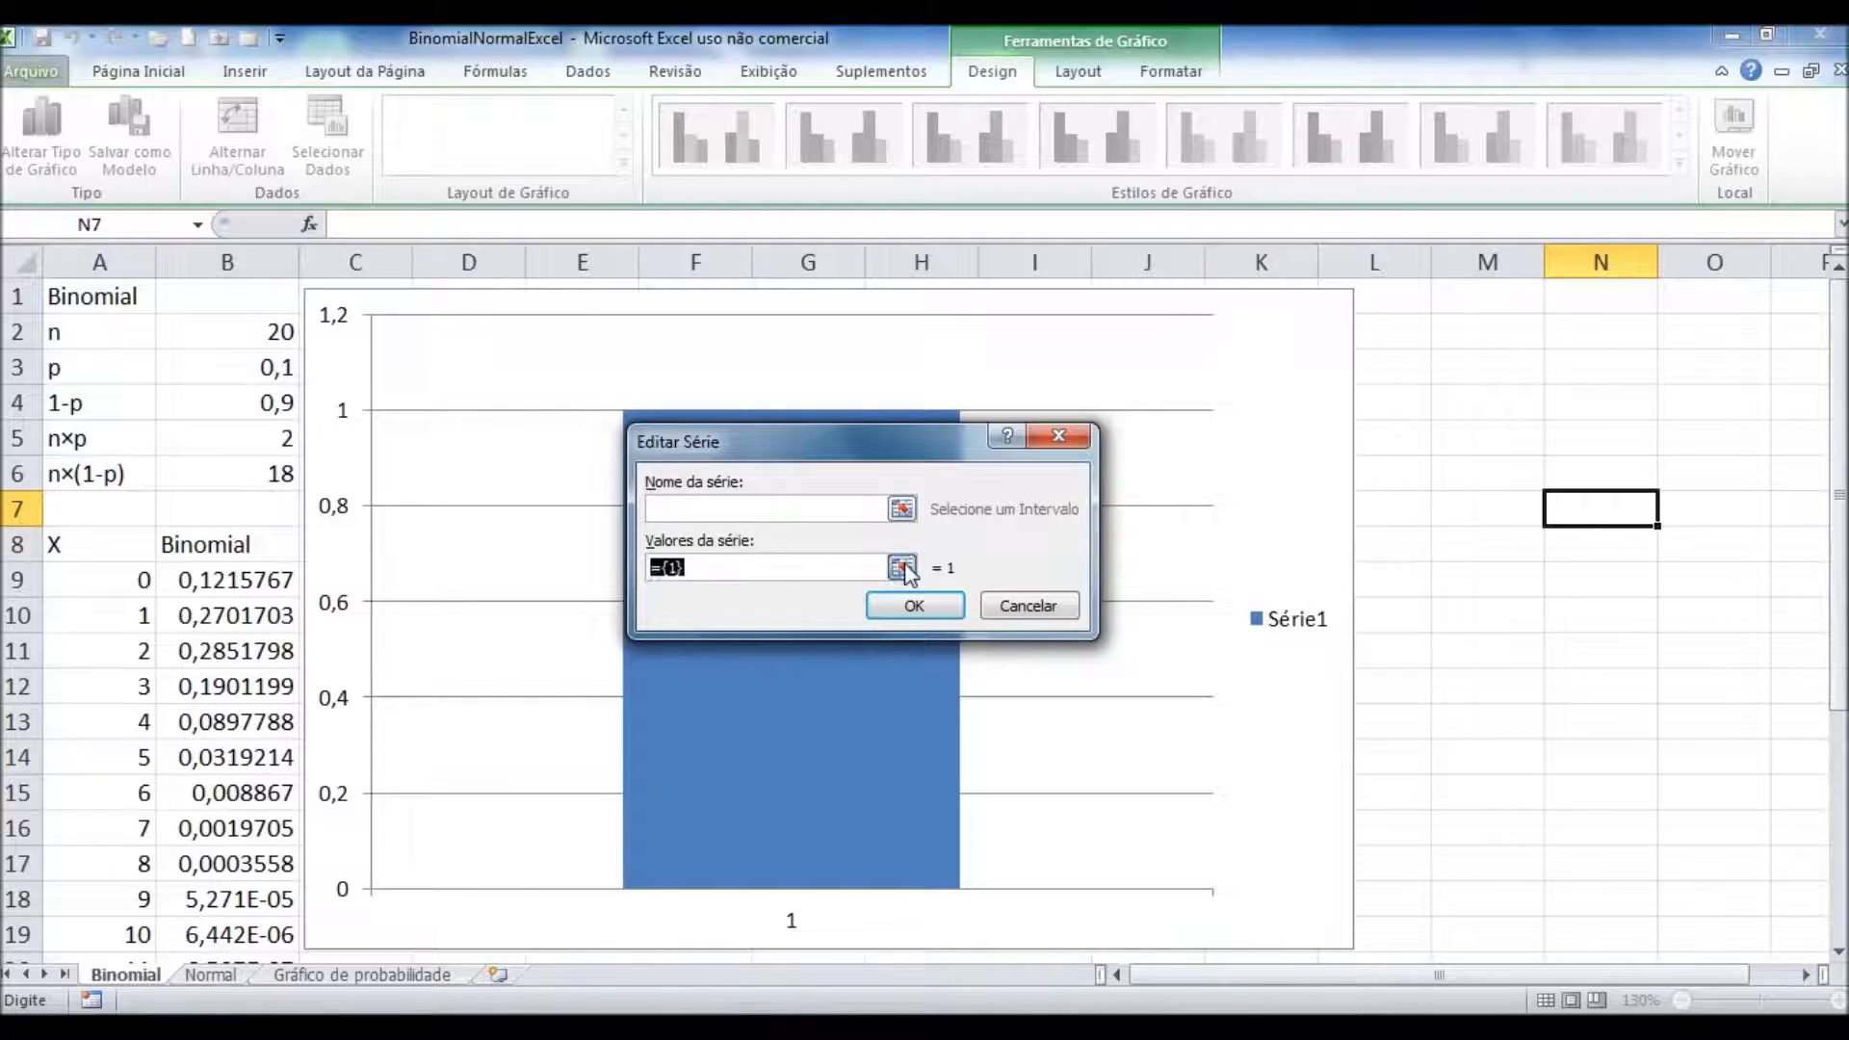
left_click(260, 576)
left_click_drag(260, 576, 258, 888)
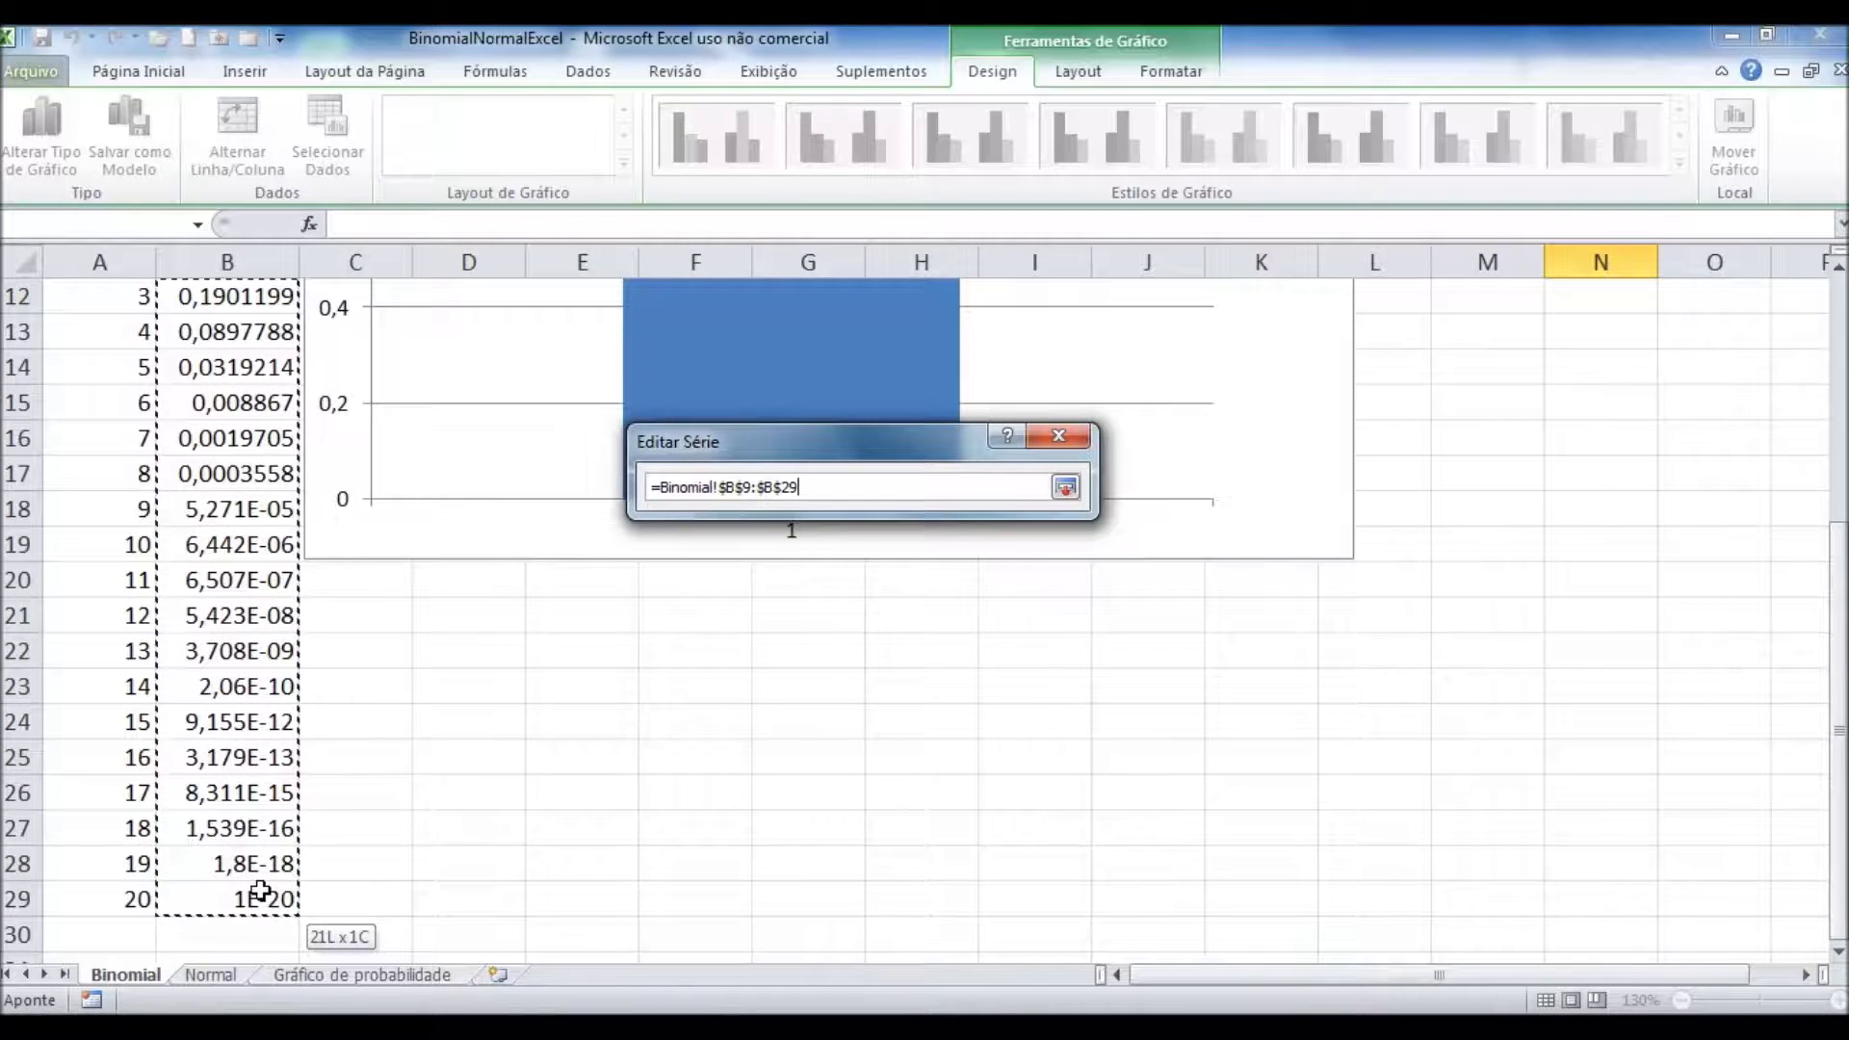
scroll(495, 694, "up", 4)
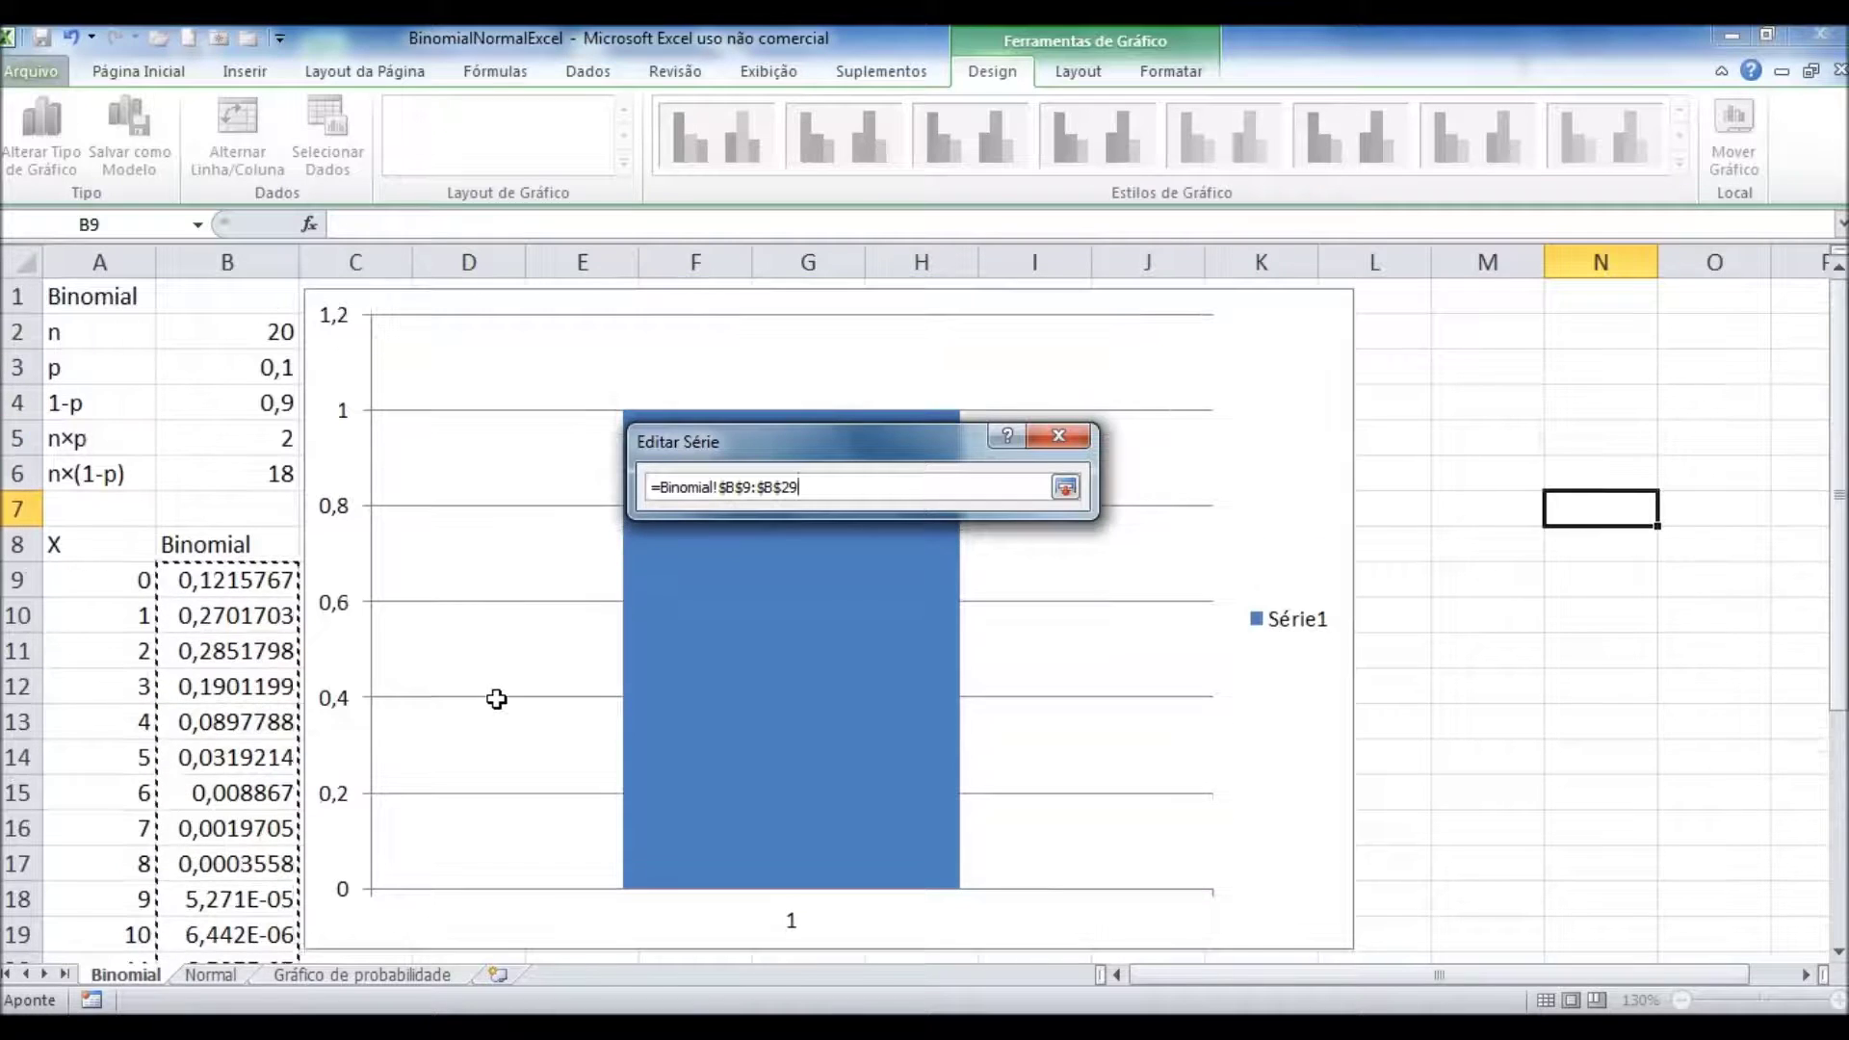
left_click(1065, 487)
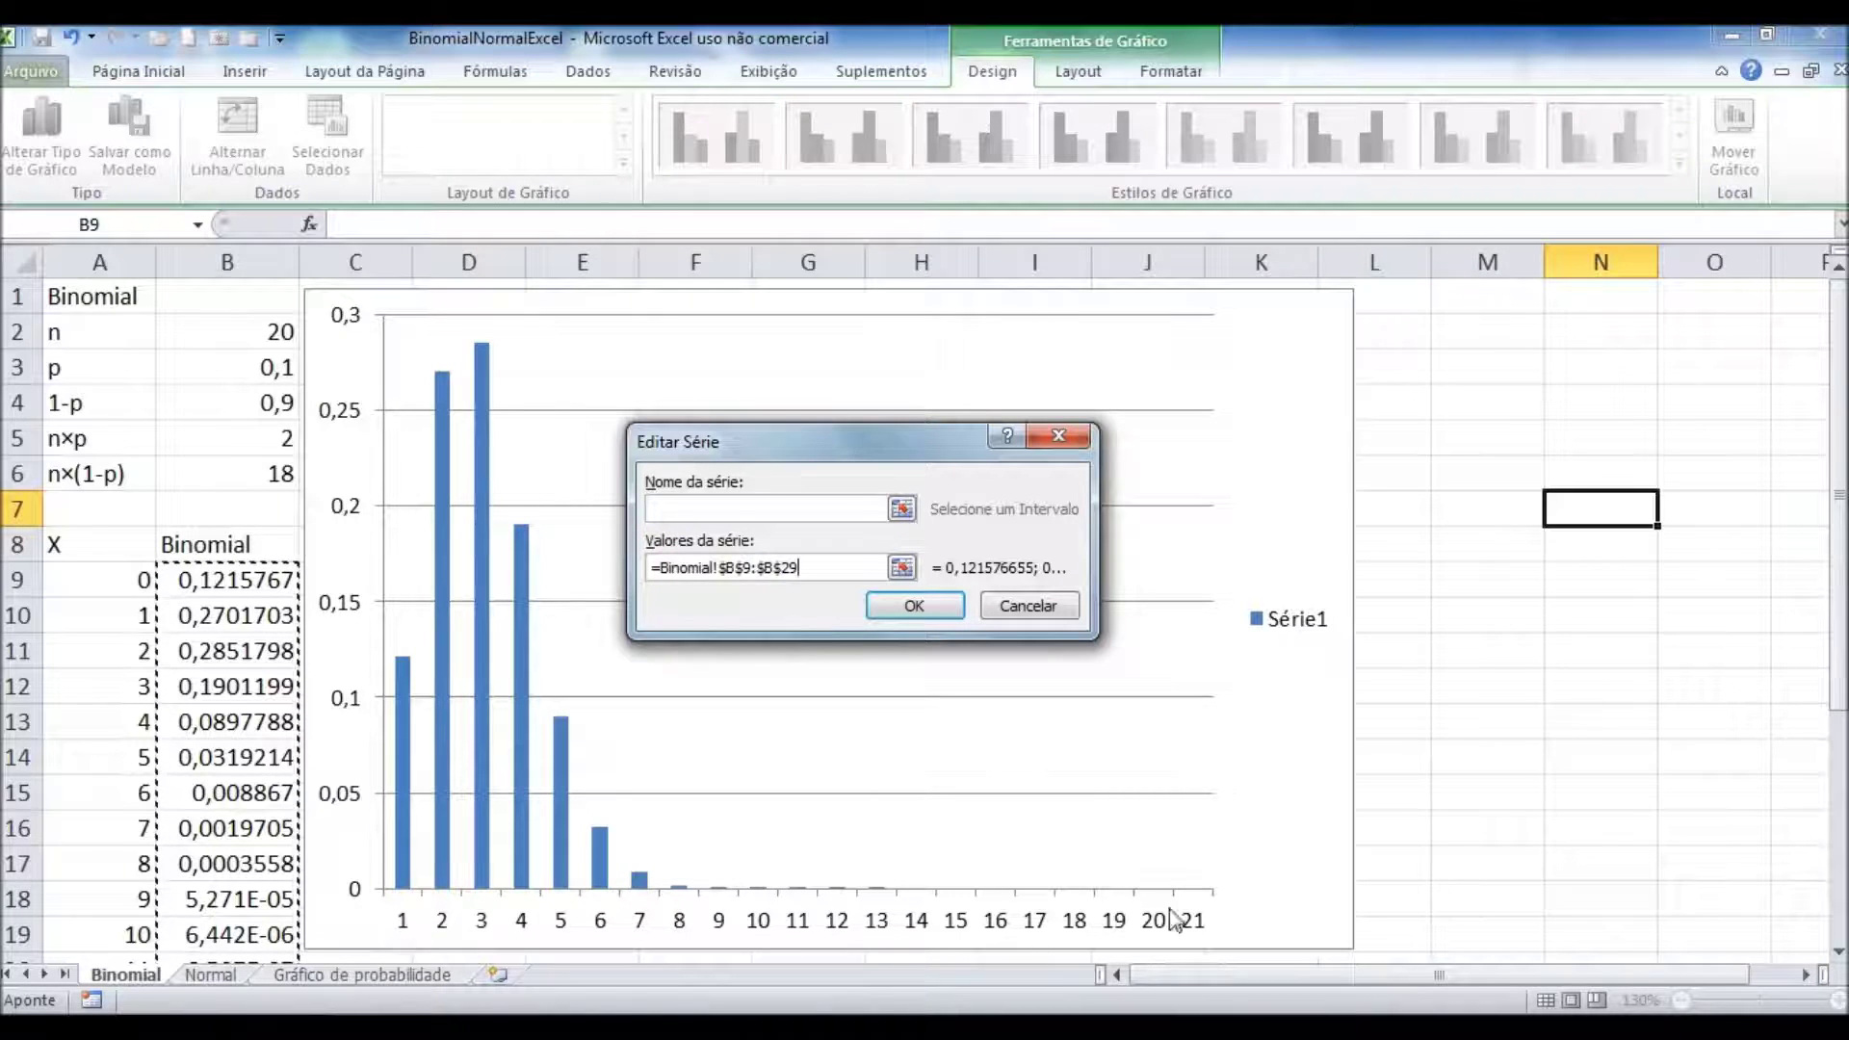
left_click(912, 606)
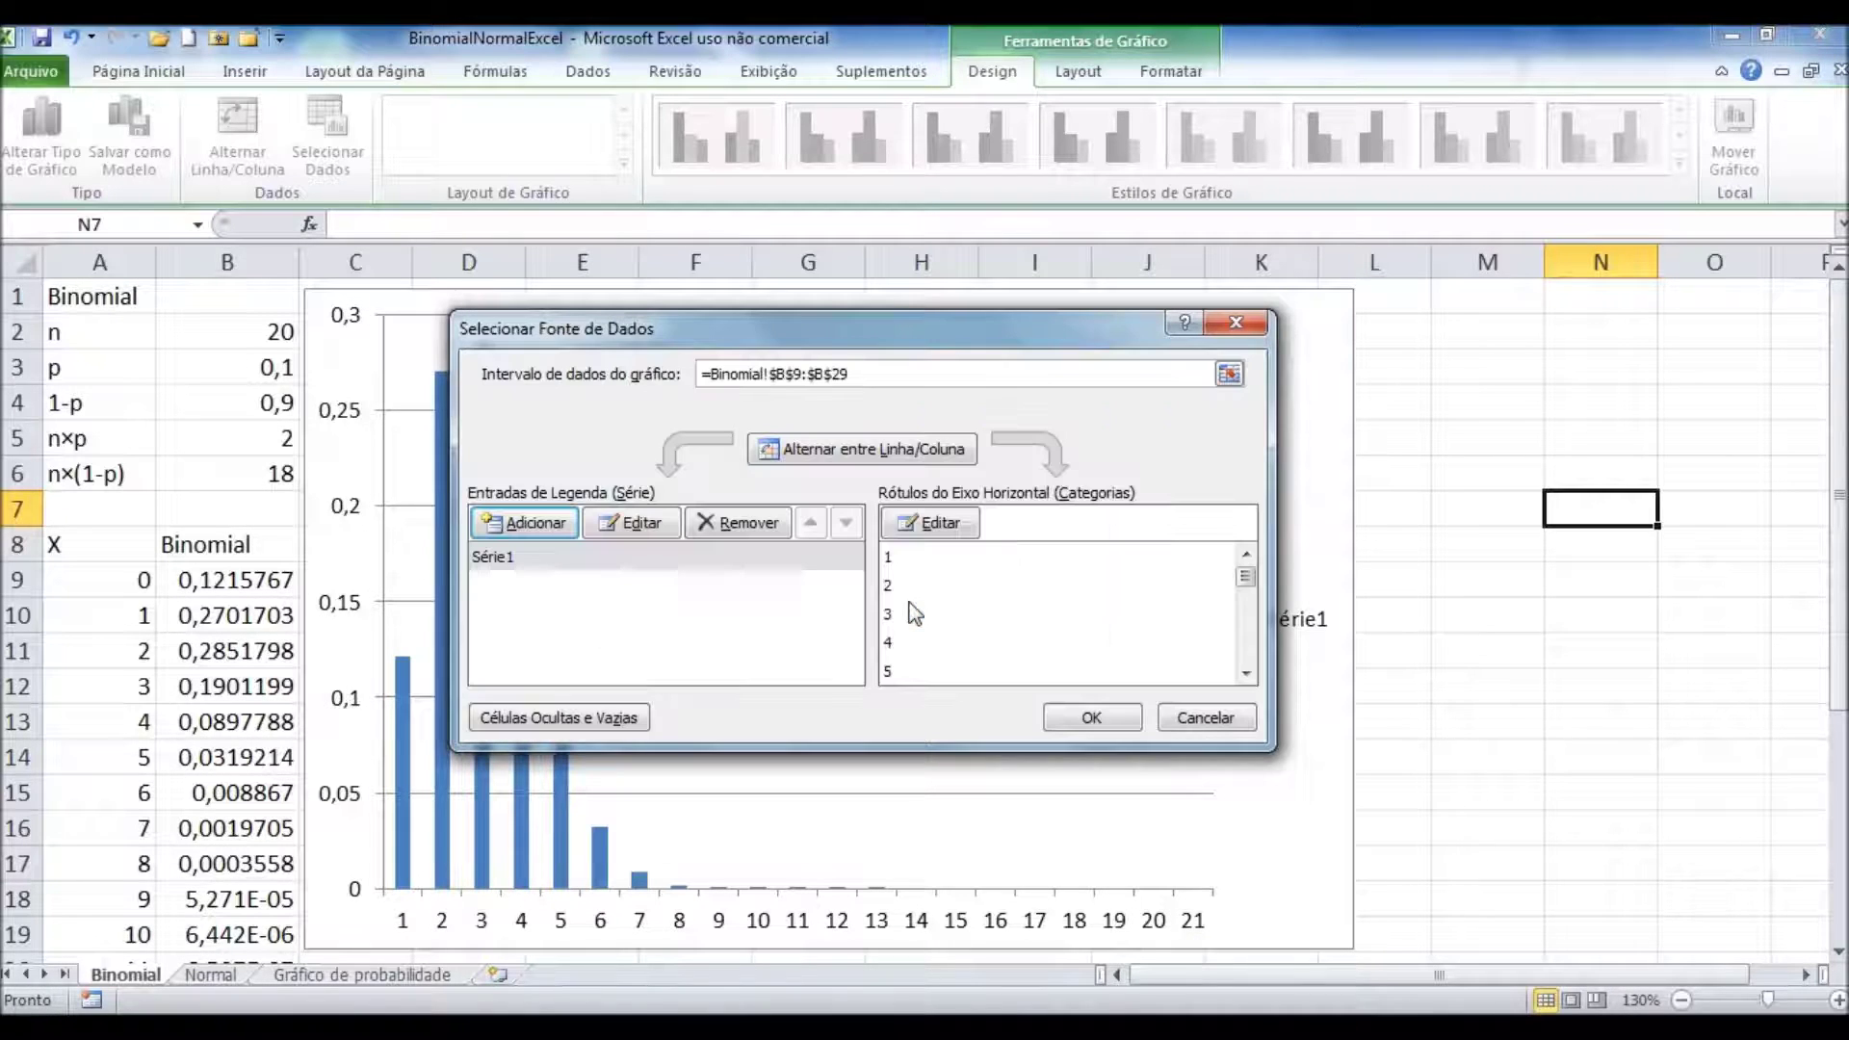
Step: Set the horizontal axis labels to the X values in A9:A29 and apply the chart's data source
left_click(939, 523)
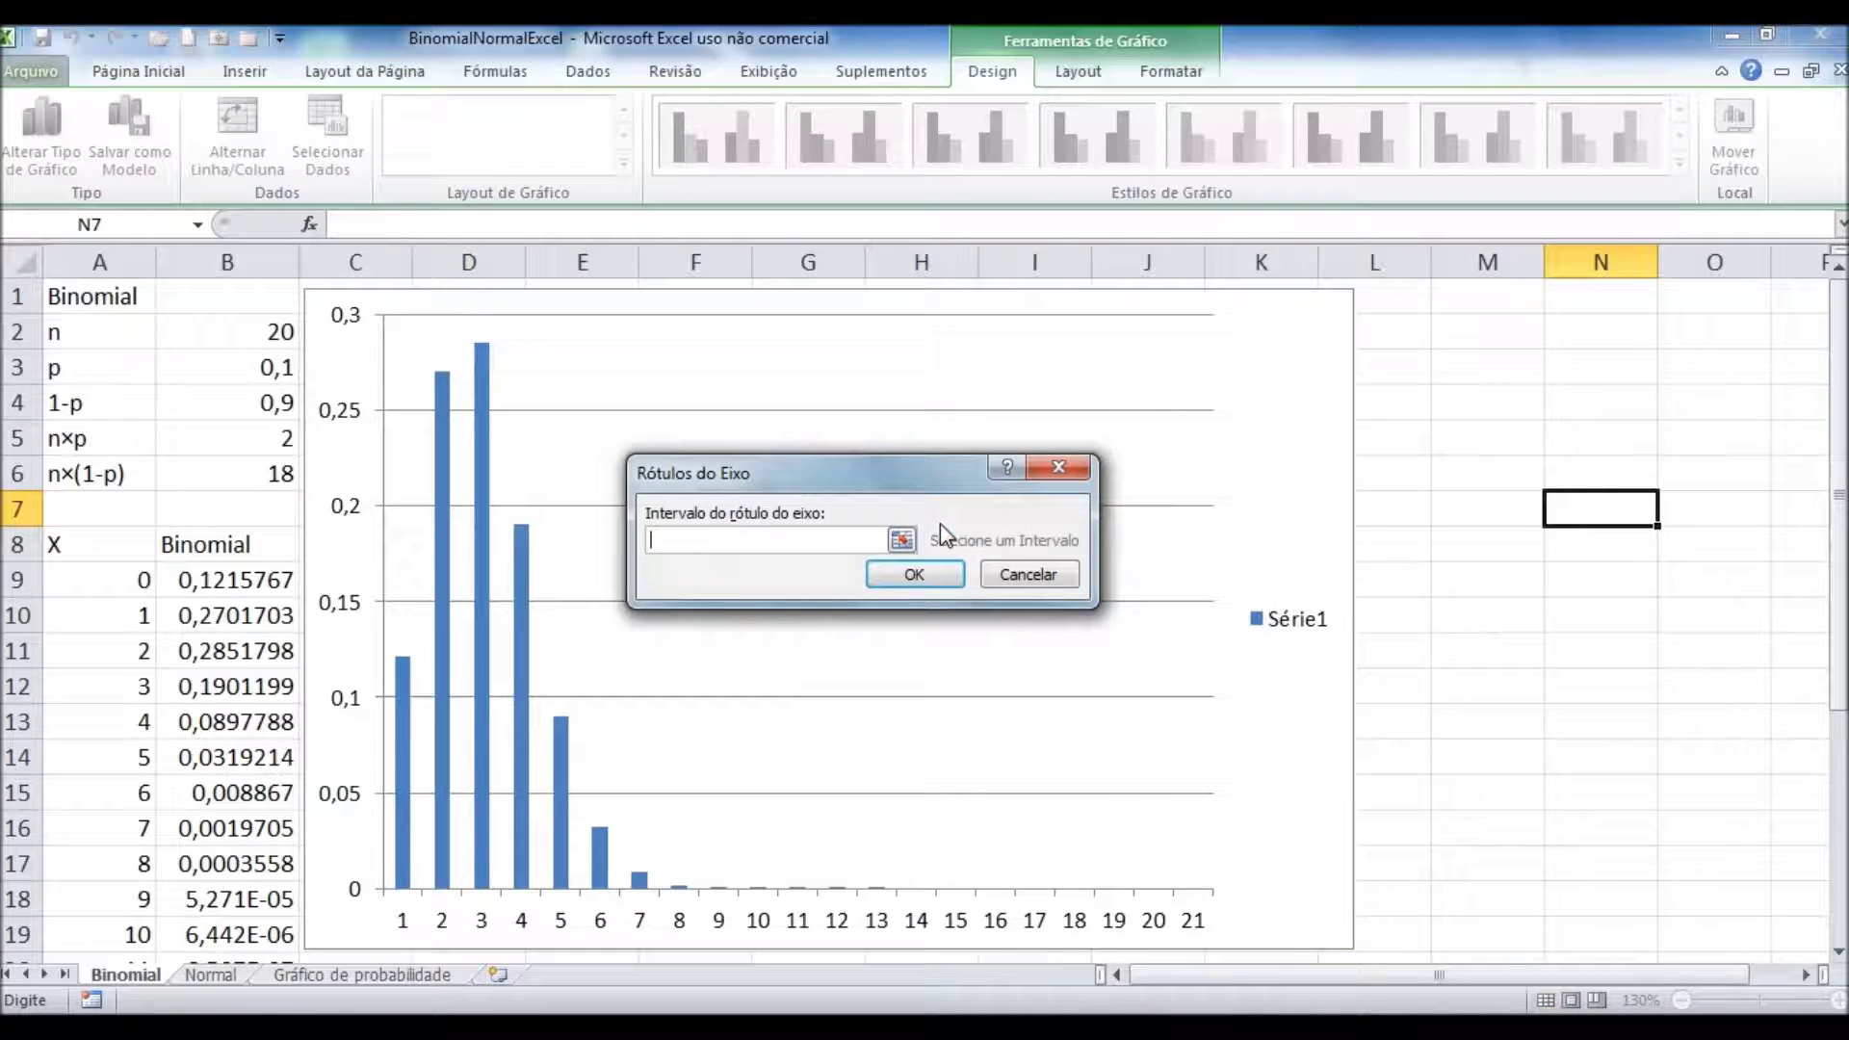
left_click(903, 541)
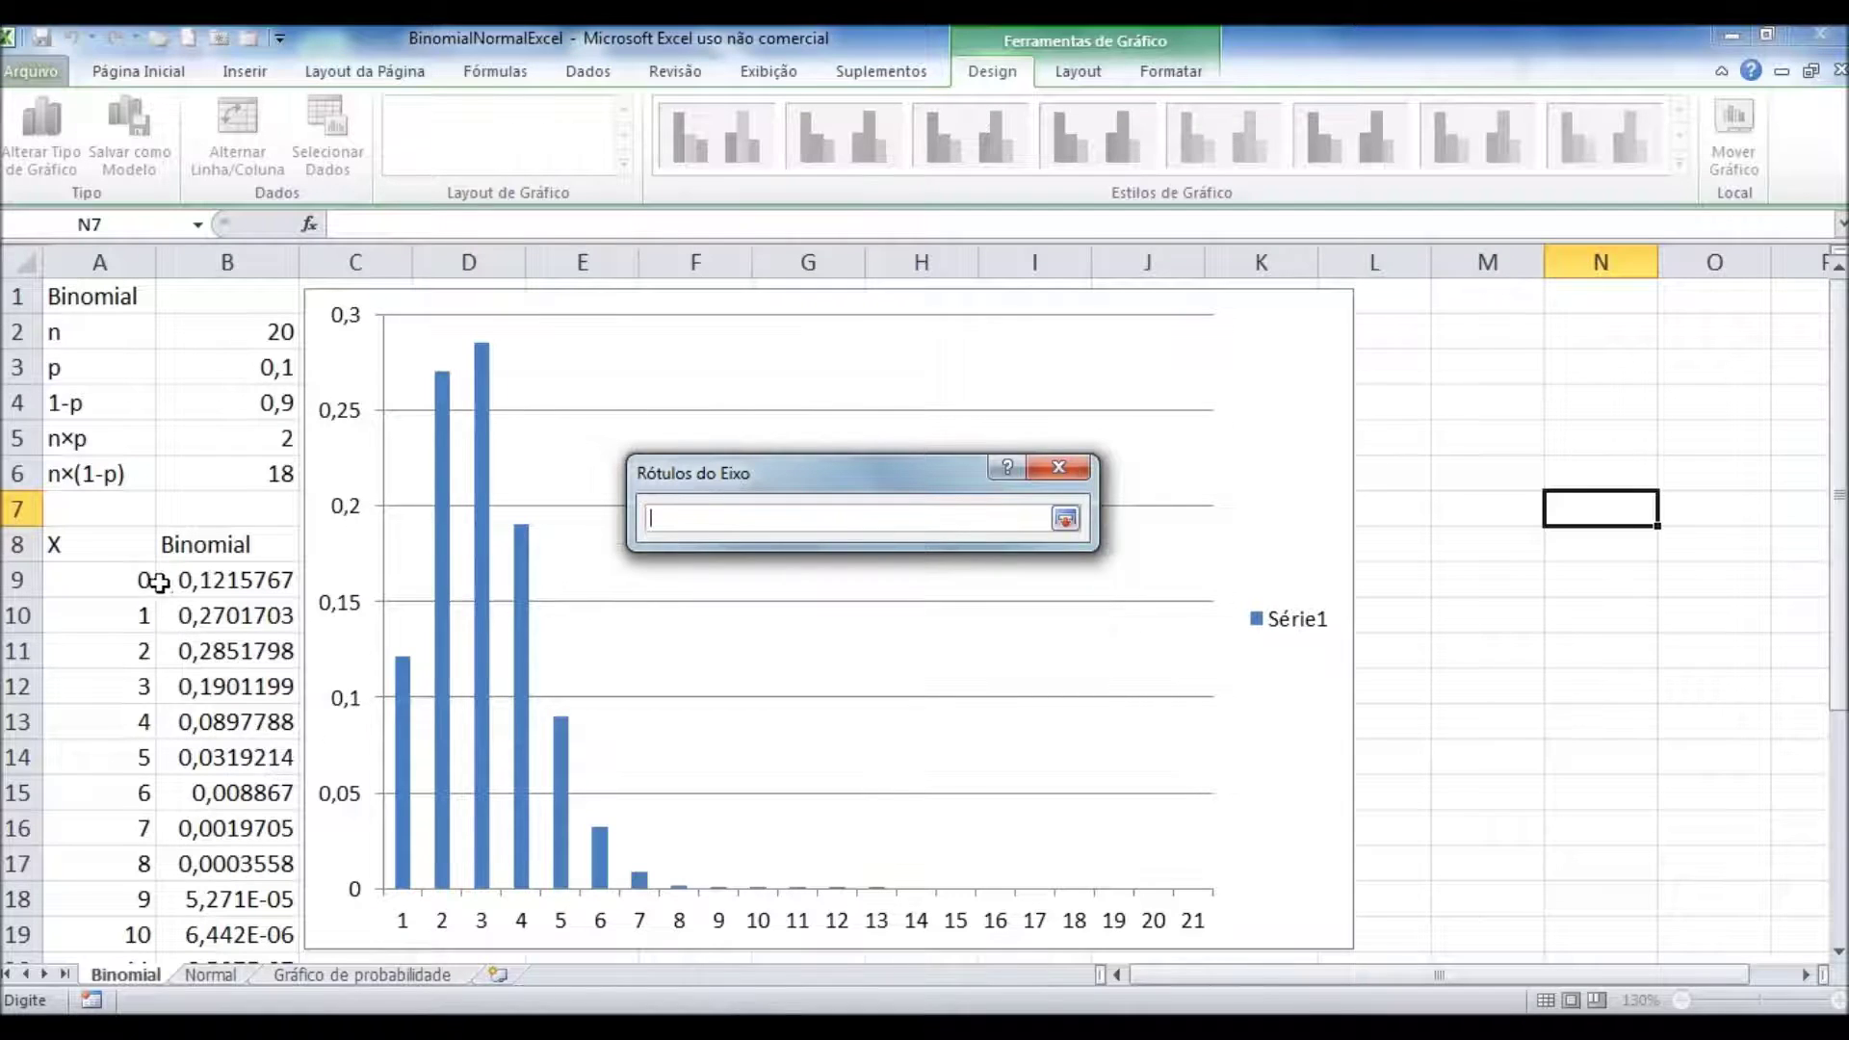
left_click_drag(83, 576, 132, 902)
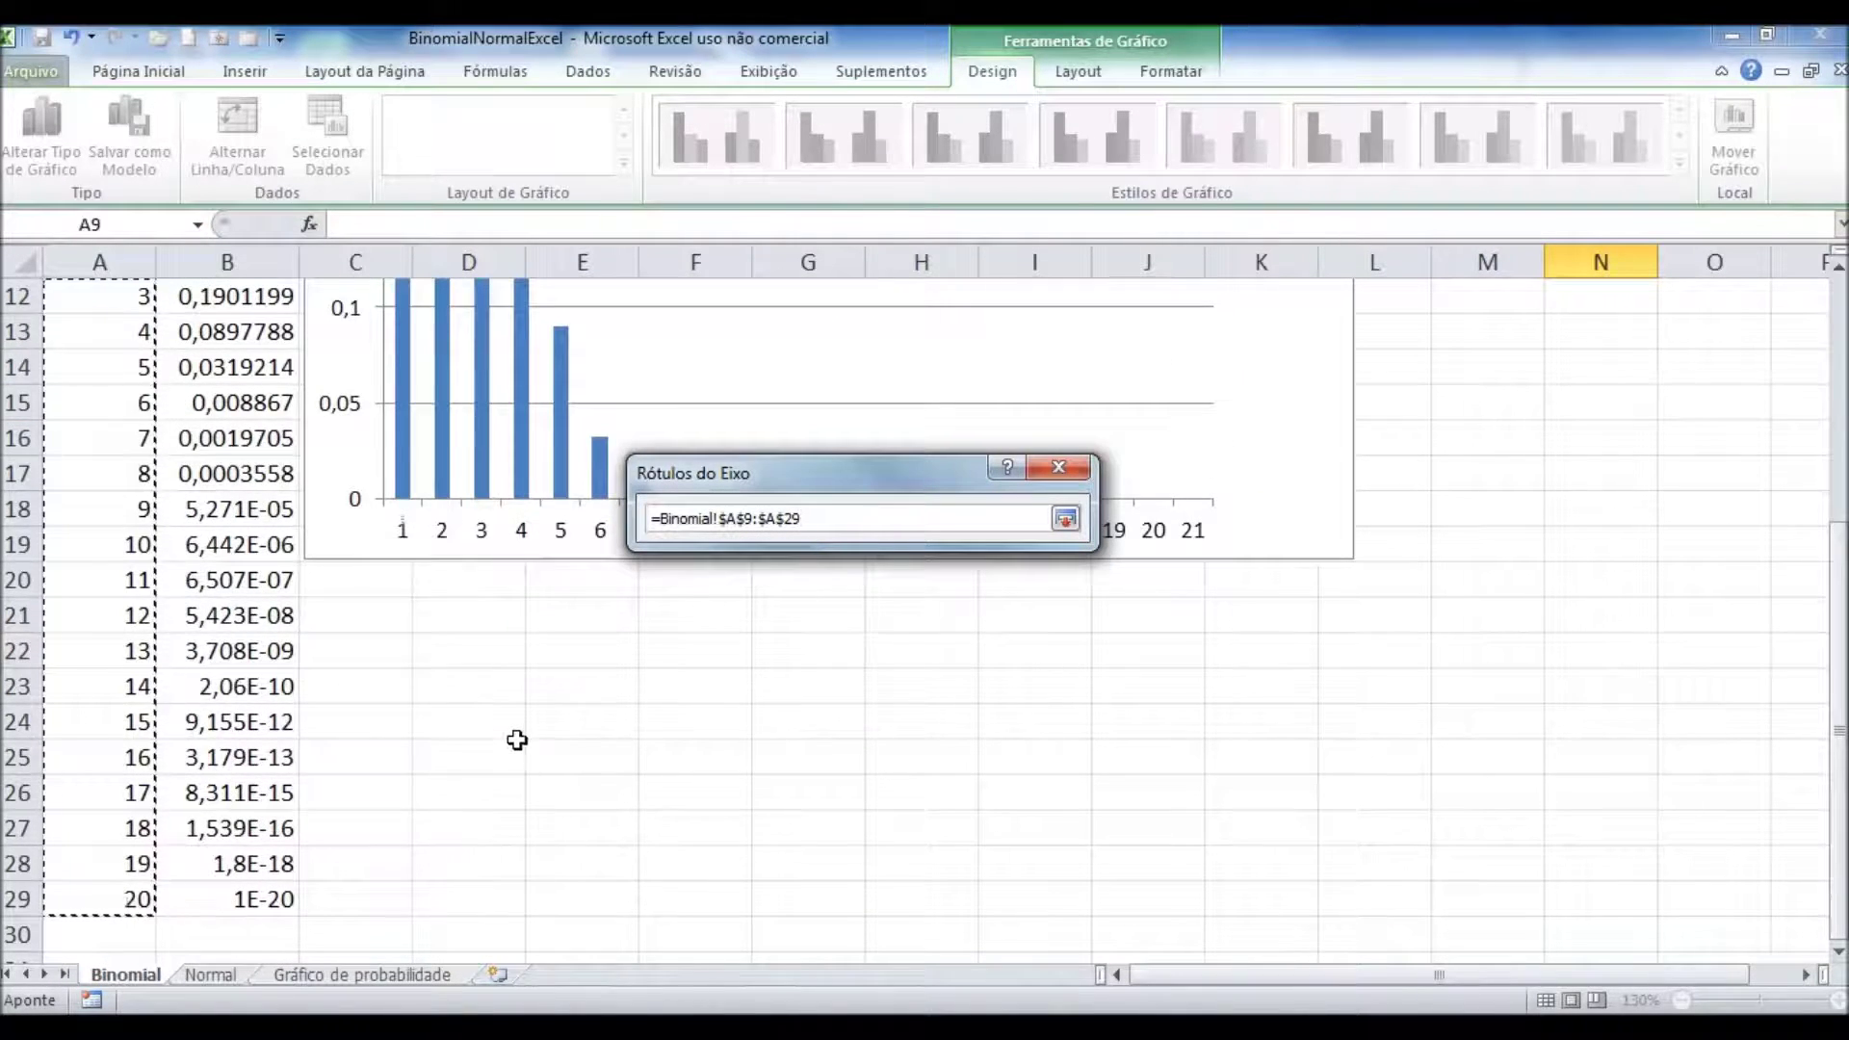
scroll(516, 739, "up", 4)
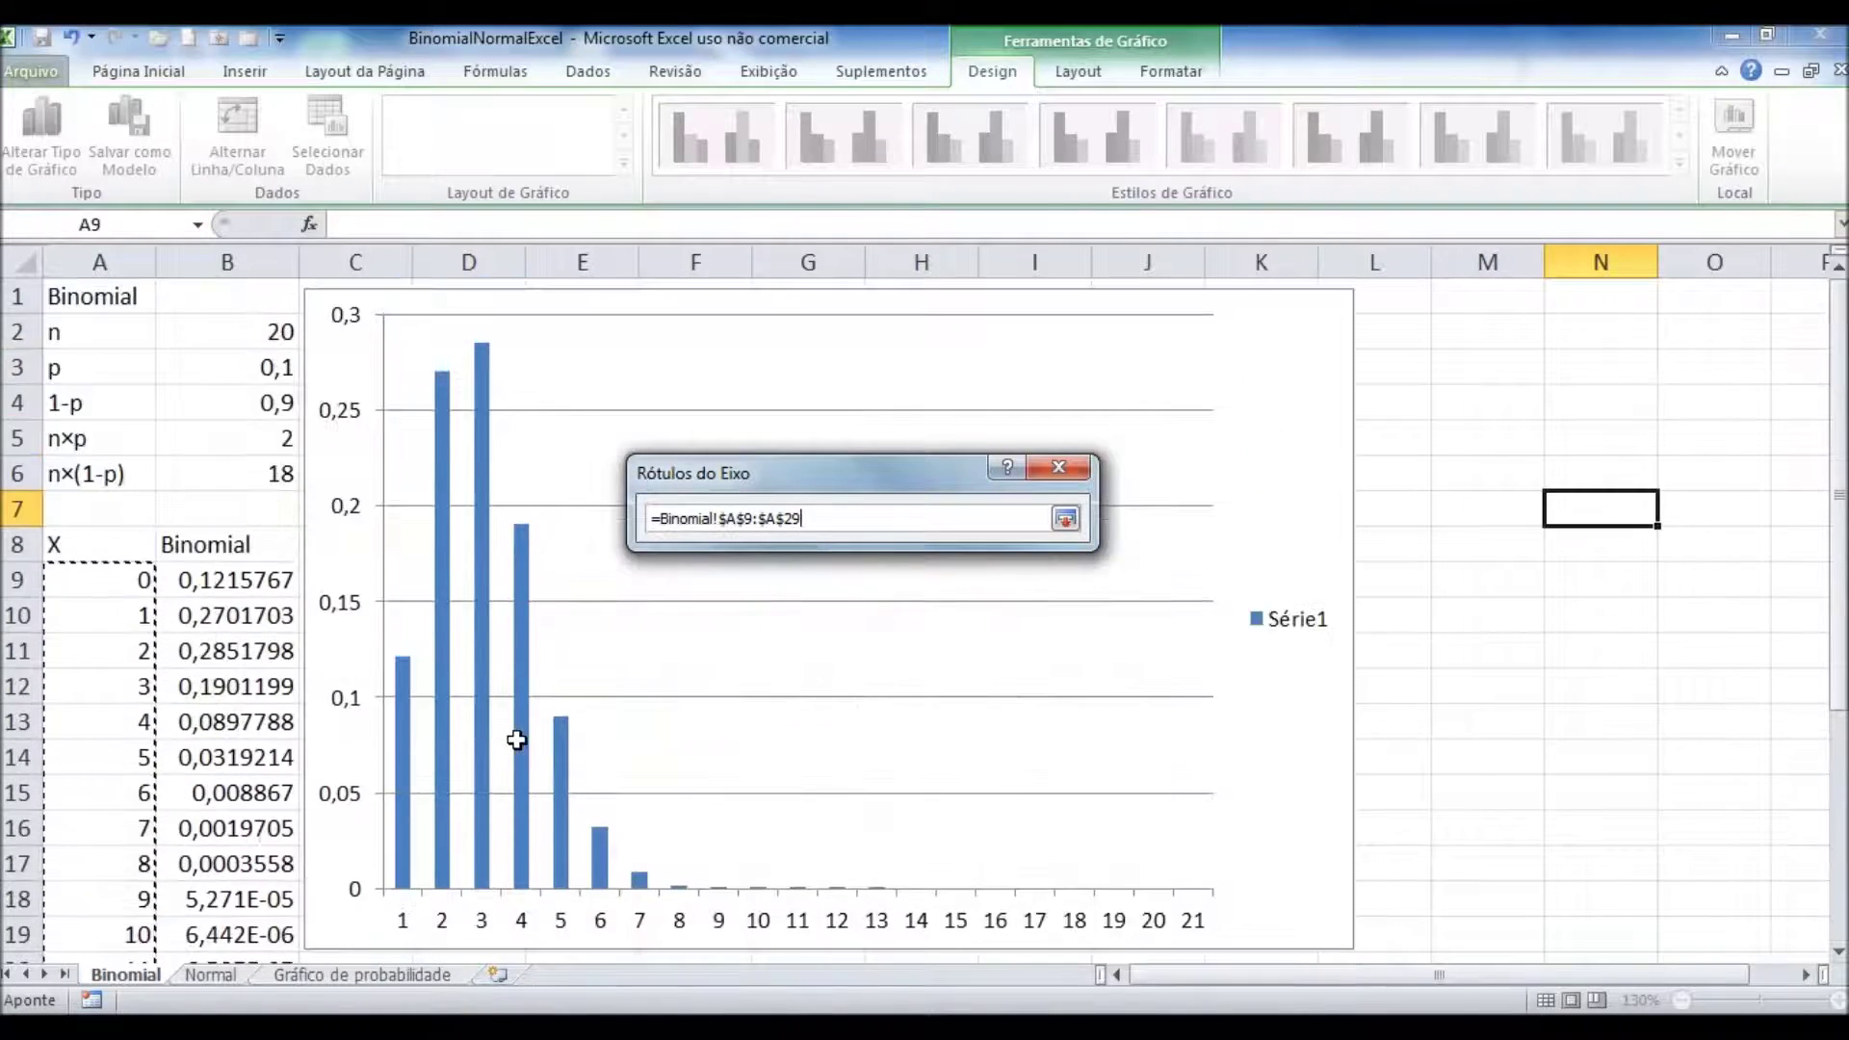
left_click(1066, 521)
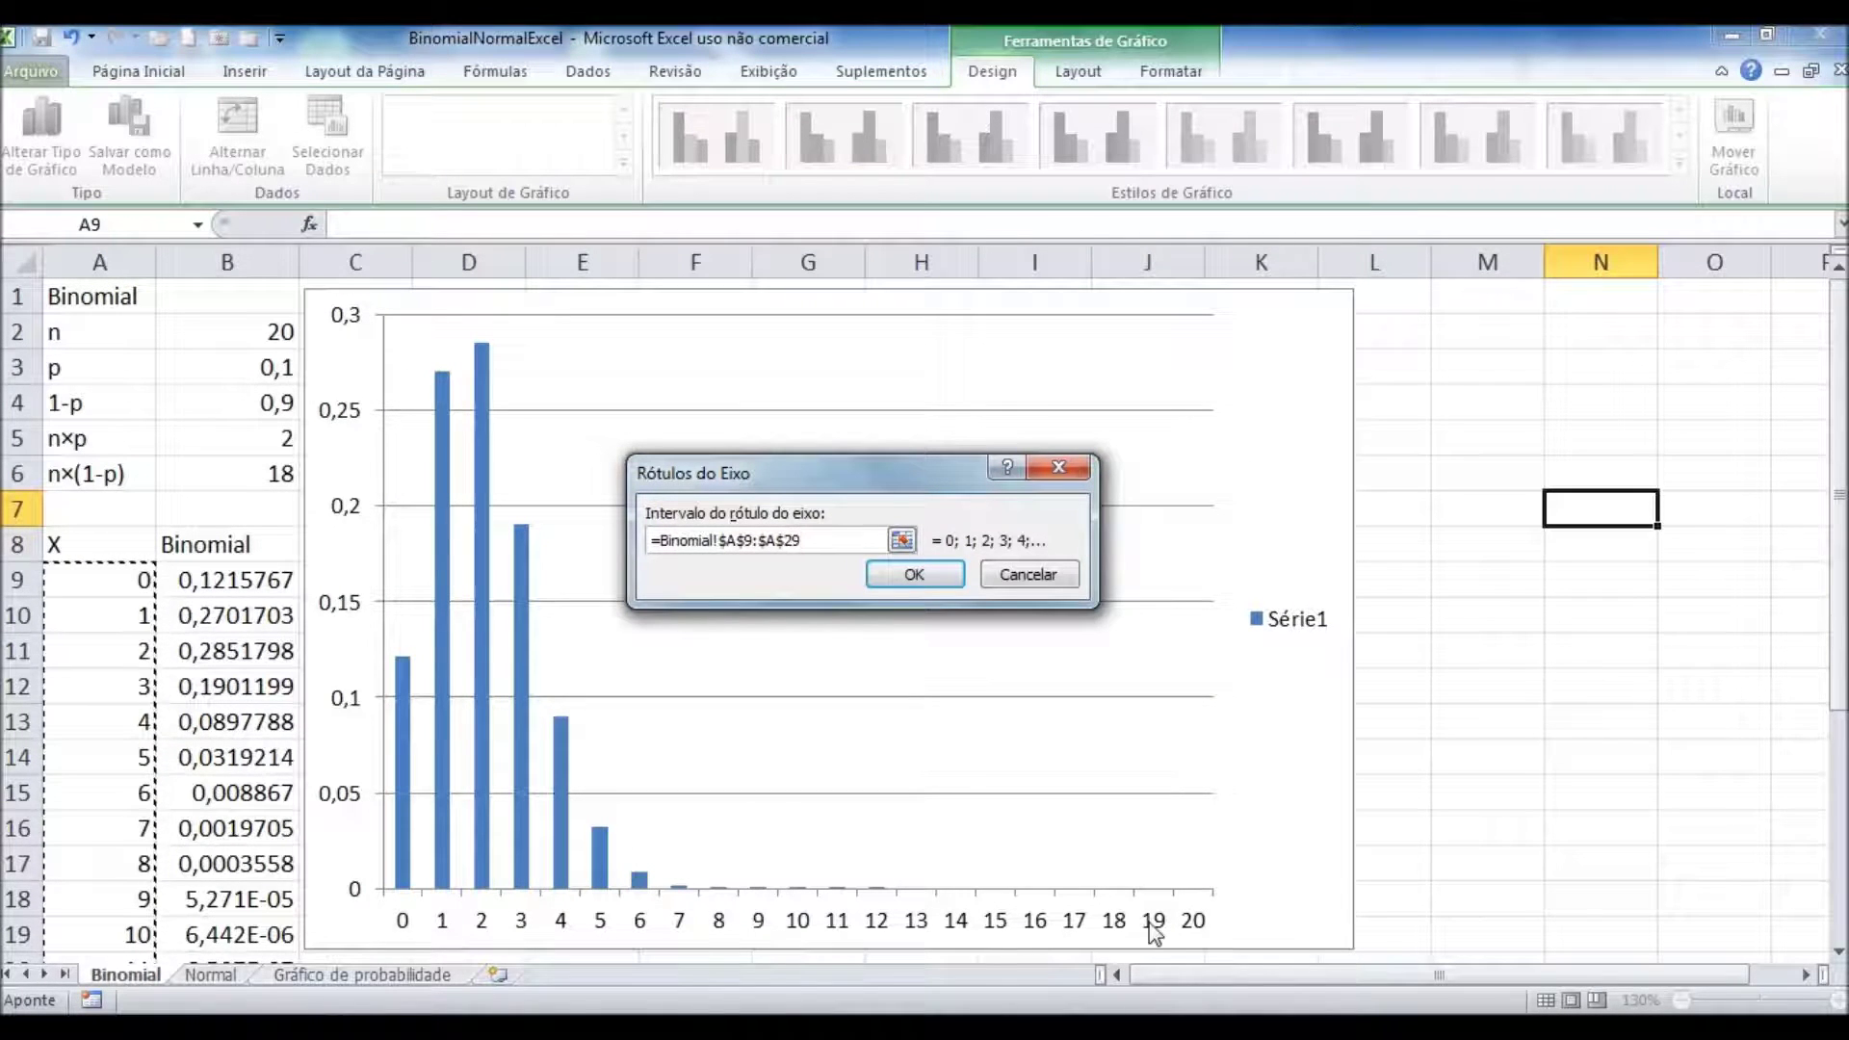
left_click(912, 576)
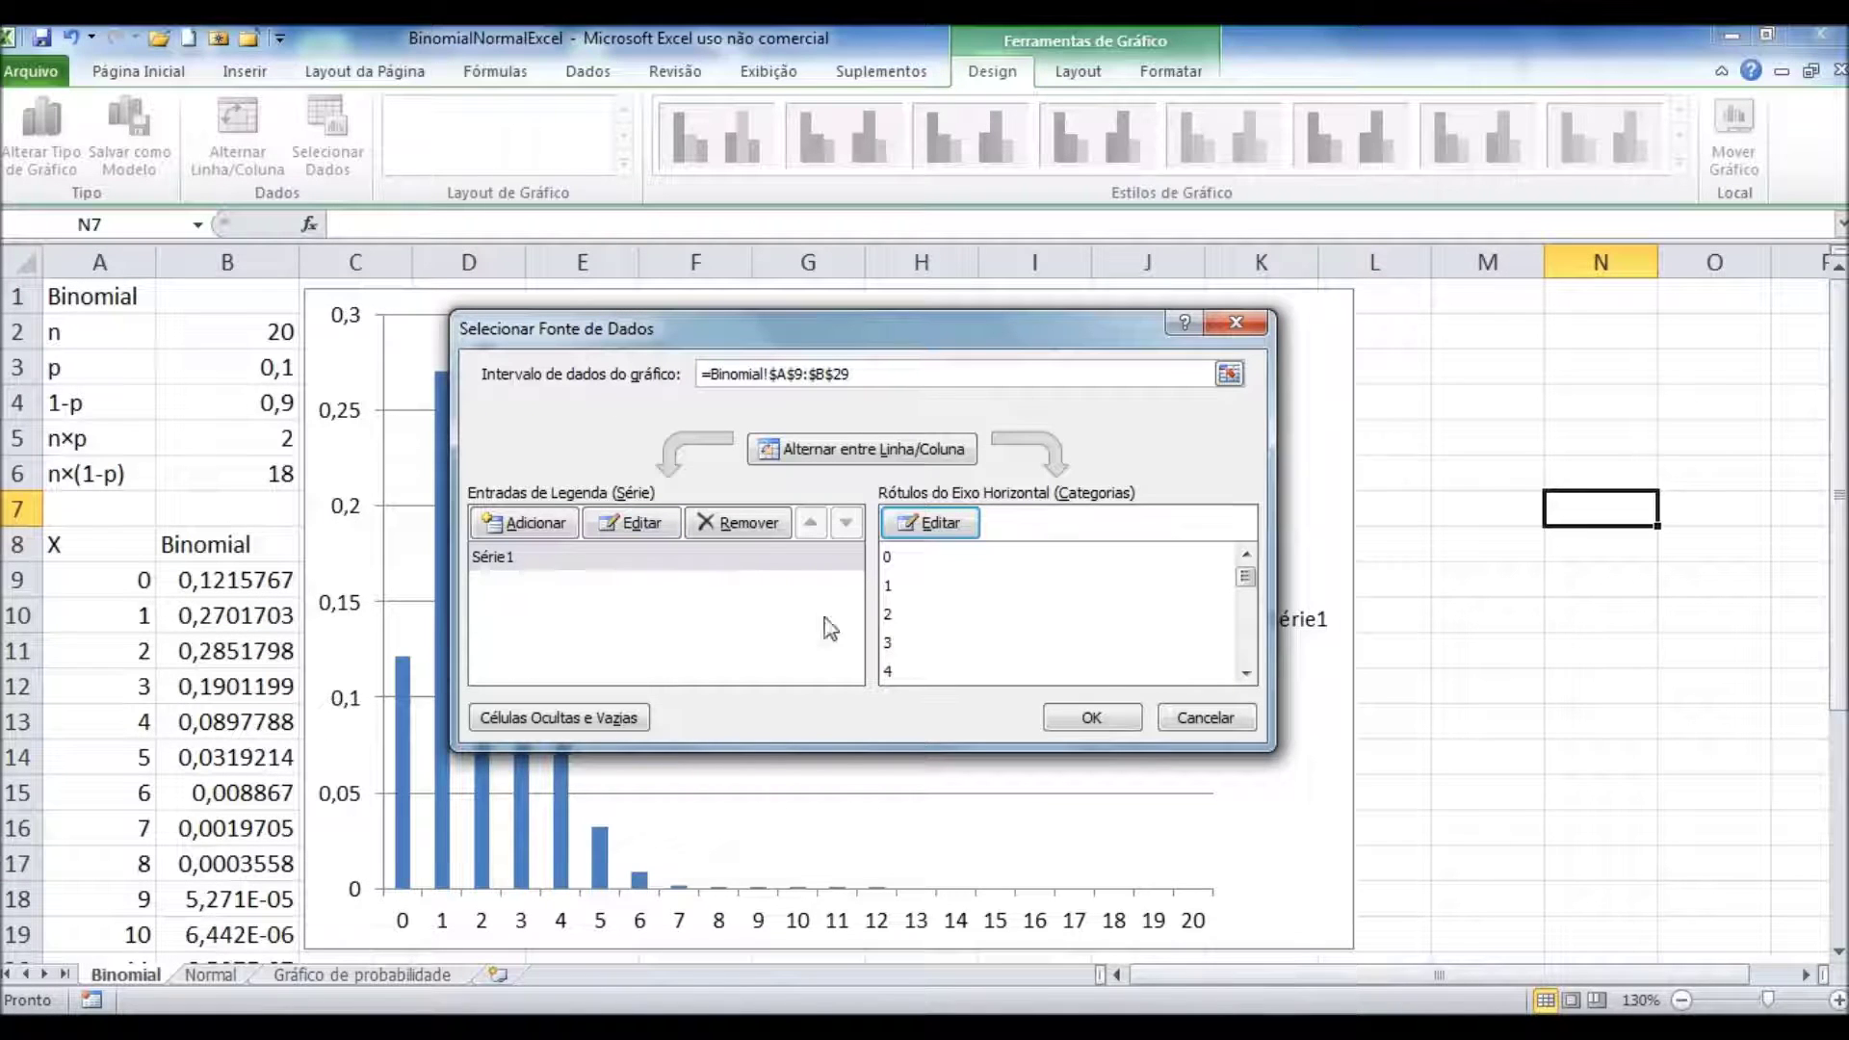
left_click(1091, 719)
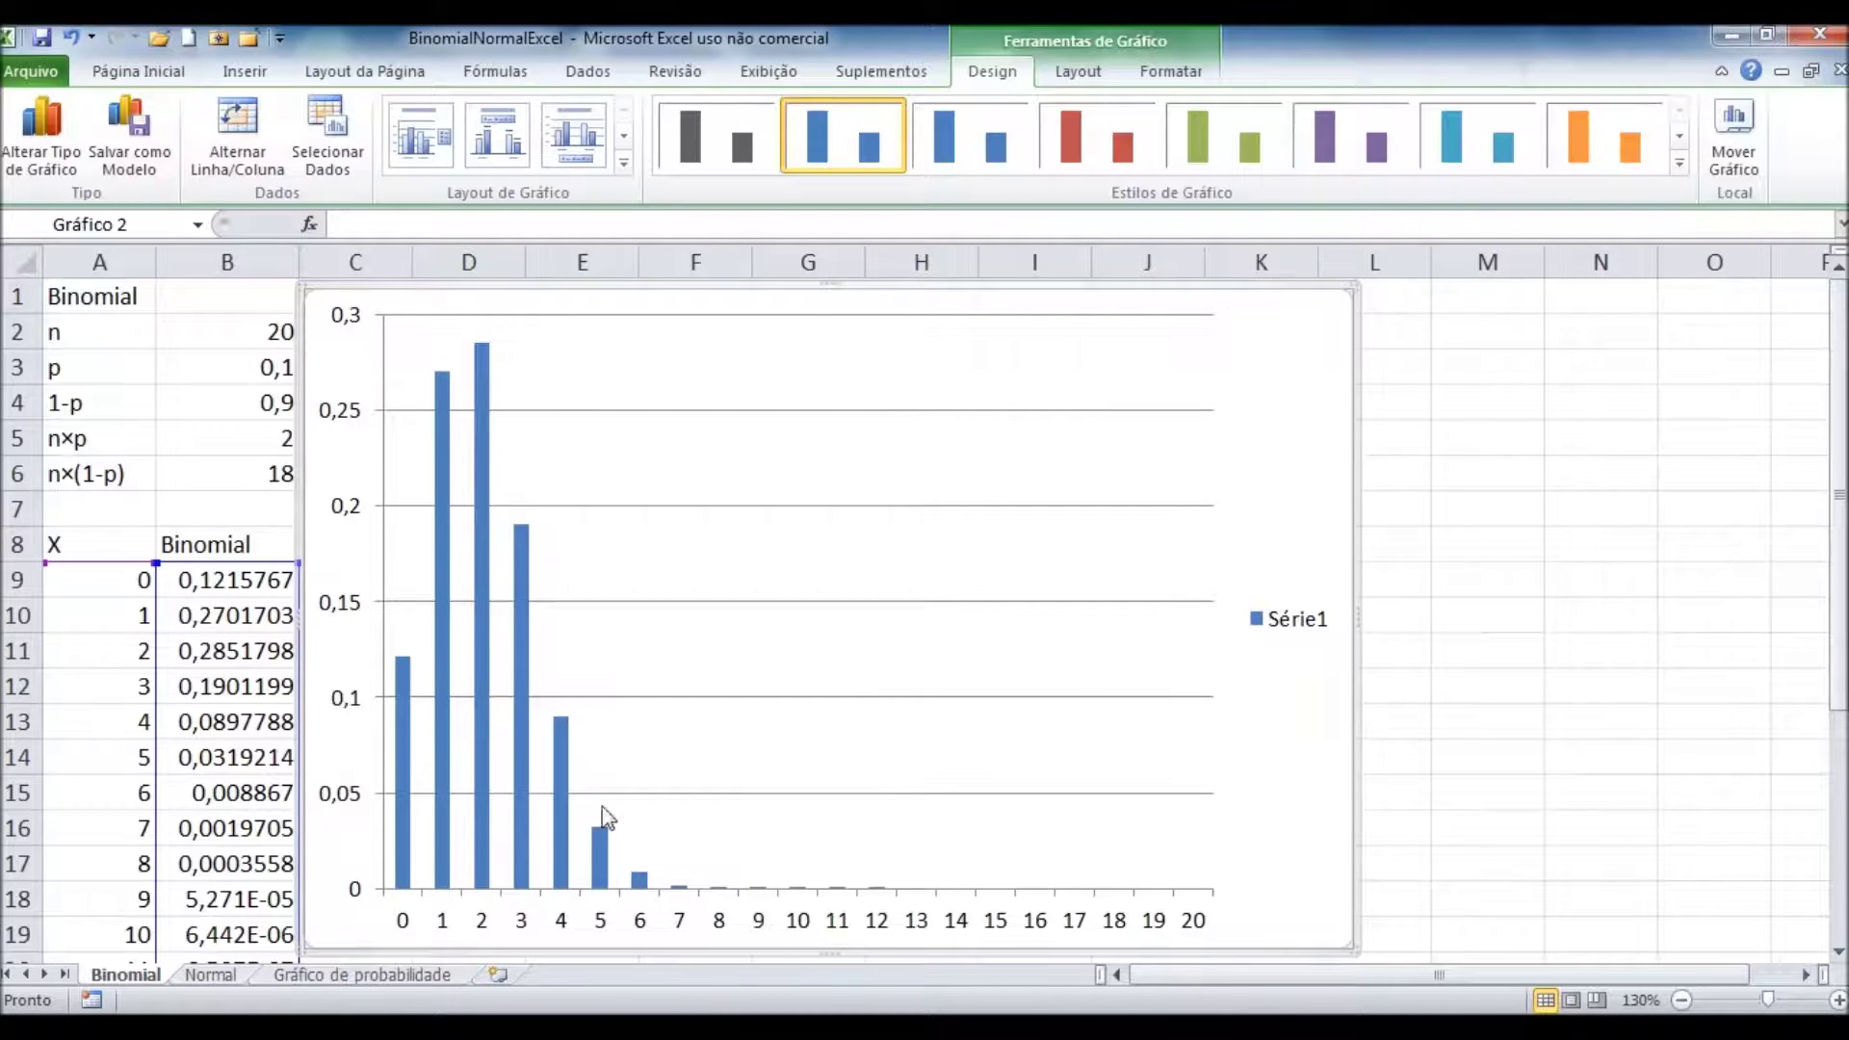
Step: Delete the Série1 legend from the chart
left_click(1297, 632)
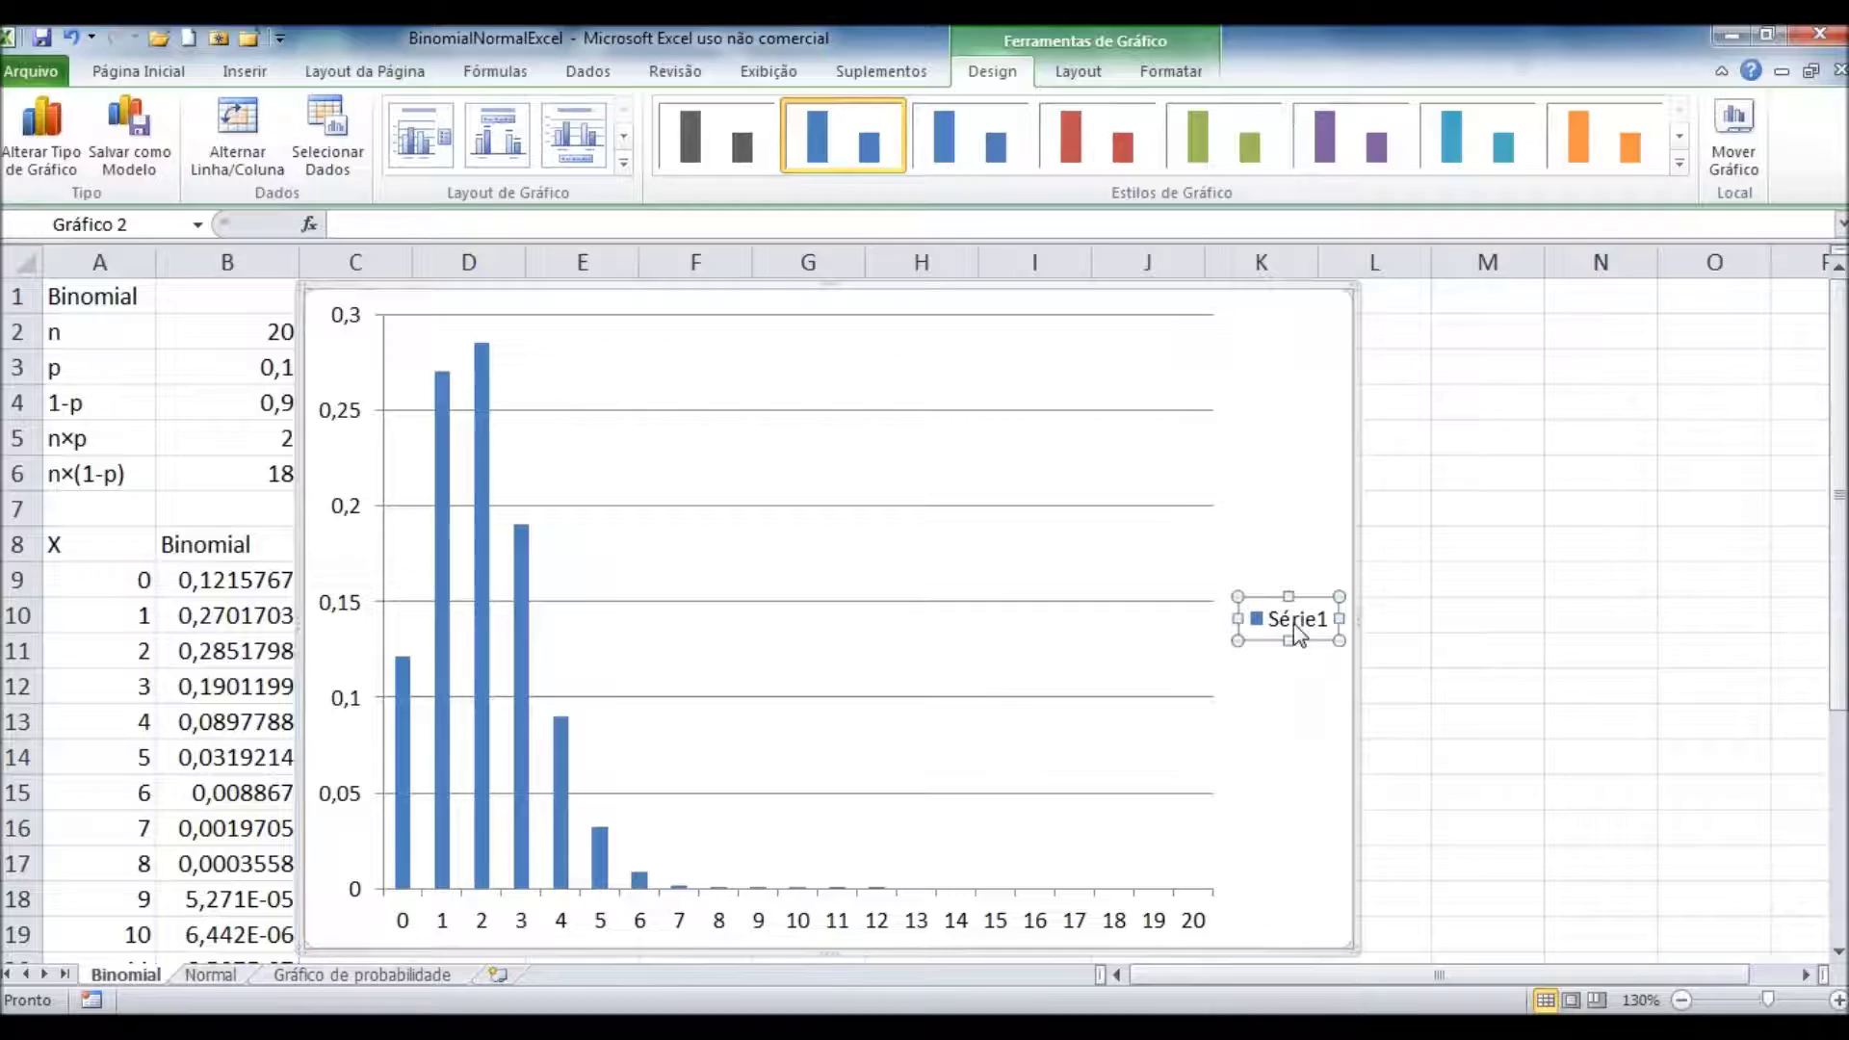
key("Delete")
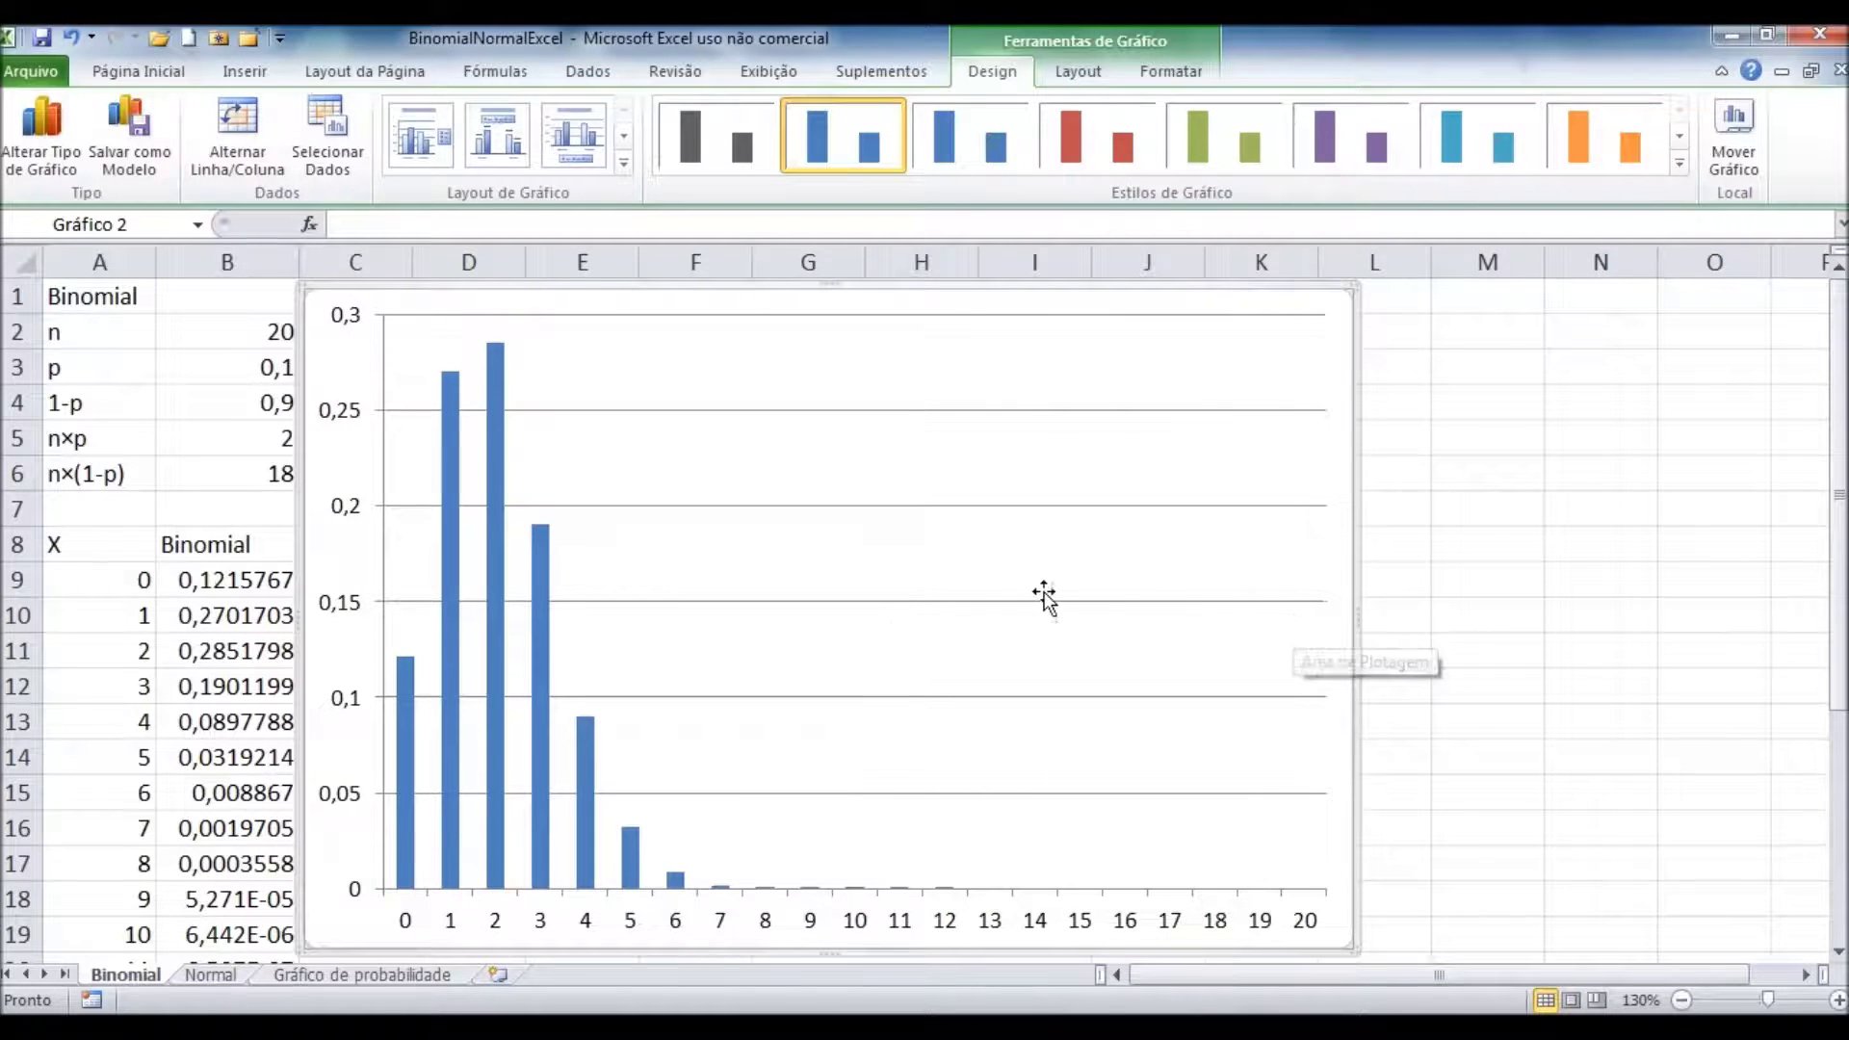
Step: Set the gap width (Largura do Espaçamento) of the chart's columns to 0%
mouse_move(451, 717)
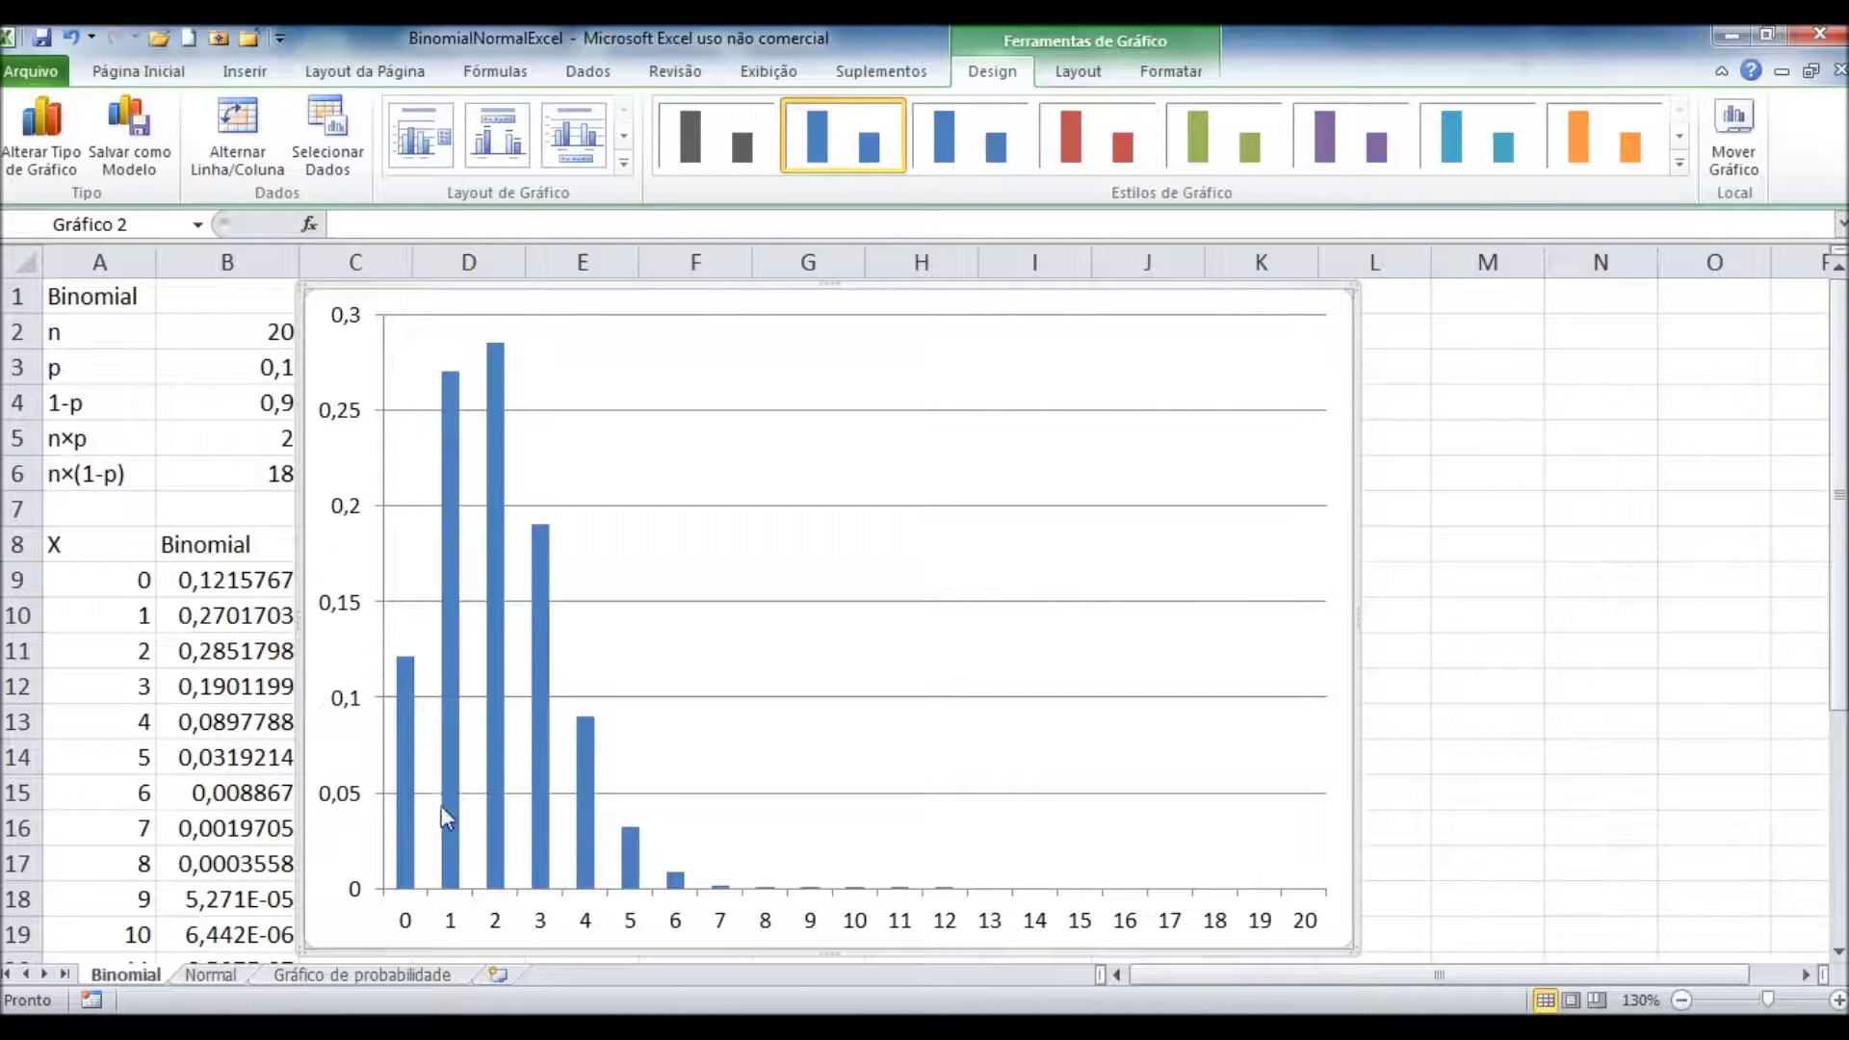
left_click(500, 557)
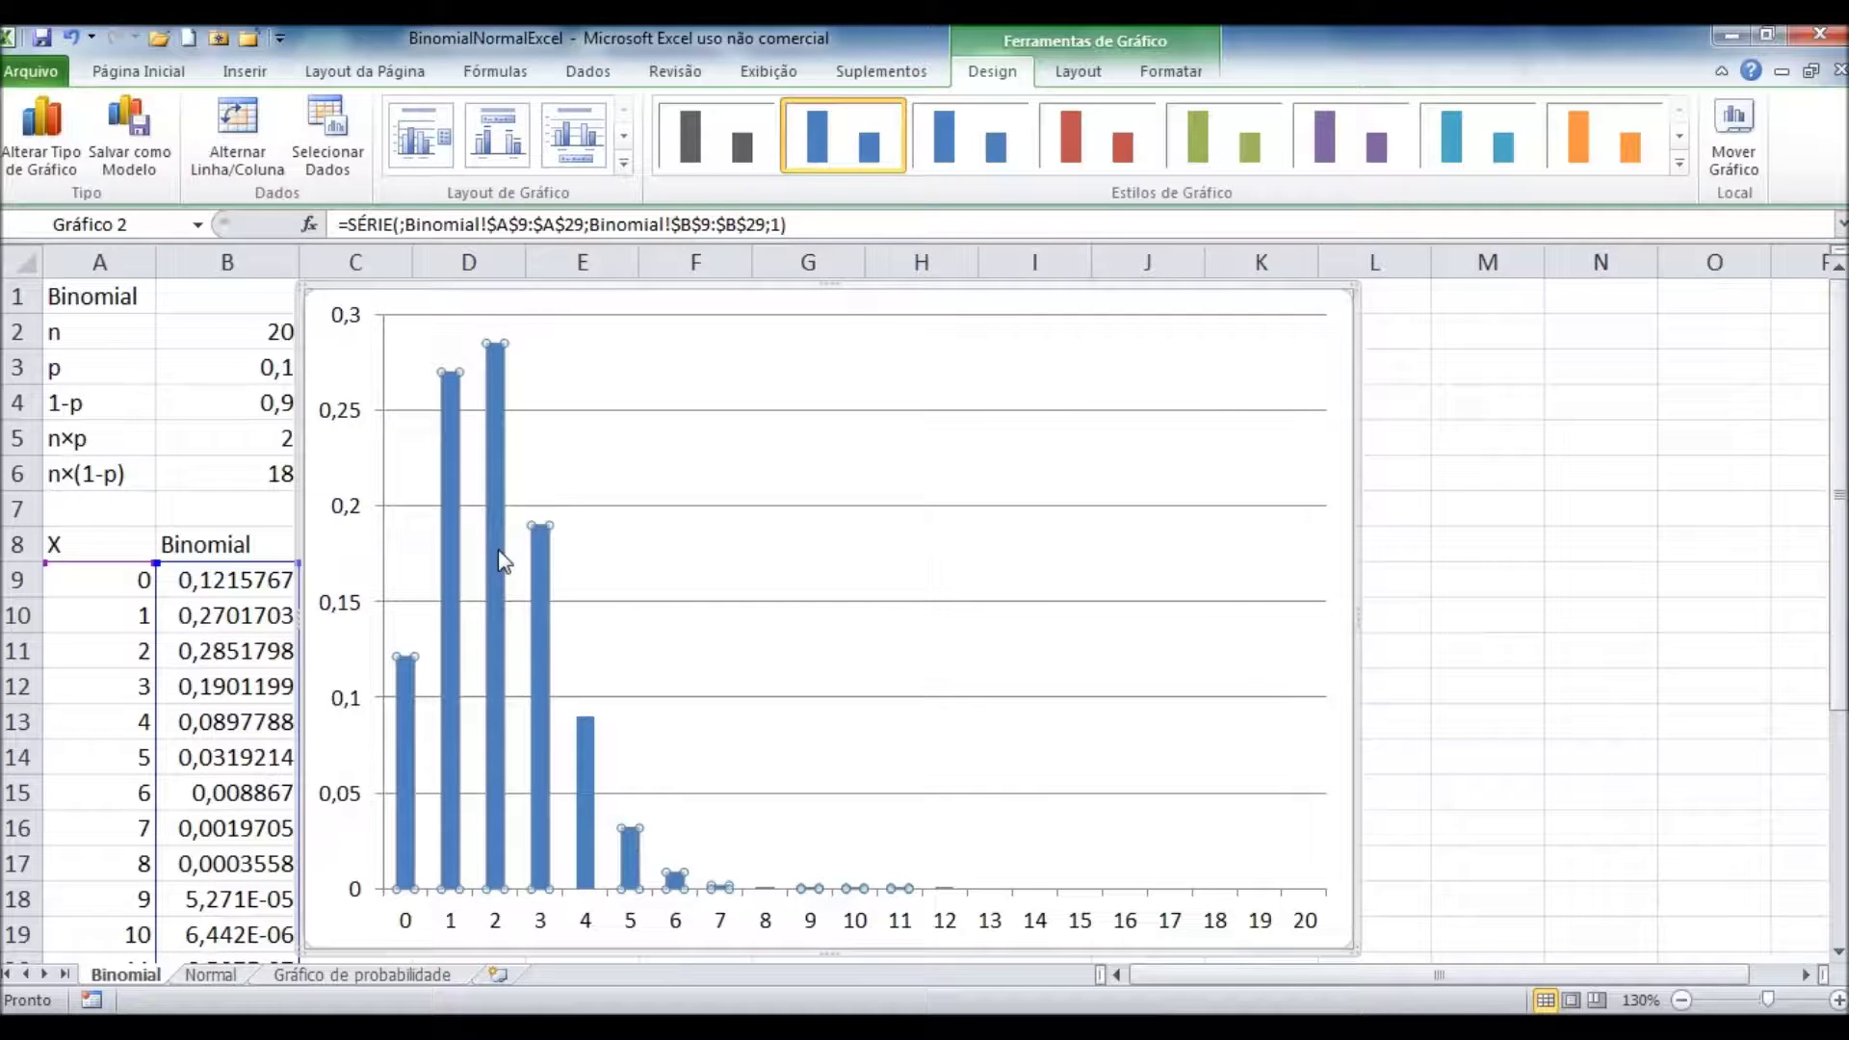
right_click(500, 559)
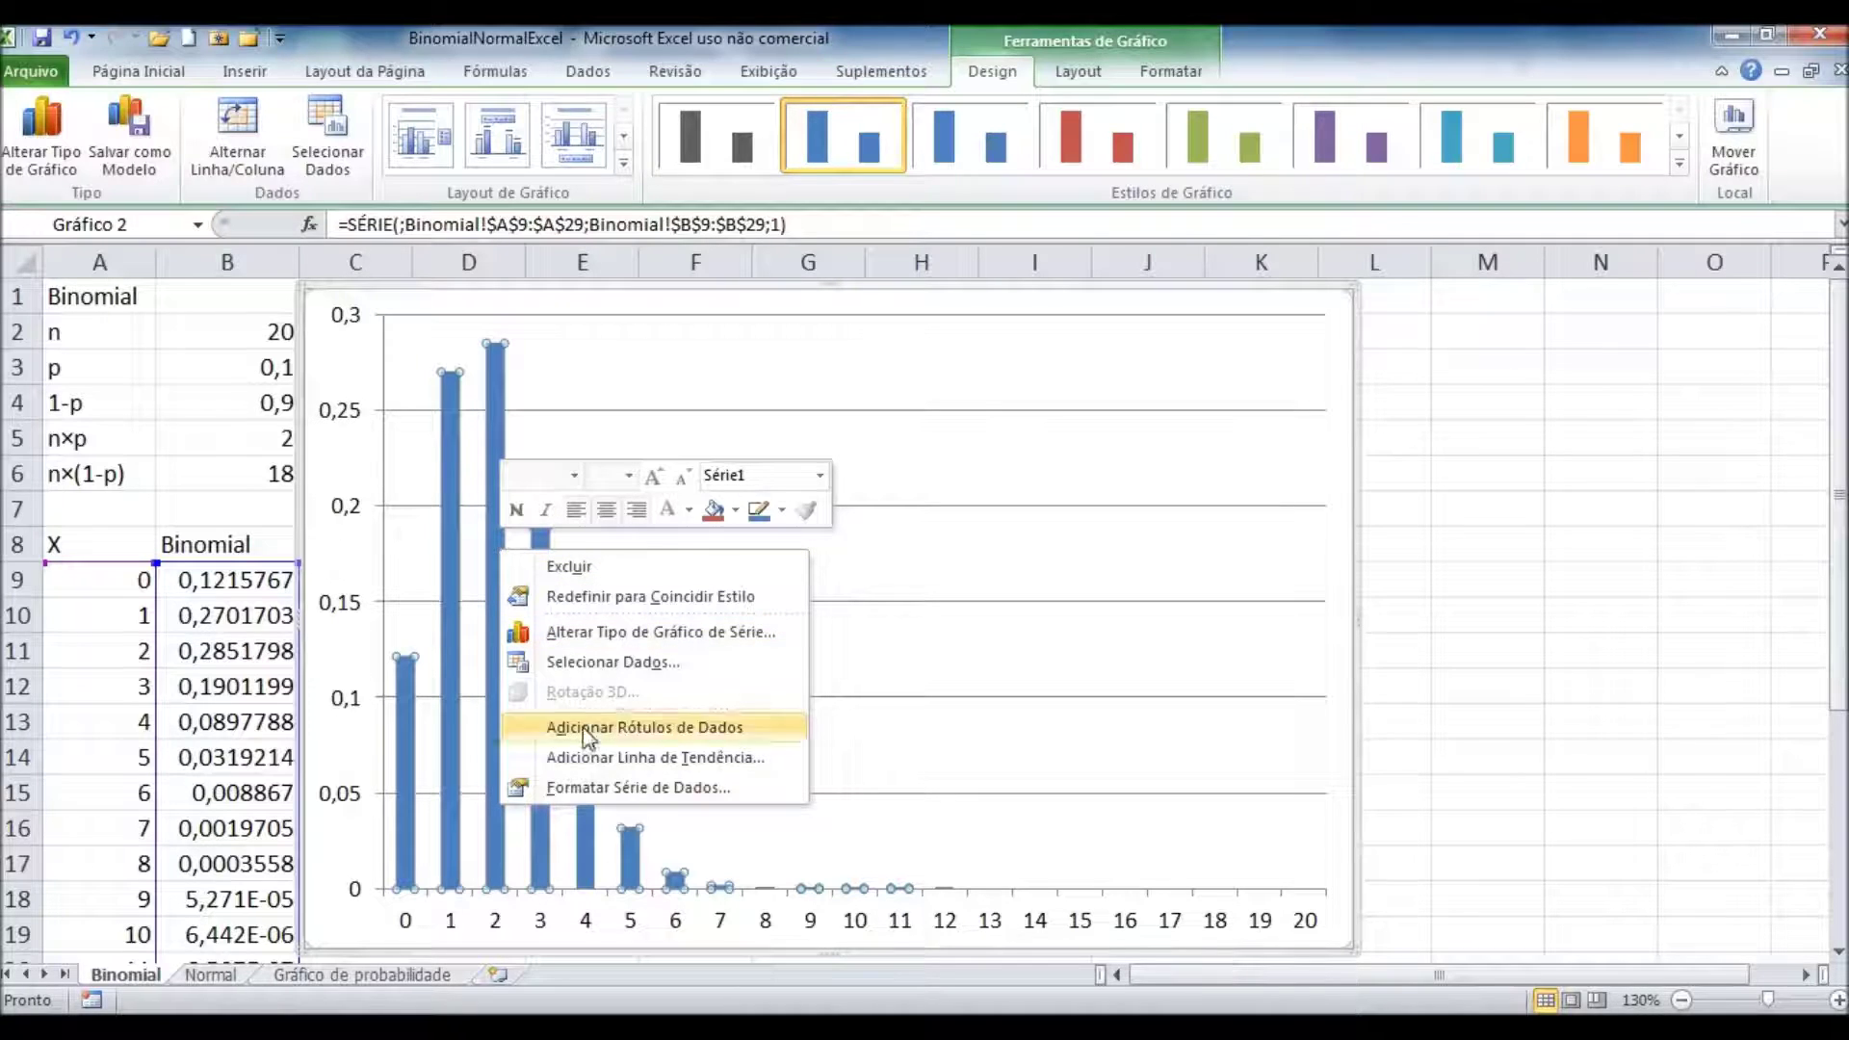
left_click(609, 788)
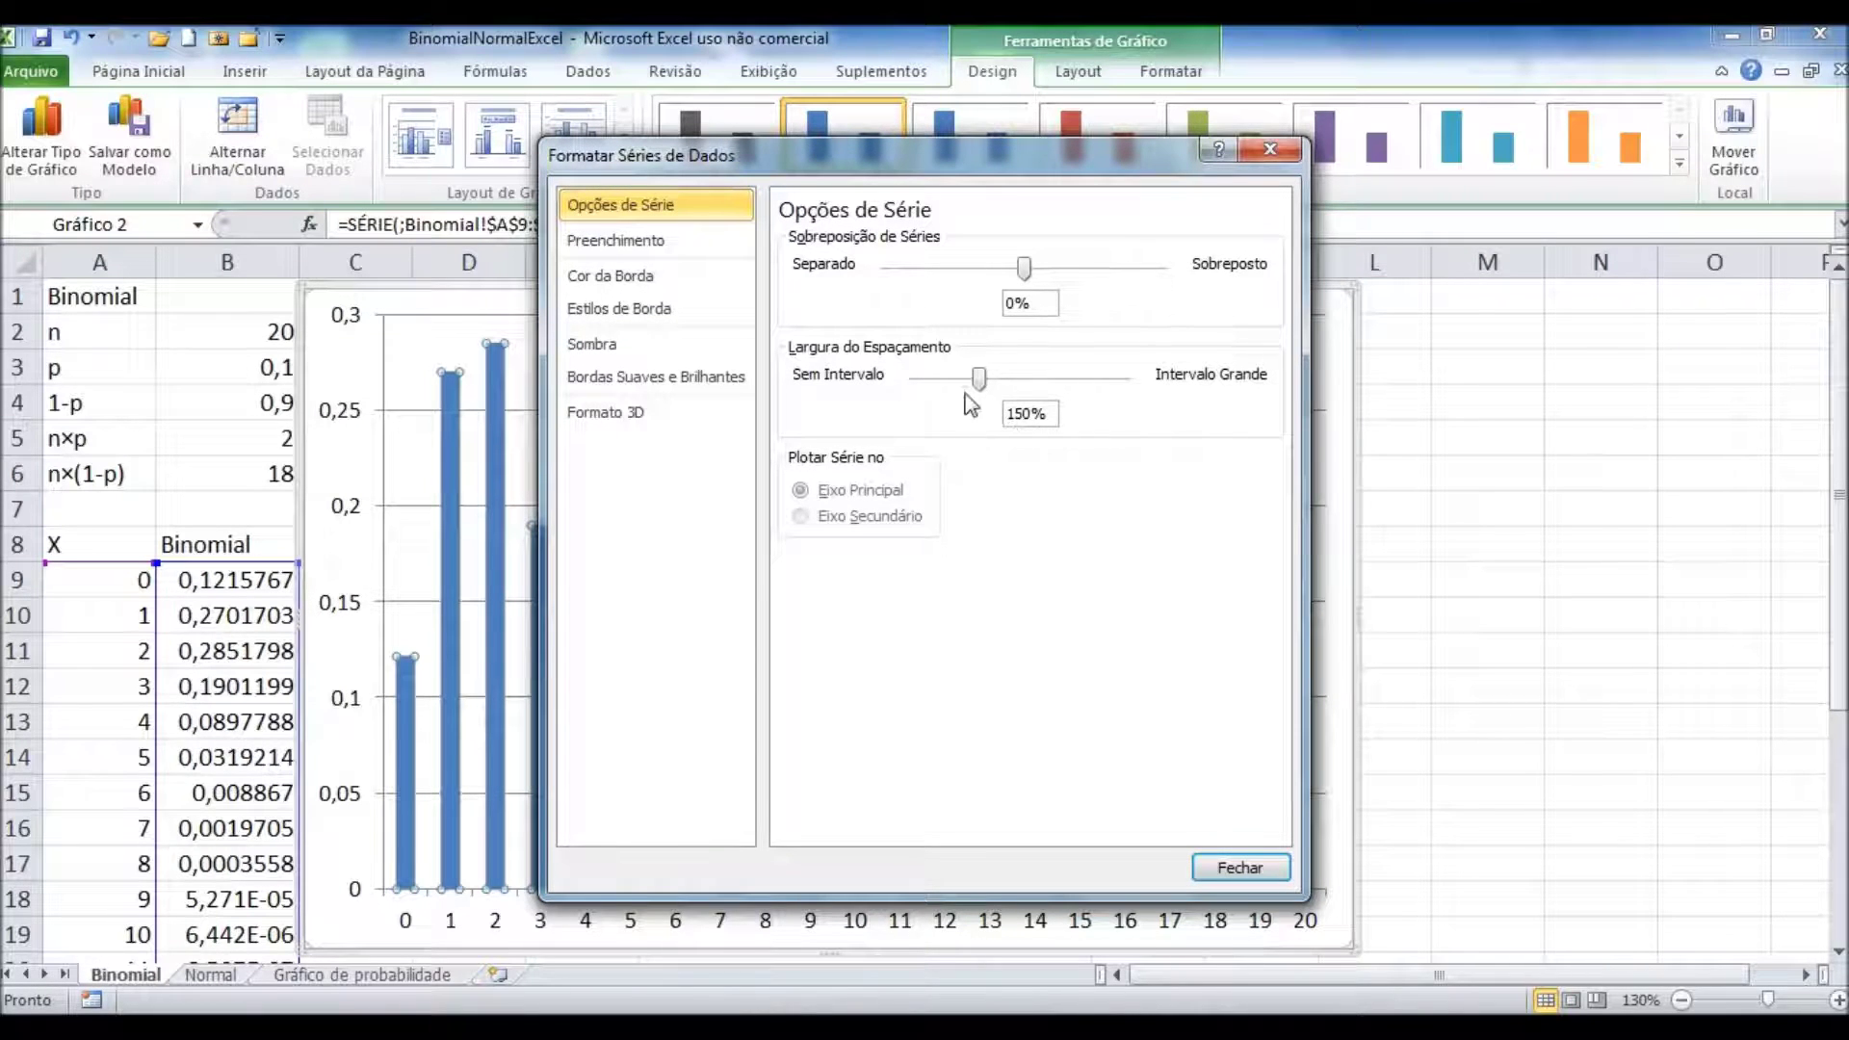
left_click_drag(979, 377, 916, 381)
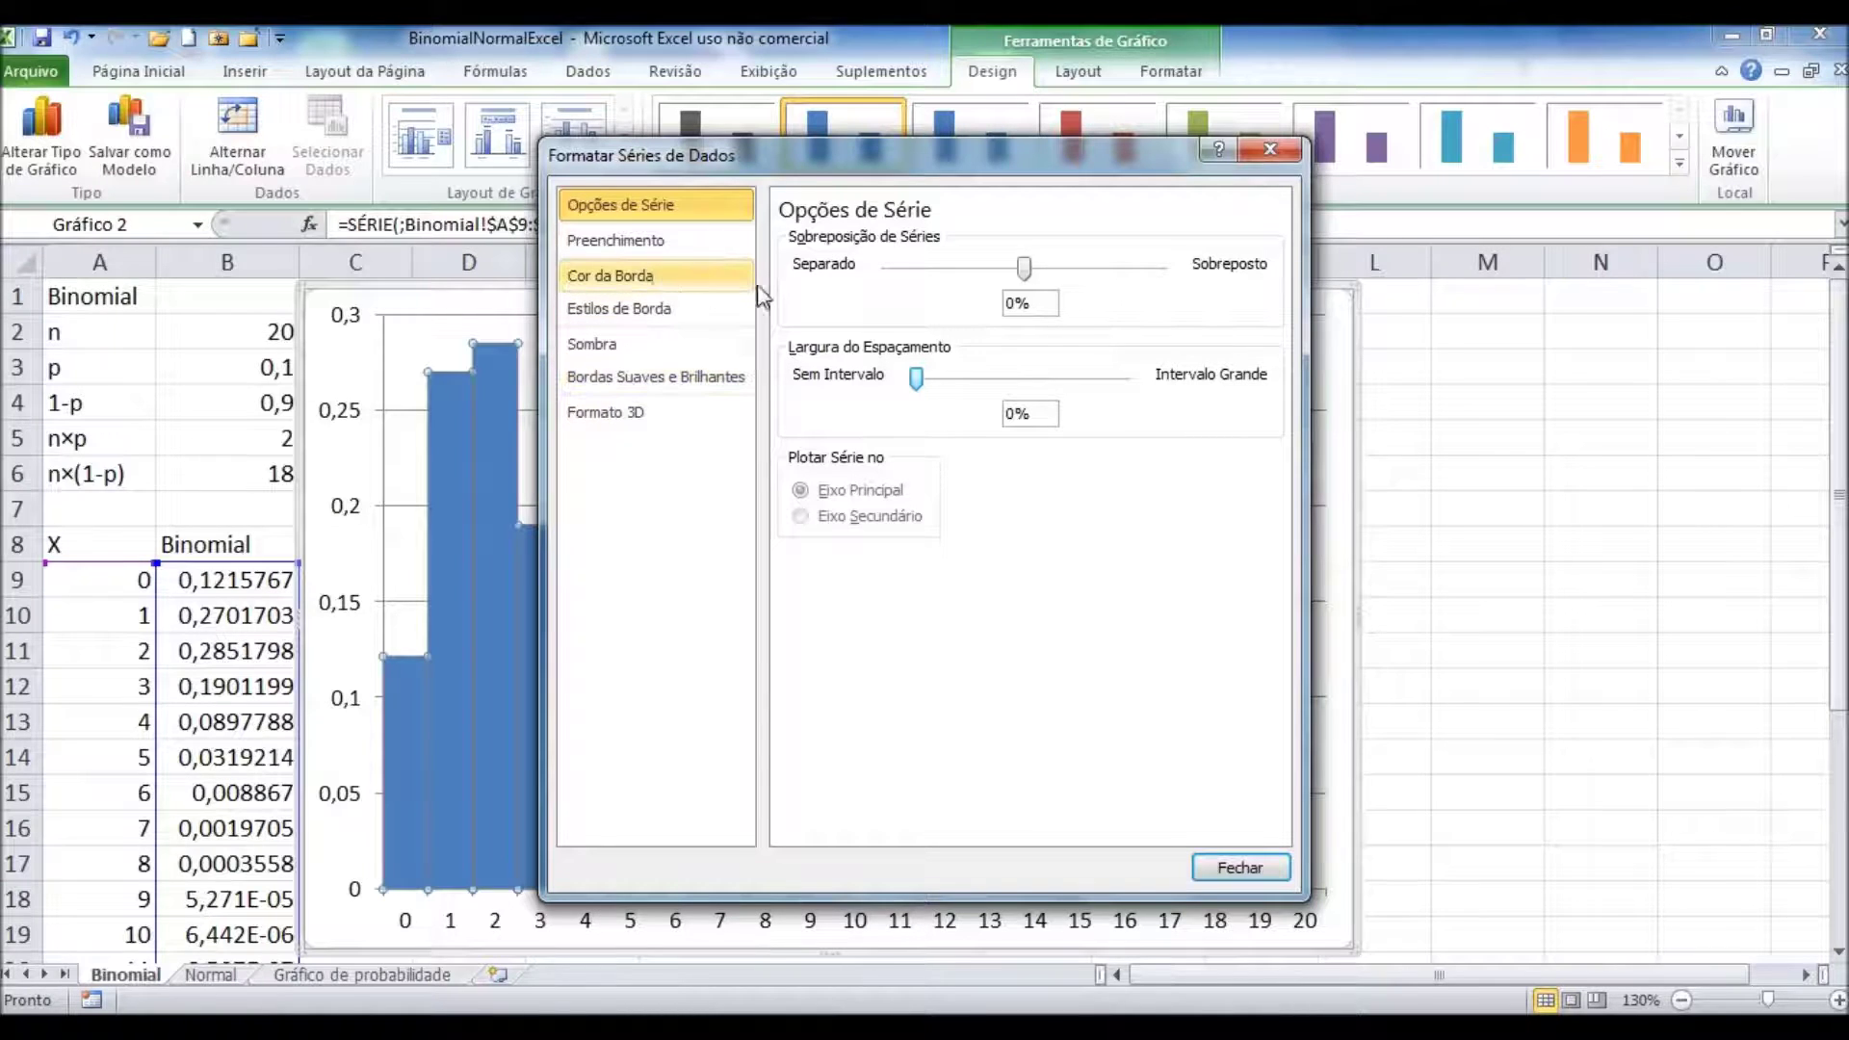
Step: Give the columns a solid black border line, close the series formatting and deselect the chart
left_click(653, 291)
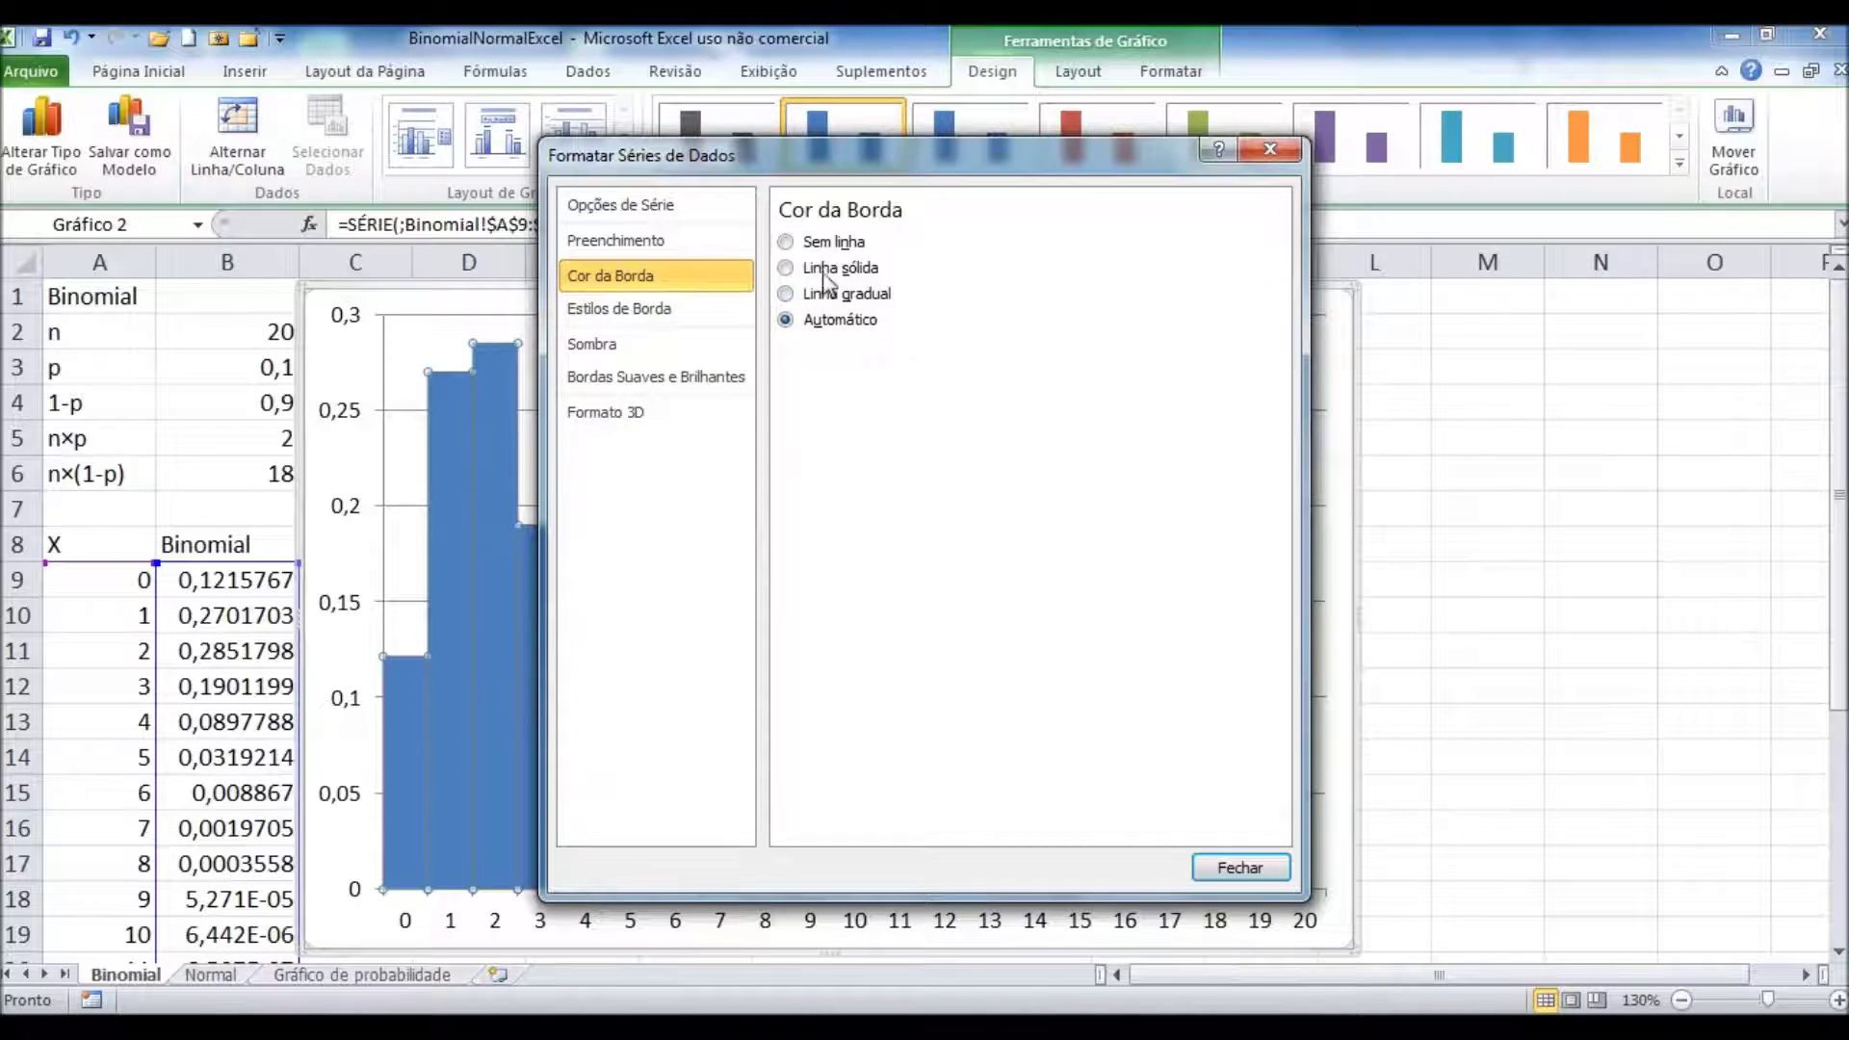
left_click(785, 267)
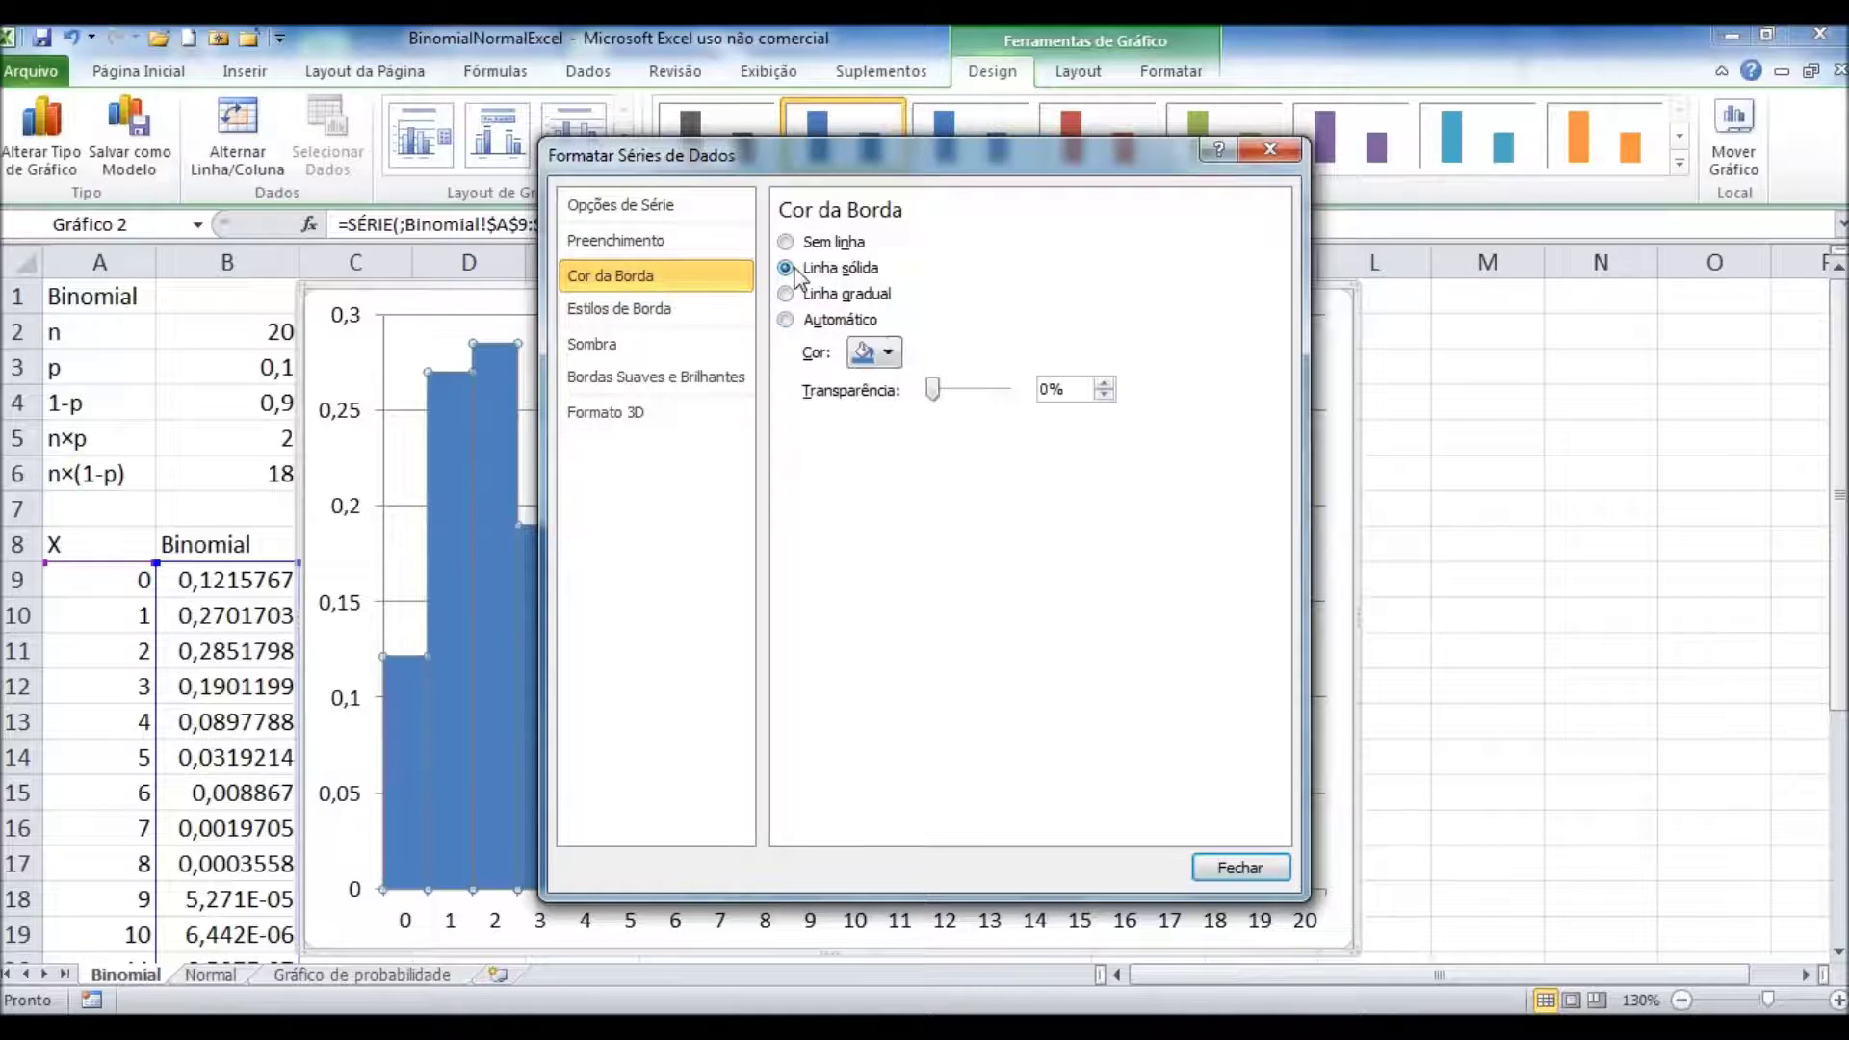
left_click(888, 354)
left_click(881, 408)
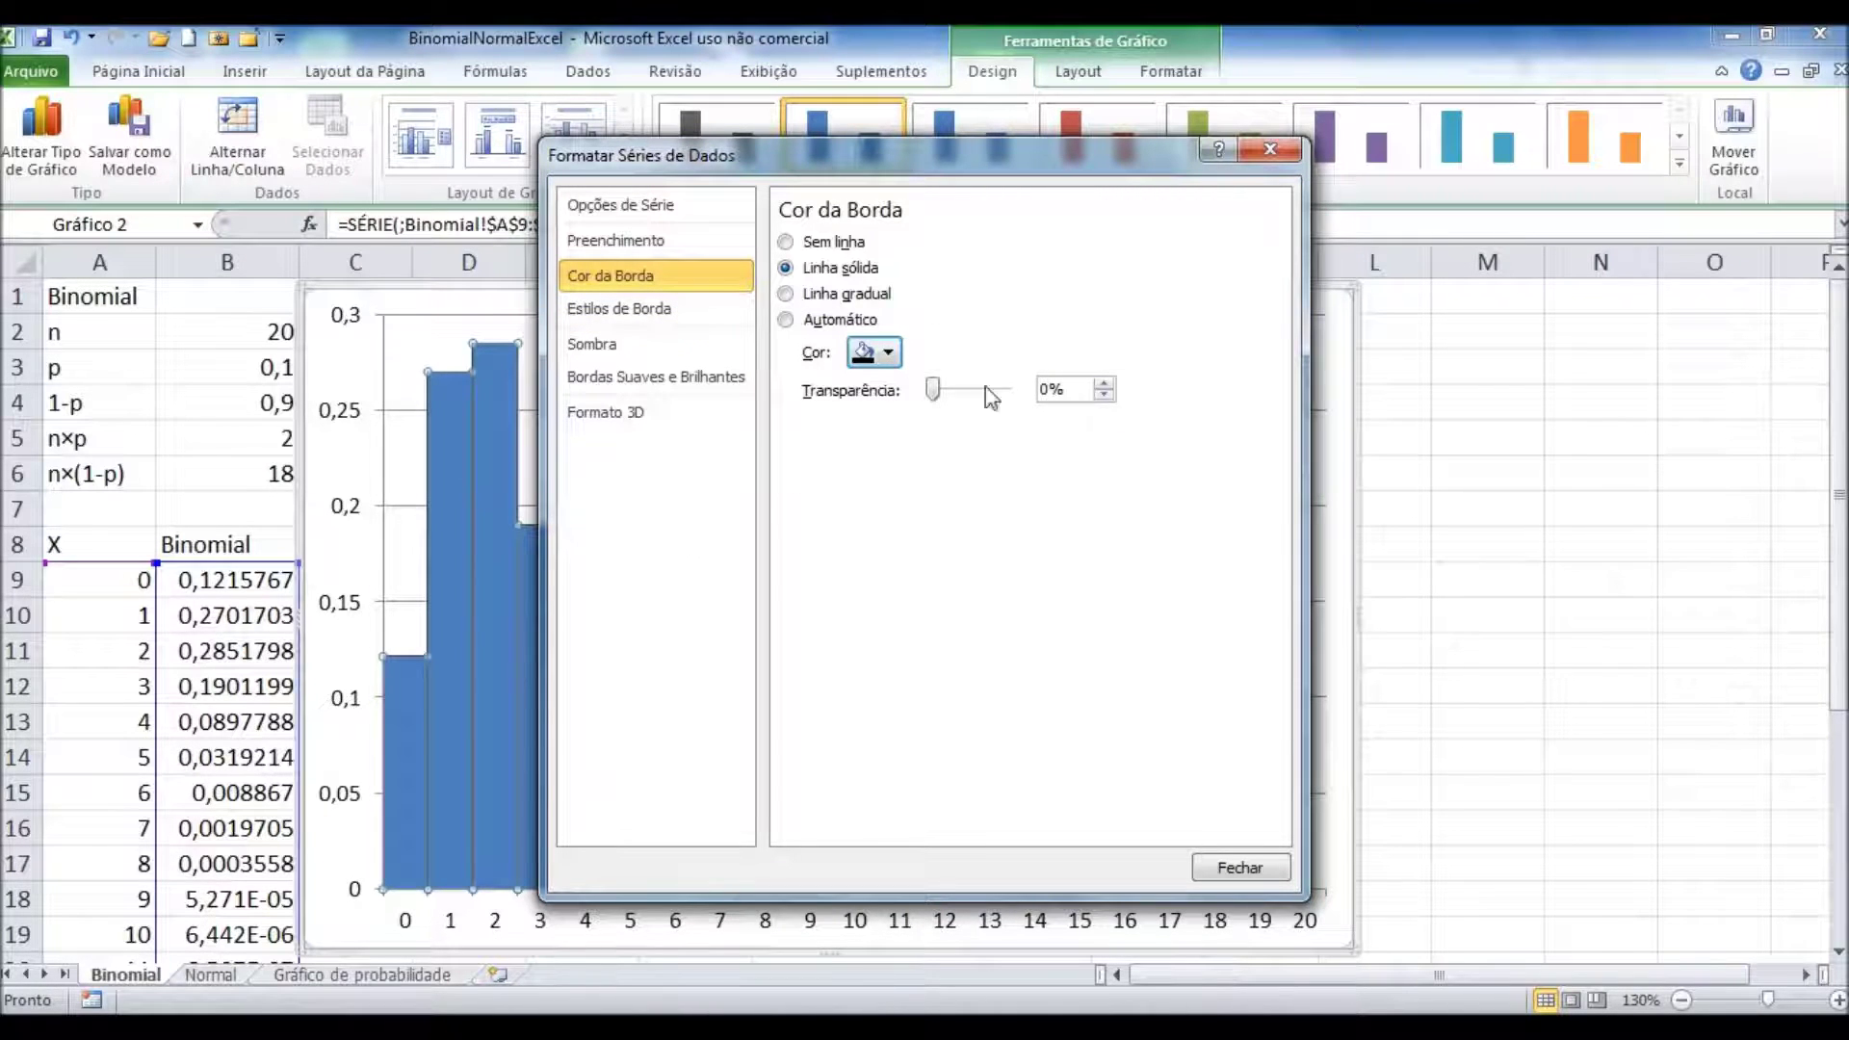
left_click(1237, 869)
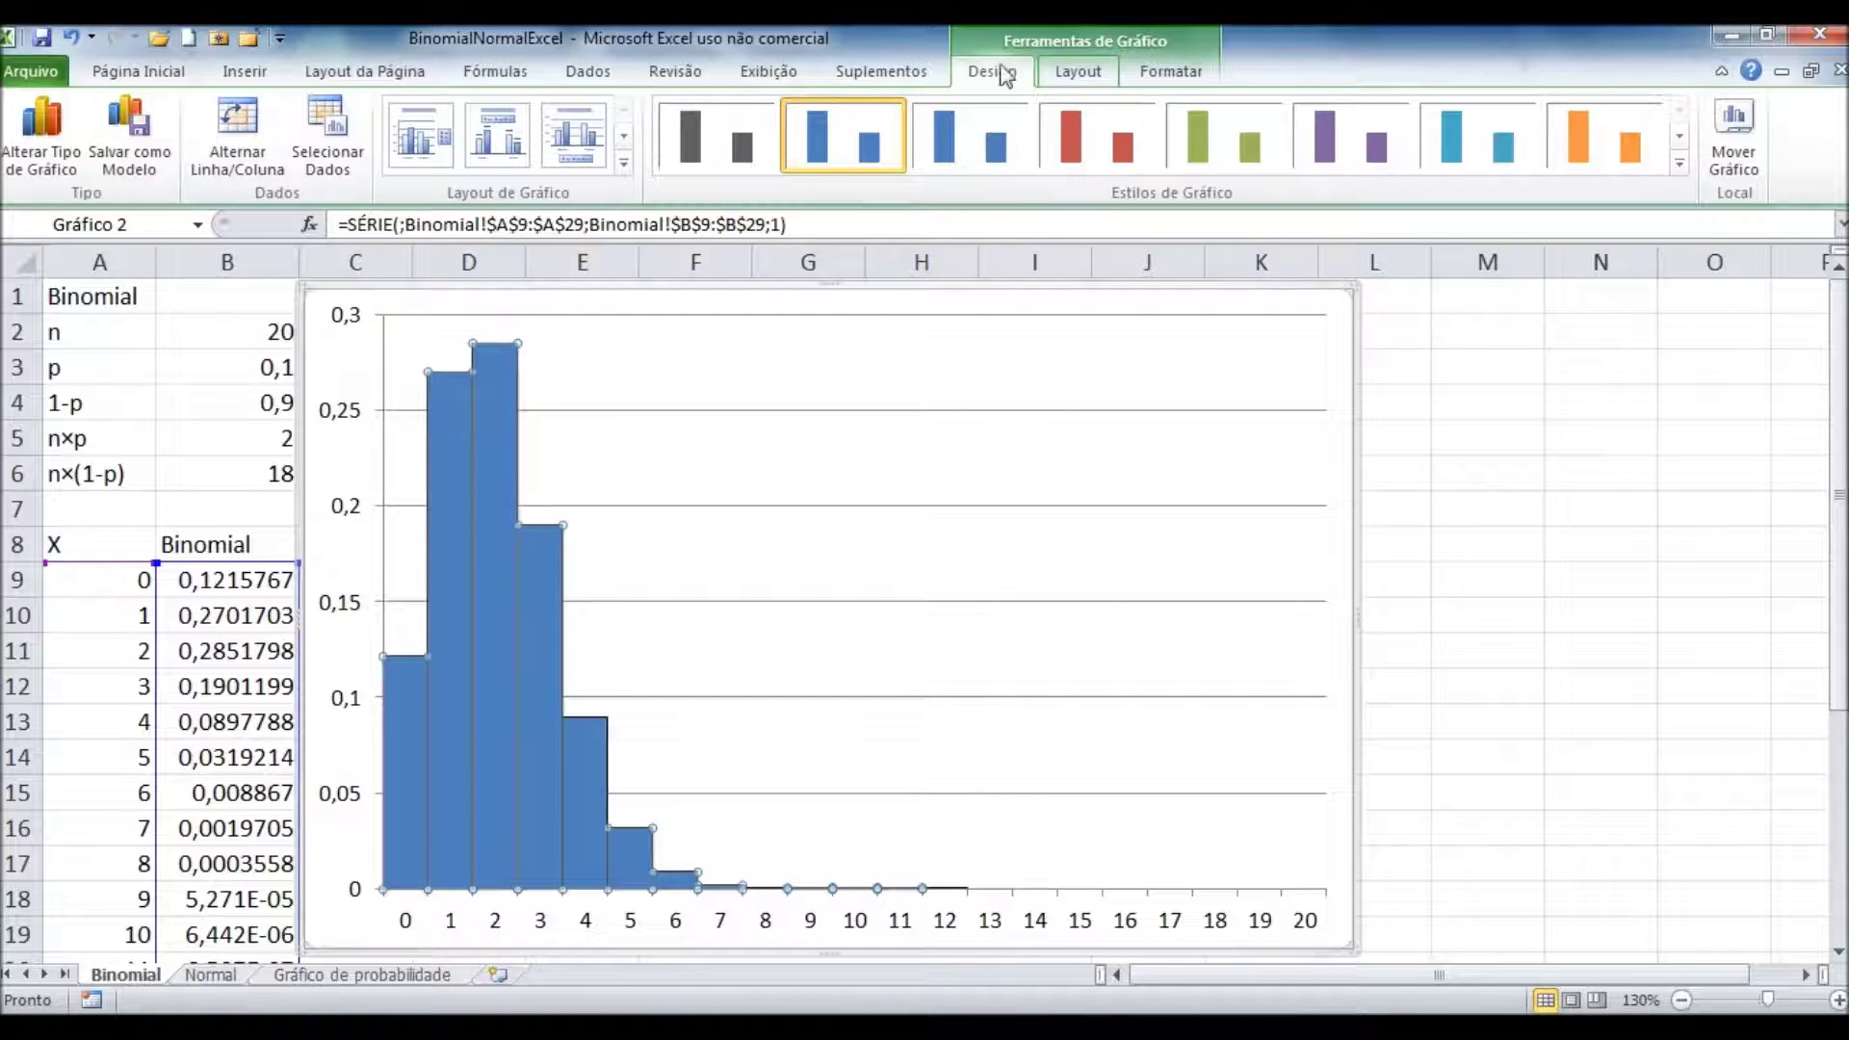
left_click(1575, 467)
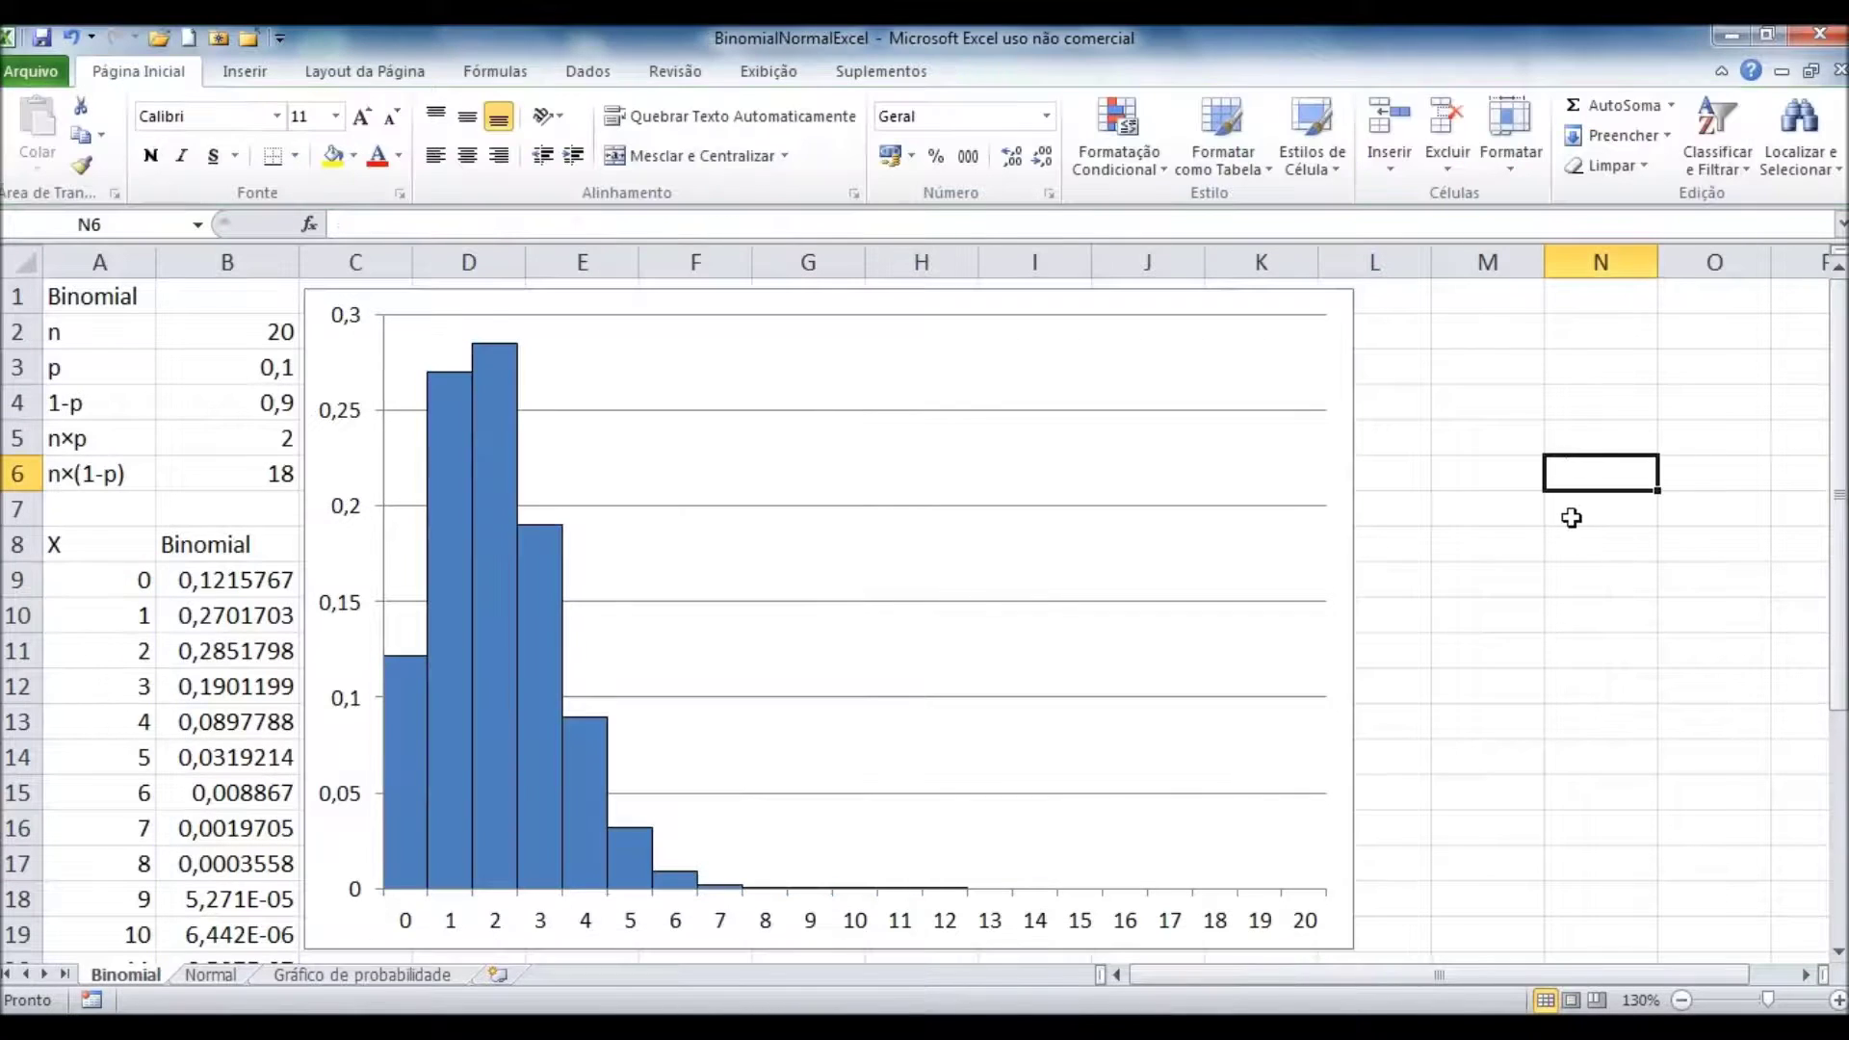
Step: Add a chart title above the binomial column chart reading "Probabilidades binomiais"
left_click(326, 359)
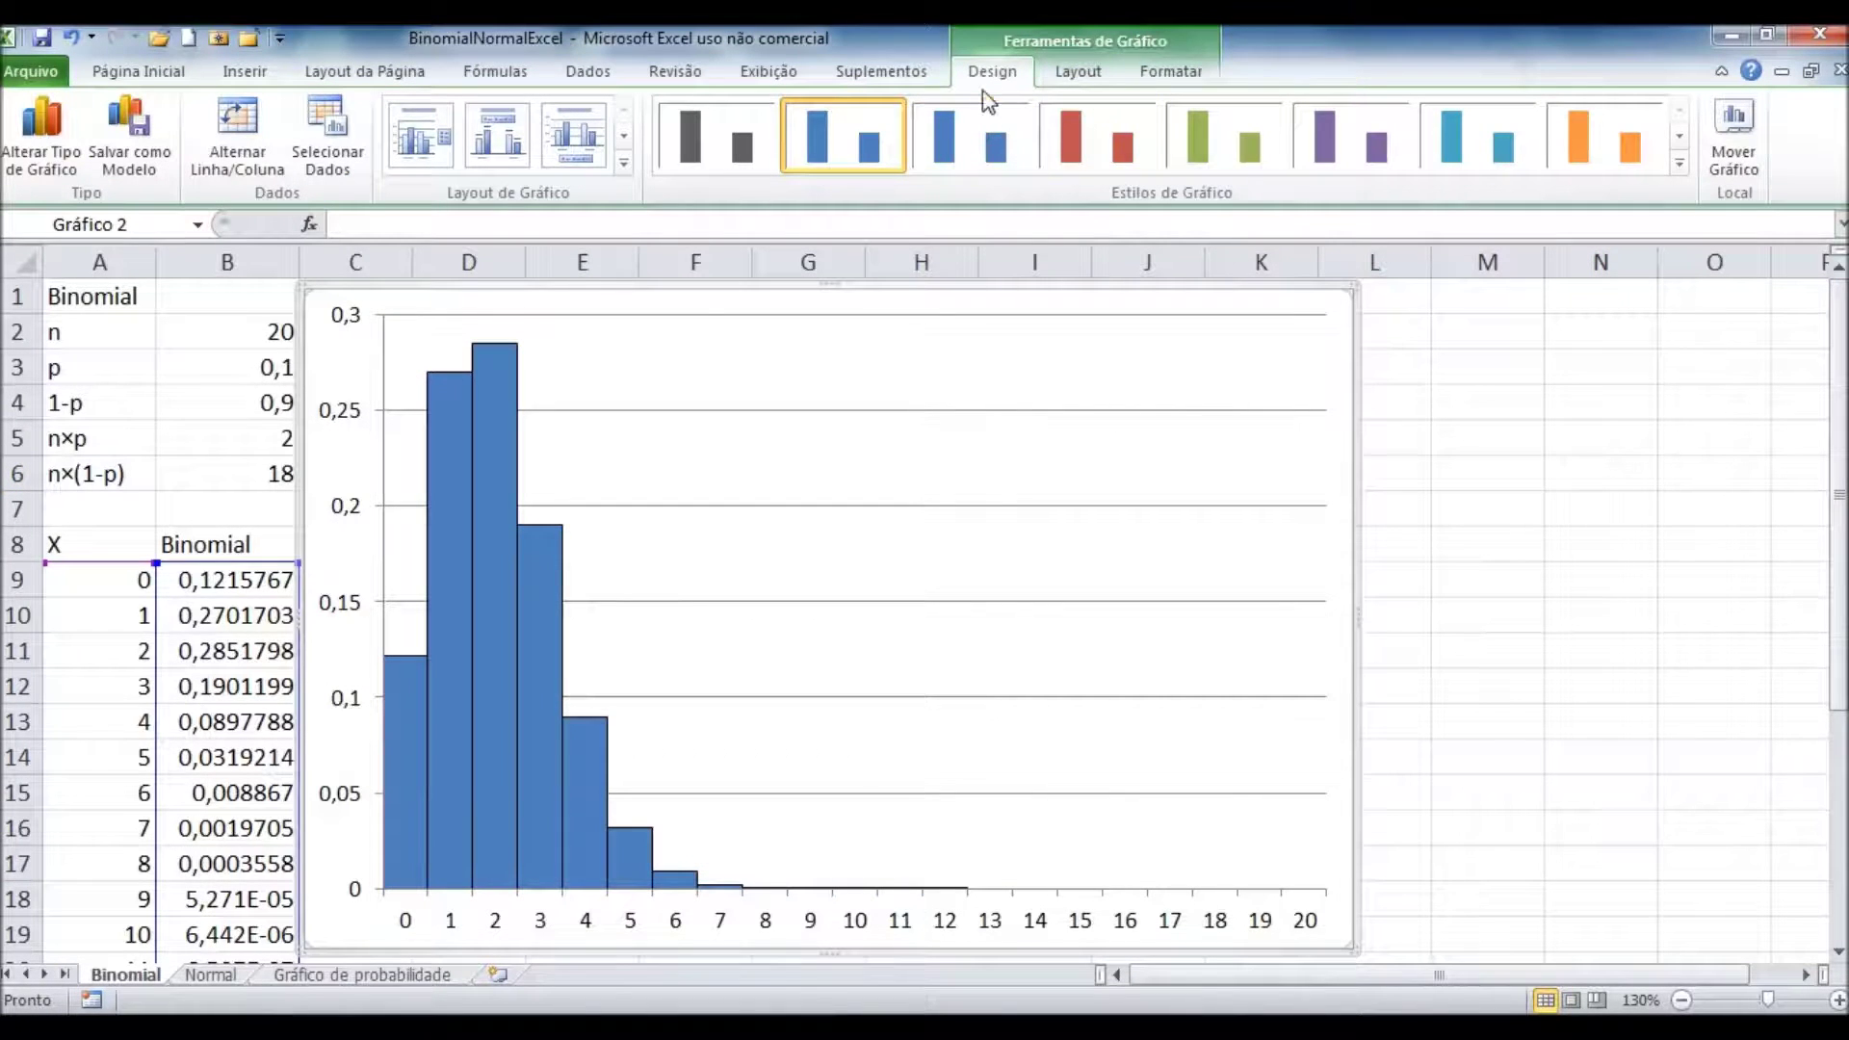
left_click(1104, 89)
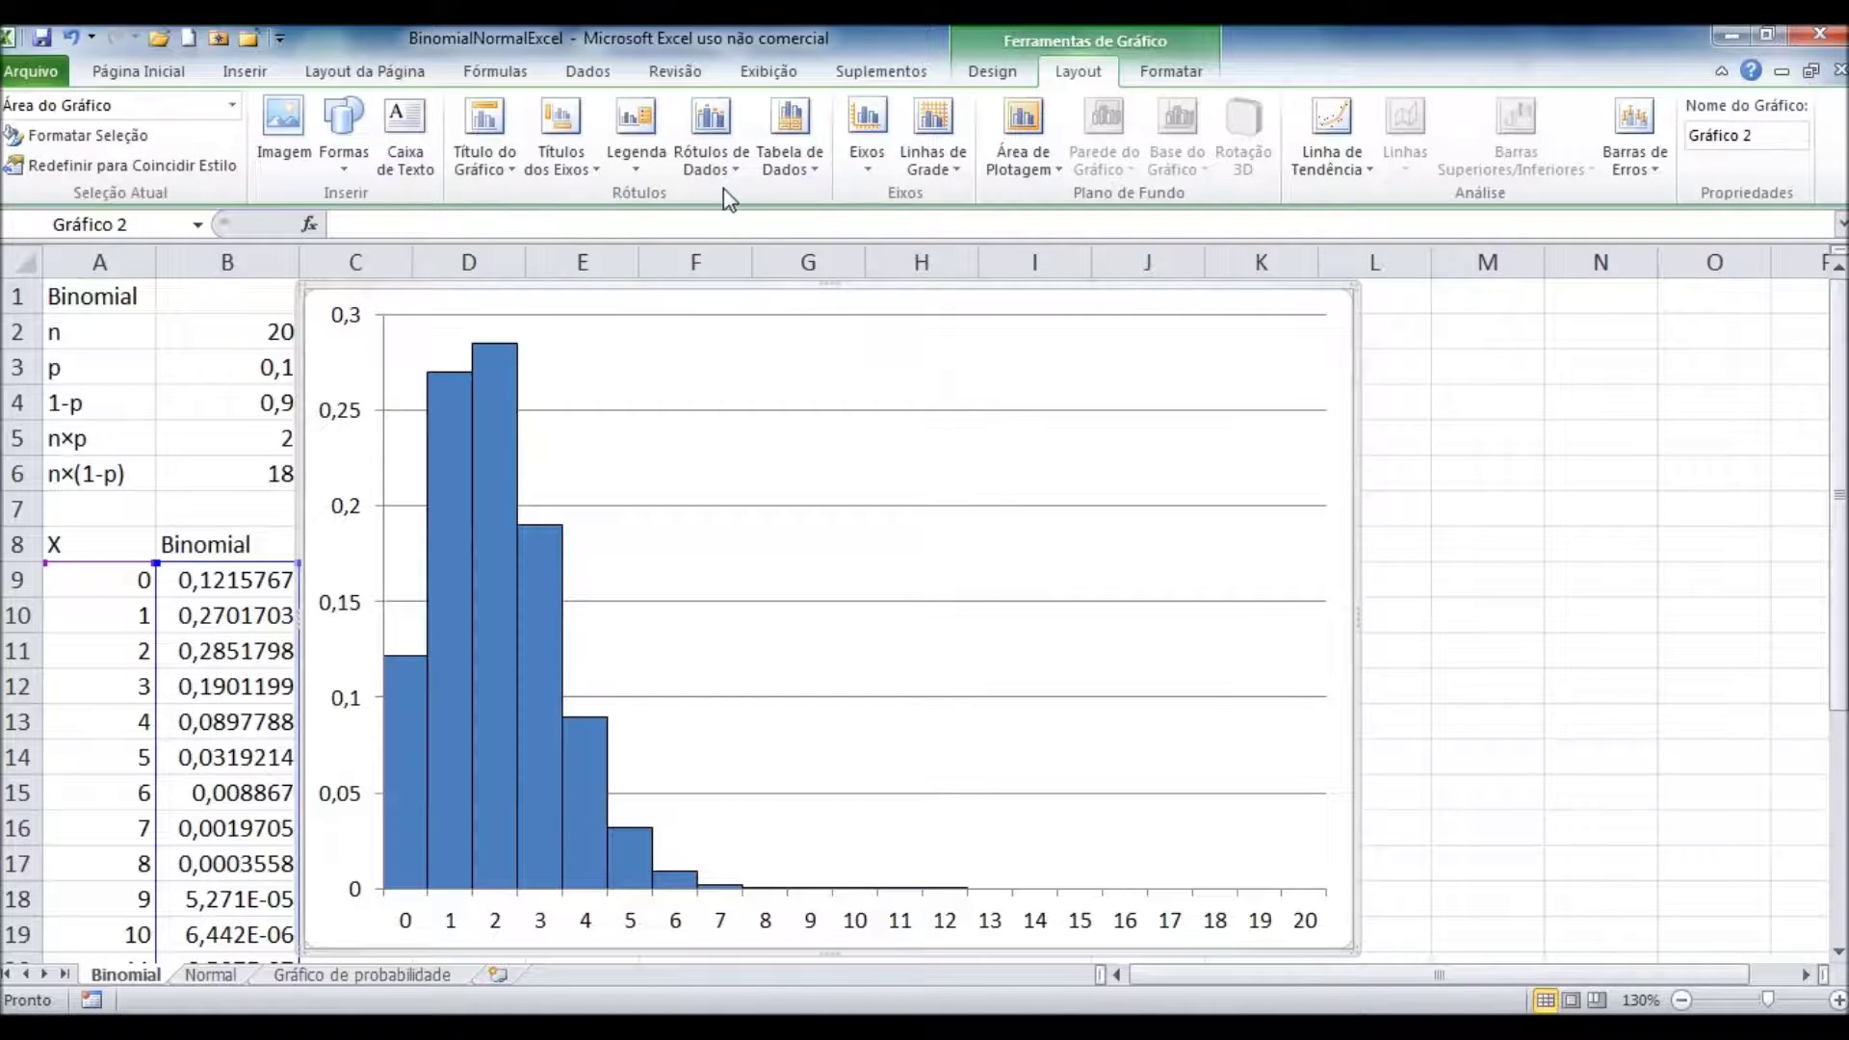
left_click(482, 157)
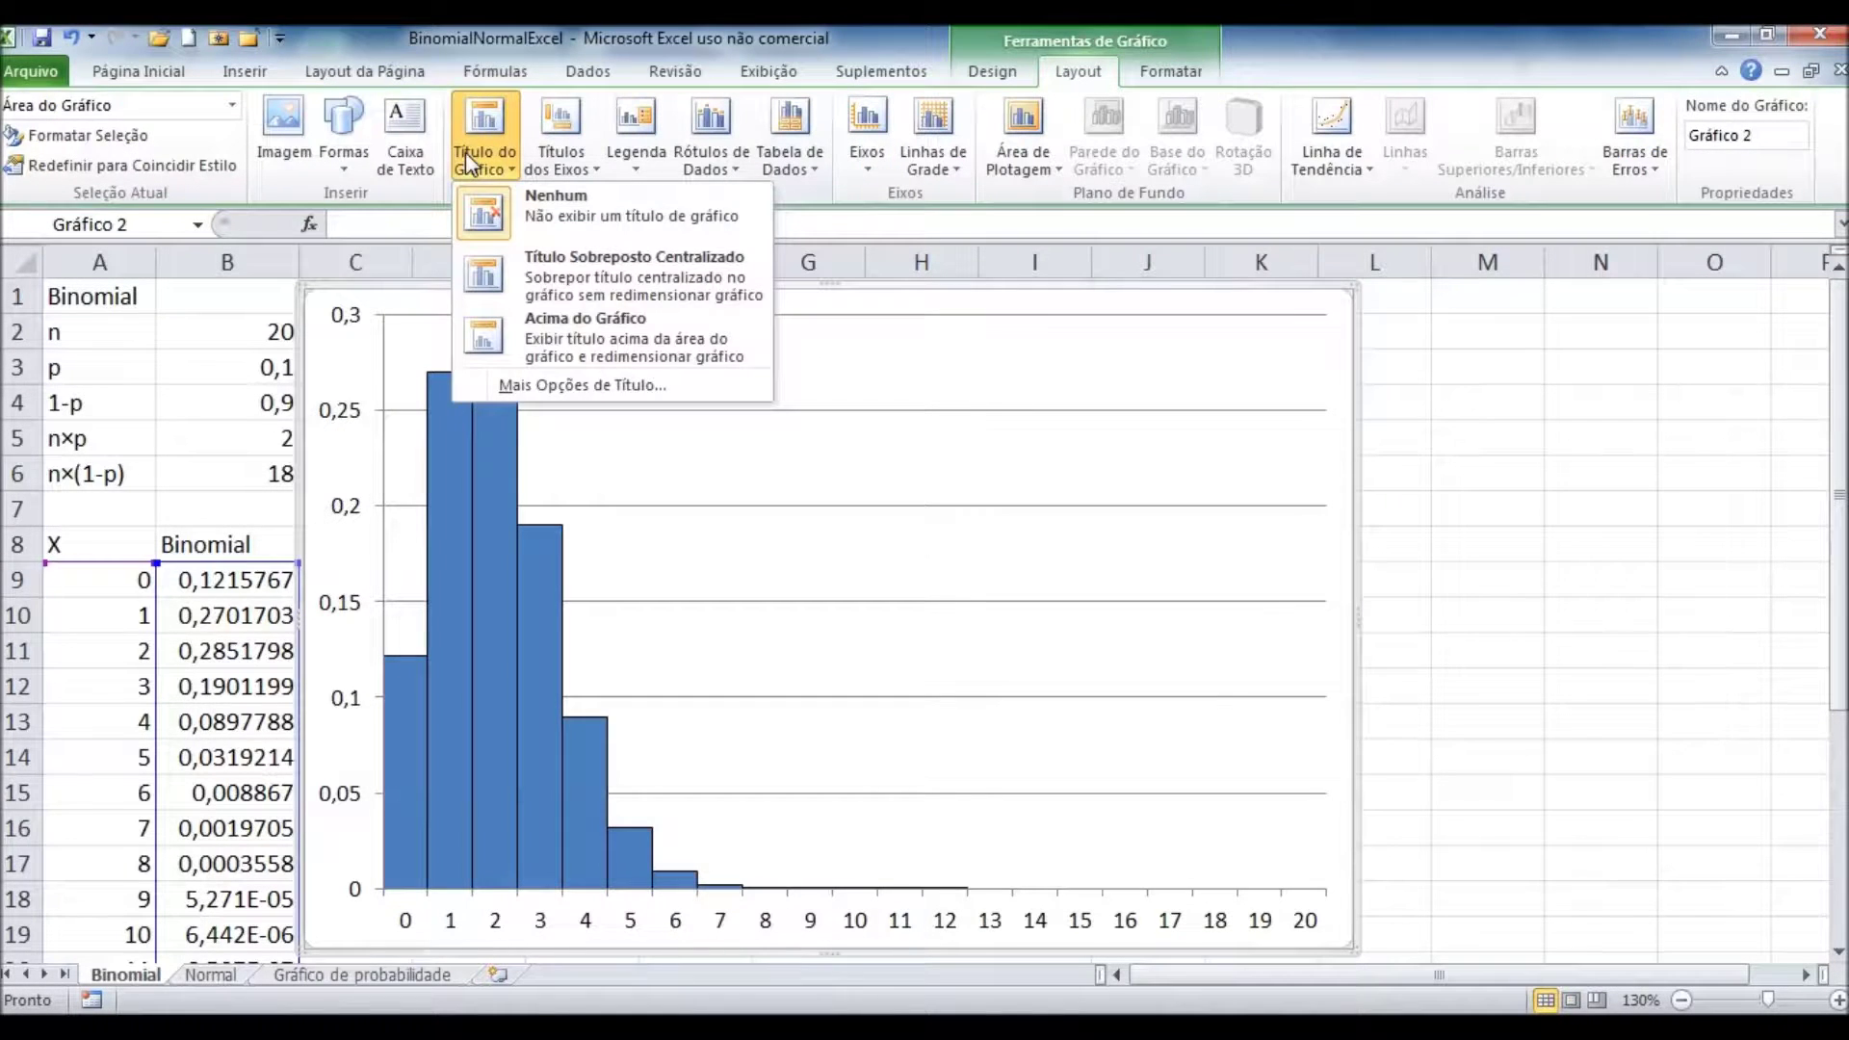
left_click(482, 356)
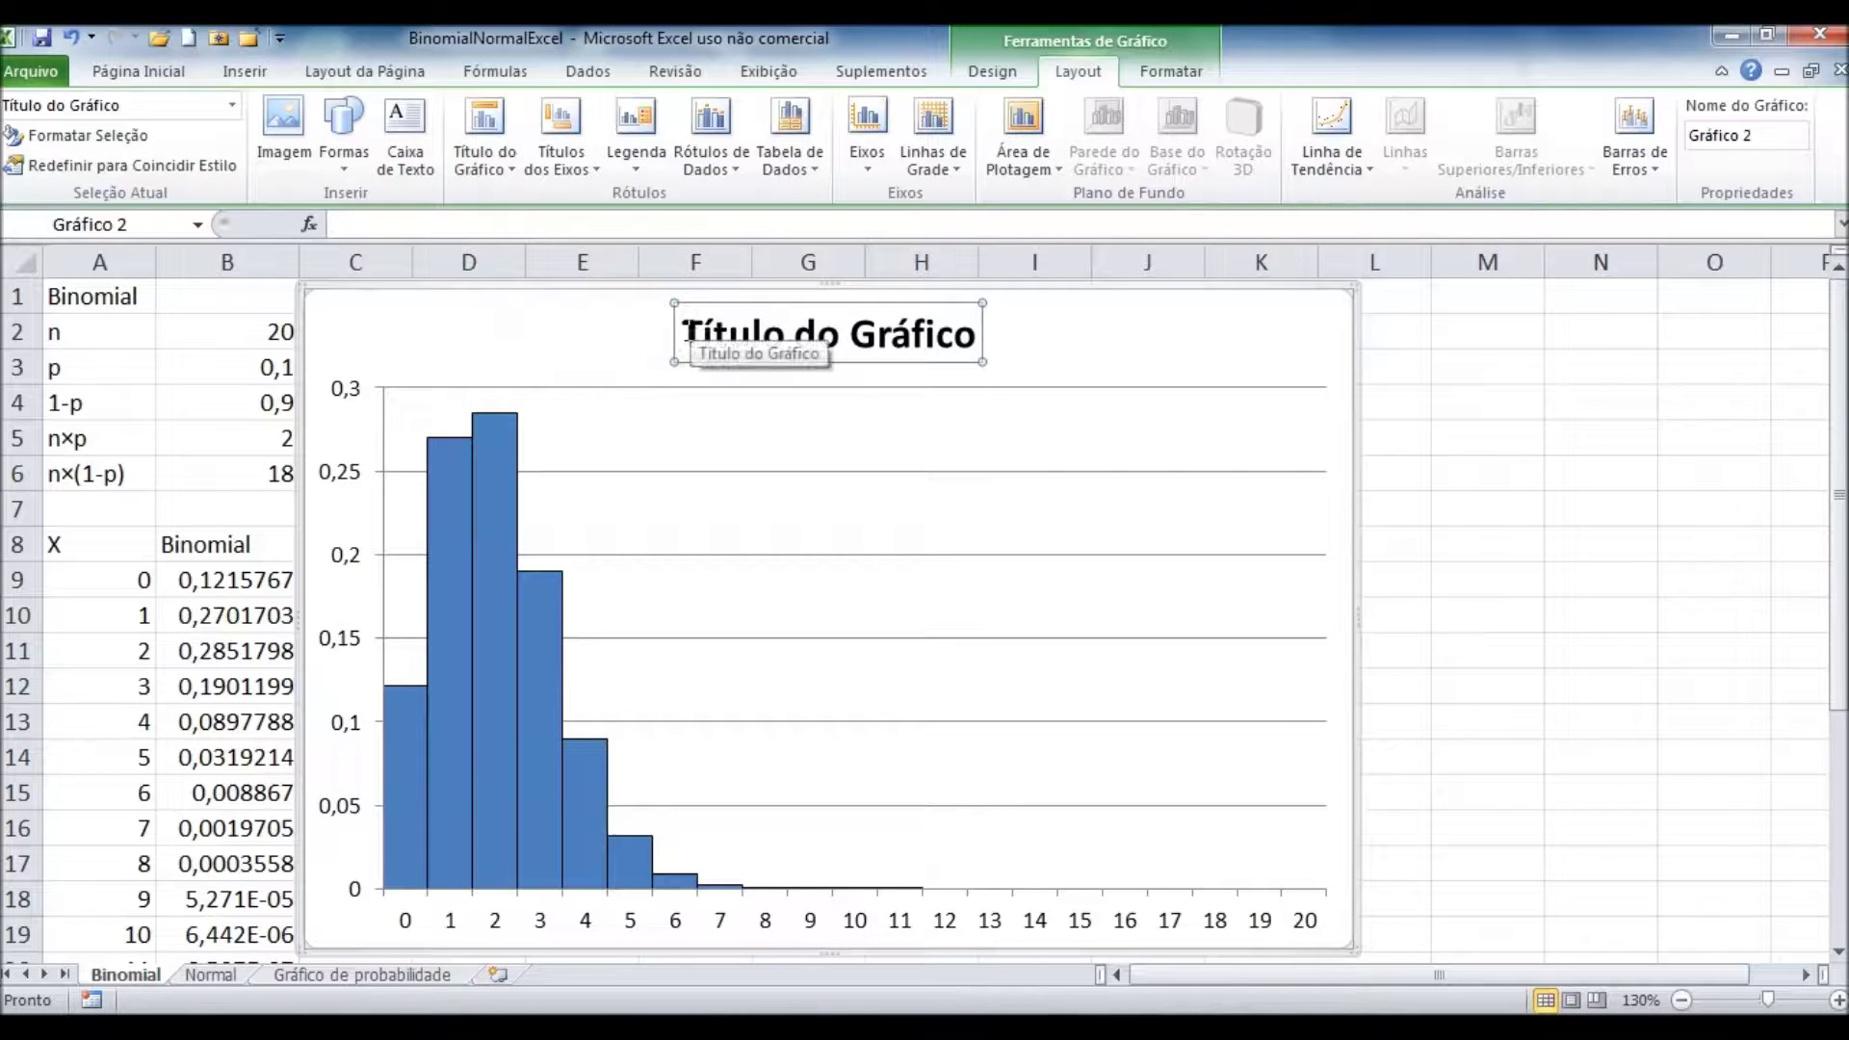
left_click_drag(681, 332, 980, 335)
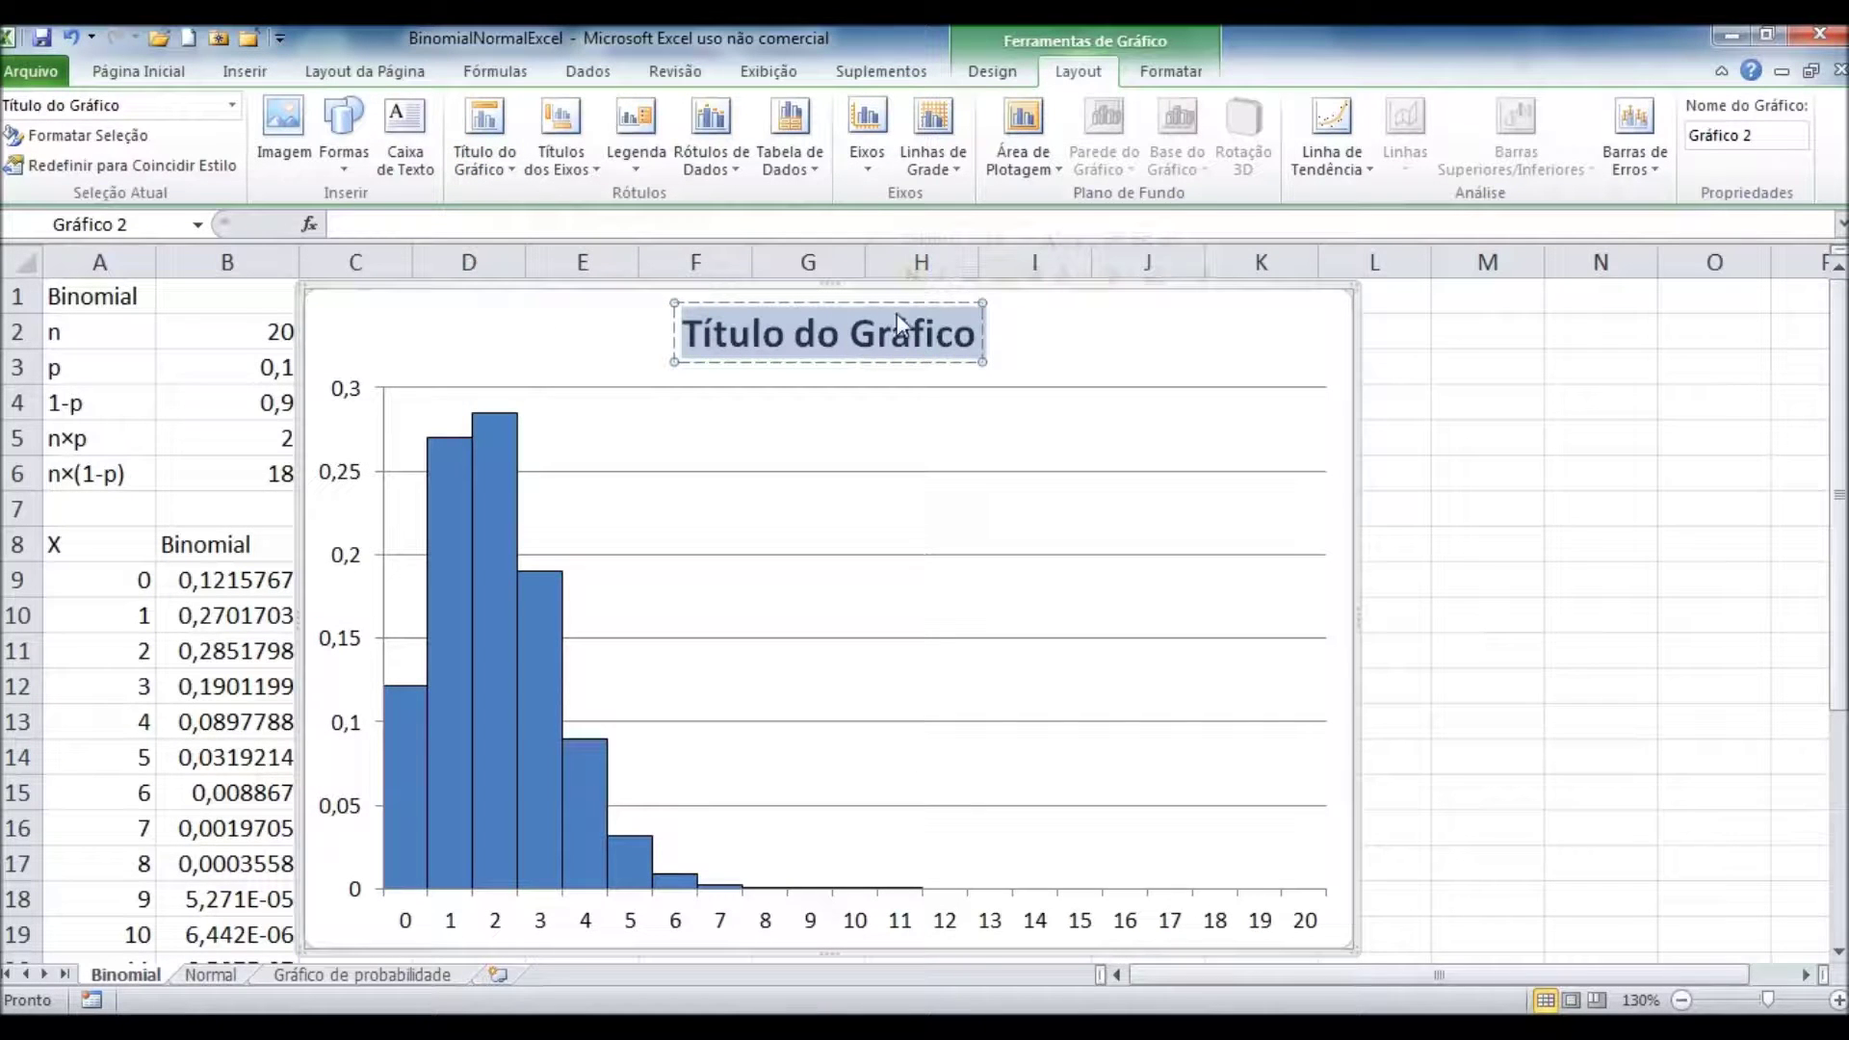
type("Probabi")
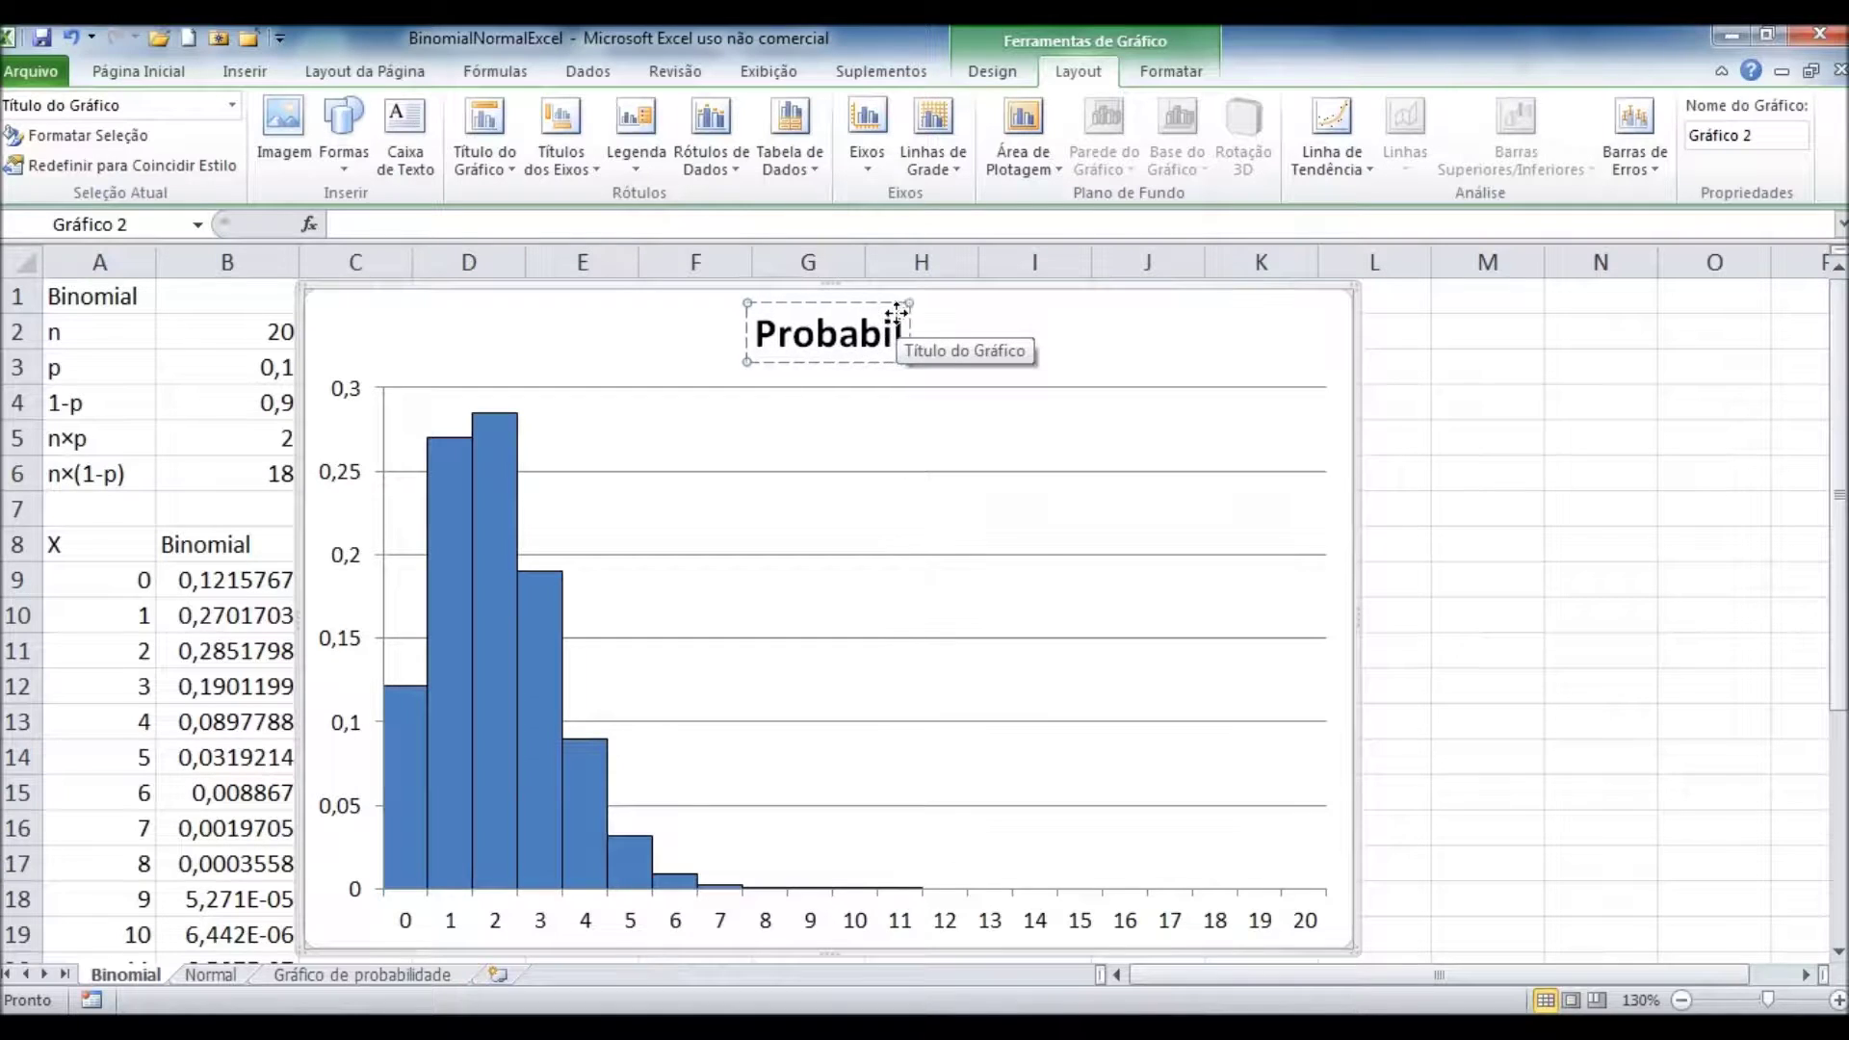
type("lidades binomial")
type("s")
key("Escape")
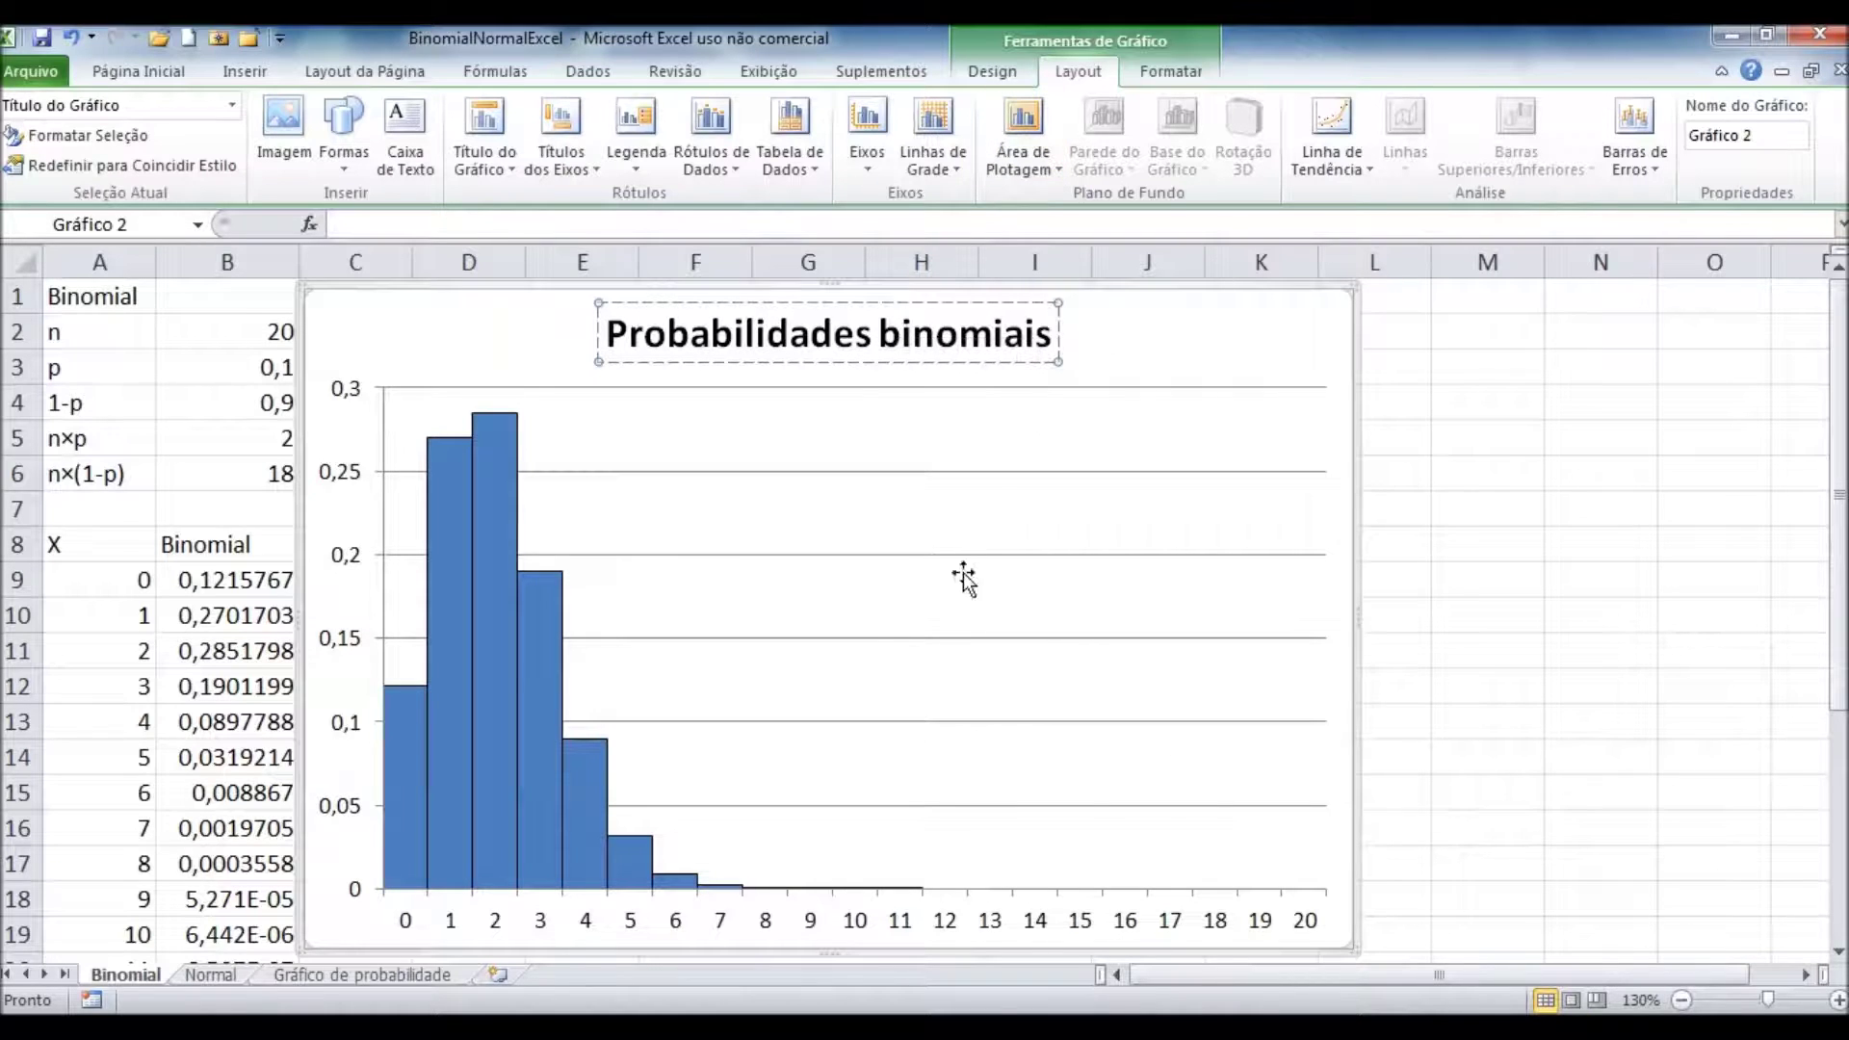
Step: Add a title below the chart's horizontal axis reading "X"
left_click(560, 154)
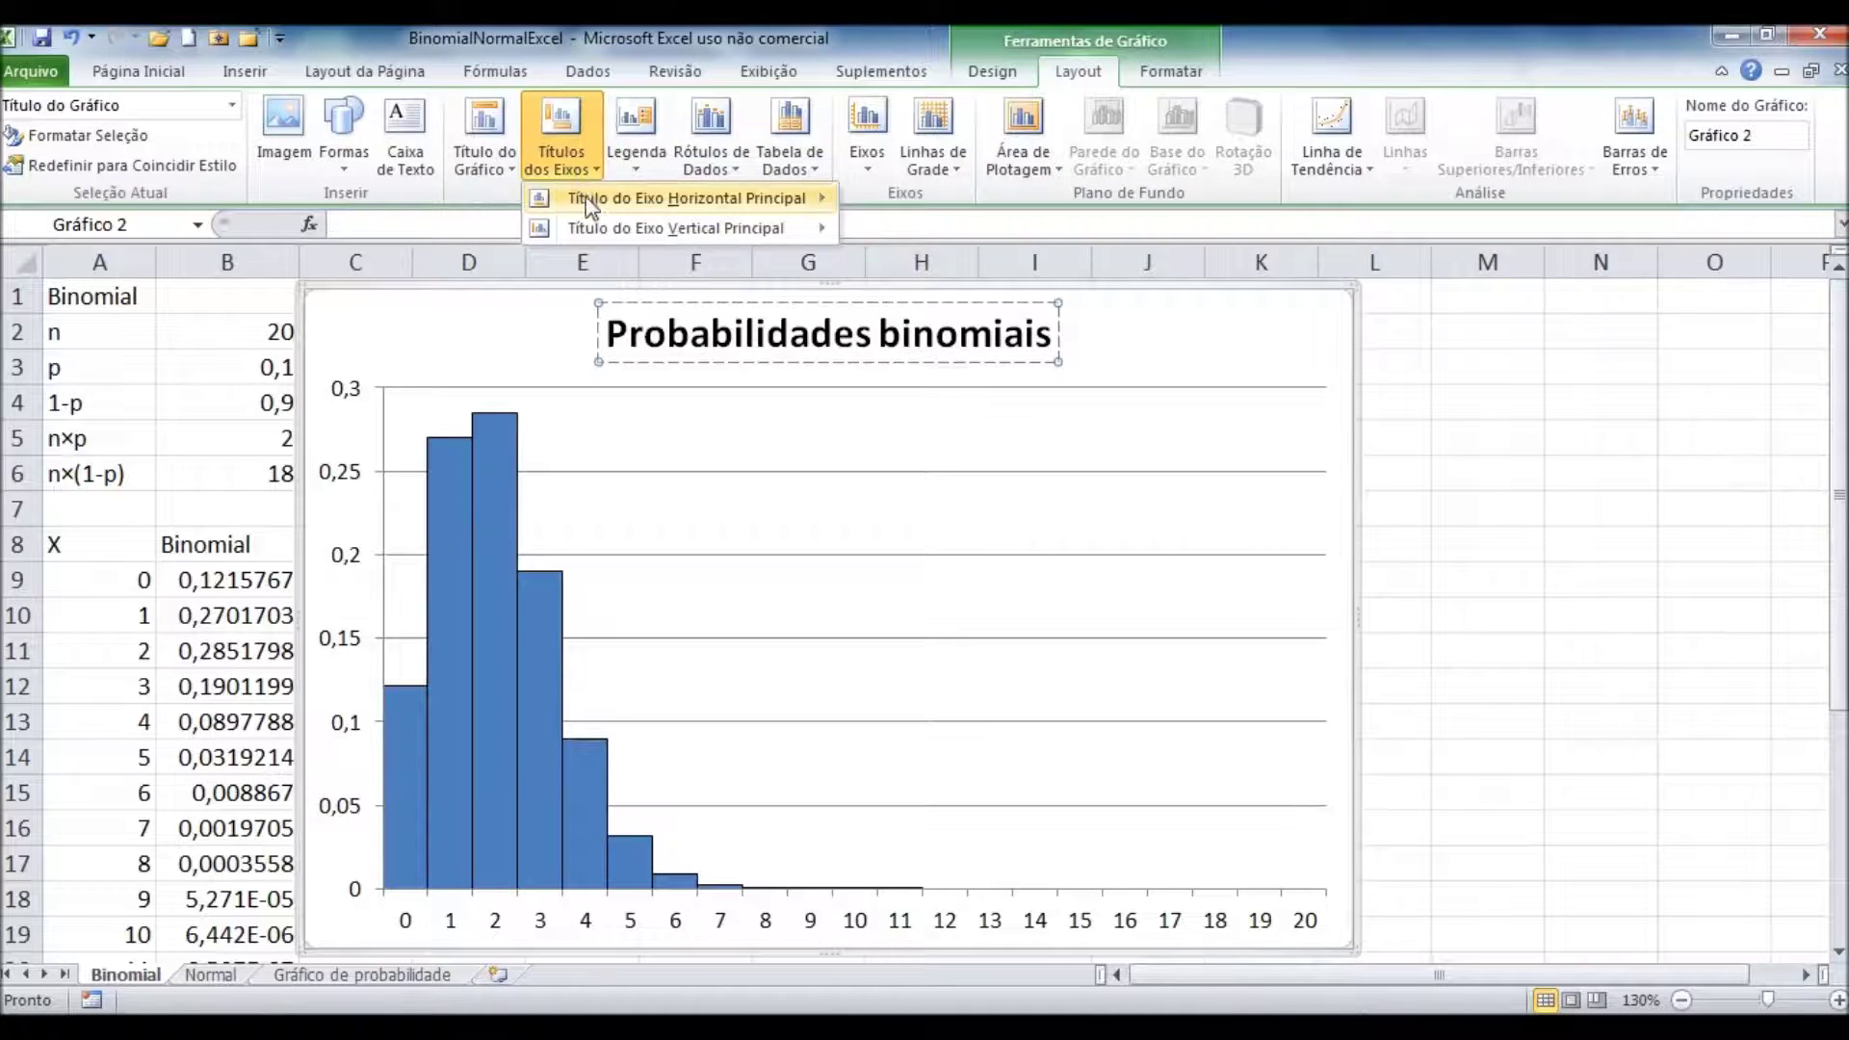
mouse_move(589, 205)
left_click(963, 283)
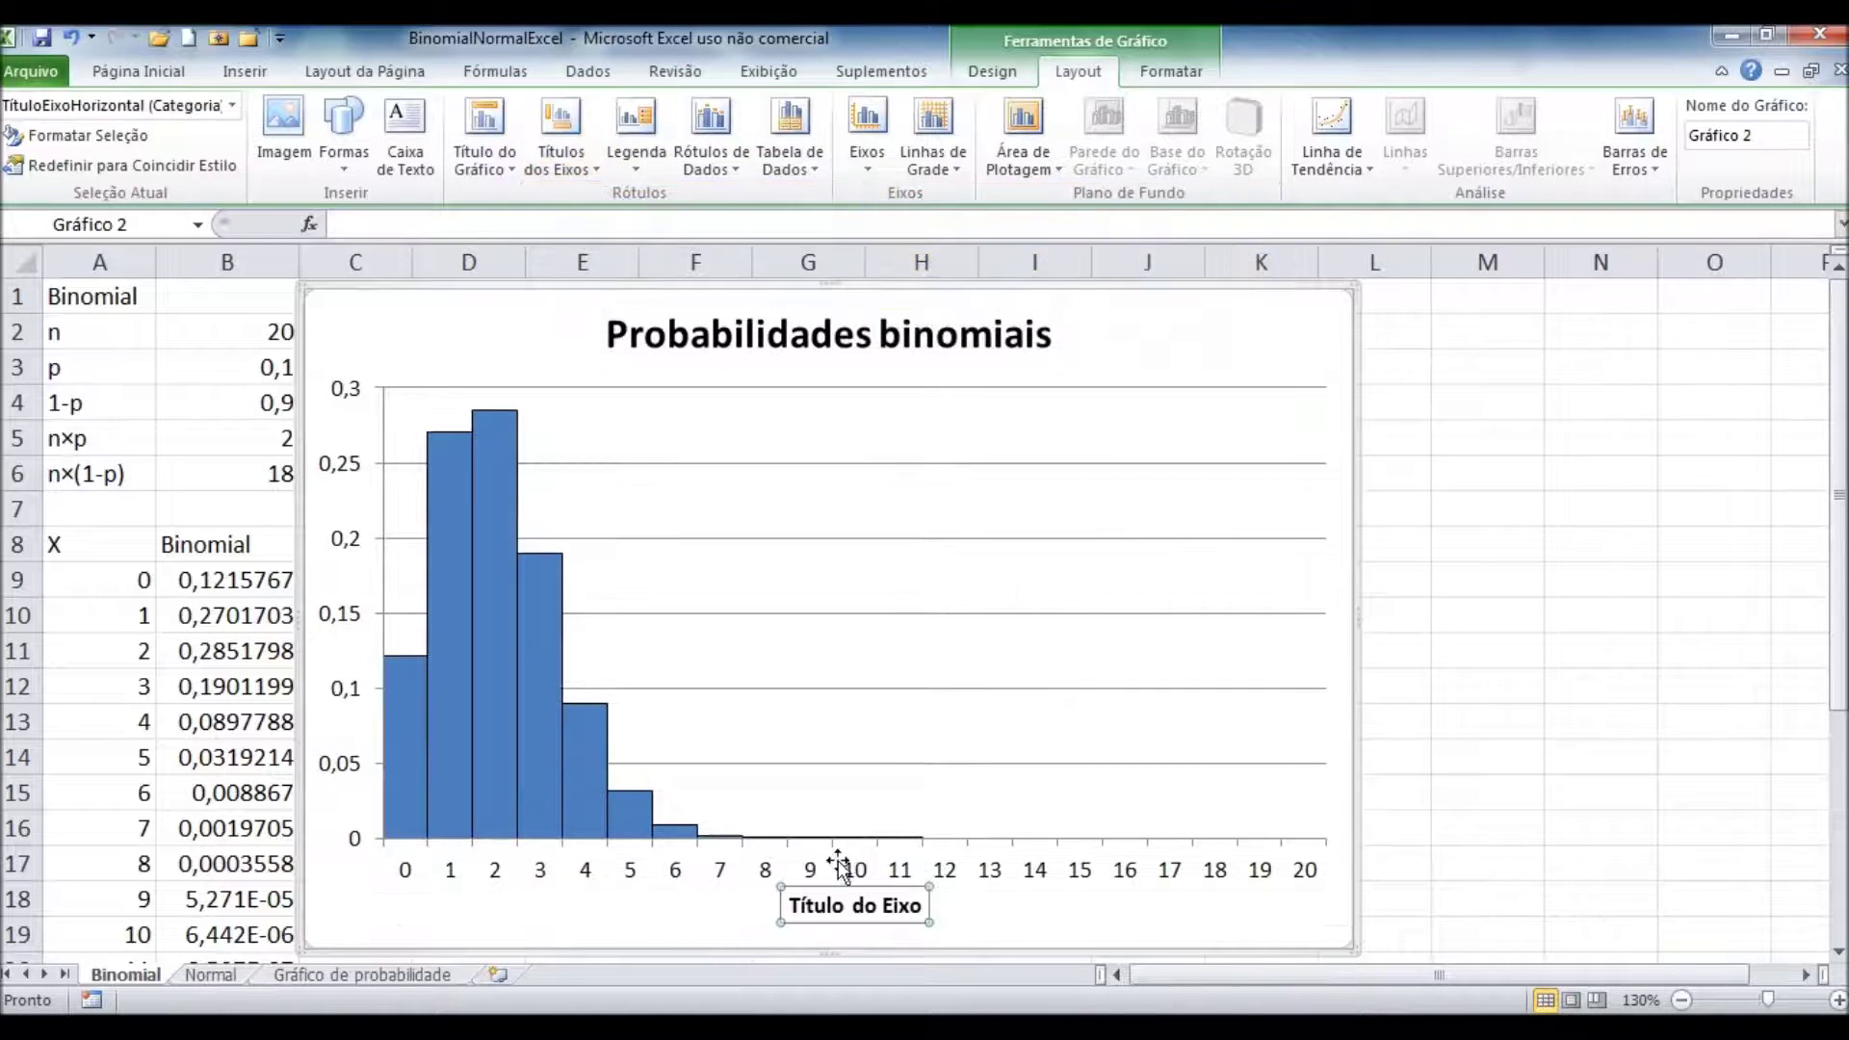
left_click_drag(794, 905, 946, 905)
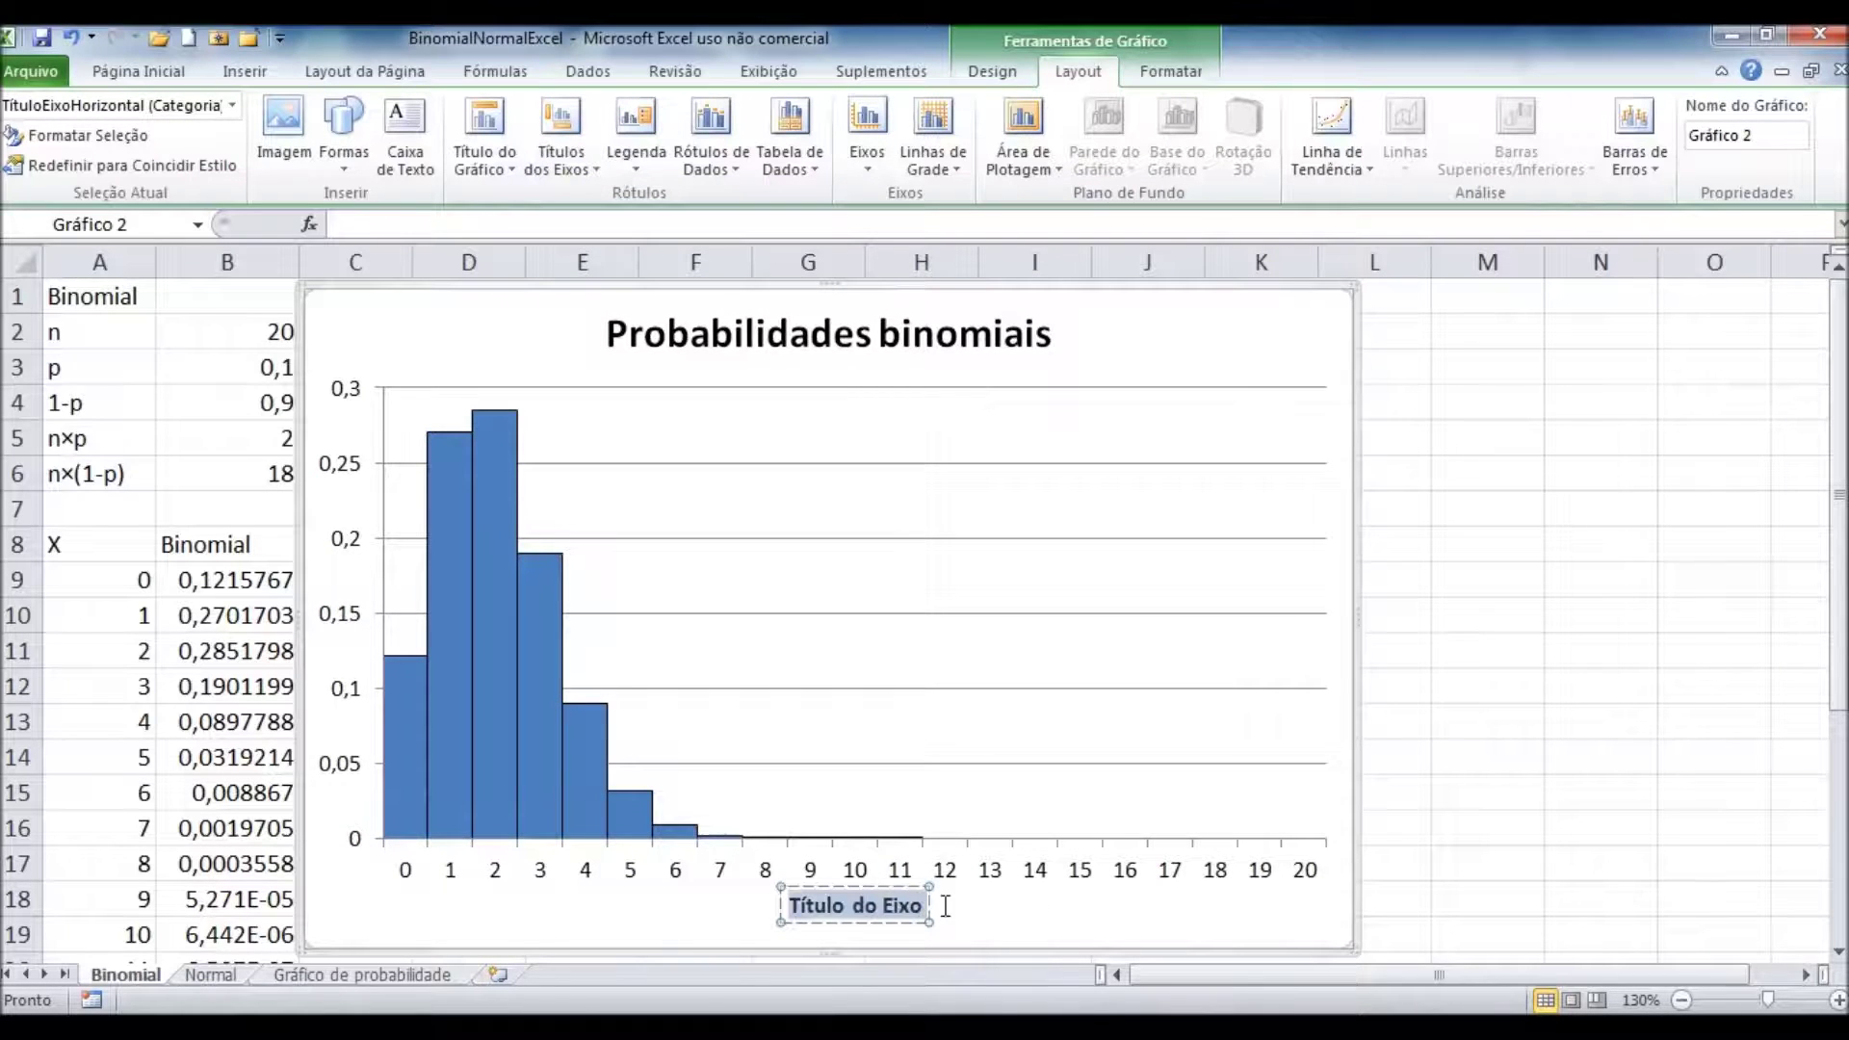
type("X")
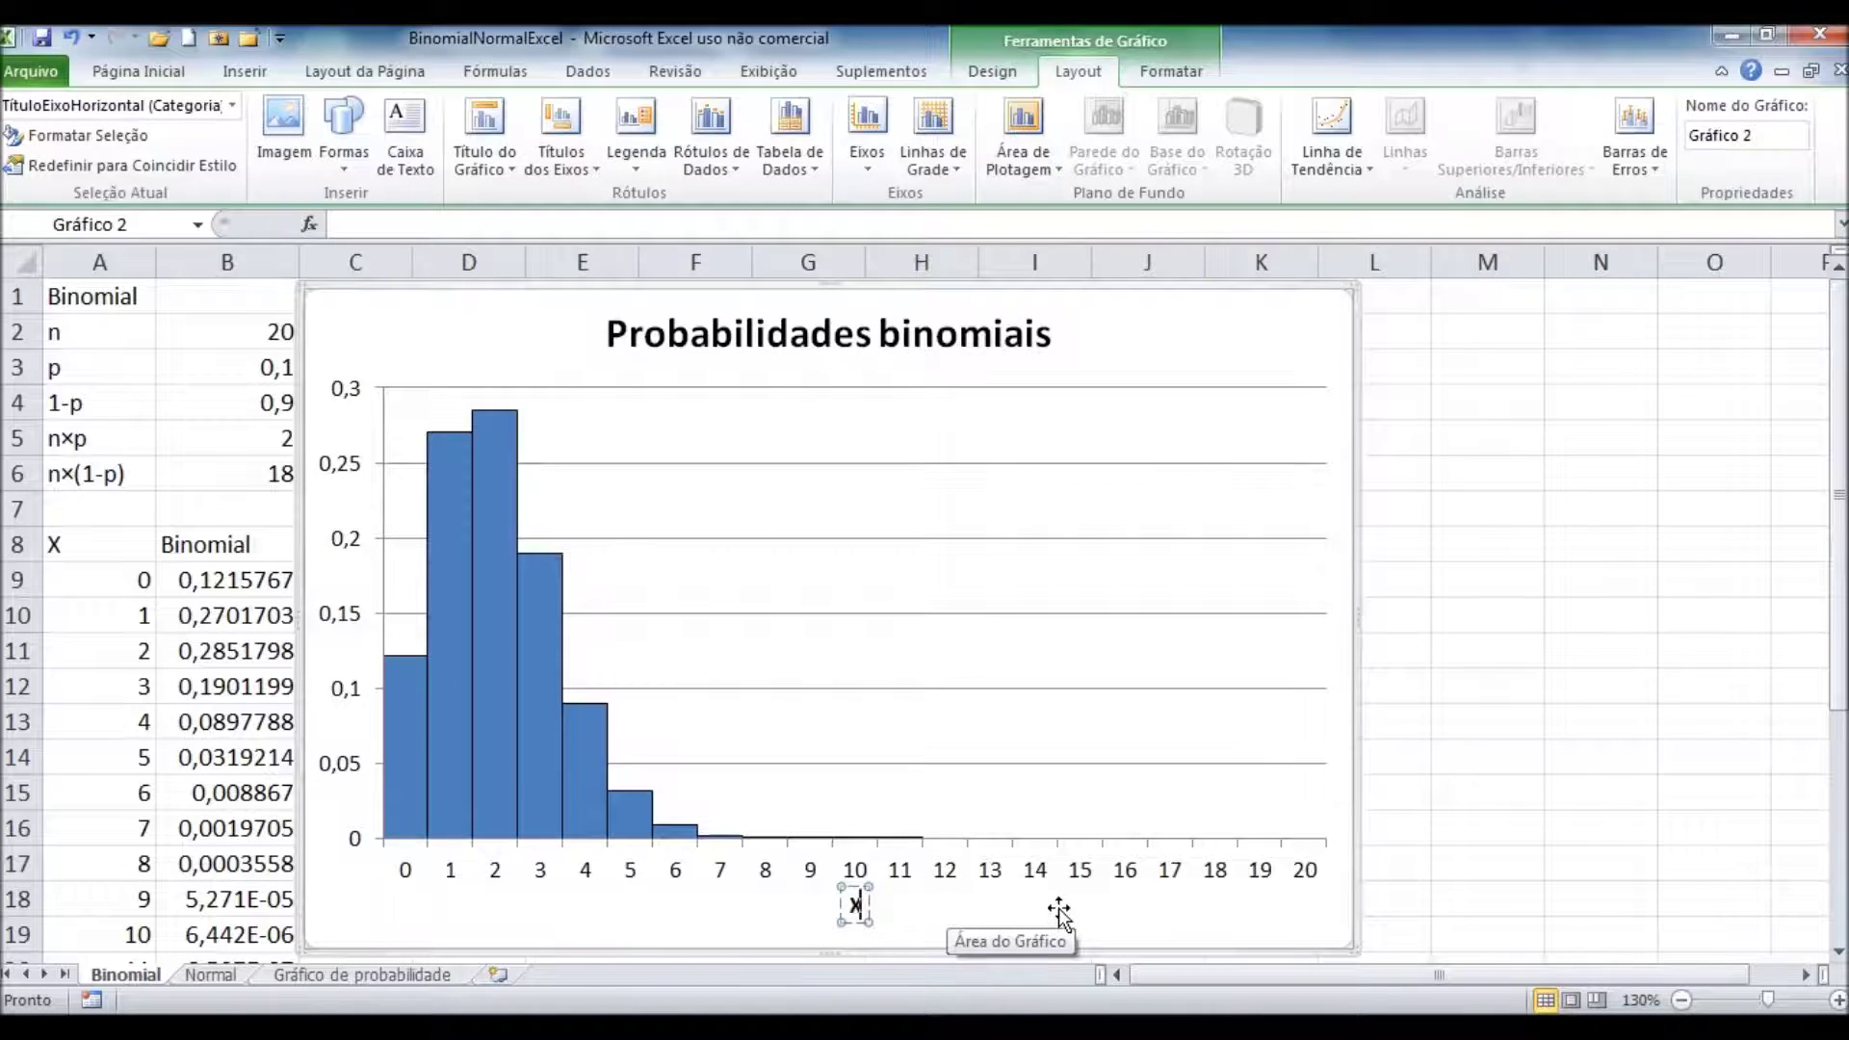
Step: Add a rotated title to the chart's vertical axis reading "Probabilidades" and deselect the chart
left_click(561, 144)
mouse_move(568, 229)
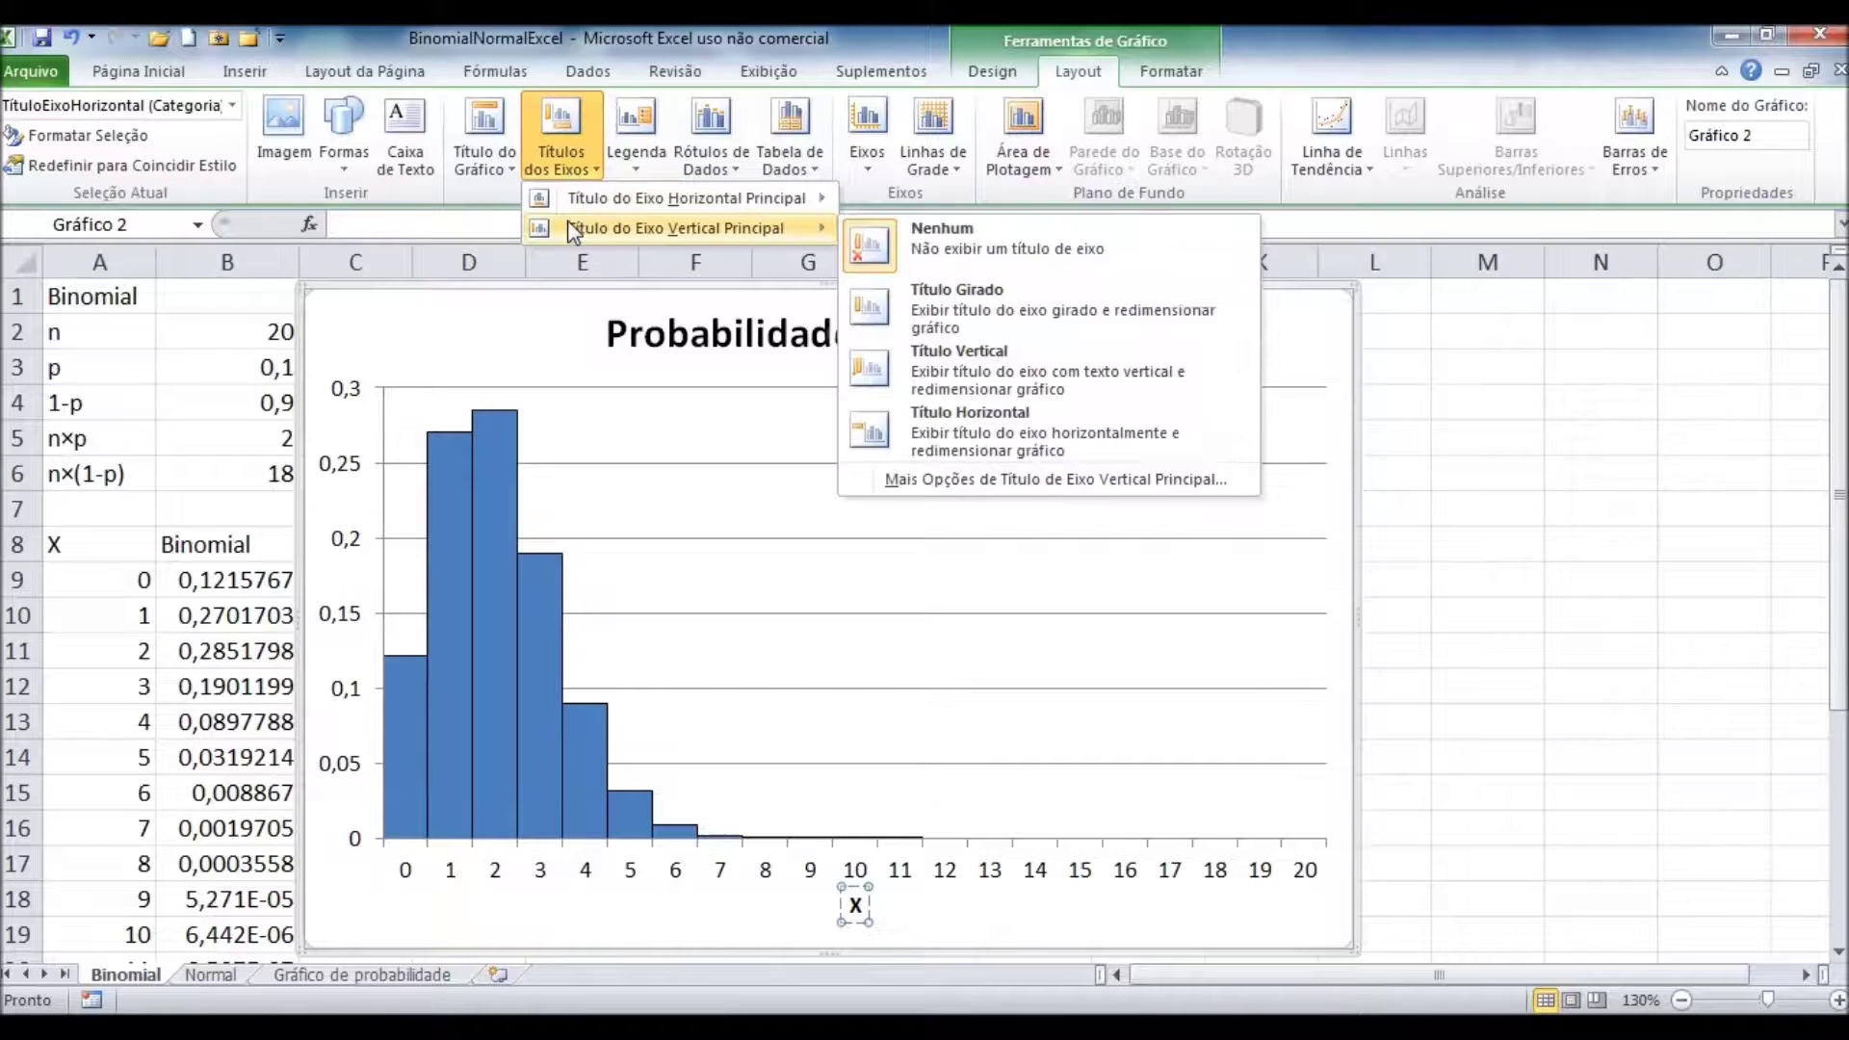
left_click(927, 320)
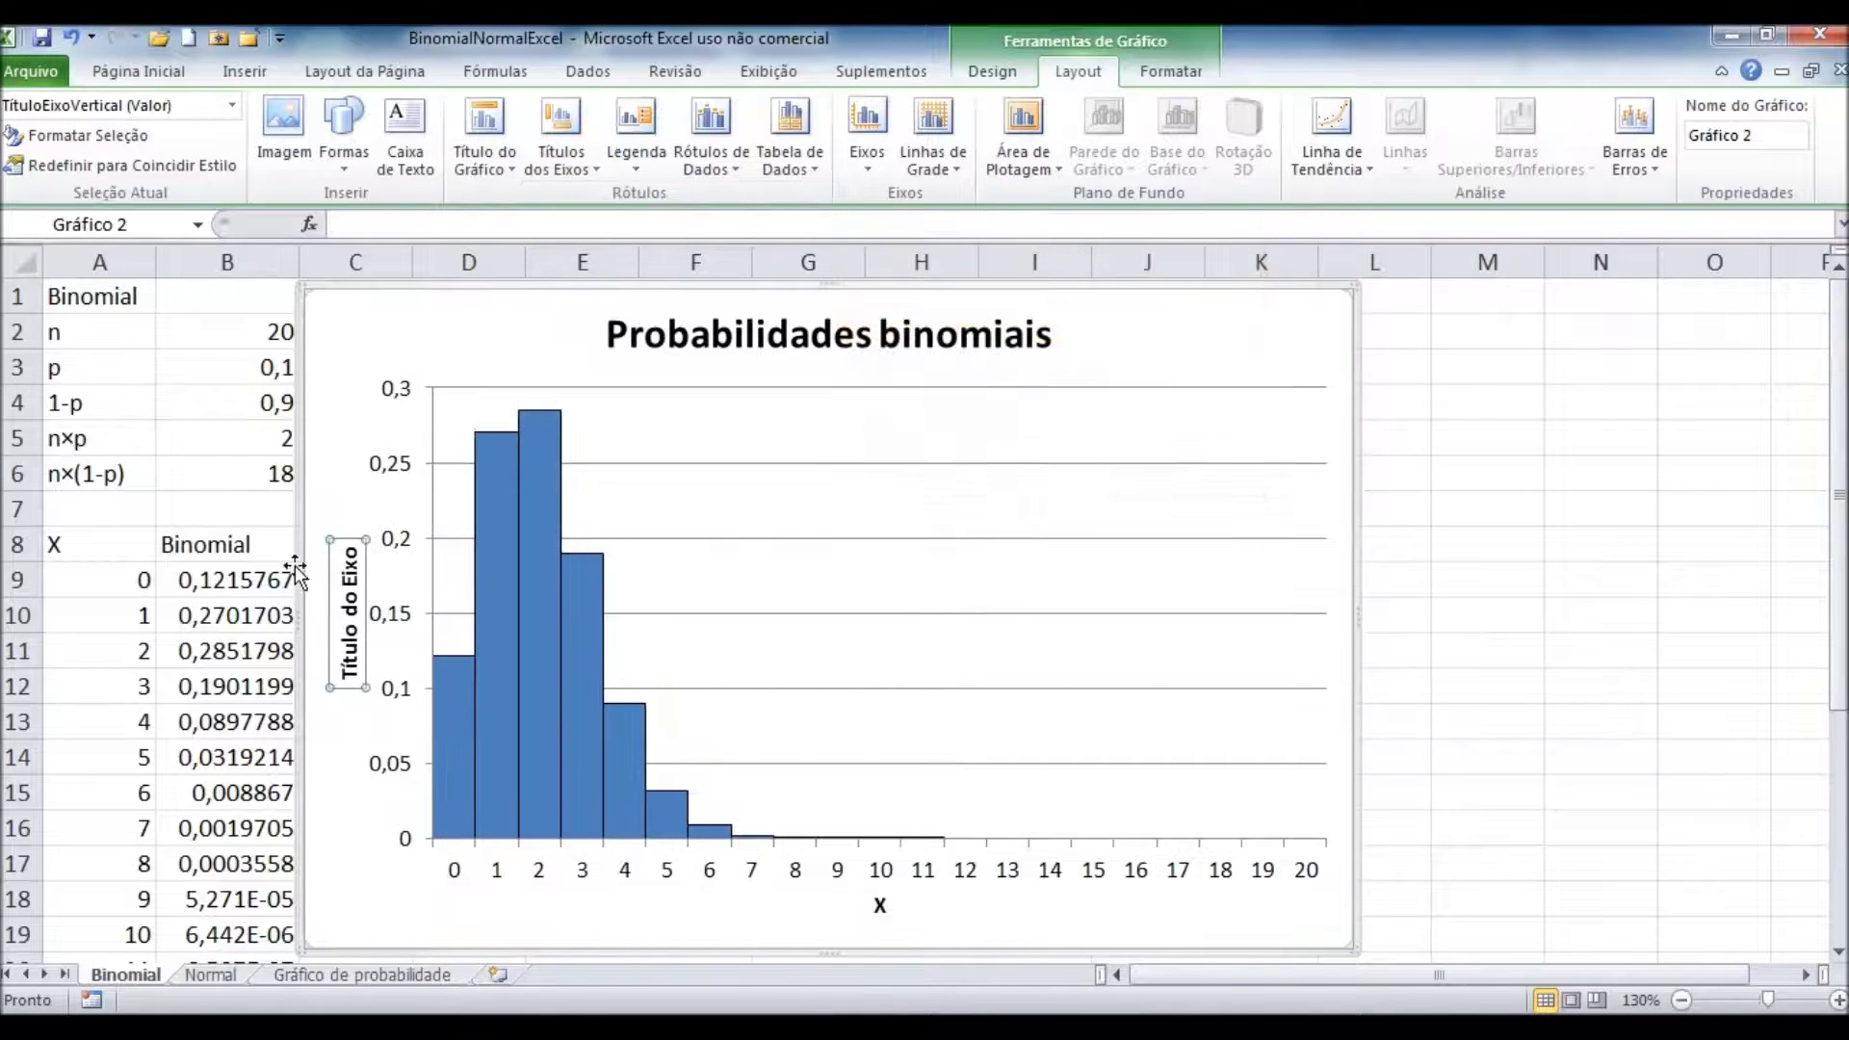
left_click_drag(350, 547, 349, 664)
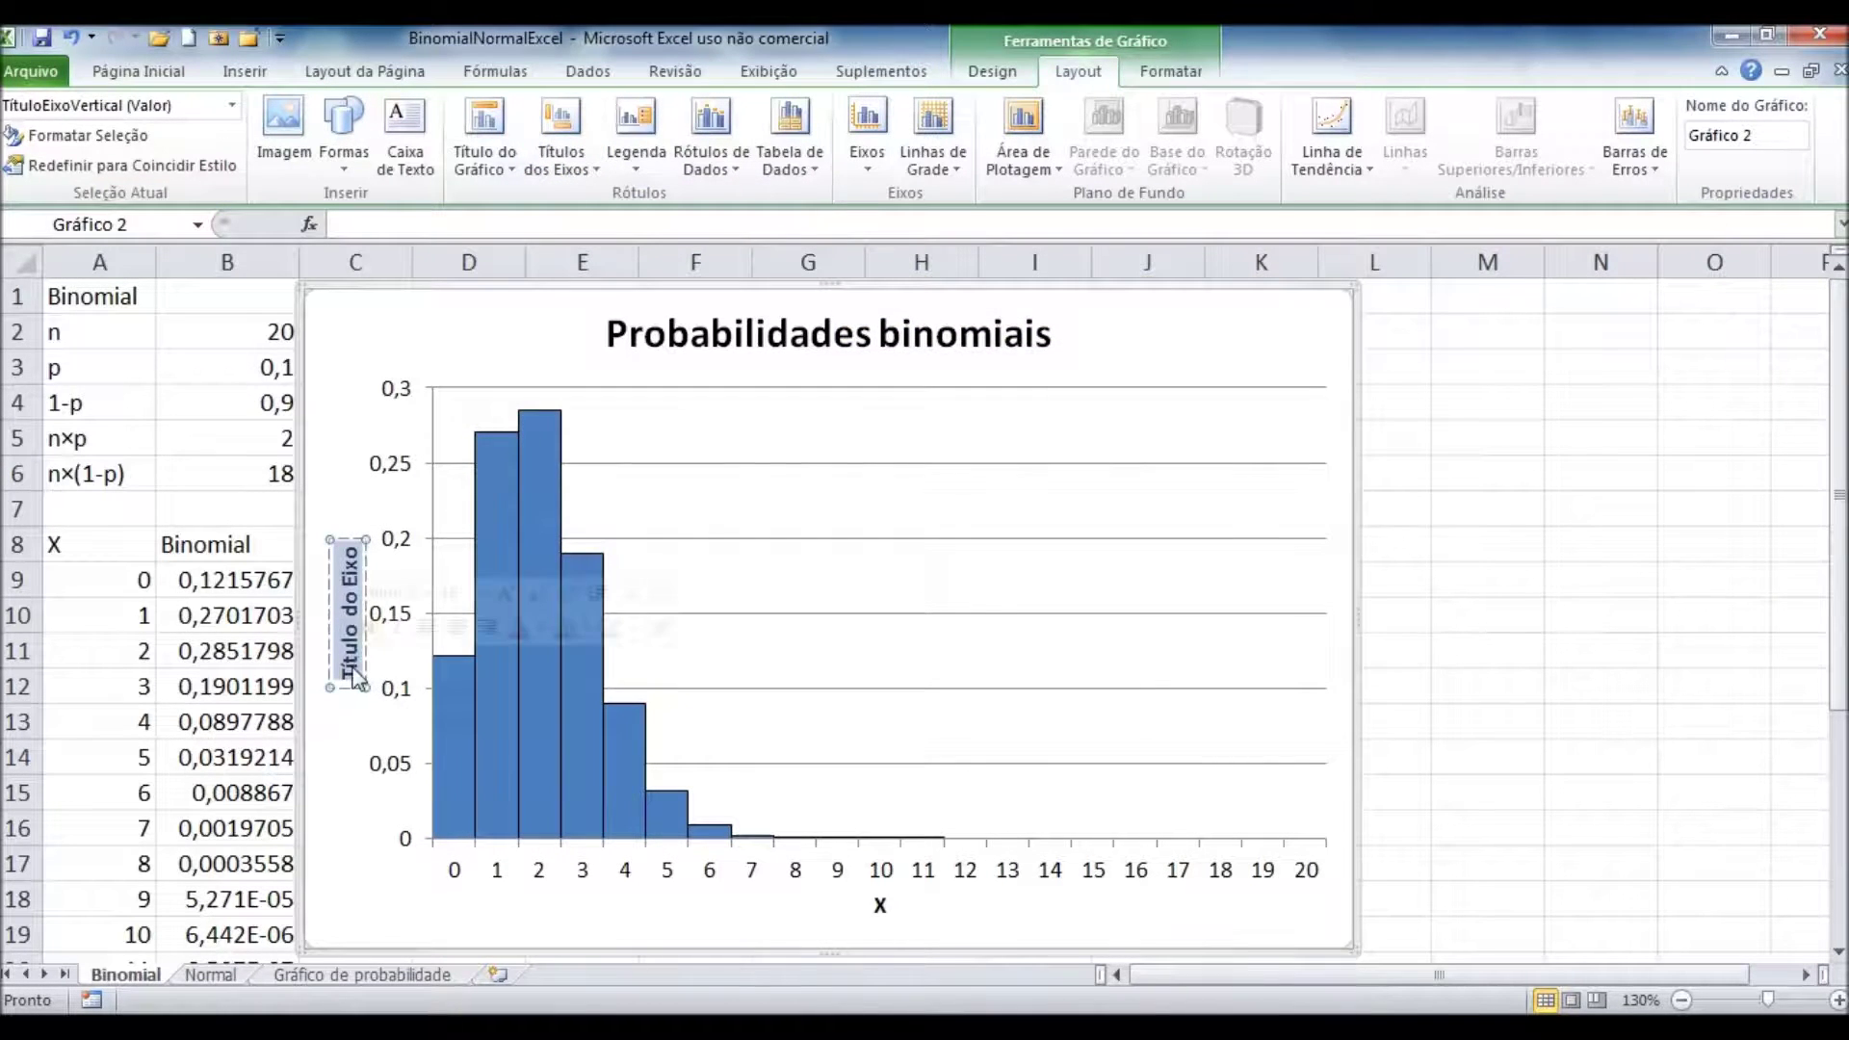
type("Probabilidades")
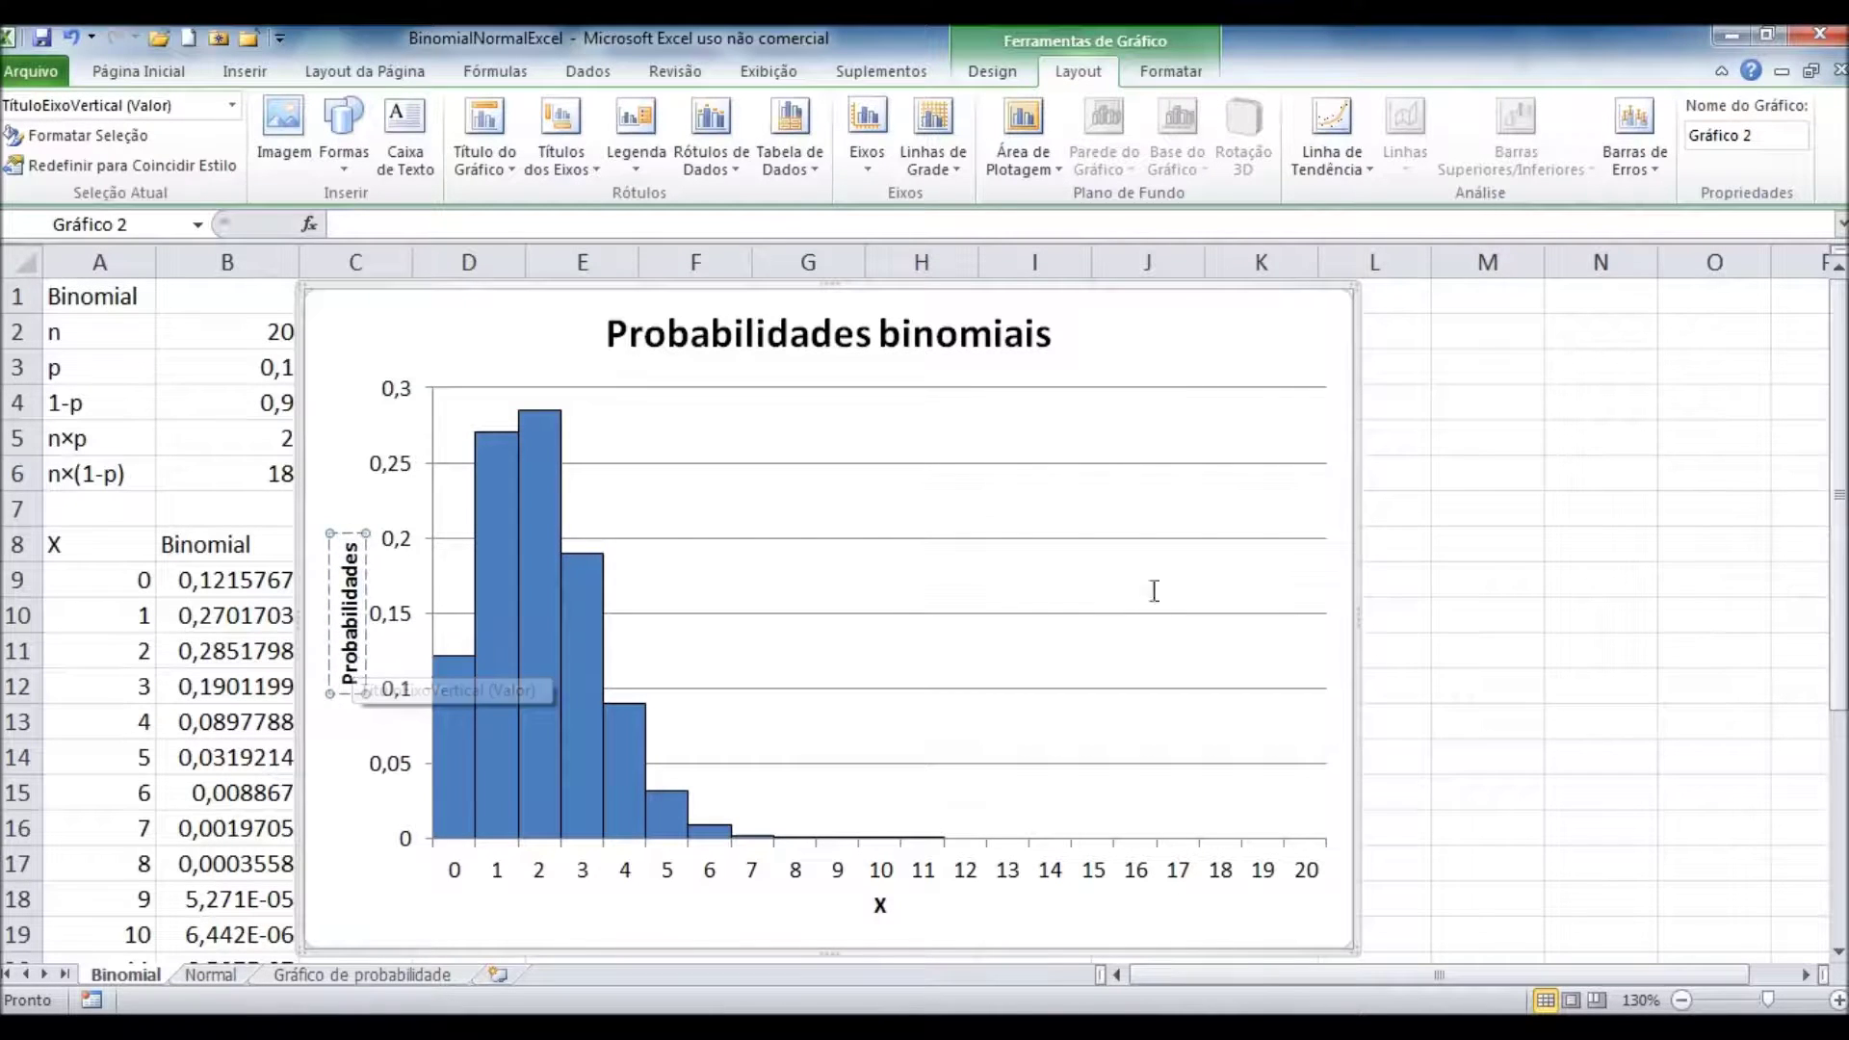
left_click(1490, 588)
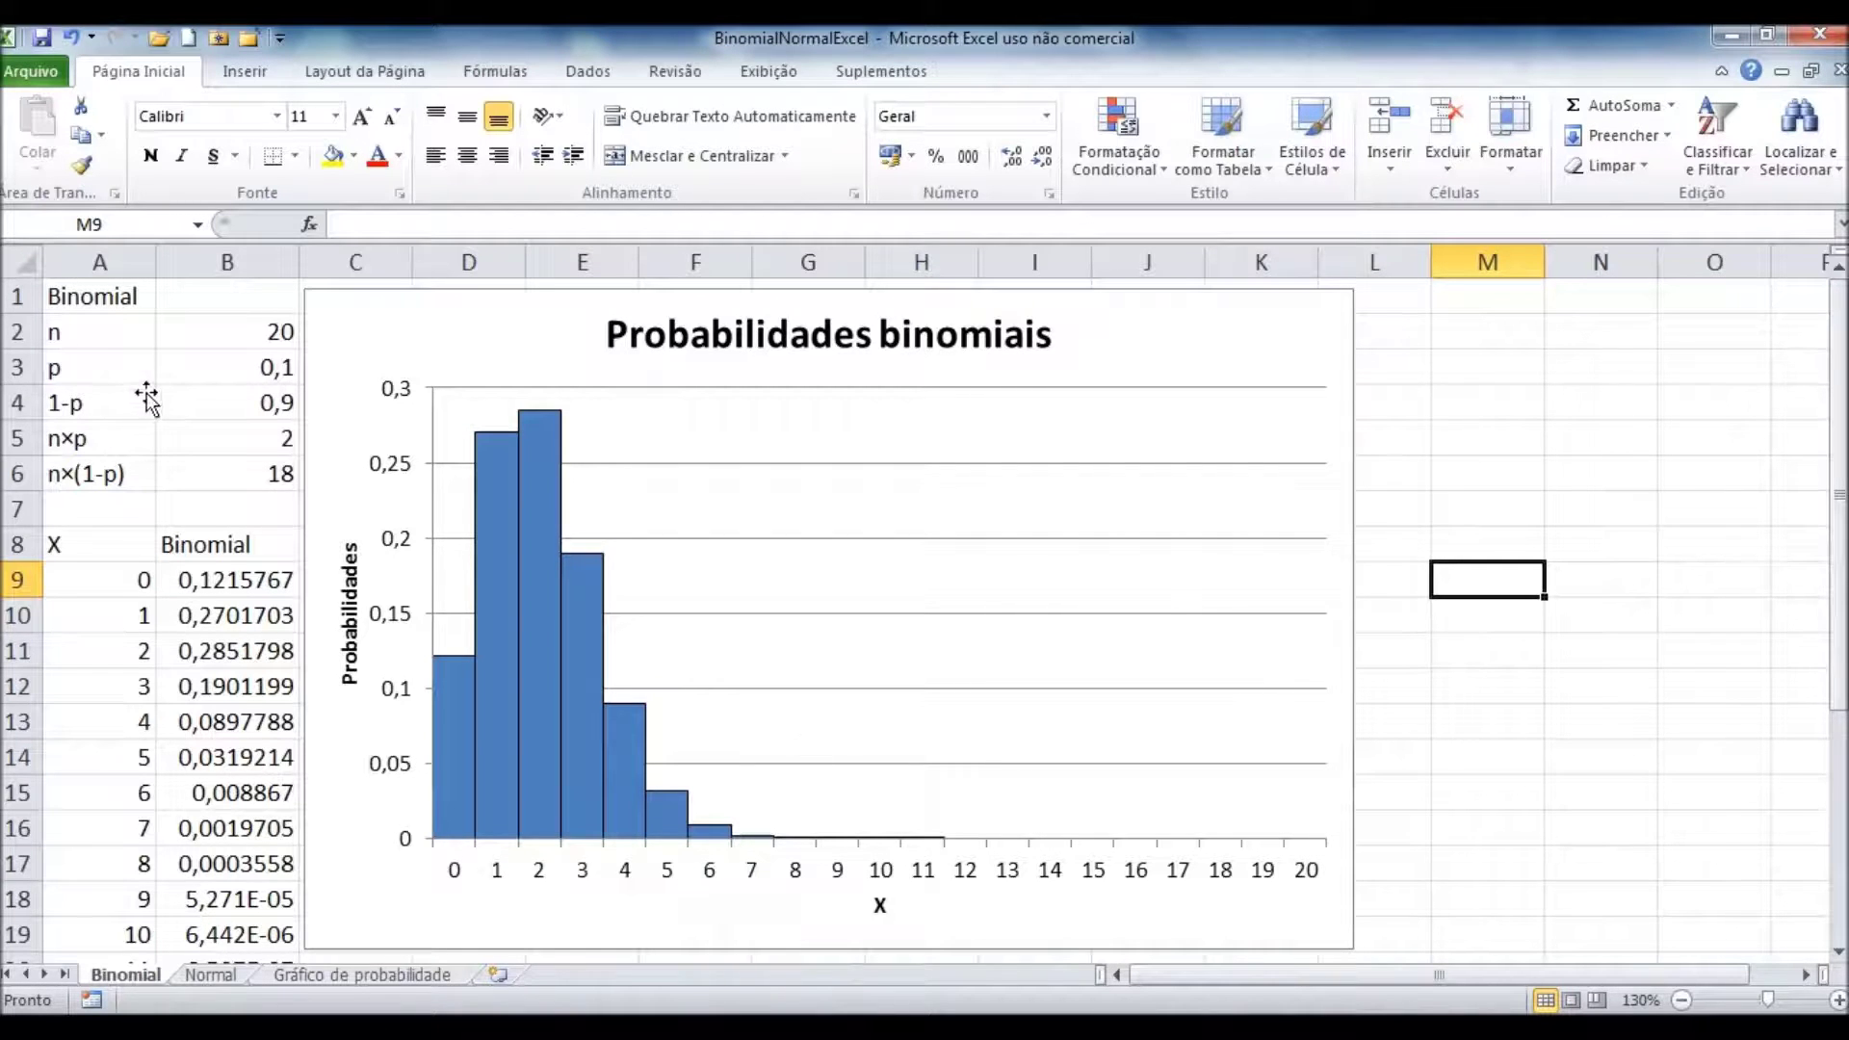
Step: Set the probability p in B3 to 0,2 and check the n×p result in B5
left_click(206, 368)
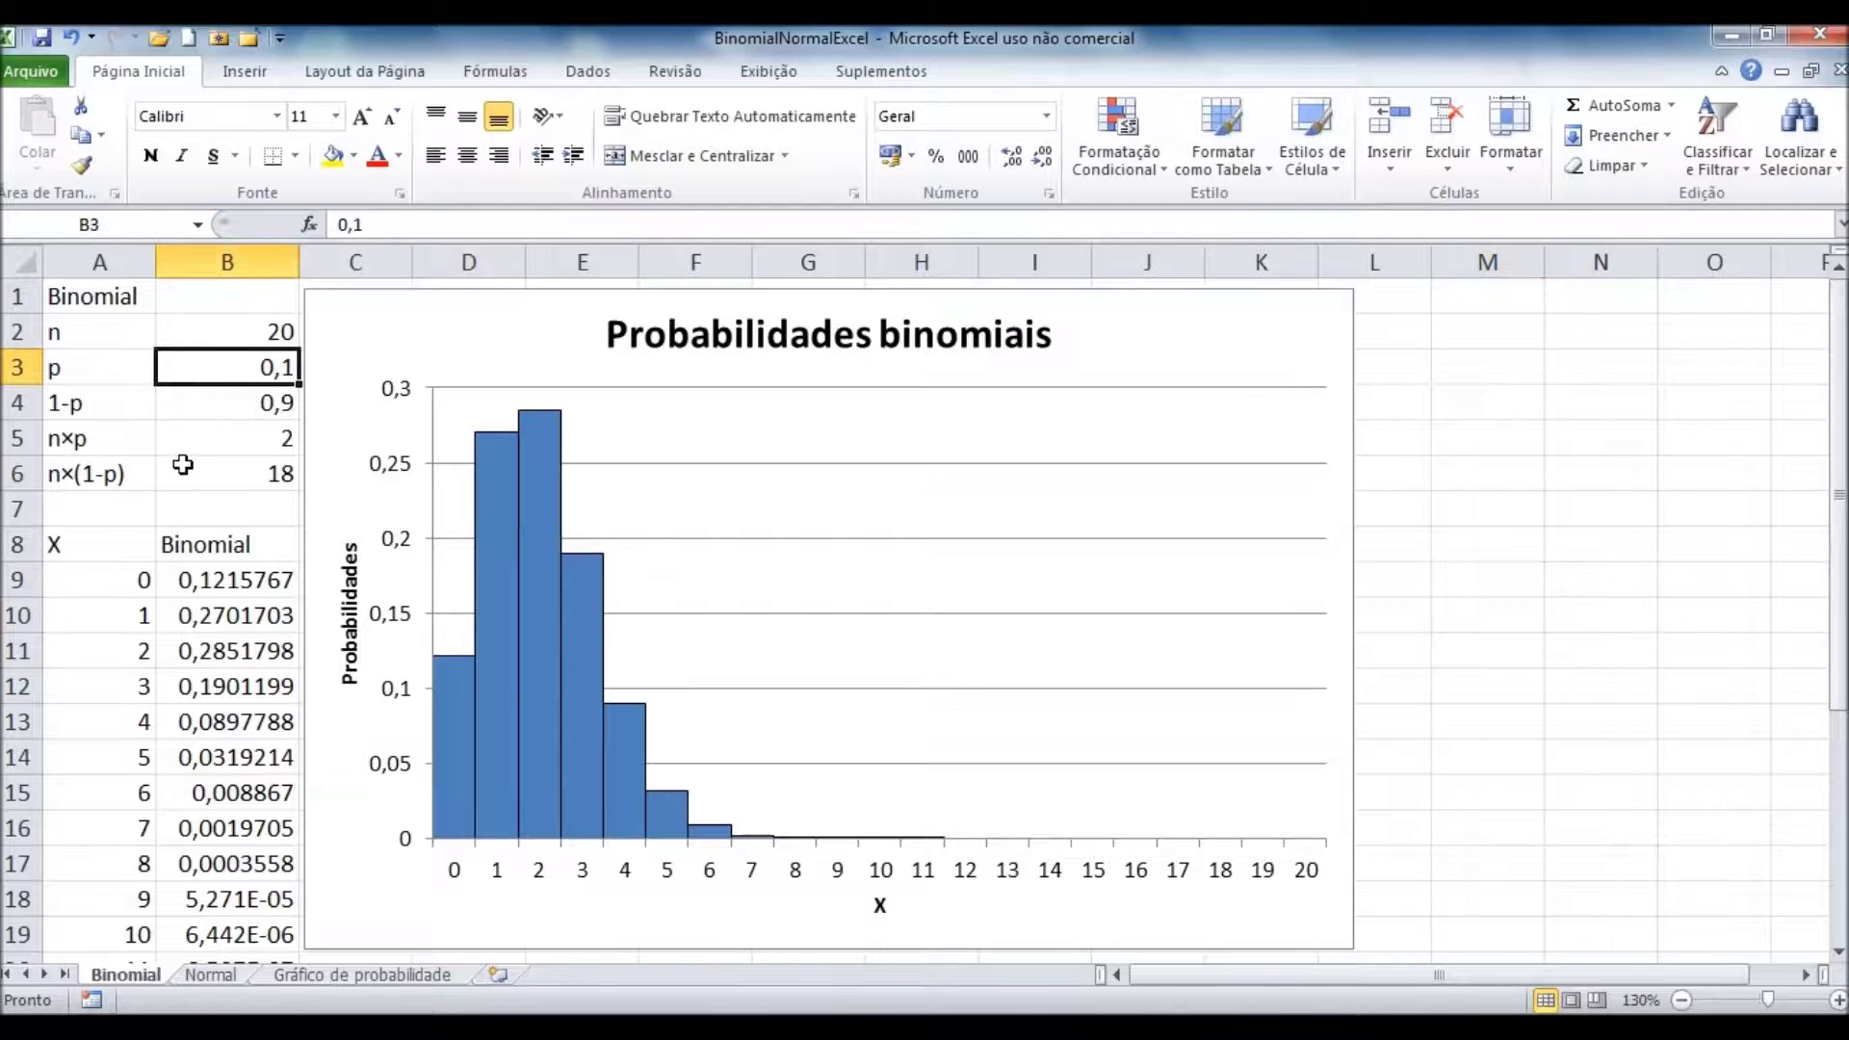
type("0,2")
key("Return")
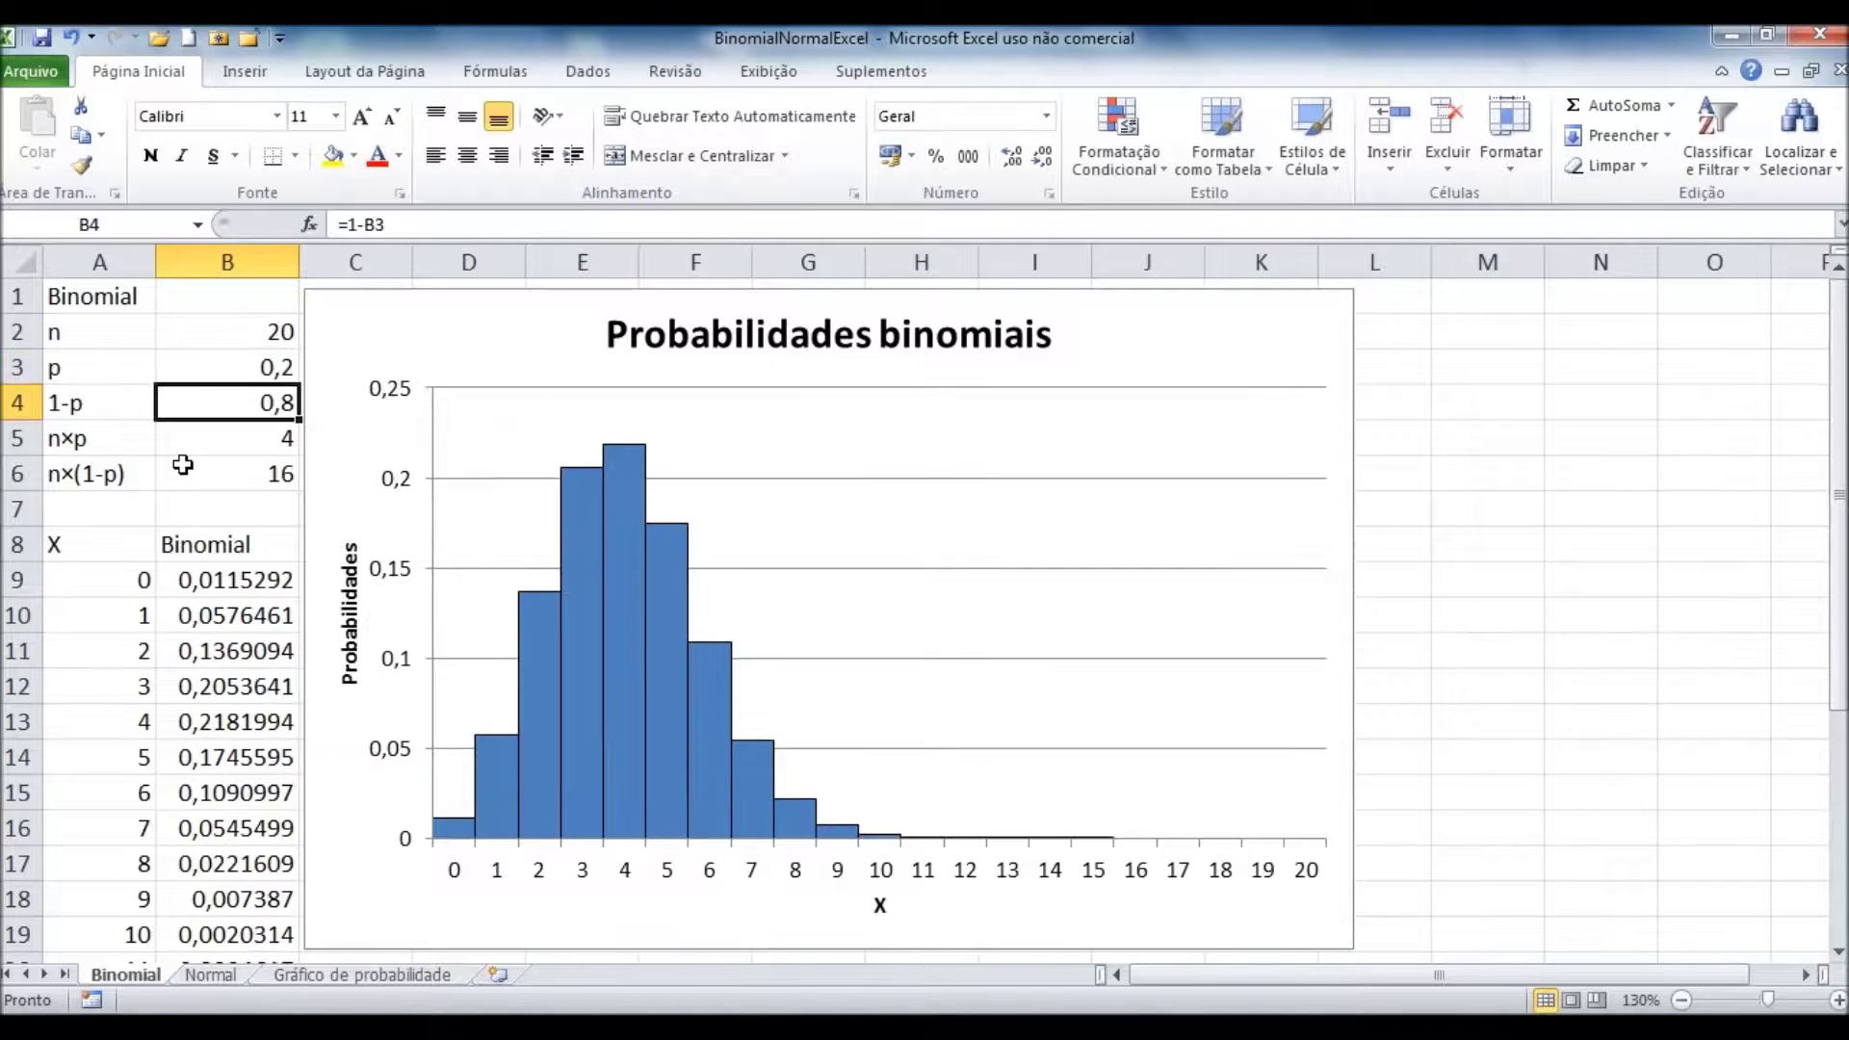
left_click(255, 442)
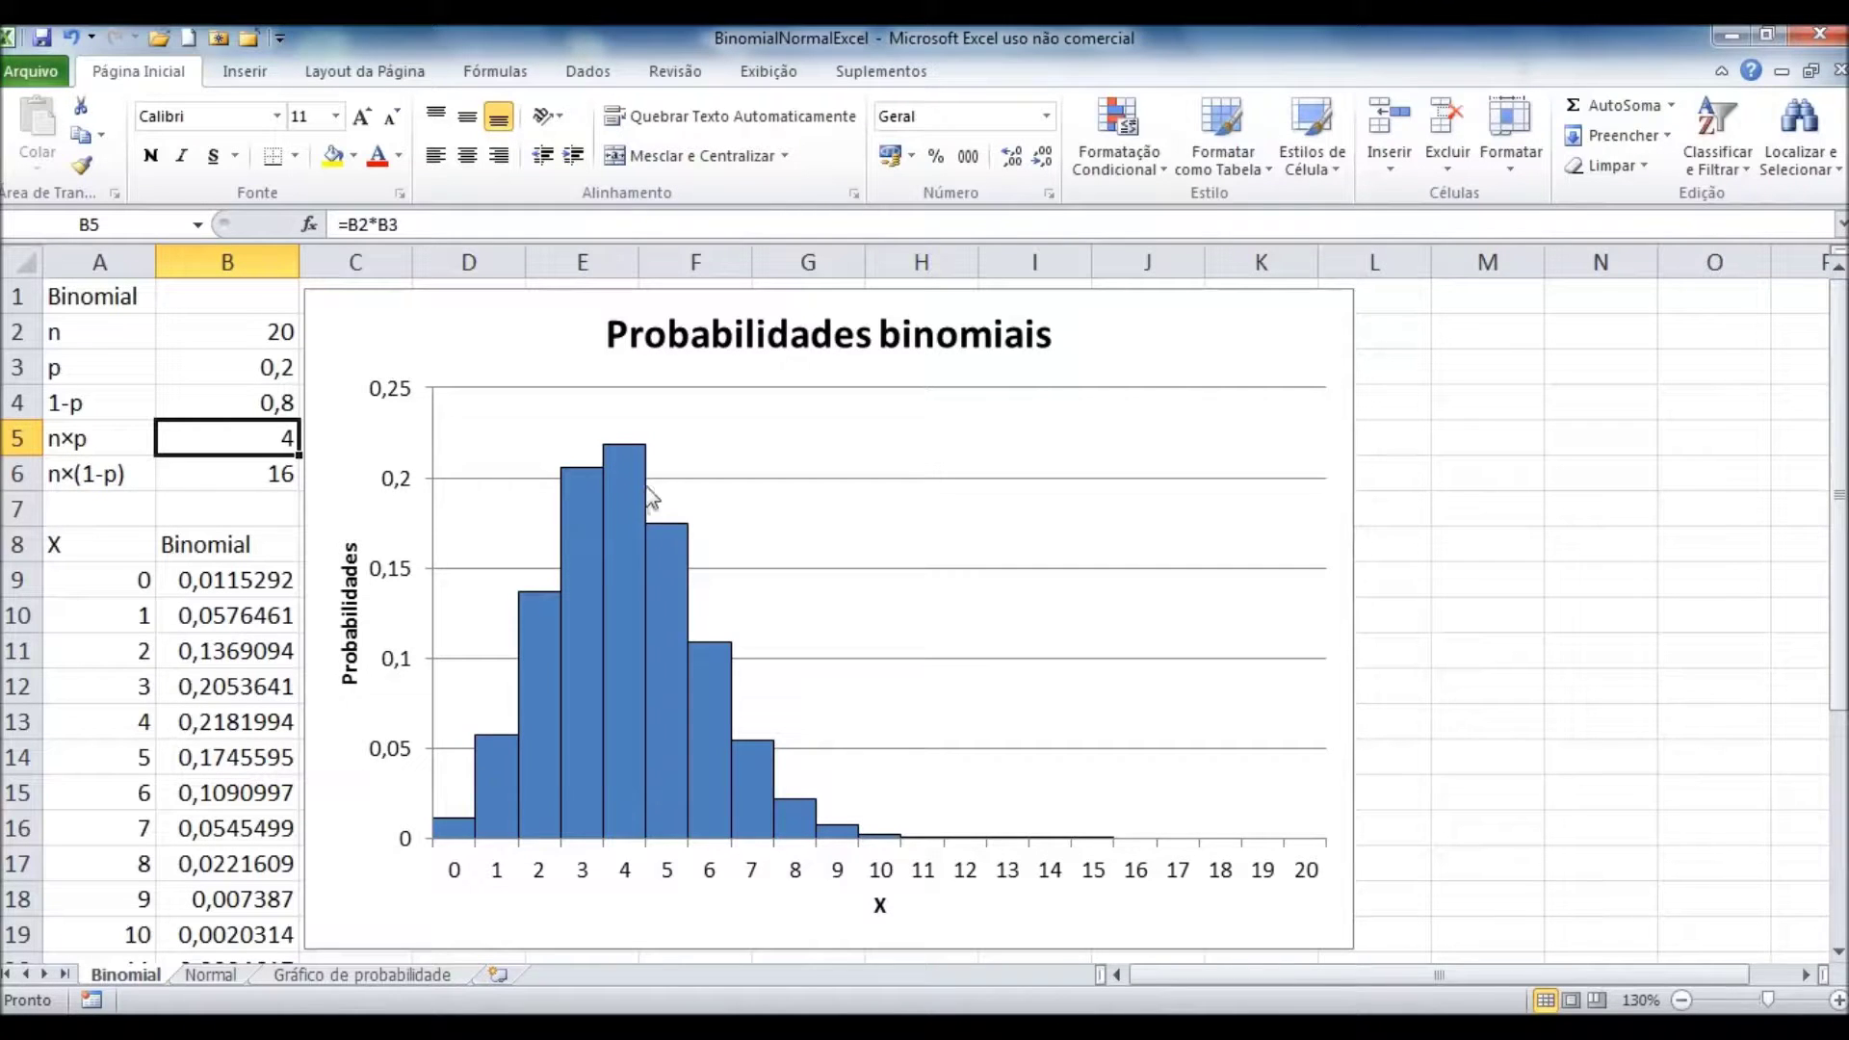
Step: Set the probability p in B3 to 0,25 and check the n×p result in B5
left_click(270, 373)
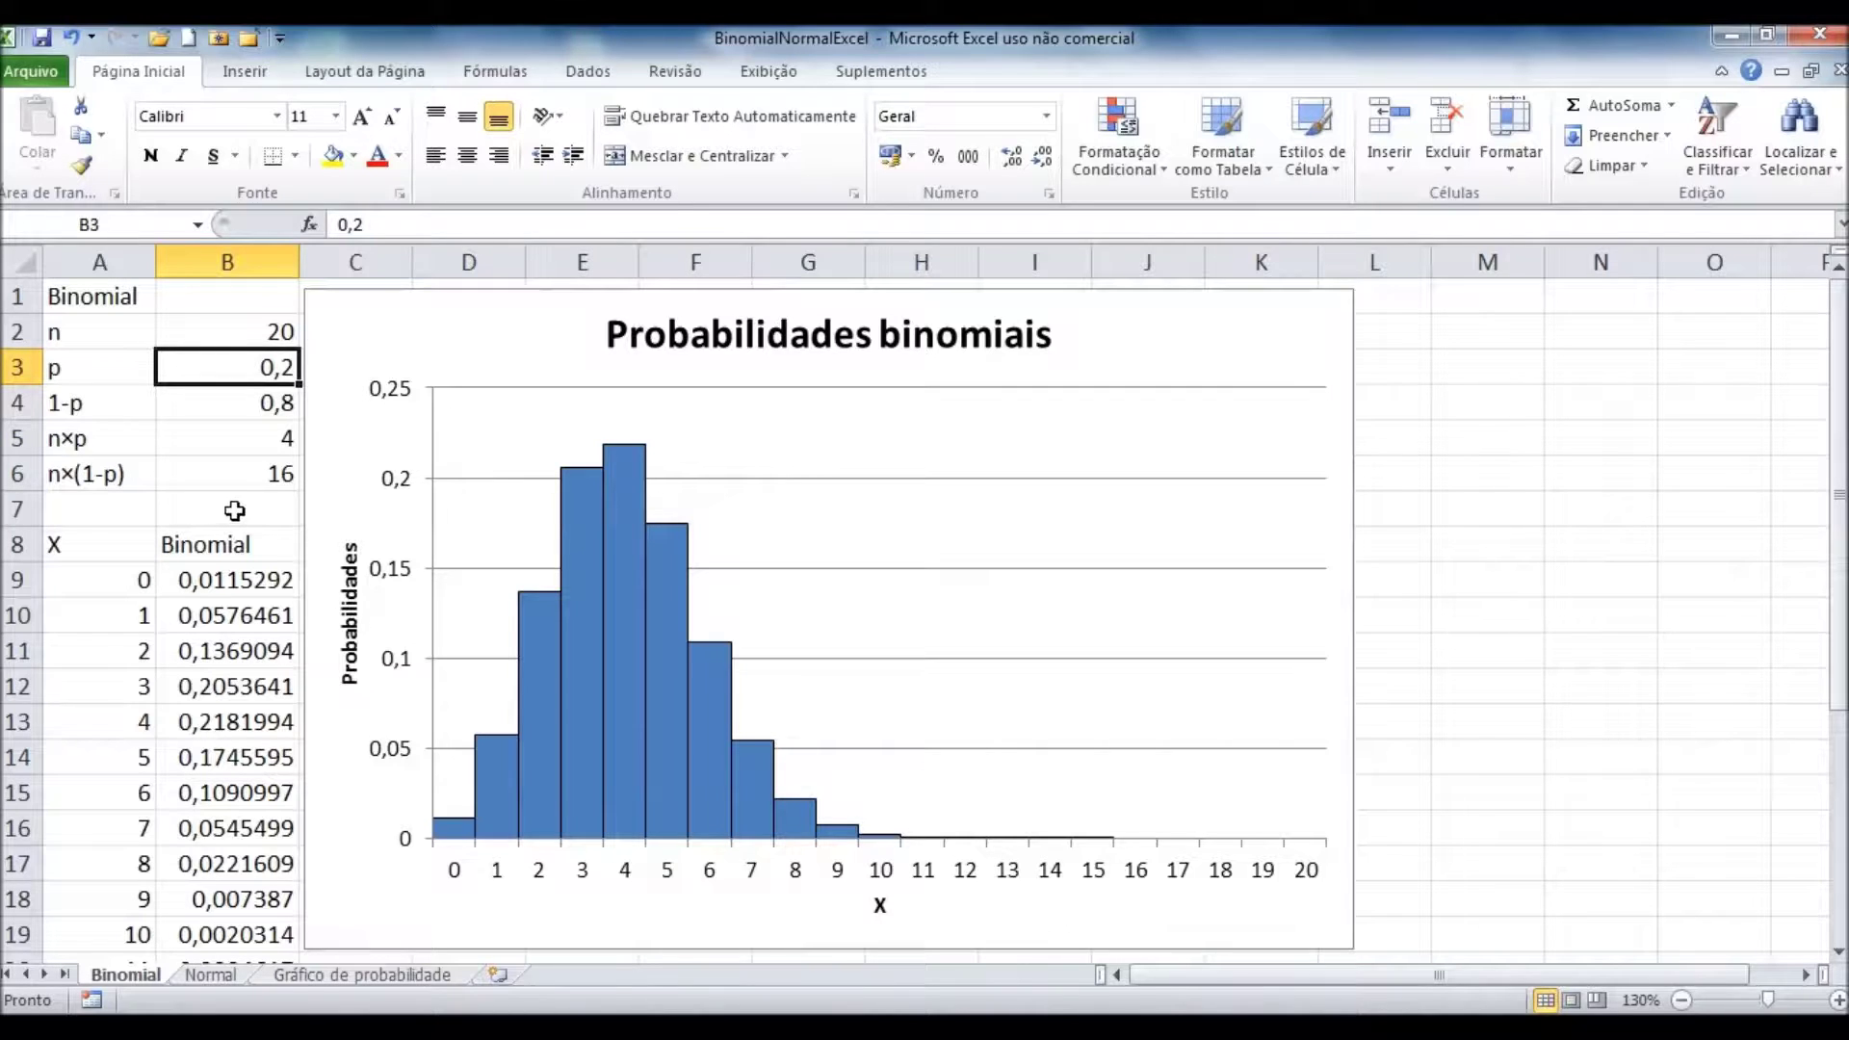
type("0,25")
key("Return")
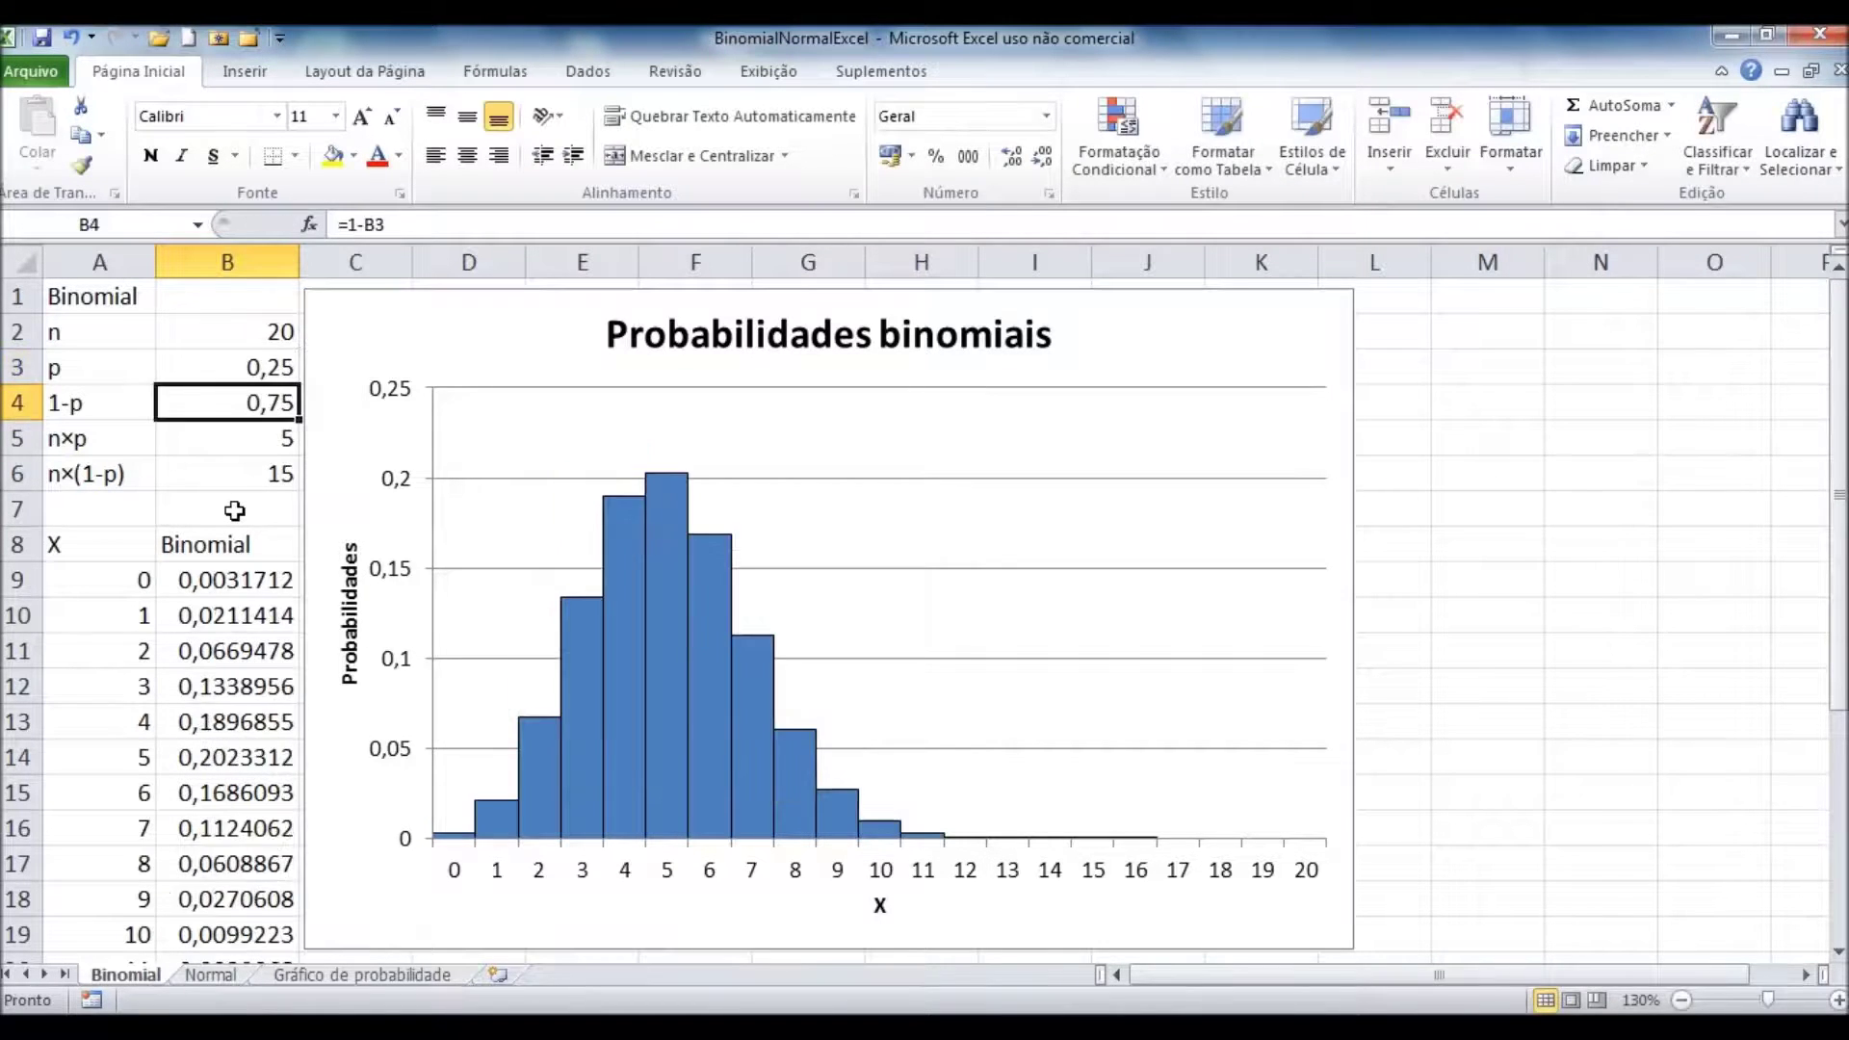
left_click(233, 445)
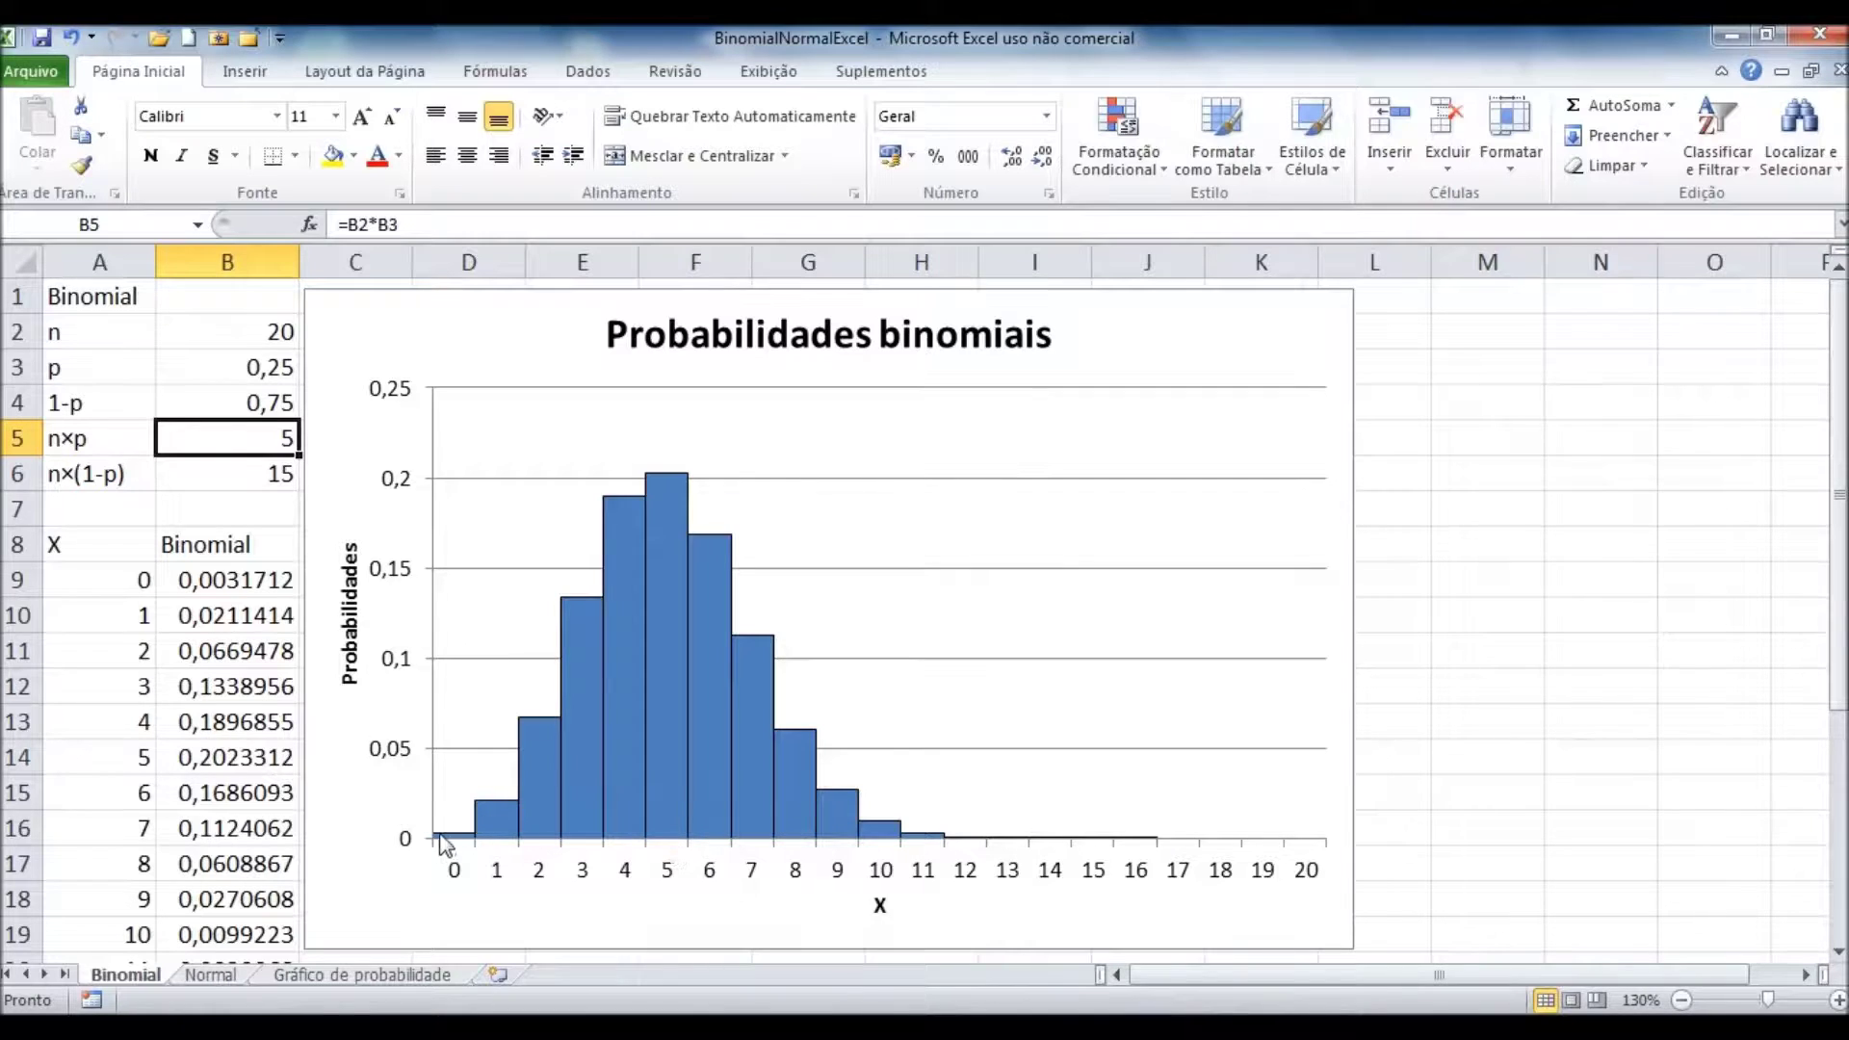
Step: Return the probability p in B3 to 0,1
left_click(276, 367)
type("0,1")
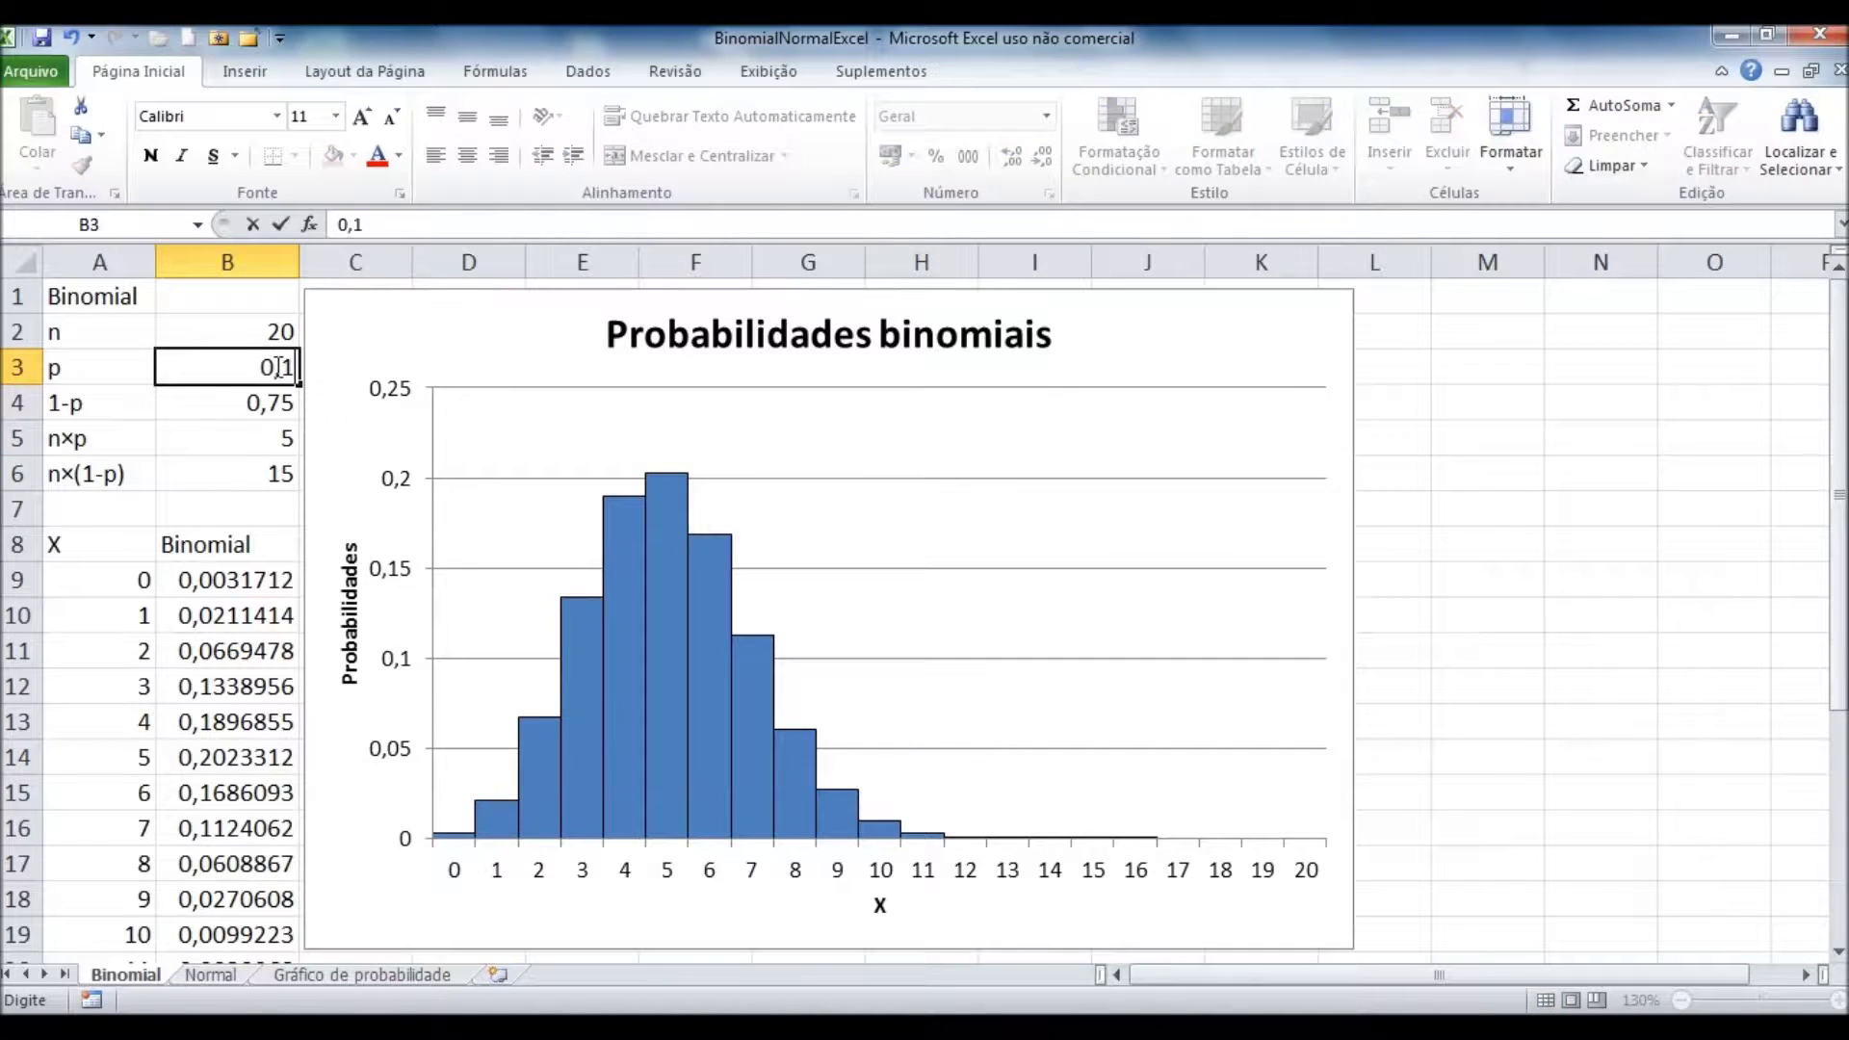
key("Return")
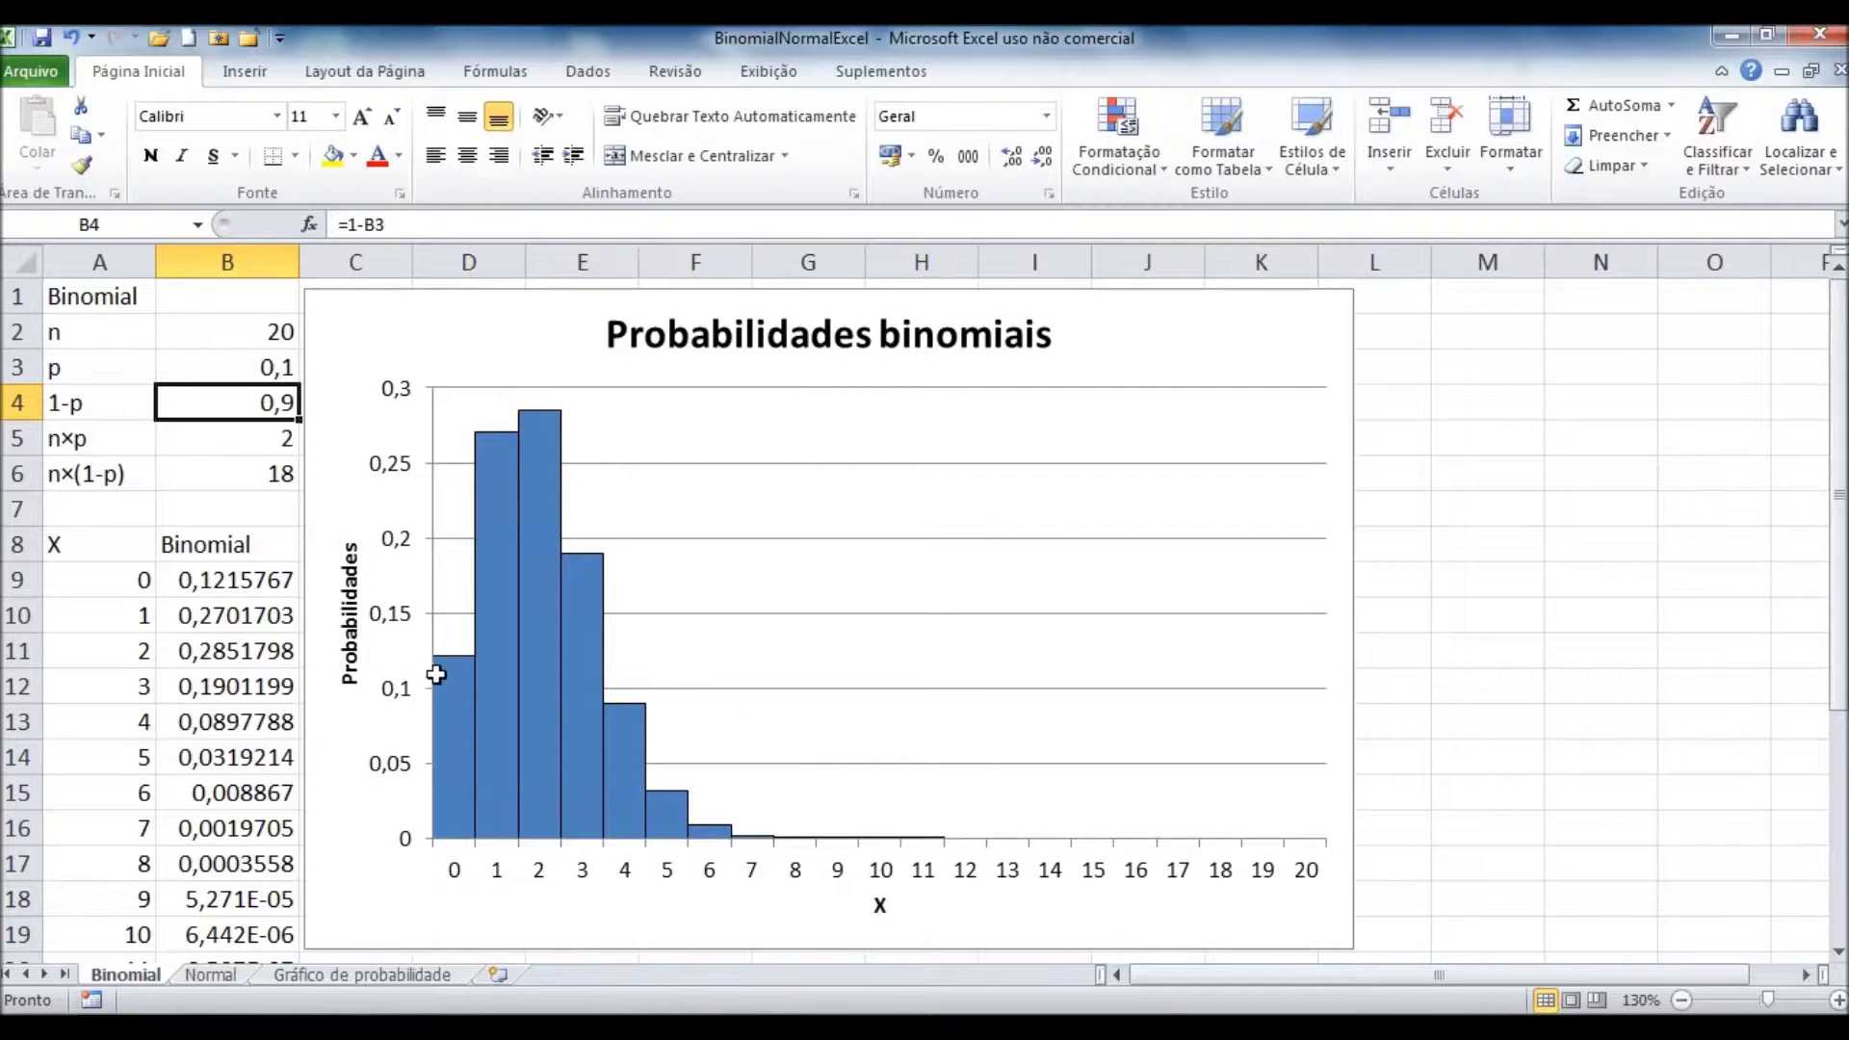
Step: Change the probability p in B3 to 0,2 to compare the shape of the distribution
left_click(267, 371)
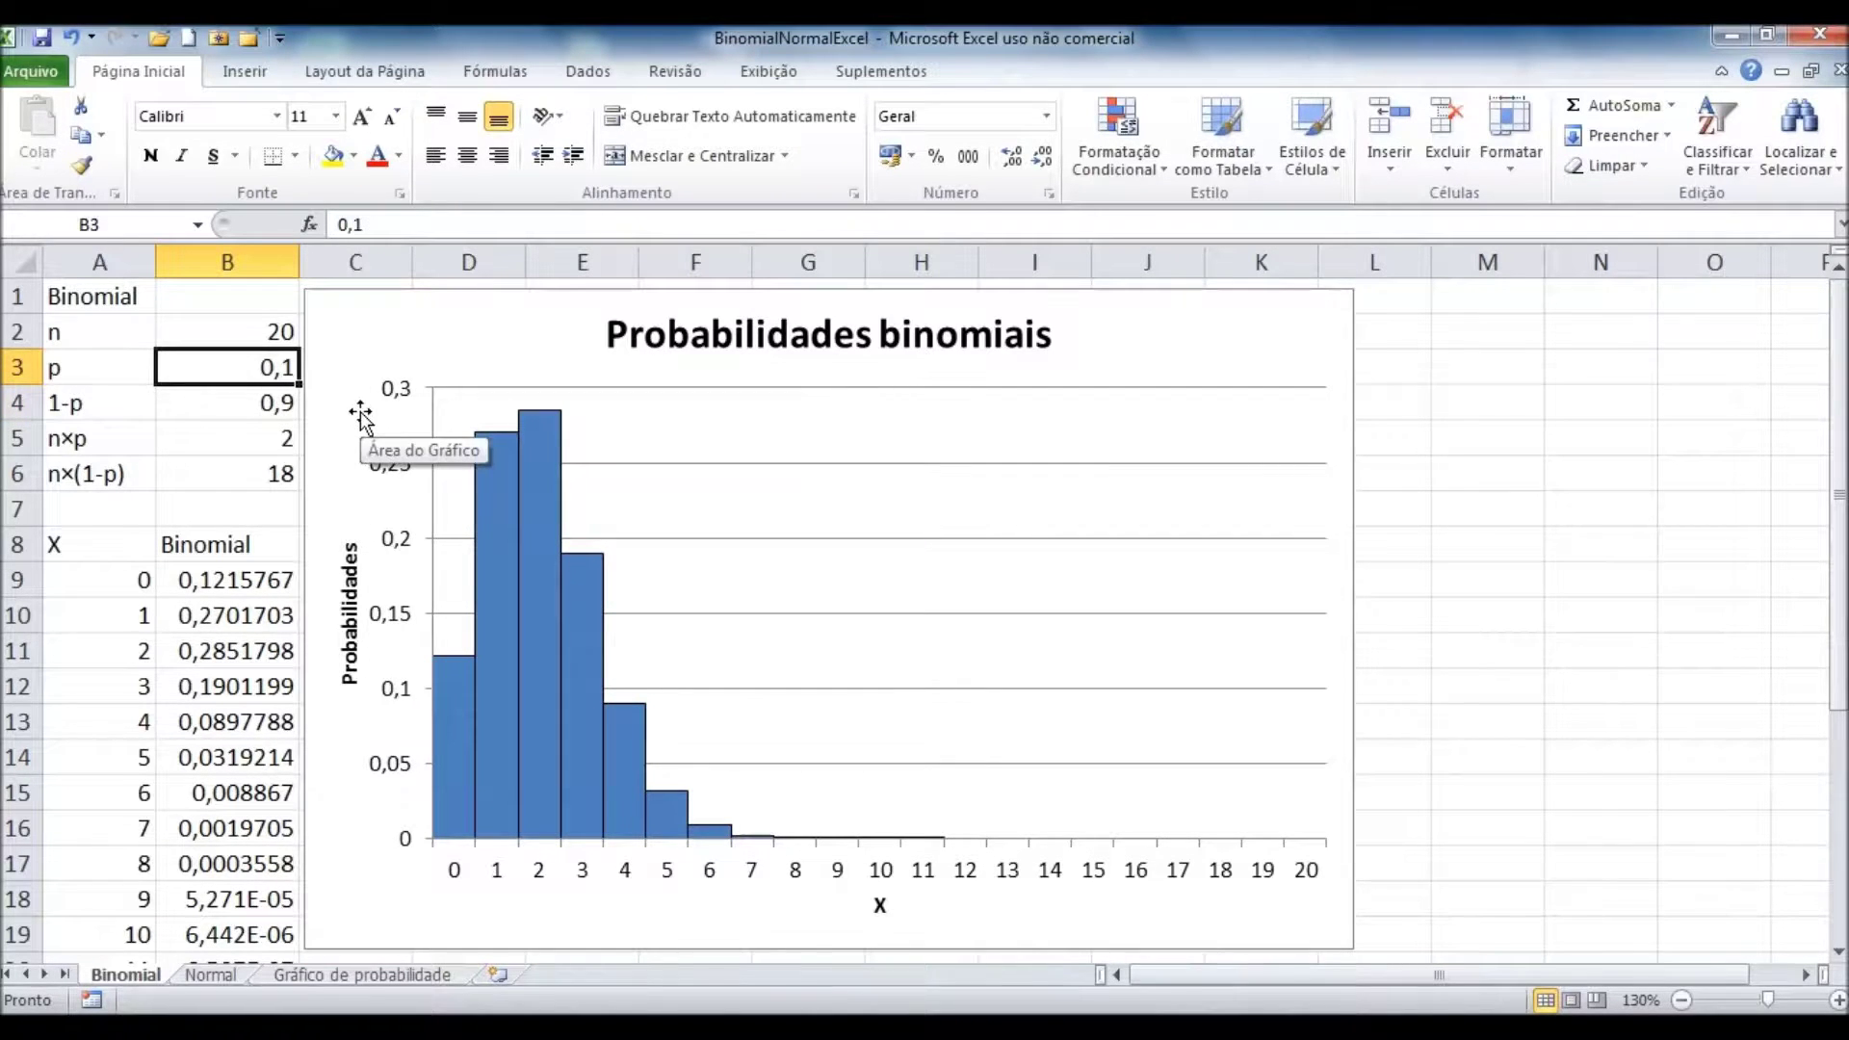
type("0")
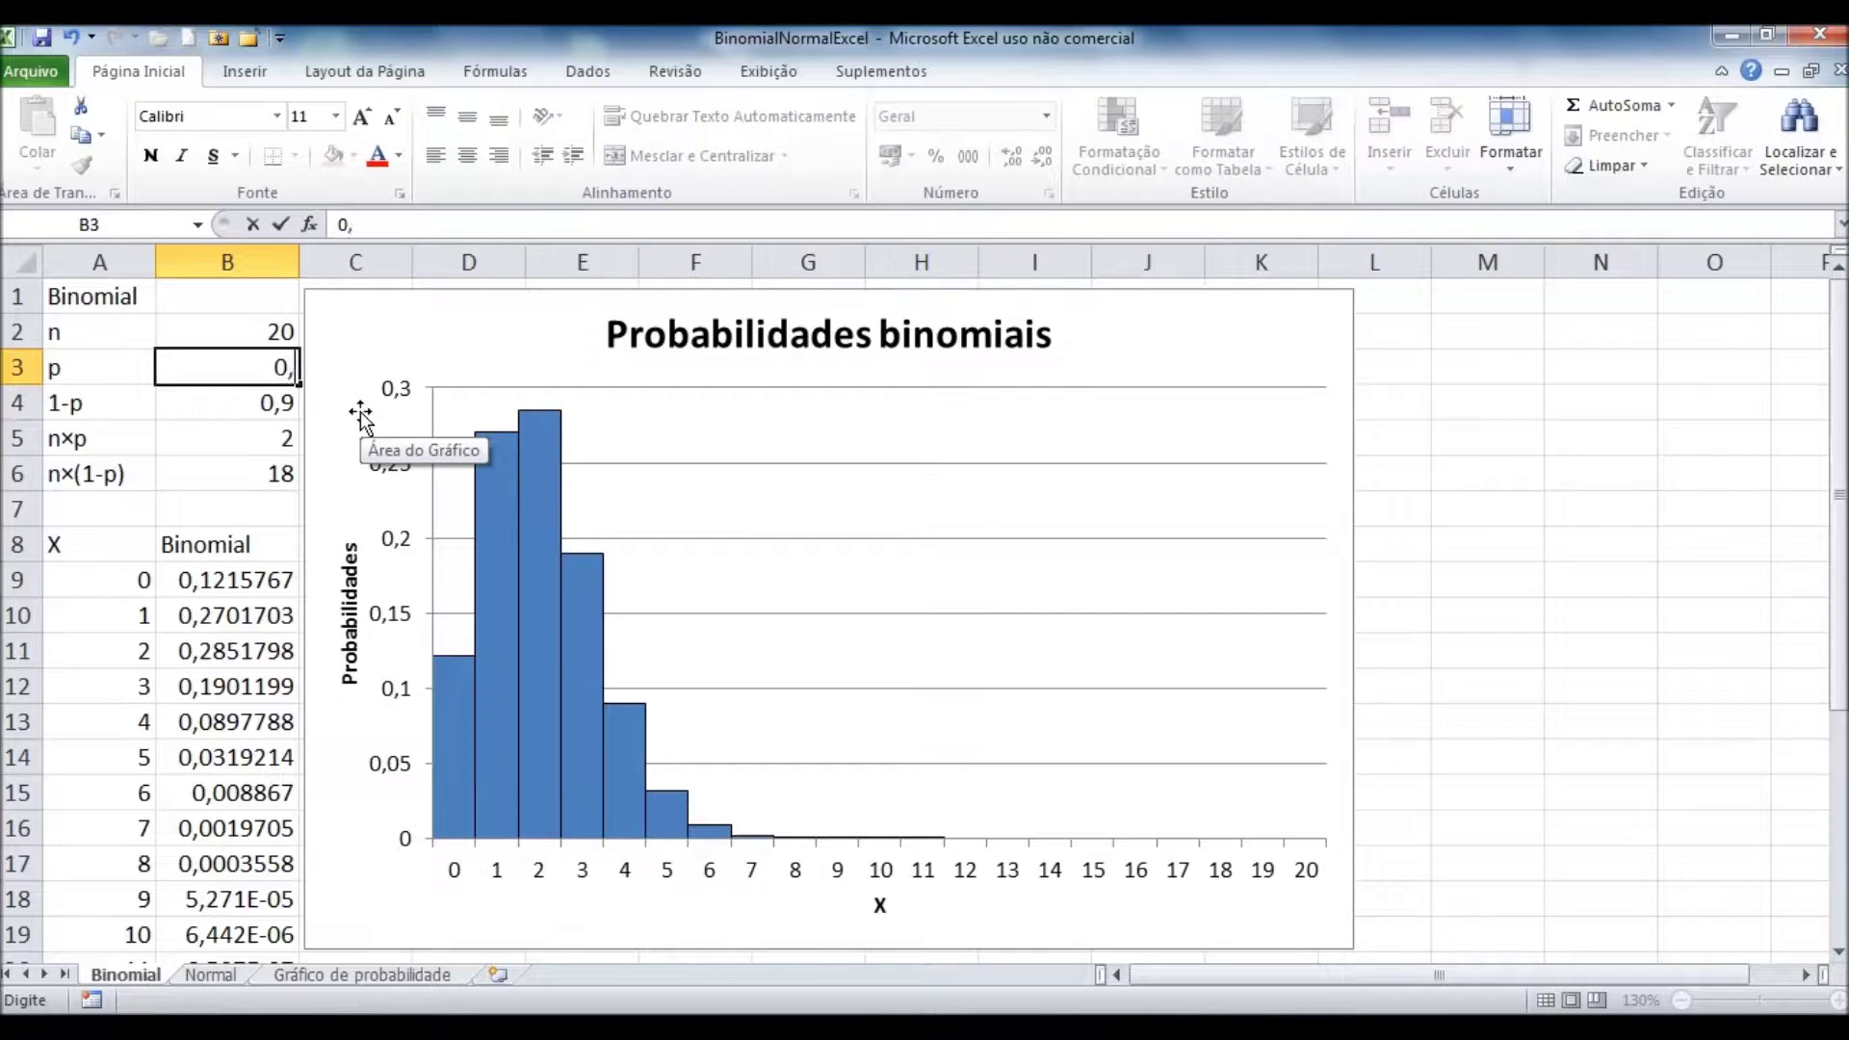
key("Return")
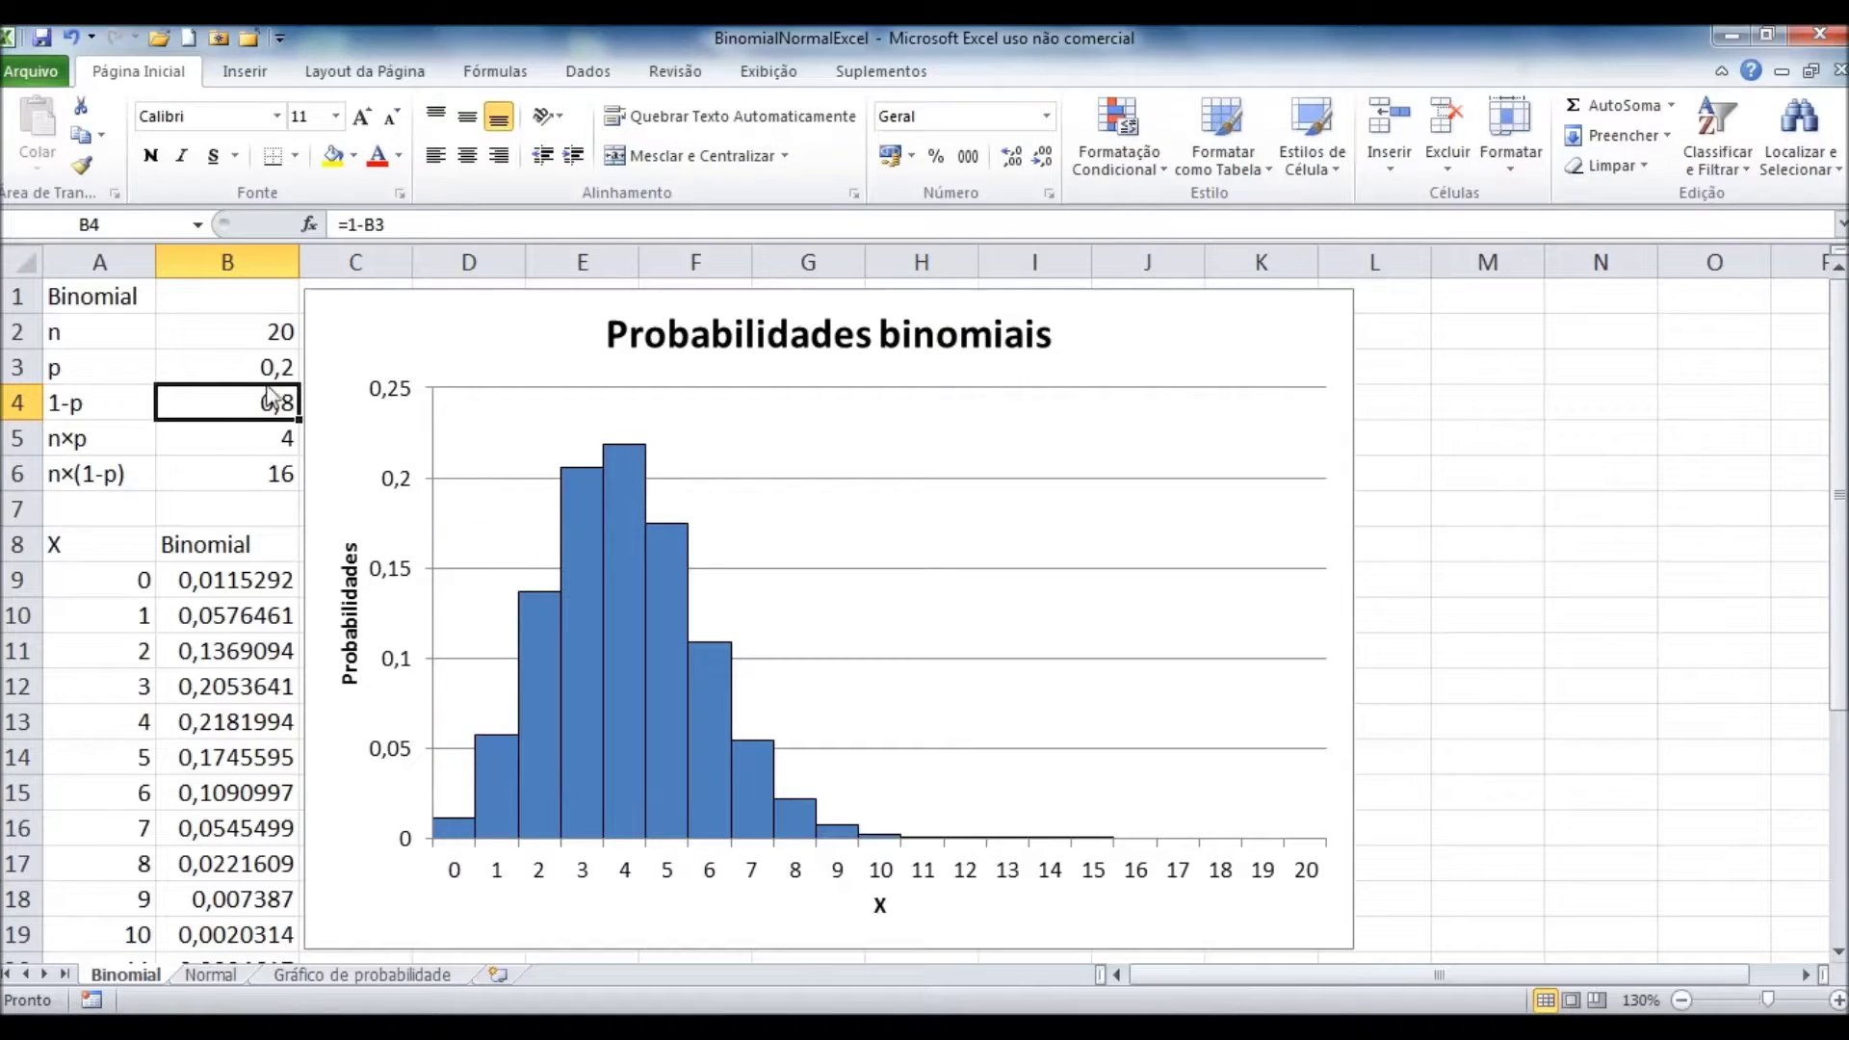
Step: Change the probability p in B3 to 0,3 to compare the shape of the distribution
left_click(269, 367)
type("0")
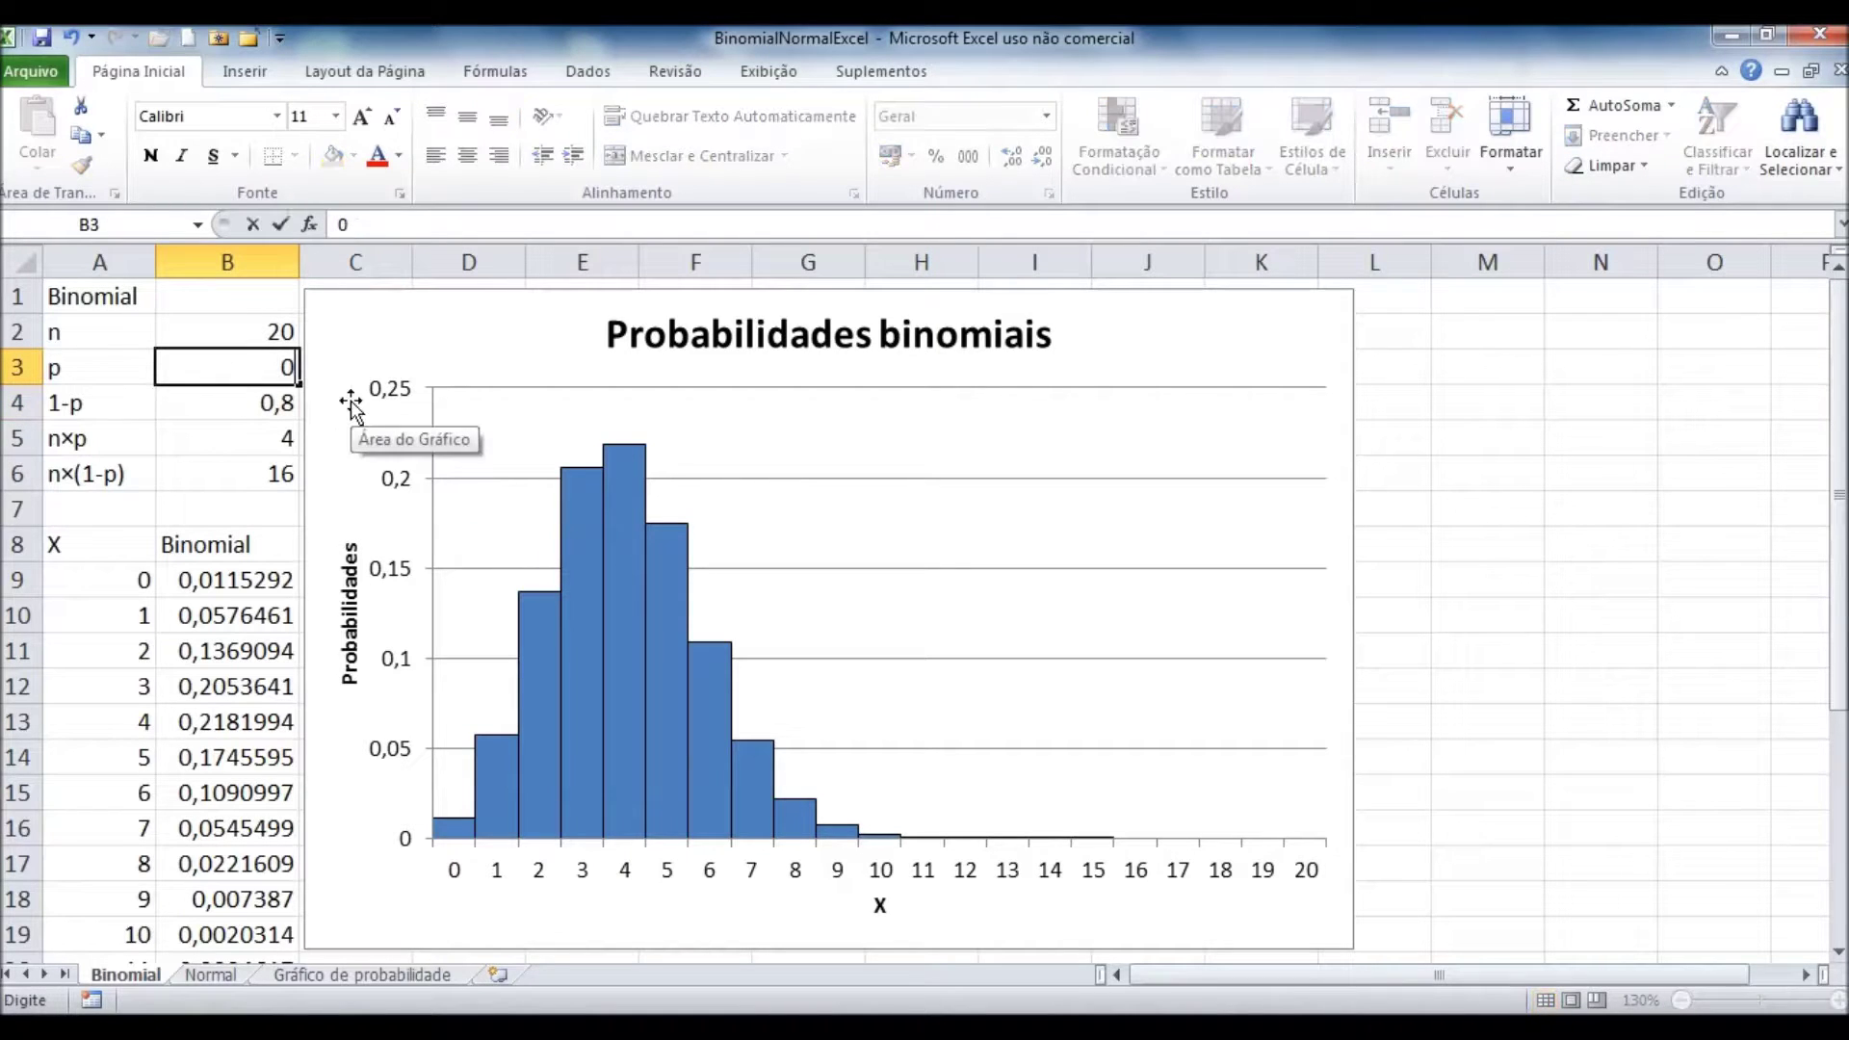
type(",3")
key("Return")
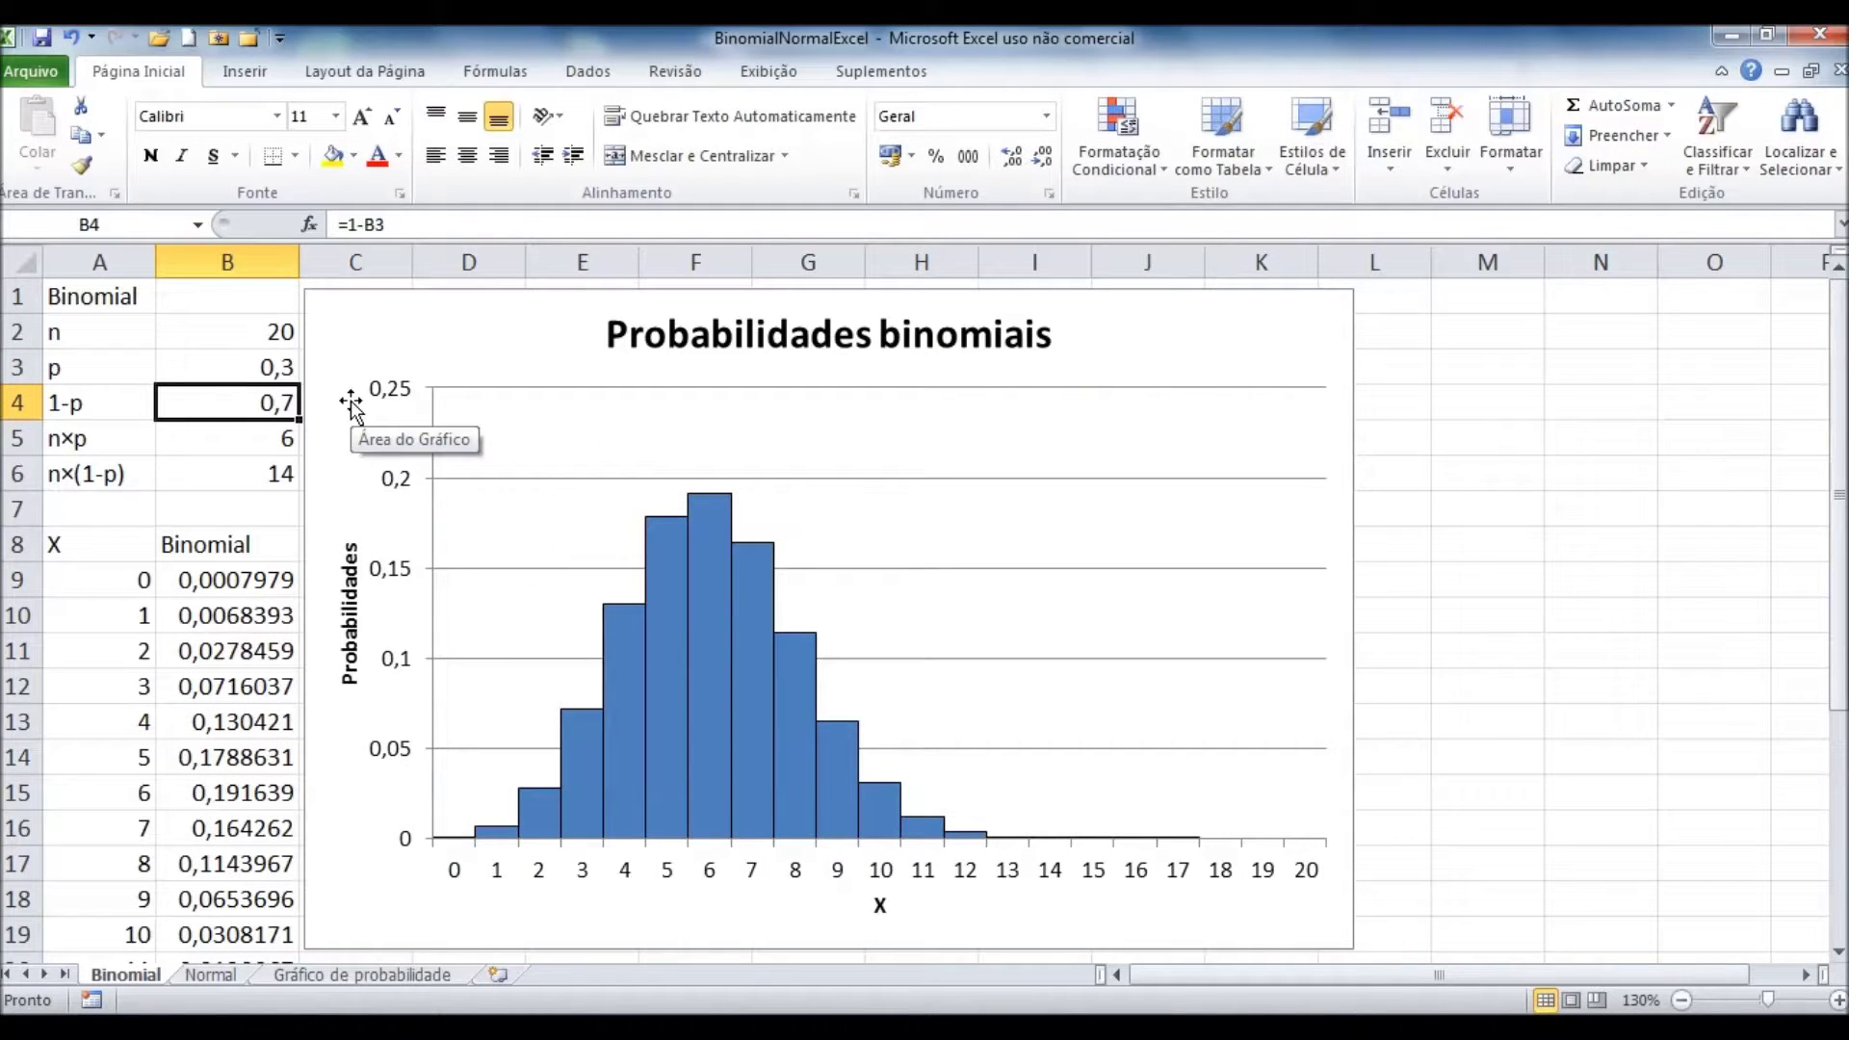
Step: Change the probability p in B3 to 0,4 to compare the shape of the distribution
left_click(268, 370)
type("0,")
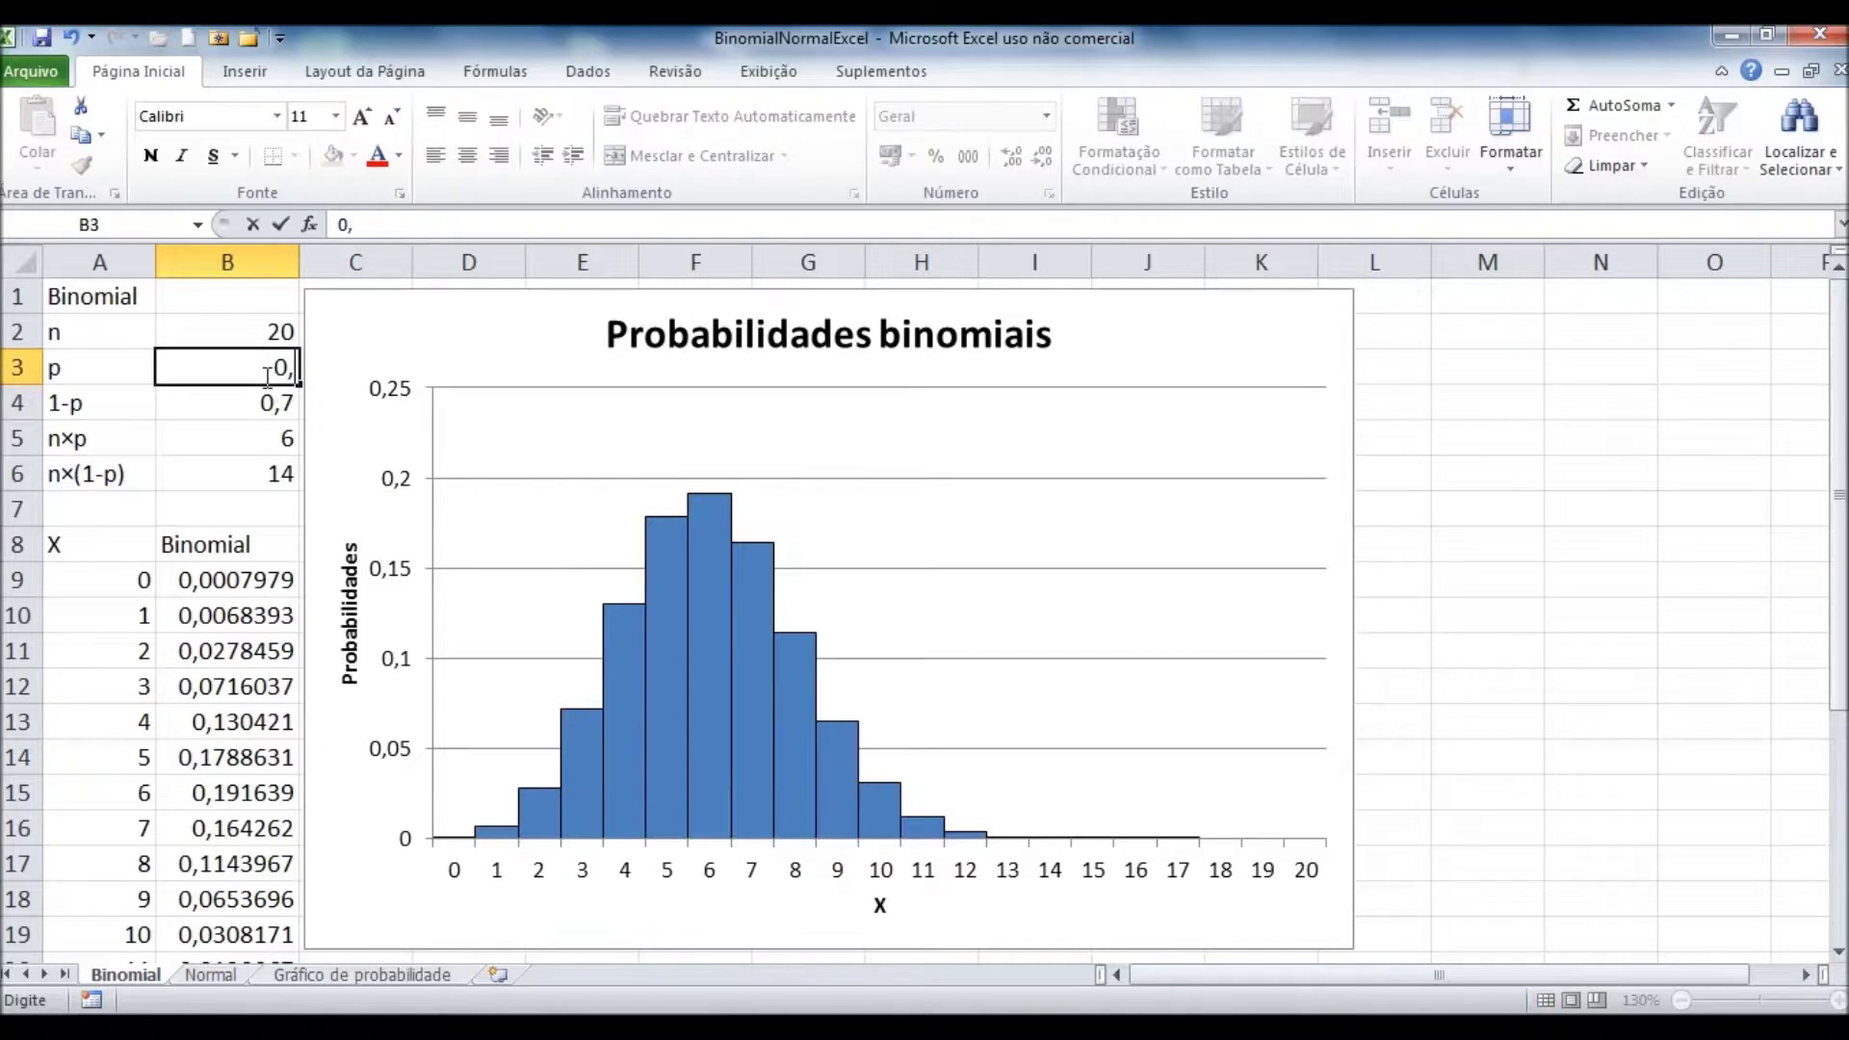
key("Return")
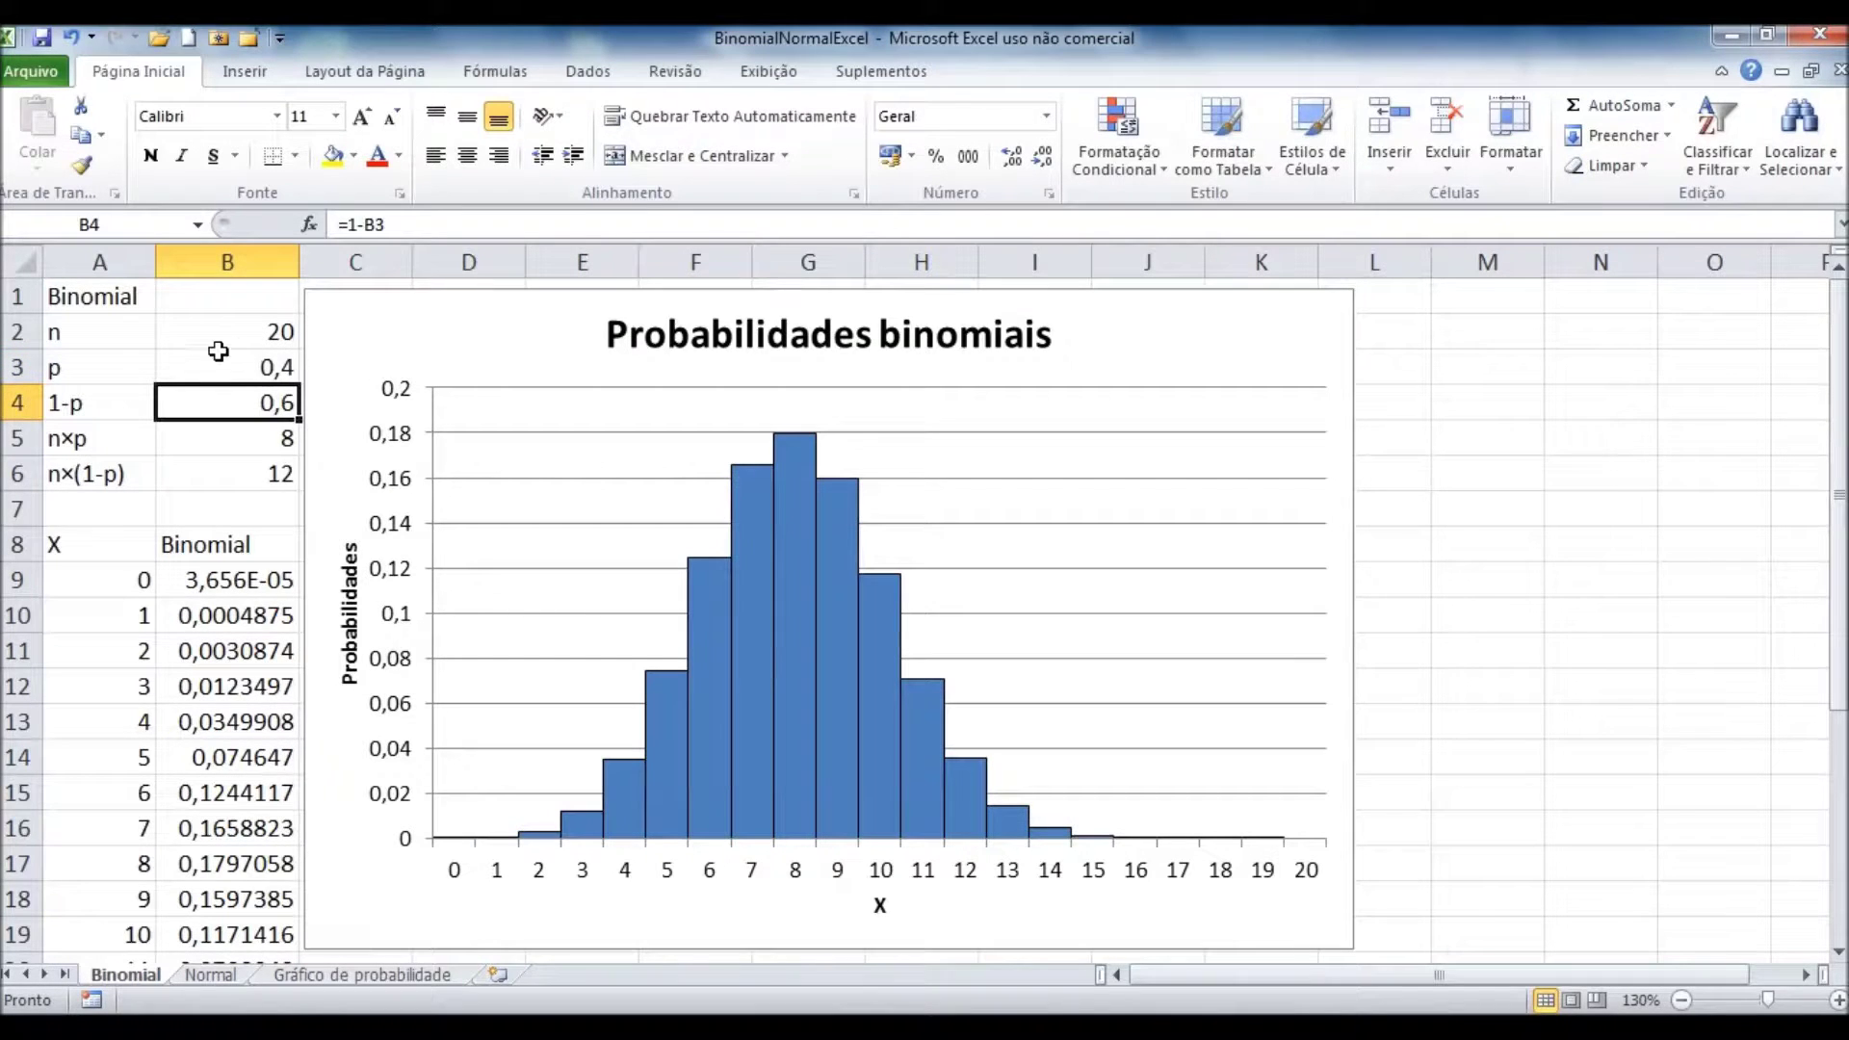
Step: Set the probability p in B3 to 0,5
left_click(231, 371)
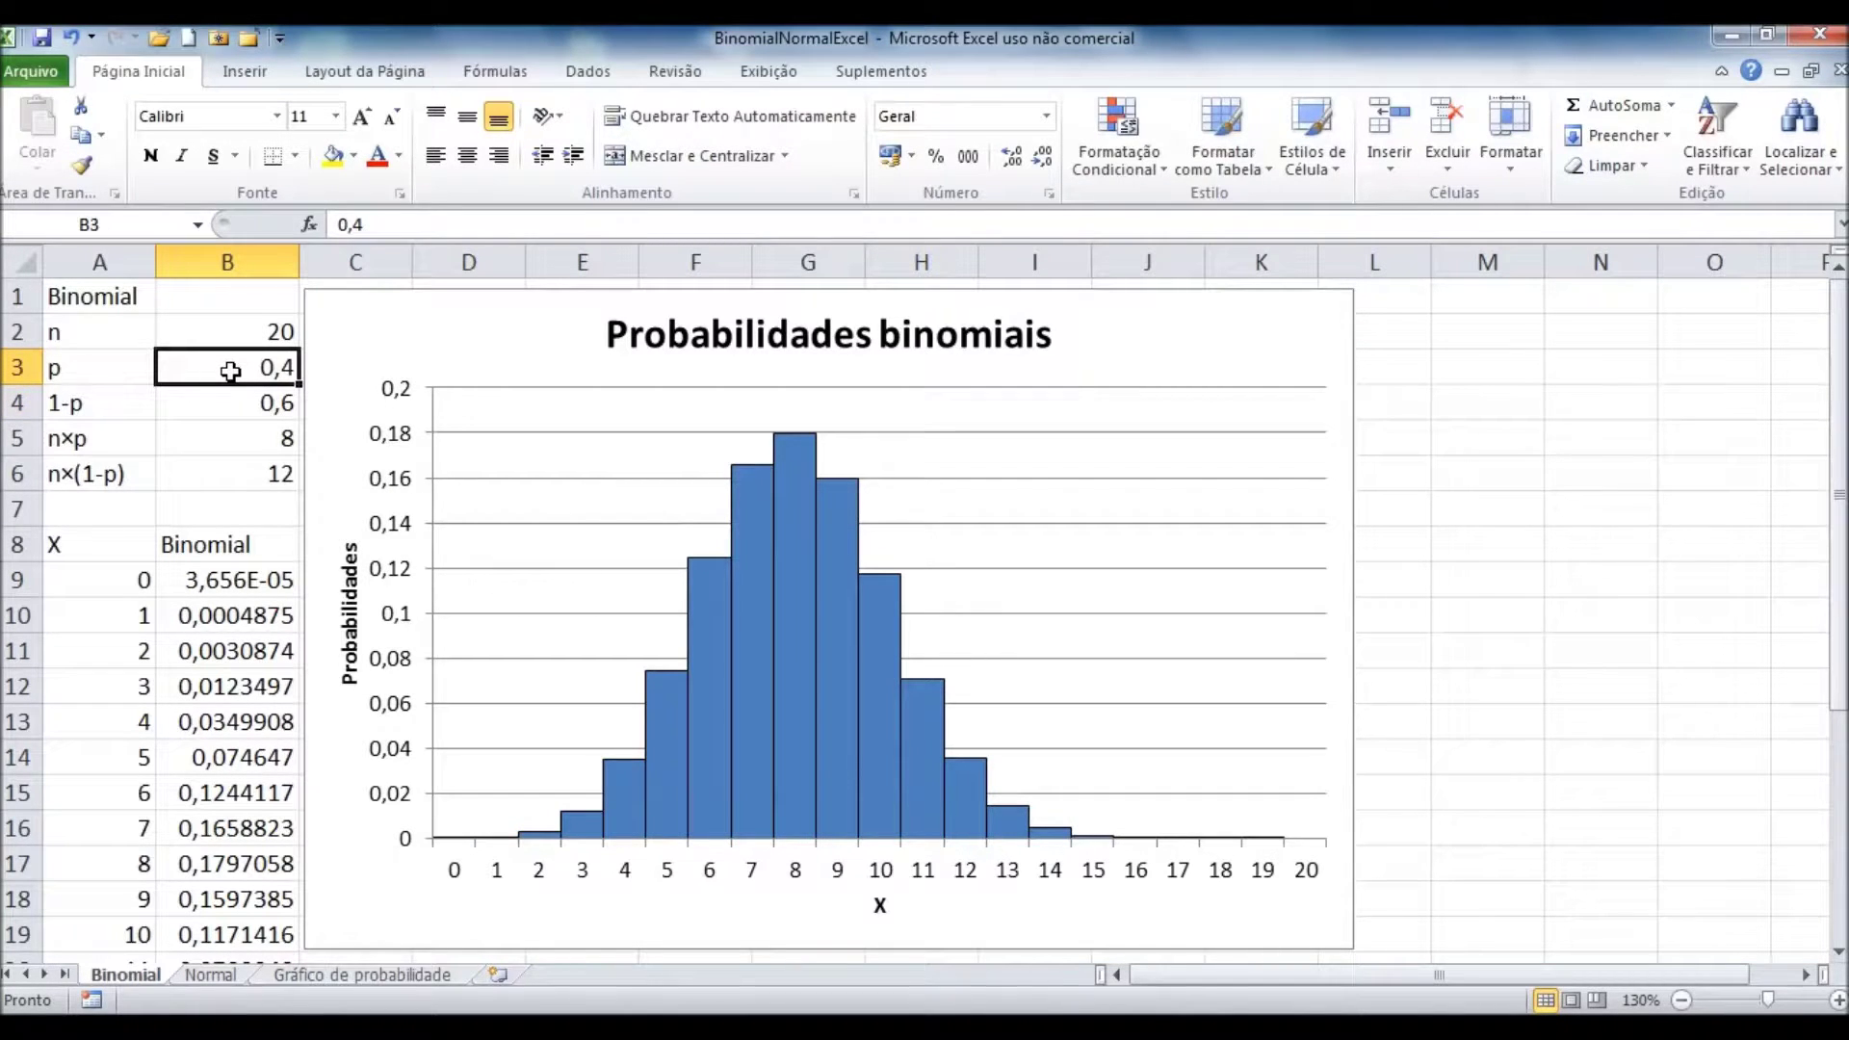
type("0,")
key("Return")
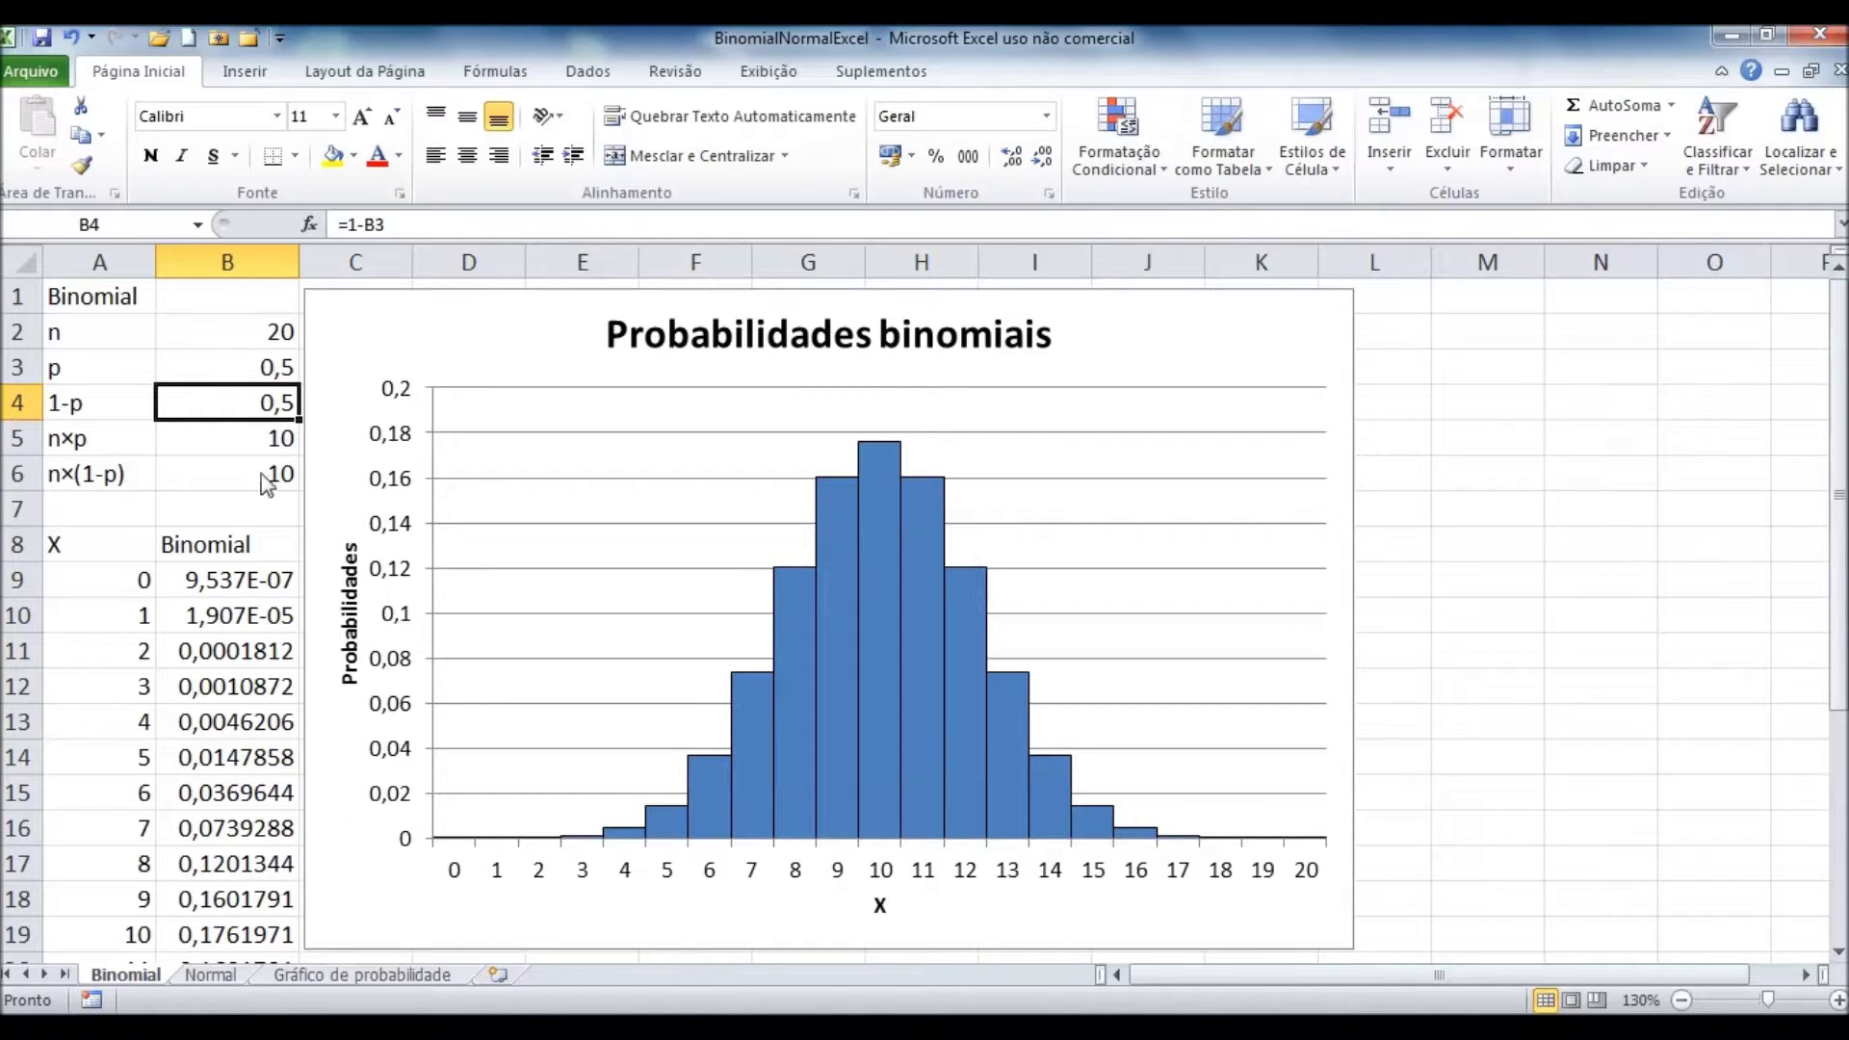
Step: Examine the n and p parameters and the n×p and n×(1-p) results in A2:B6 against the chart's shape
left_click(90, 338)
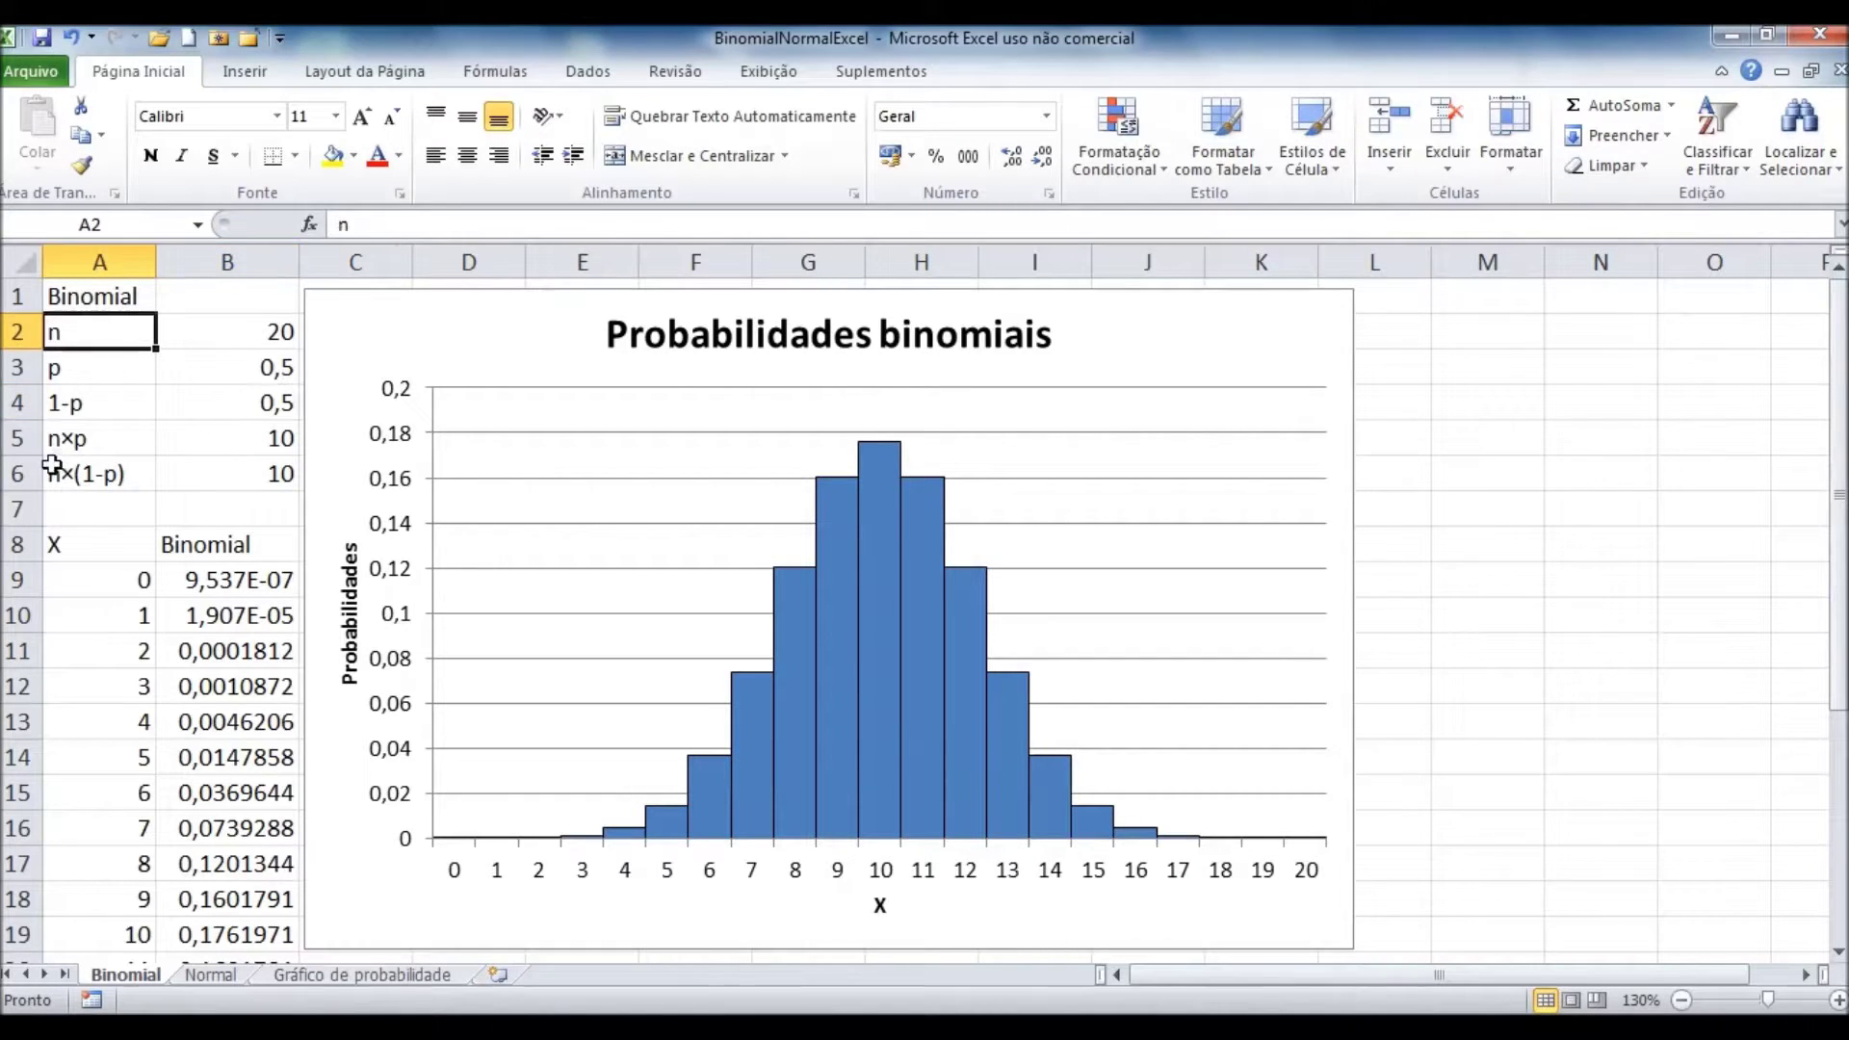
left_click_drag(60, 439, 62, 459)
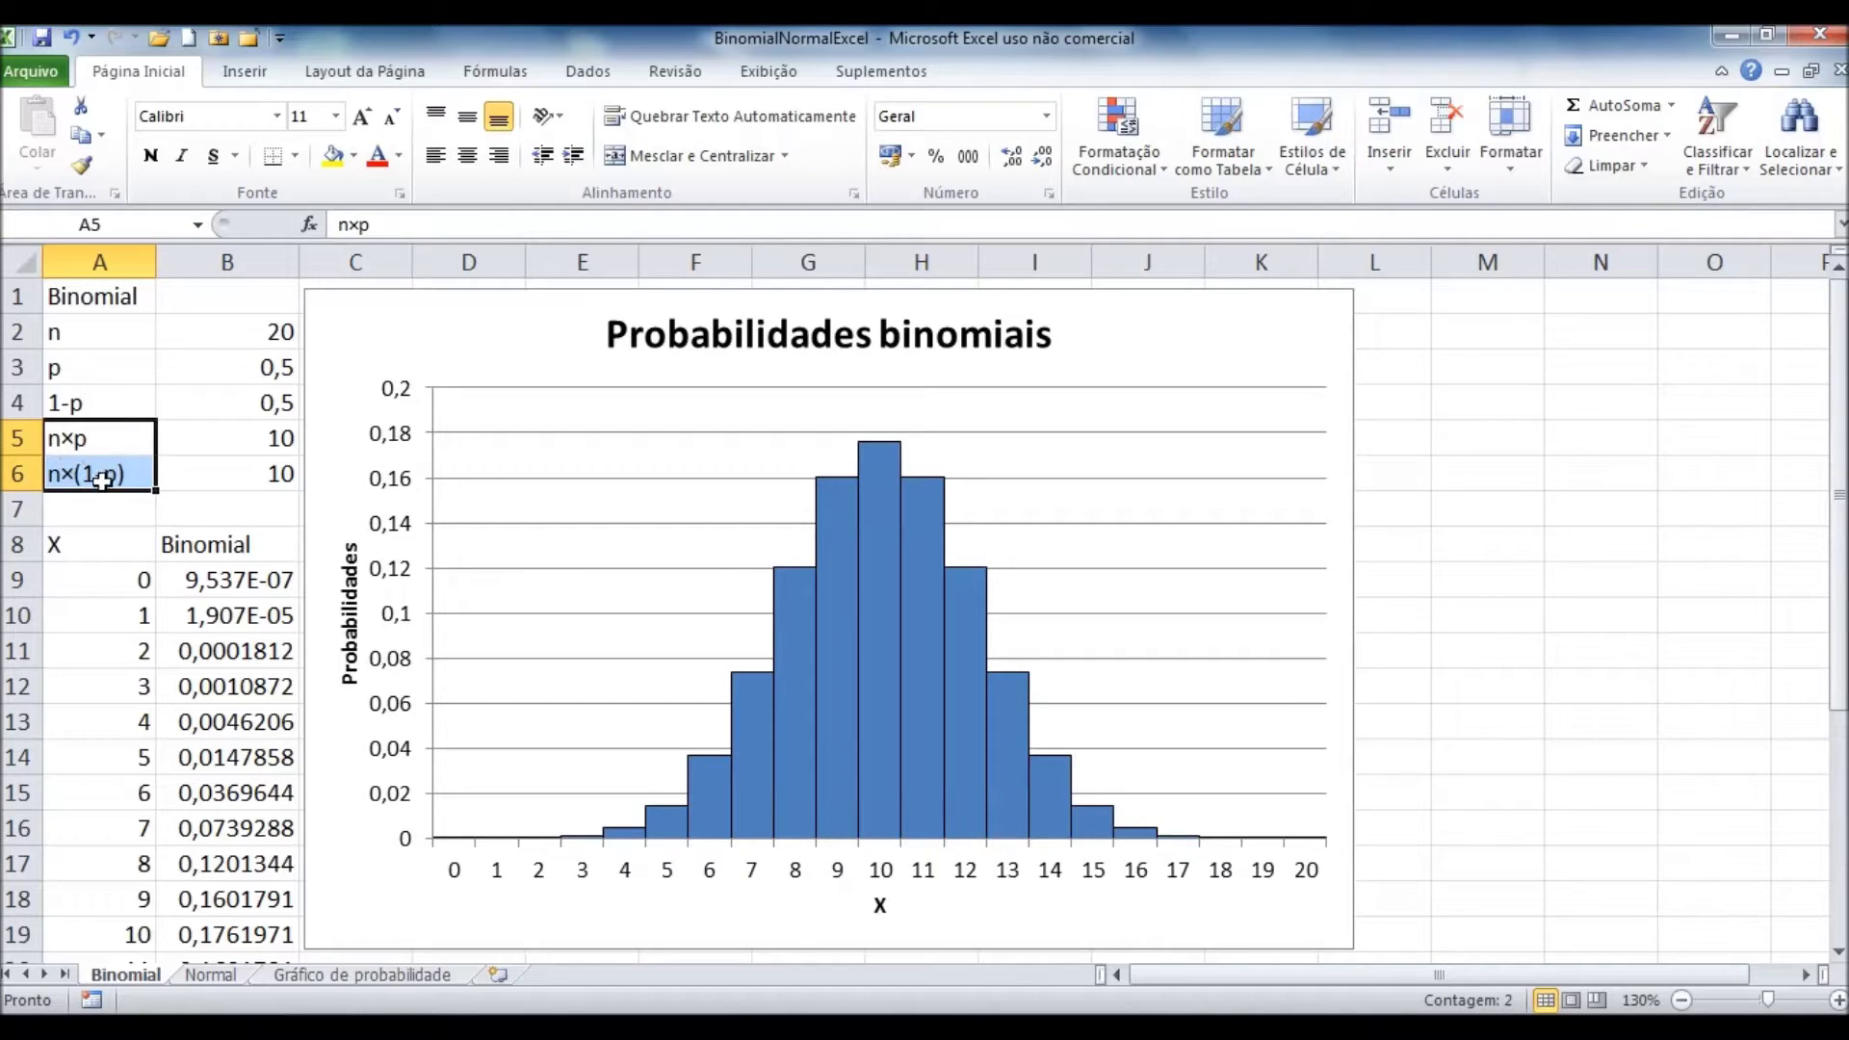
left_click_drag(251, 446, 244, 471)
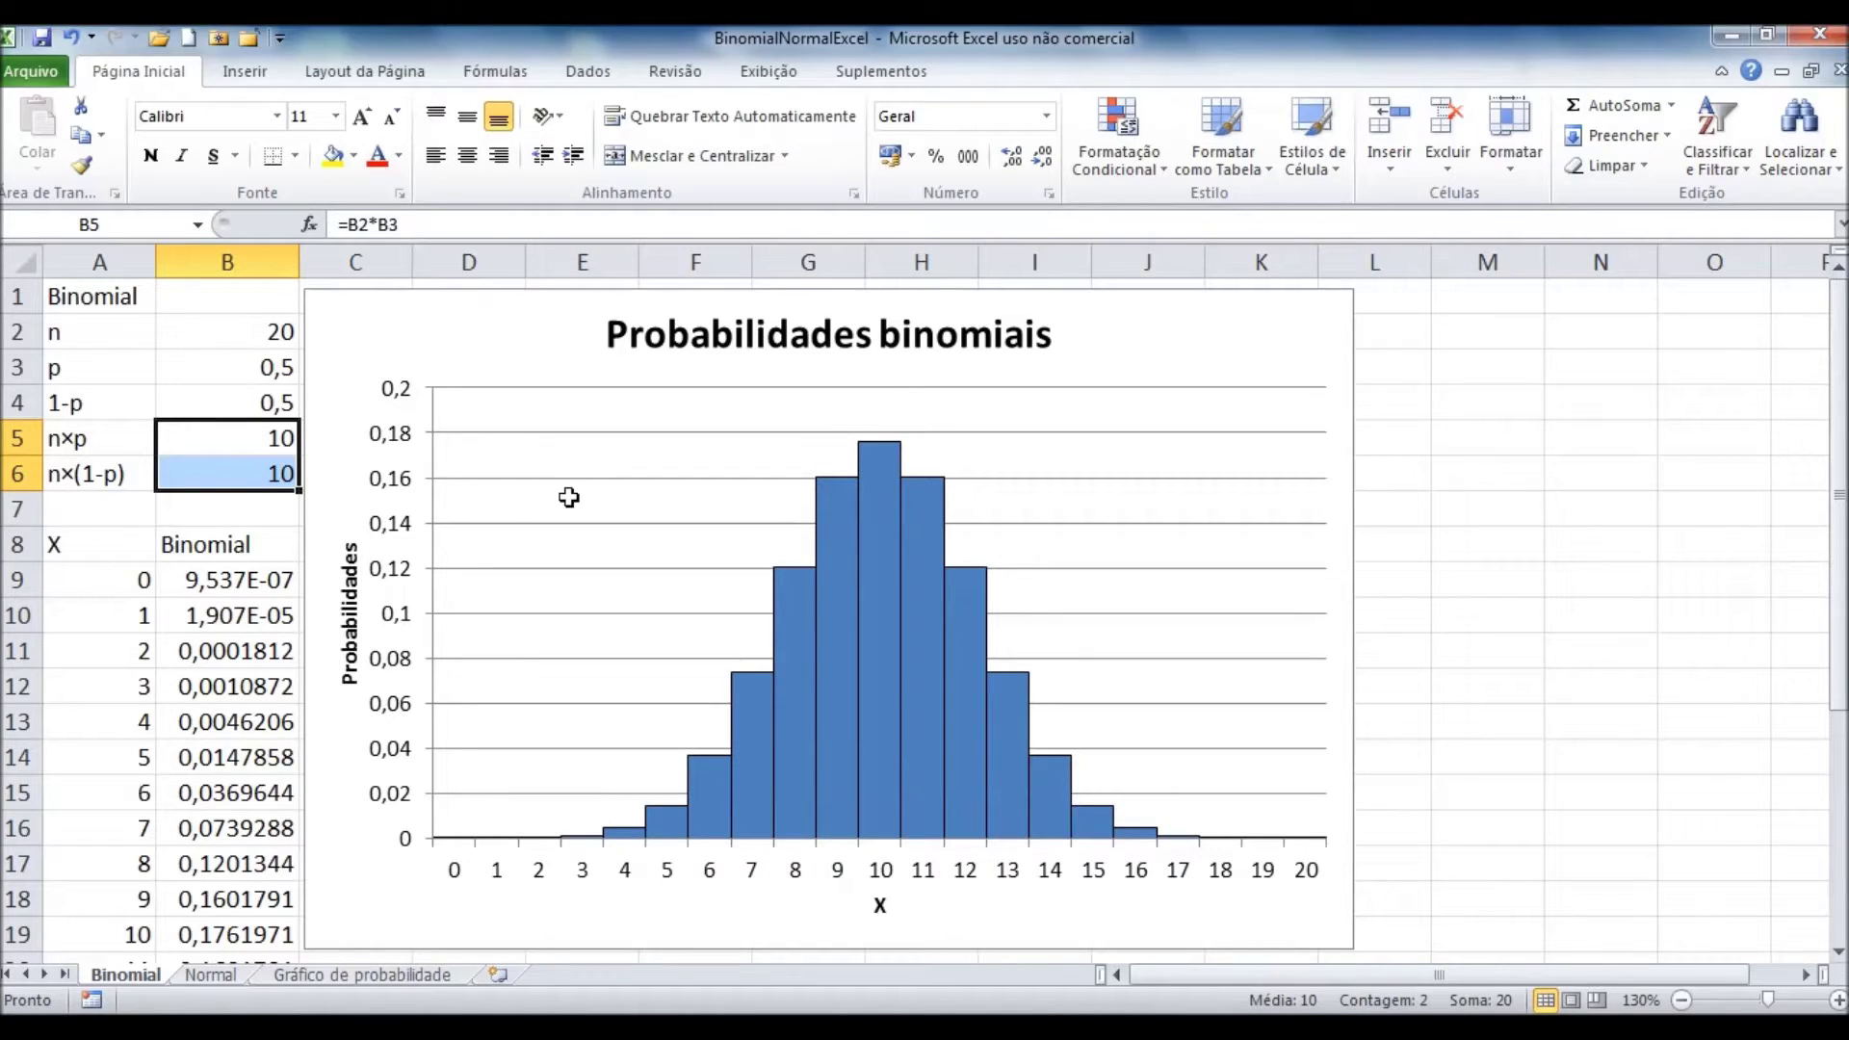
left_click(225, 438)
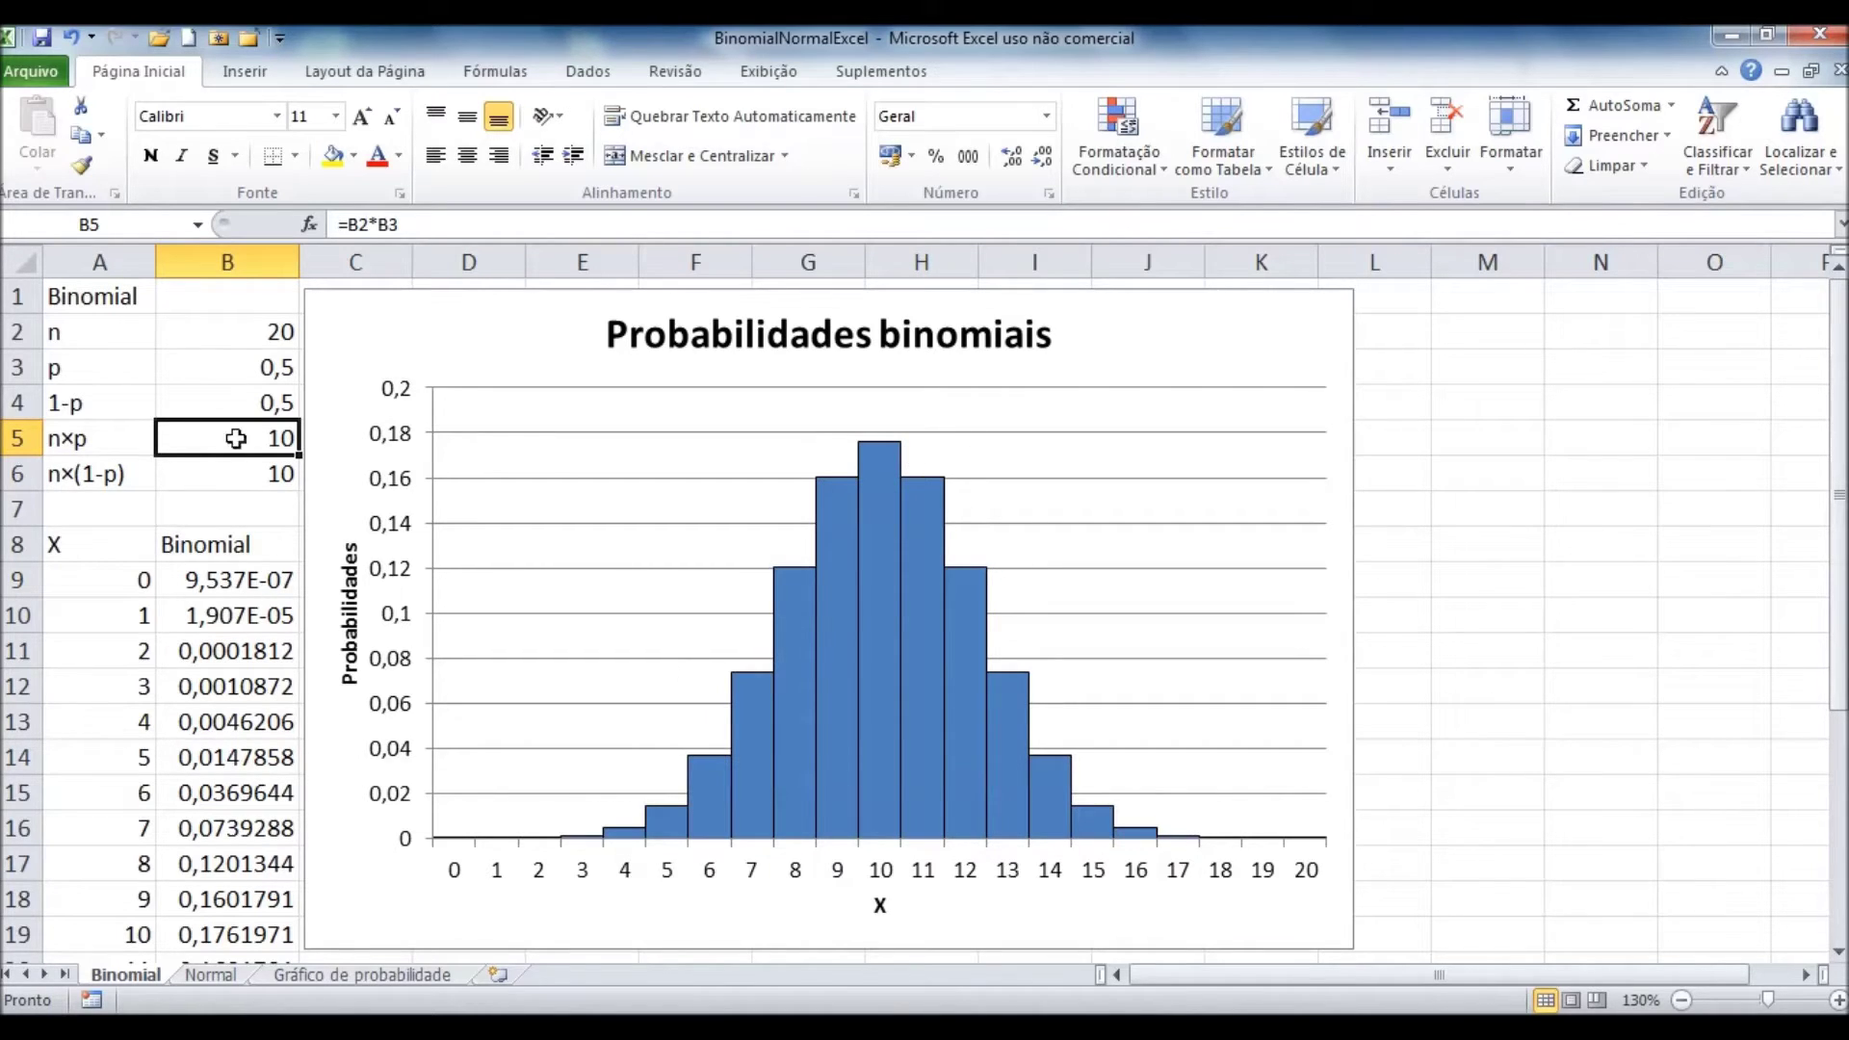
left_click(227, 334)
left_click(214, 364)
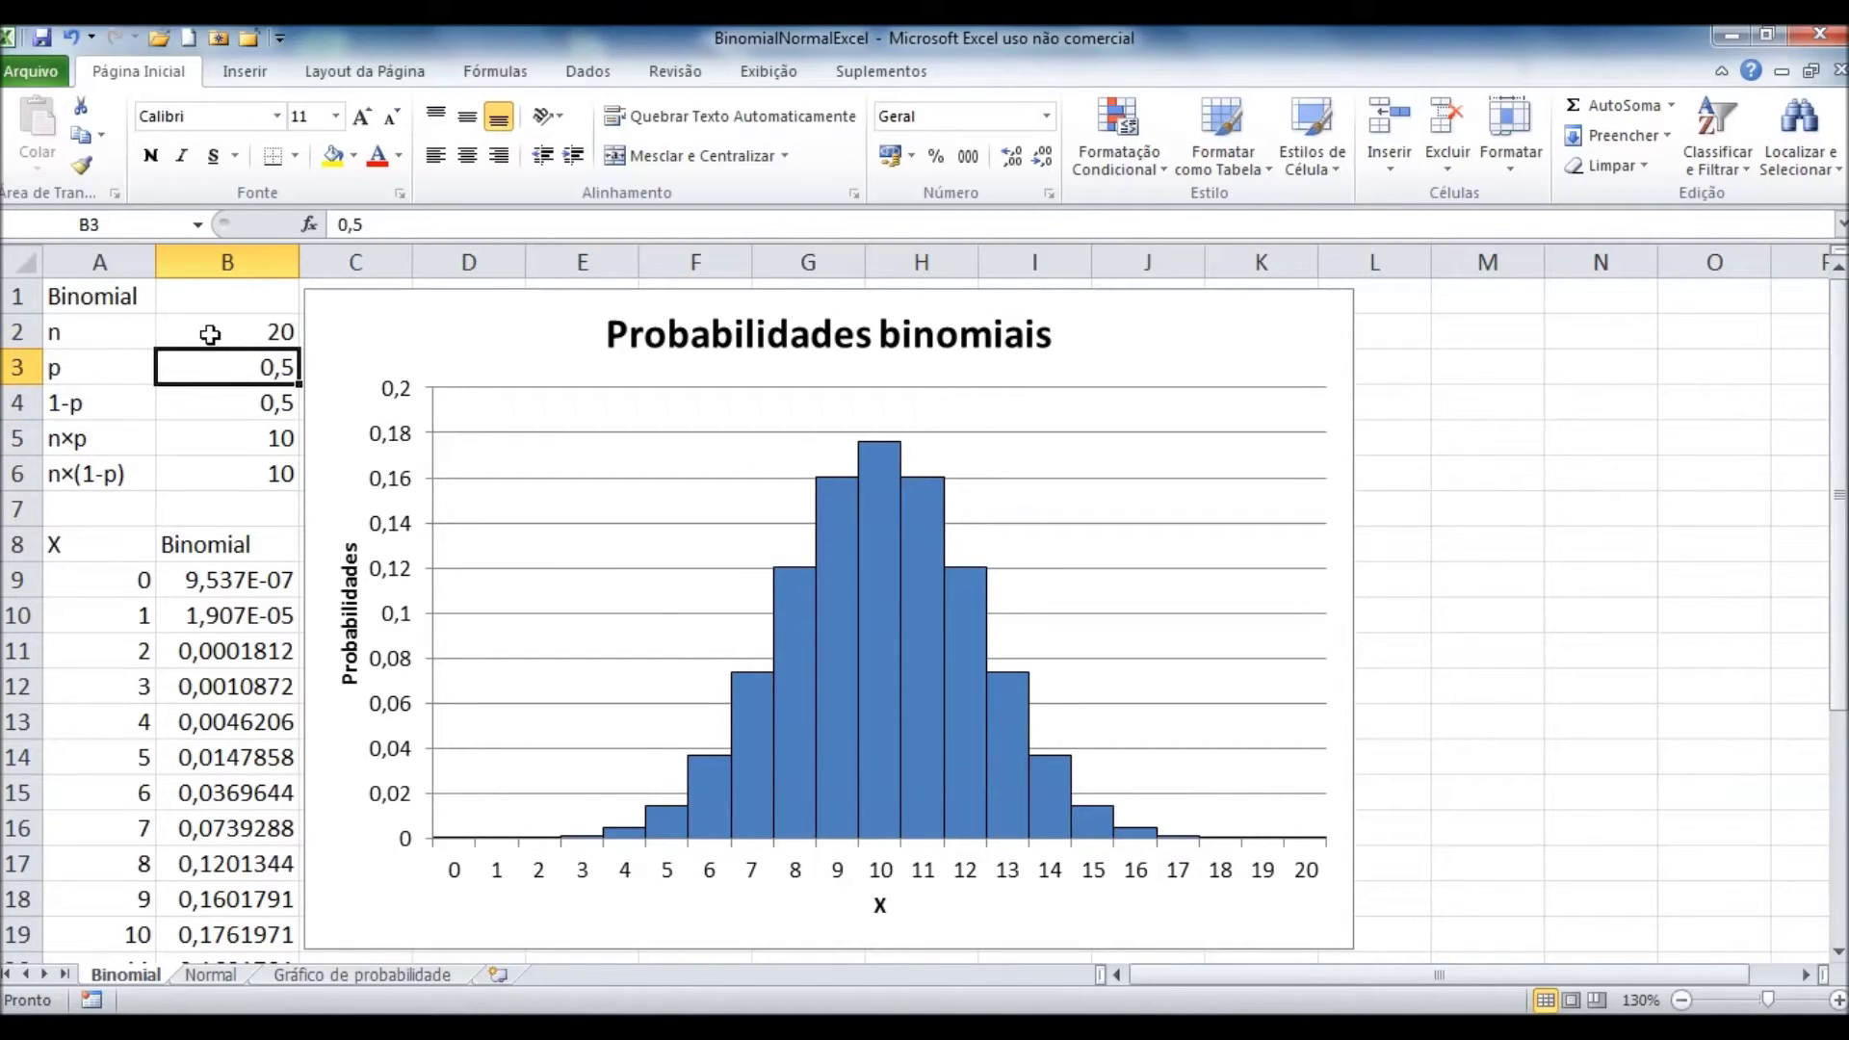
left_click(210, 334)
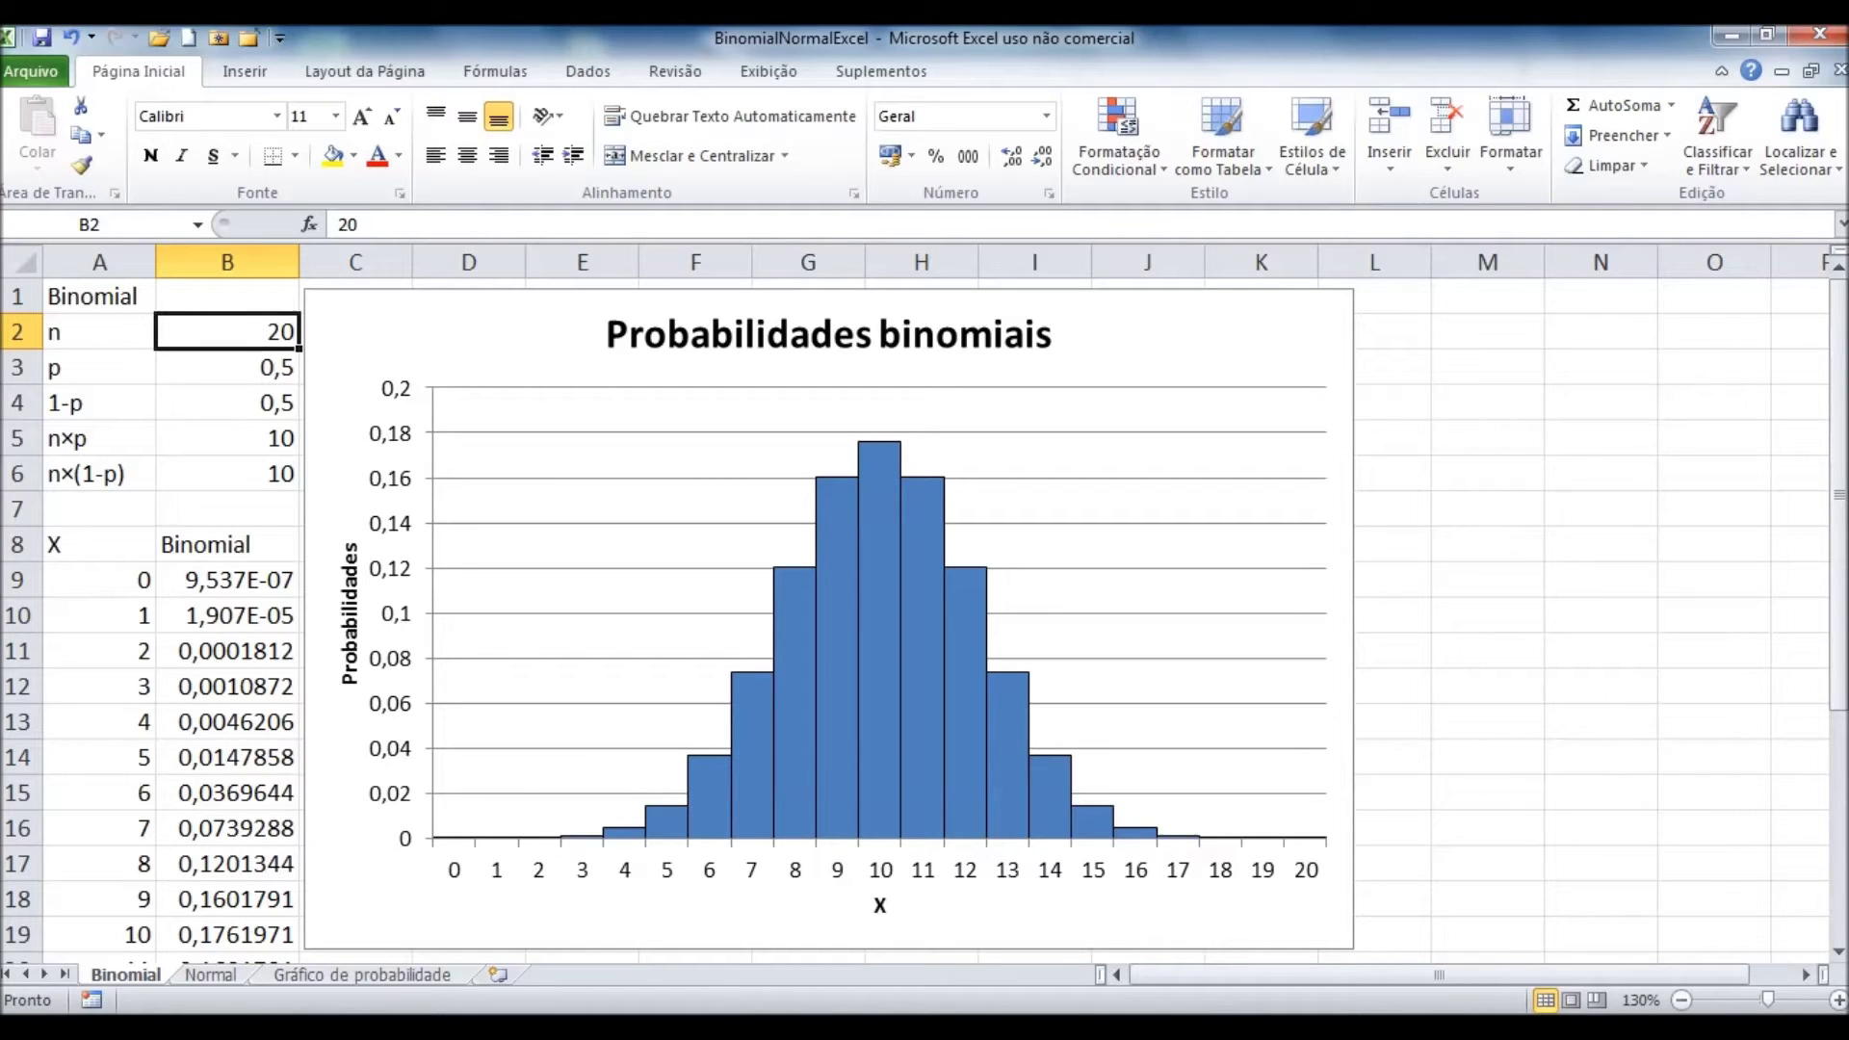